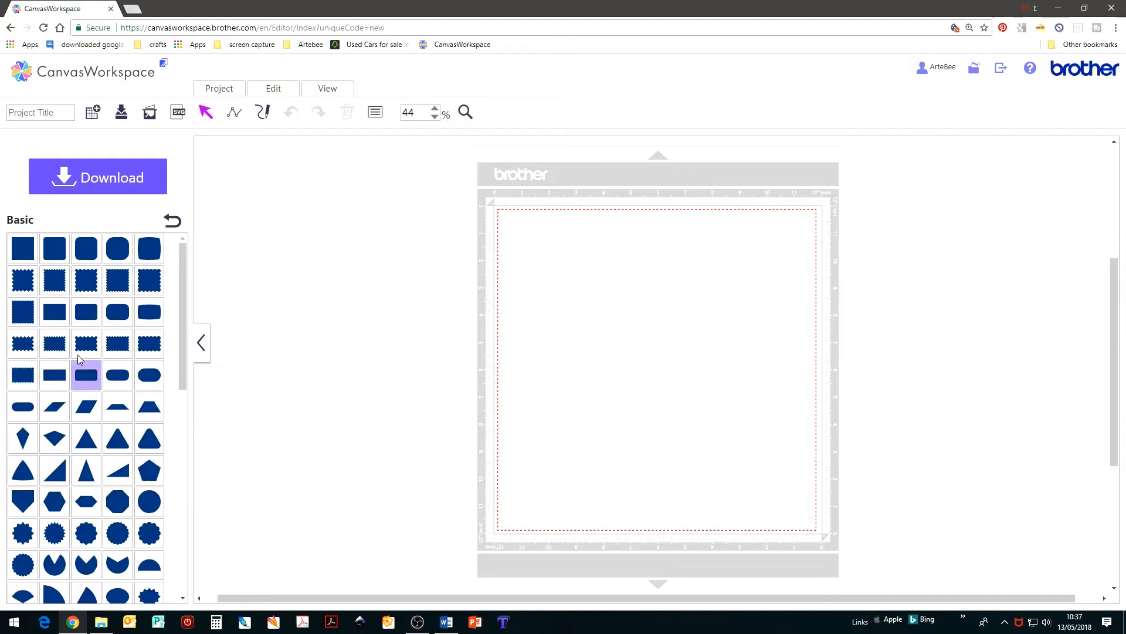
- Add the 75 × 100 mm ellipse and the tapered shape with rounded ends from the Basic shapes to the mat
{"action": "scroll", "coordinate": [79, 358], "scroll_direction": "down", "scroll_amount": 2}
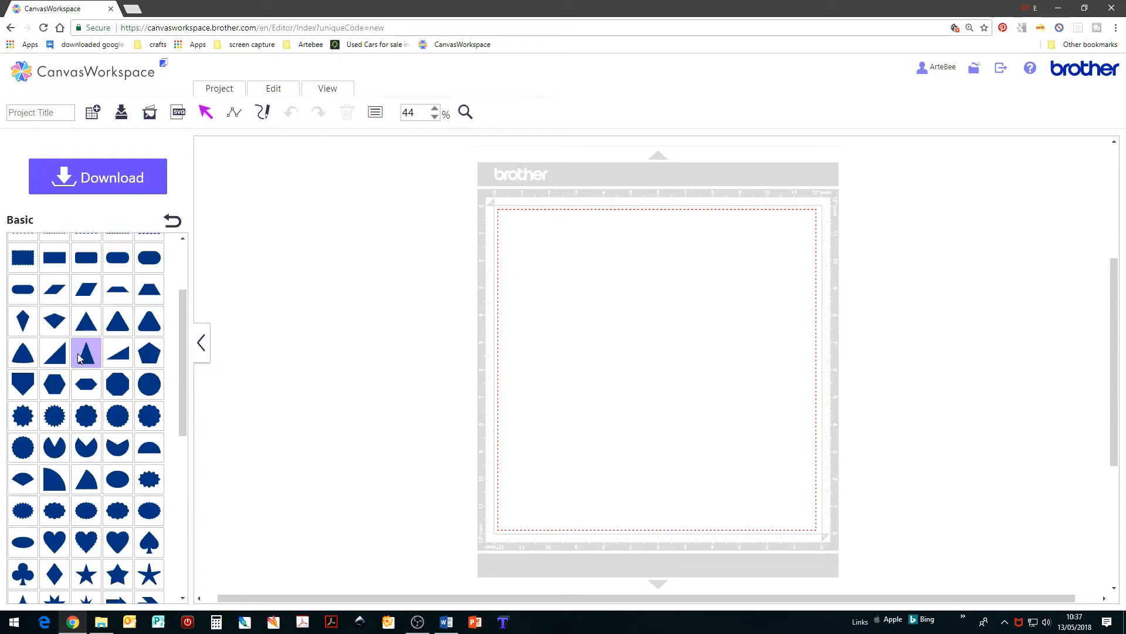
{"action": "scroll", "coordinate": [79, 358], "scroll_direction": "down", "scroll_amount": 1}
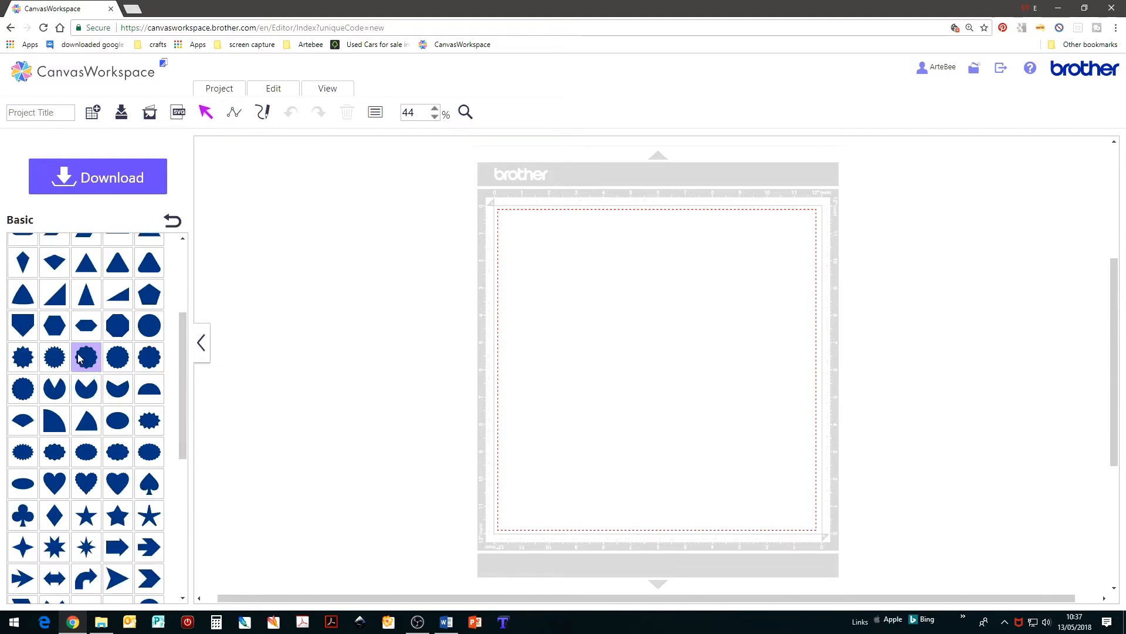
{"action": "left_click", "coordinate": [118, 425]}
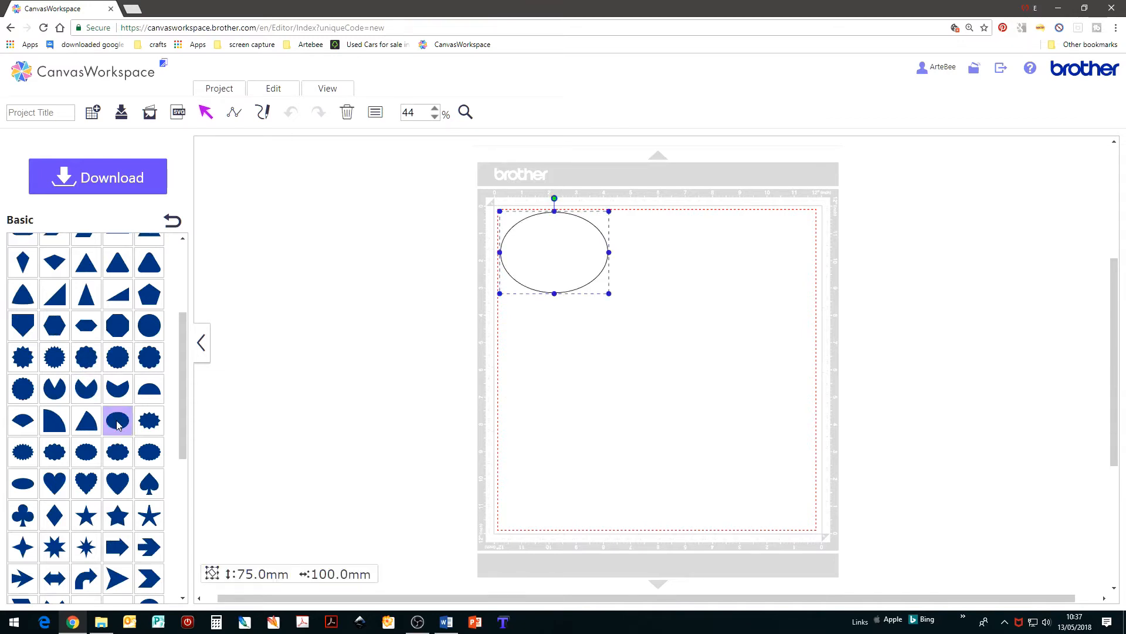
{"action": "scroll", "coordinate": [116, 386], "scroll_direction": "down", "scroll_amount": 3}
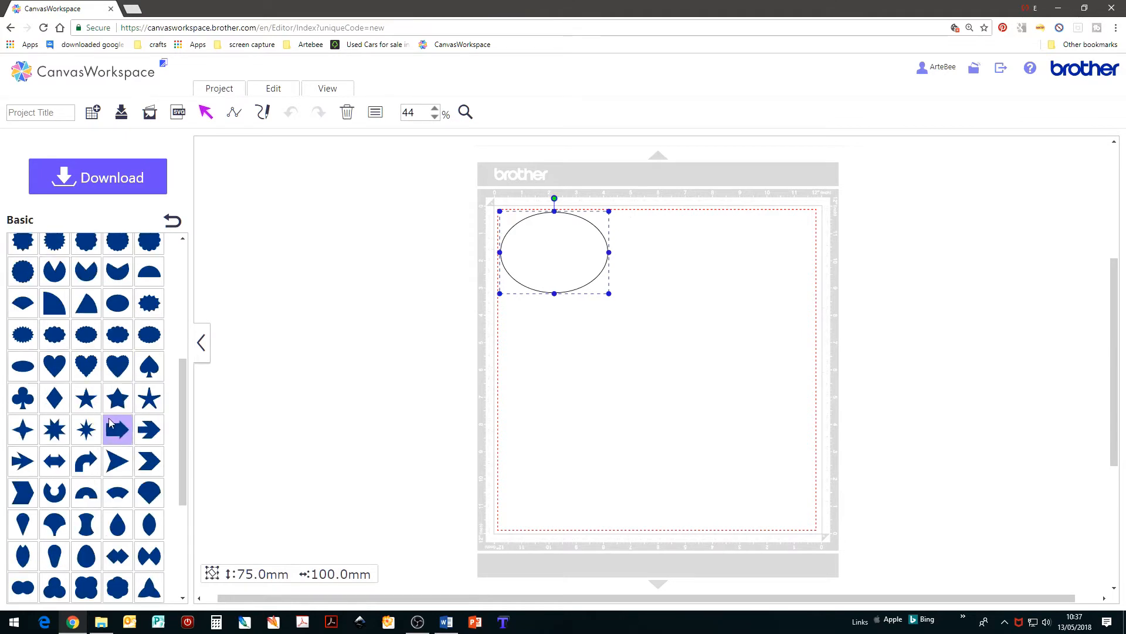
{"action": "scroll", "coordinate": [110, 423], "scroll_direction": "down", "scroll_amount": 1}
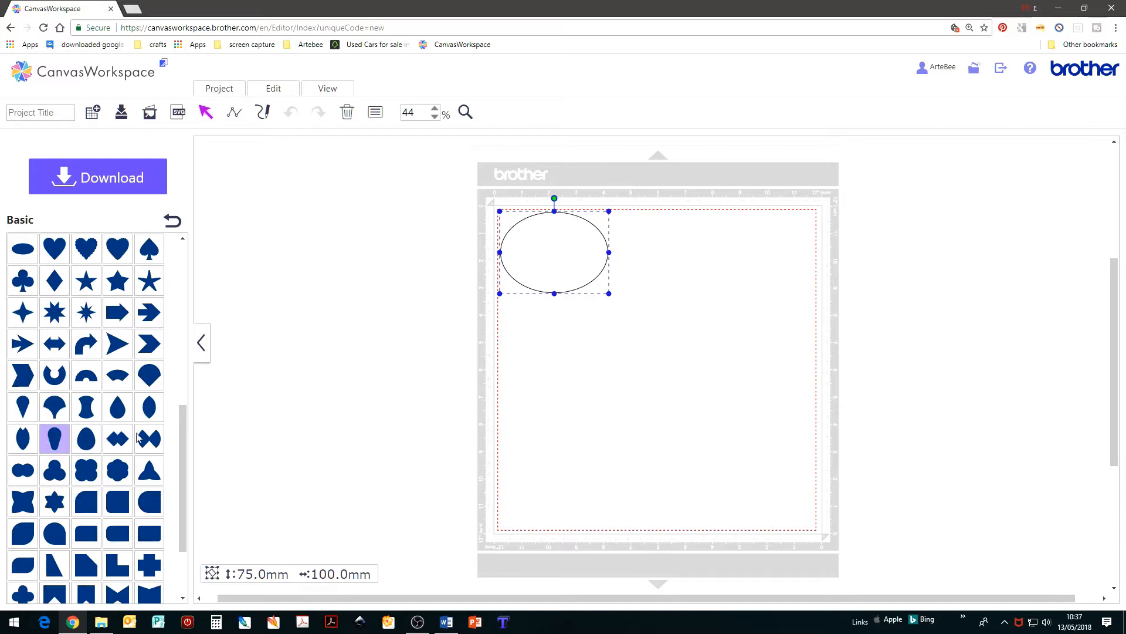
{"action": "left_click", "coordinate": [54, 439]}
- Move the ellipse to the middle of the mat and rotate it to 90 degrees
{"action": "left_click", "coordinate": [201, 342]}
{"action": "left_click_drag", "start_coordinate": [485, 261], "coordinate": [565, 376]}
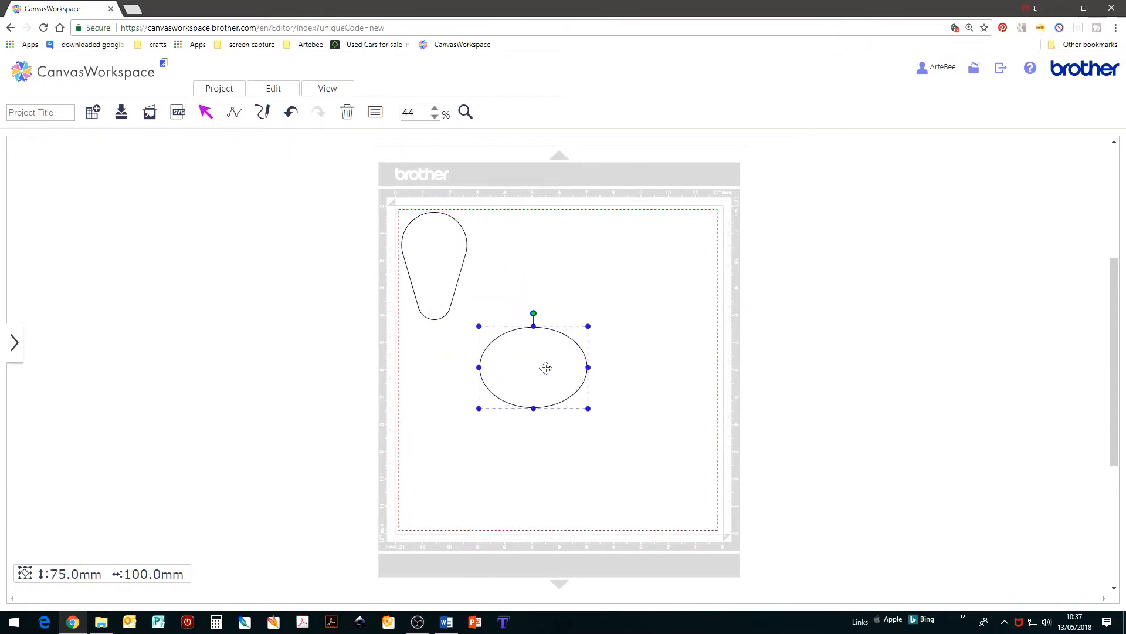
{"action": "left_click", "coordinate": [376, 113]}
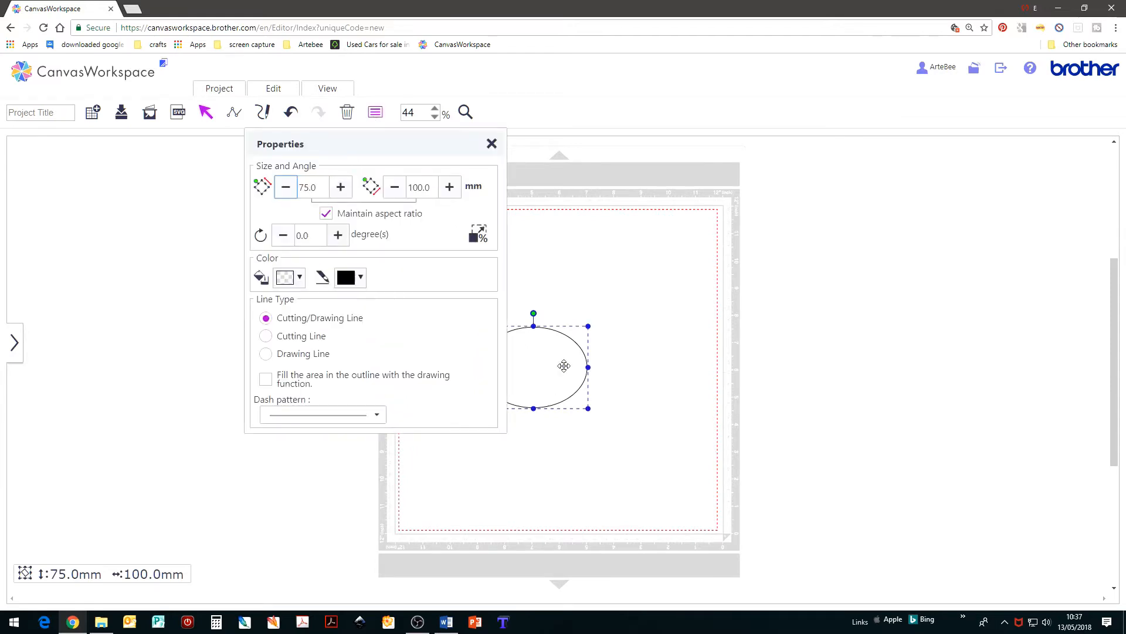
{"action": "left_click", "coordinate": [315, 236]}
{"action": "double_click", "coordinate": [315, 236]}
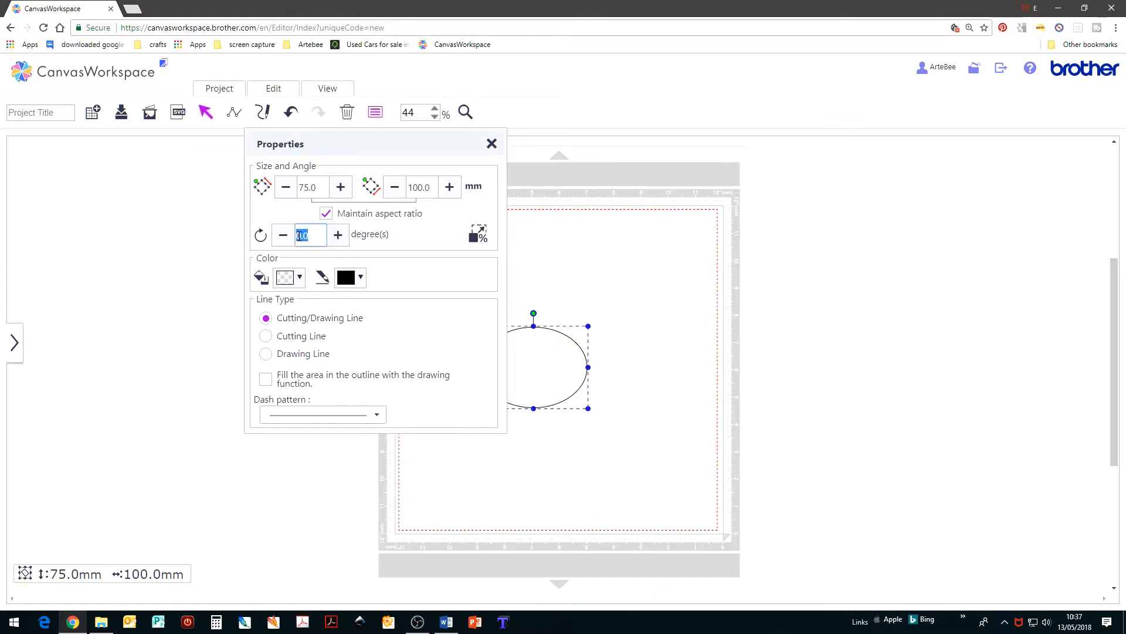
{"action": "type", "text": "90"}
{"action": "key", "text": "Return"}
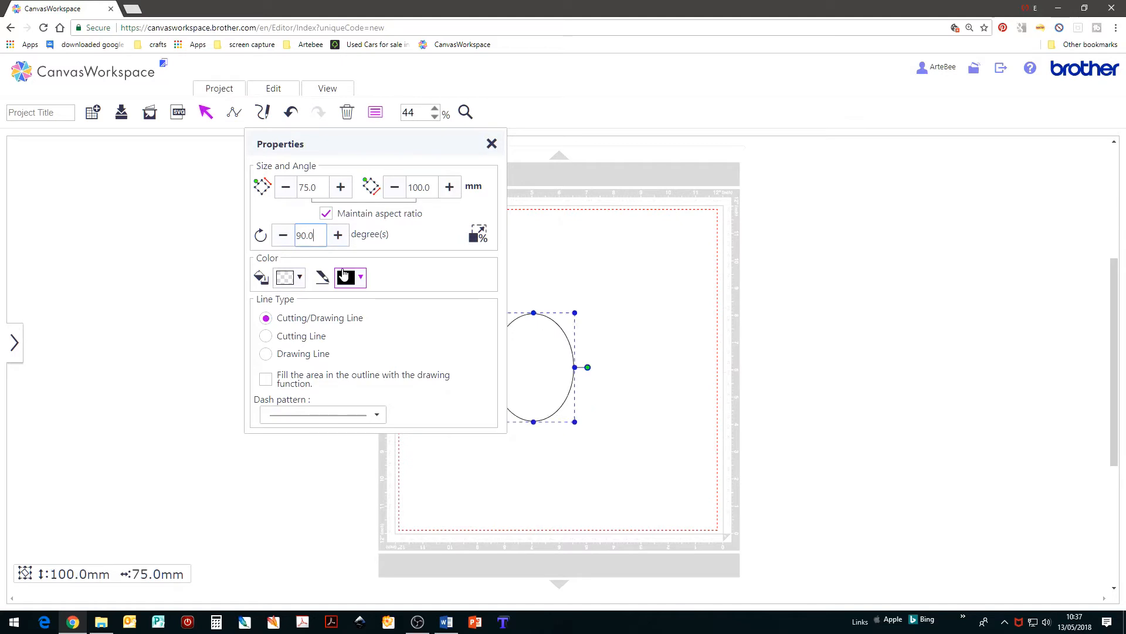
{"action": "left_click", "coordinate": [492, 144]}
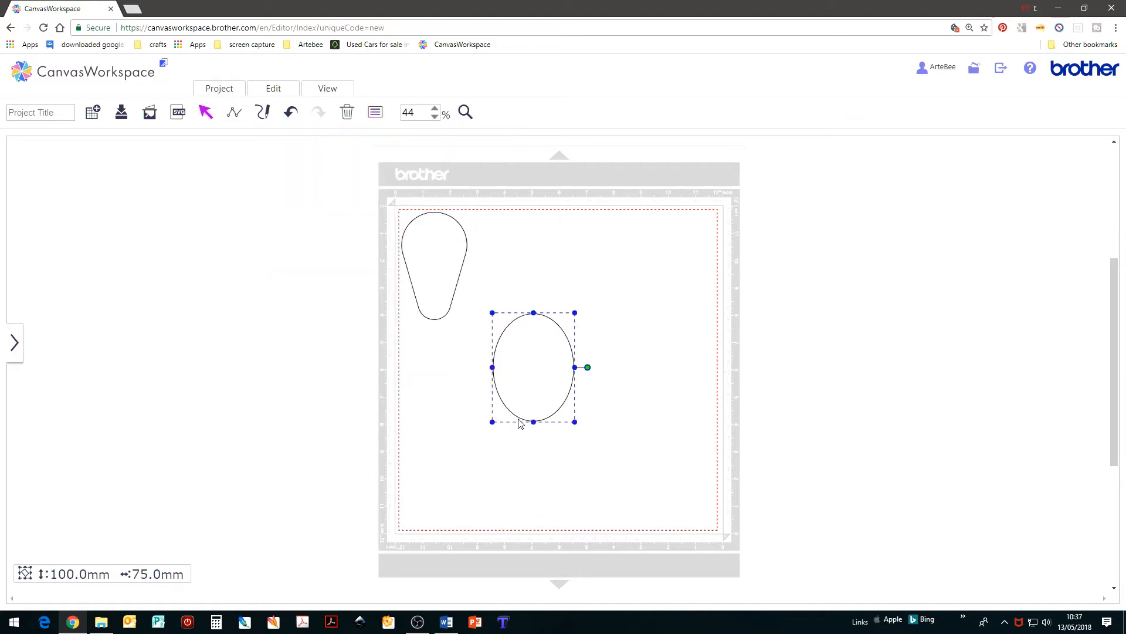
- Shift the ellipse slightly right and move the tapered shape to the mat's upper-right corner
{"action": "left_click_drag", "start_coordinate": [530, 377], "coordinate": [564, 373]}
{"action": "left_click_drag", "start_coordinate": [450, 256], "coordinate": [714, 267]}
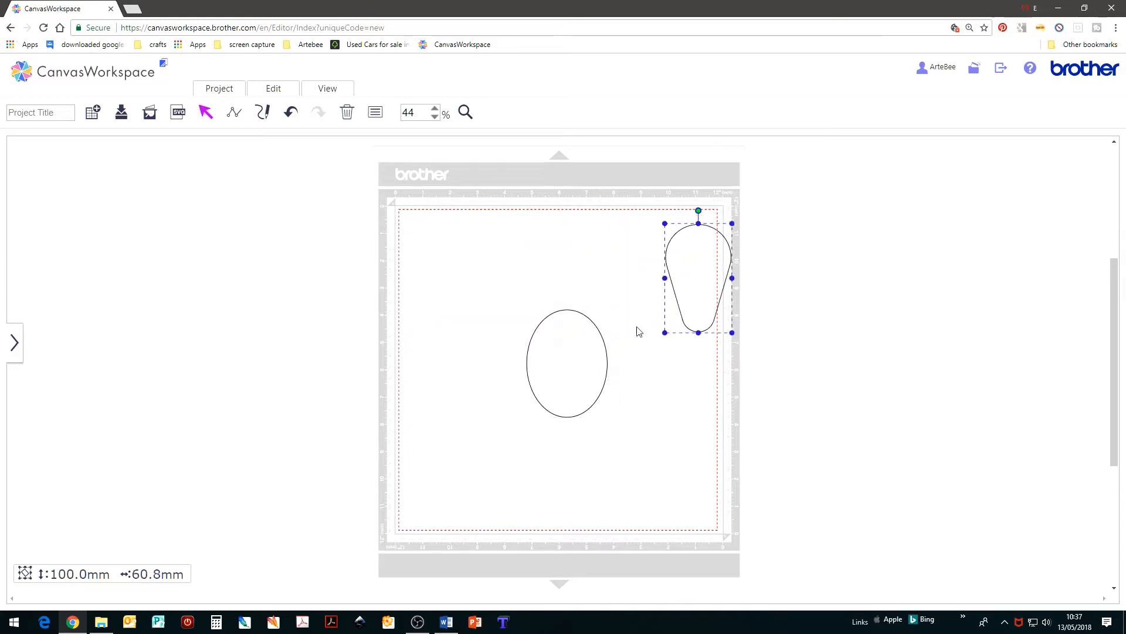
- Edit the ellipse's points, raising the top point and lengthening its control handles to broaden the upper curve
{"action": "left_click", "coordinate": [571, 334]}
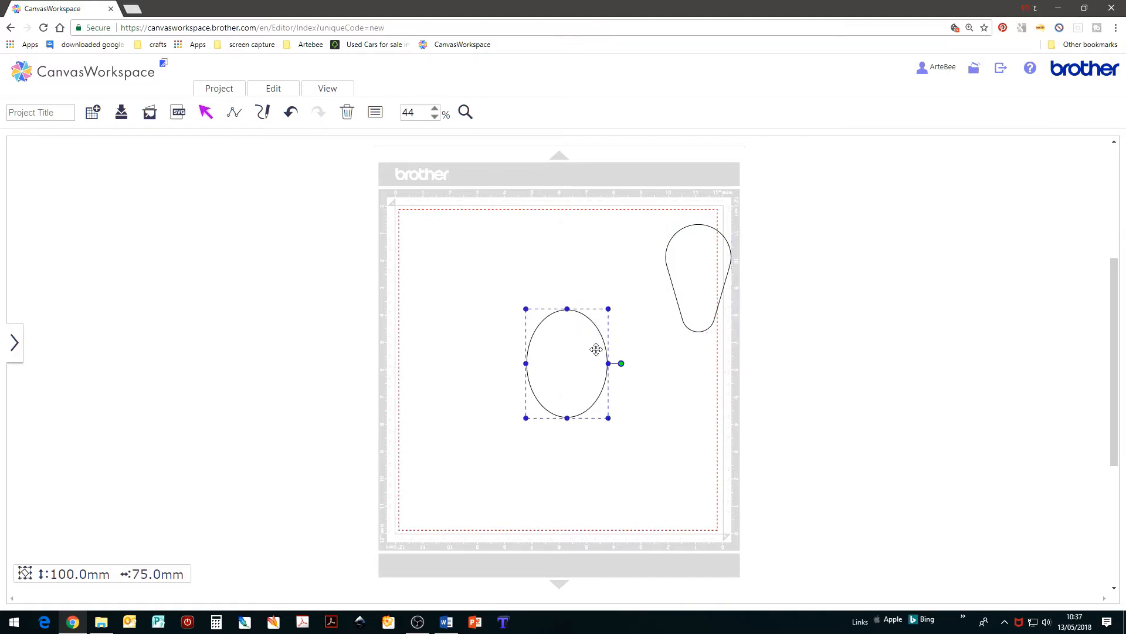
{"action": "left_click", "coordinate": [470, 117]}
{"action": "left_click_drag", "start_coordinate": [496, 279], "coordinate": [544, 356]}
{"action": "left_click_drag", "start_coordinate": [596, 442], "coordinate": [625, 463]}
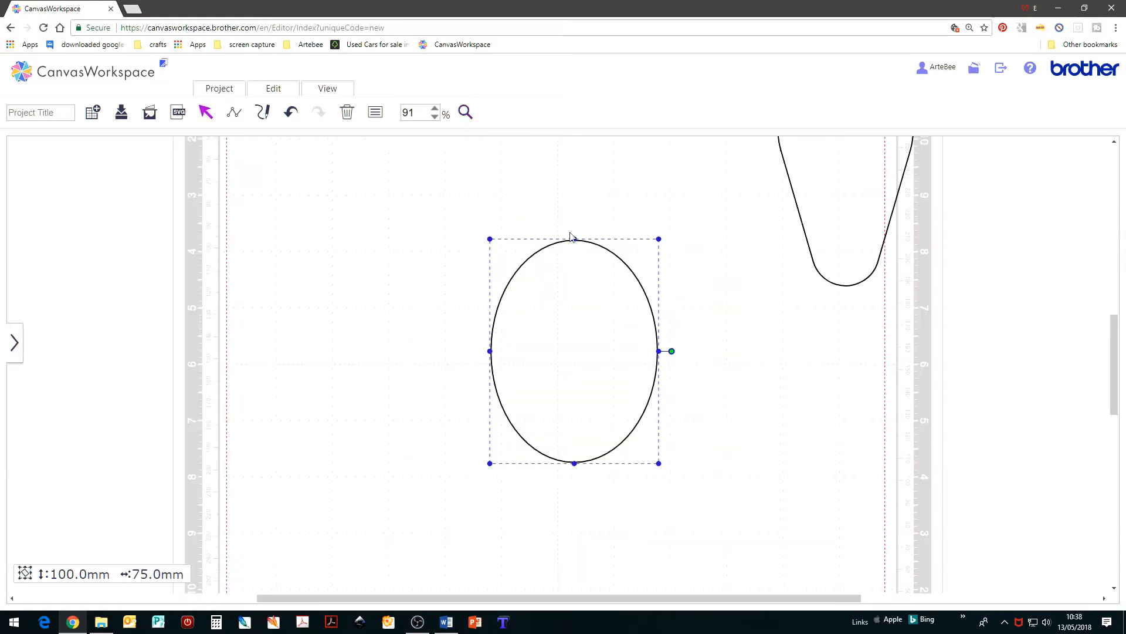
{"action": "double_click", "coordinate": [636, 298]}
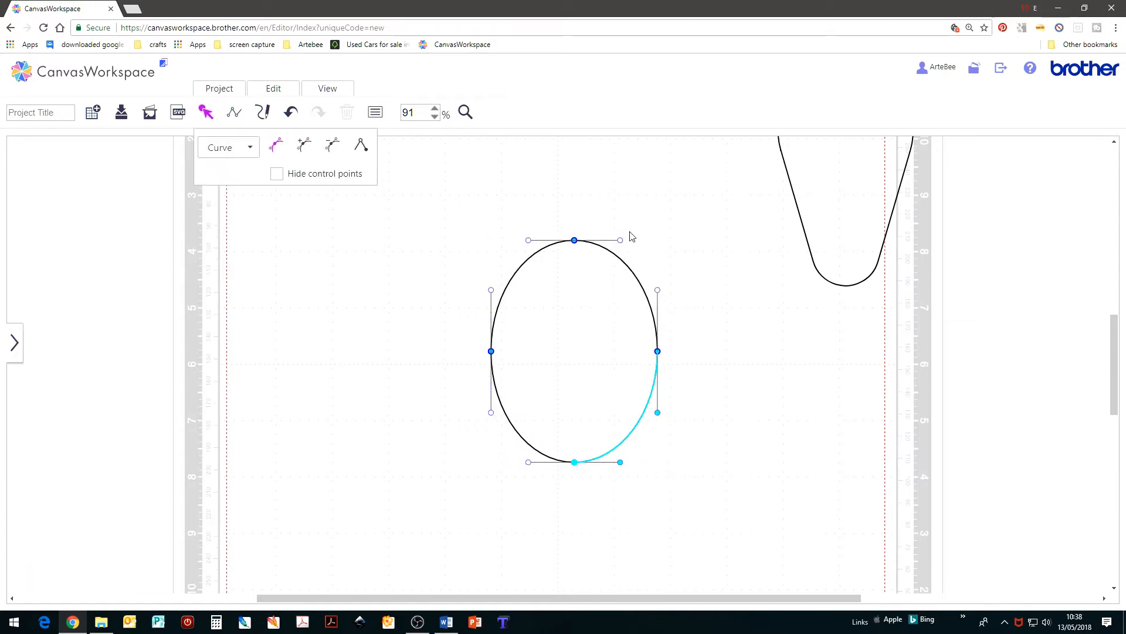
{"action": "left_click_drag", "start_coordinate": [622, 241], "coordinate": [657, 240]}
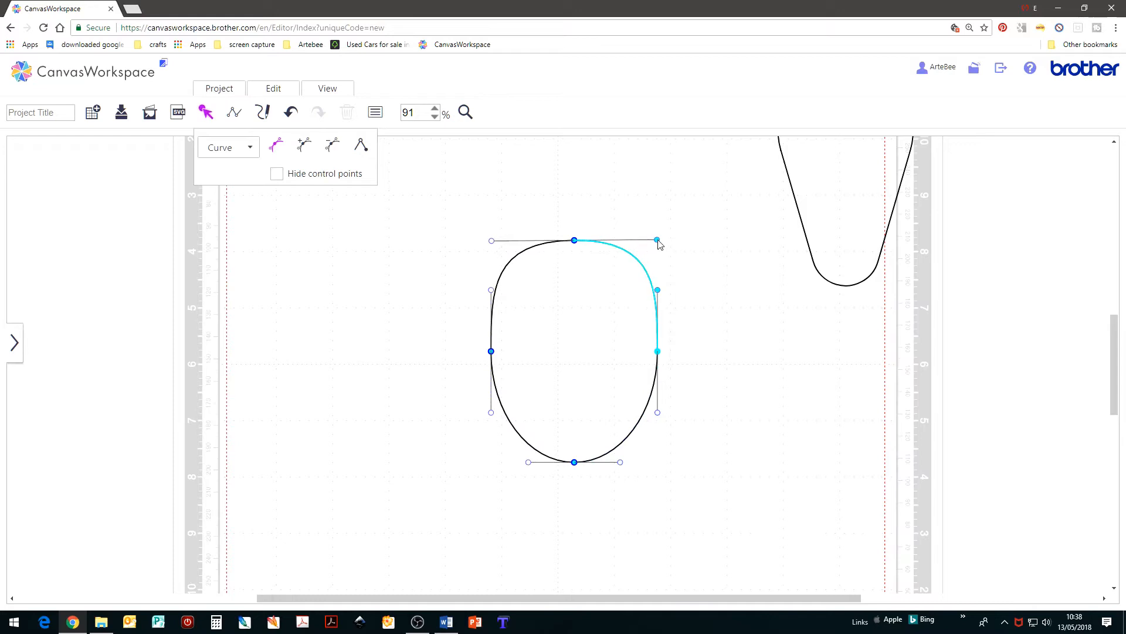
{"action": "left_click_drag", "start_coordinate": [576, 241], "coordinate": [574, 216]}
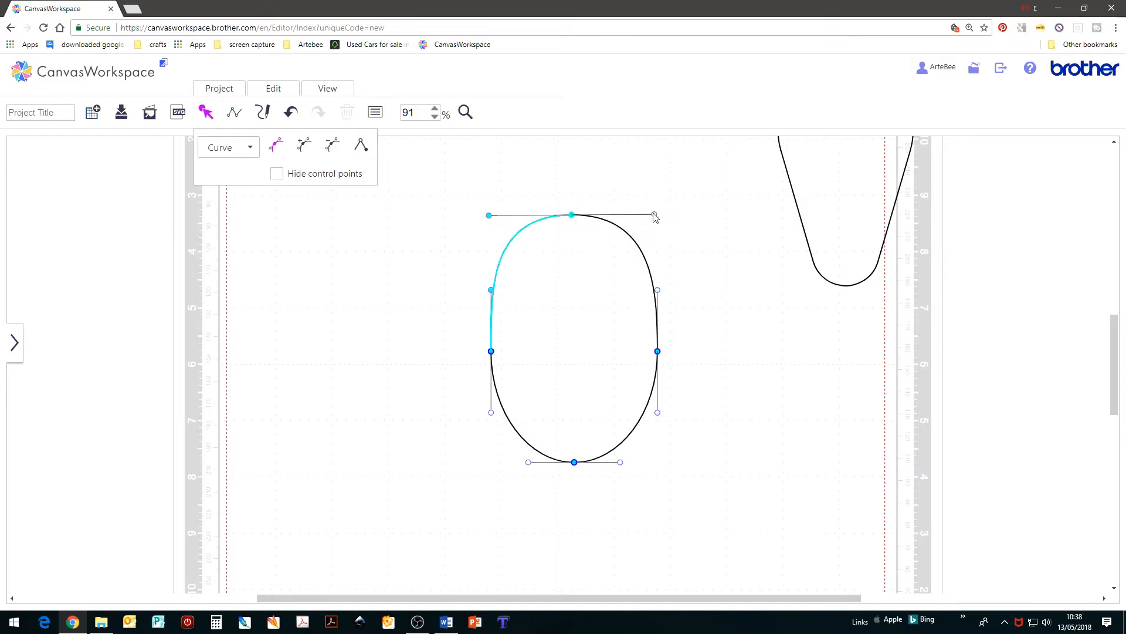
{"action": "left_click_drag", "start_coordinate": [657, 217], "coordinate": [661, 214]}
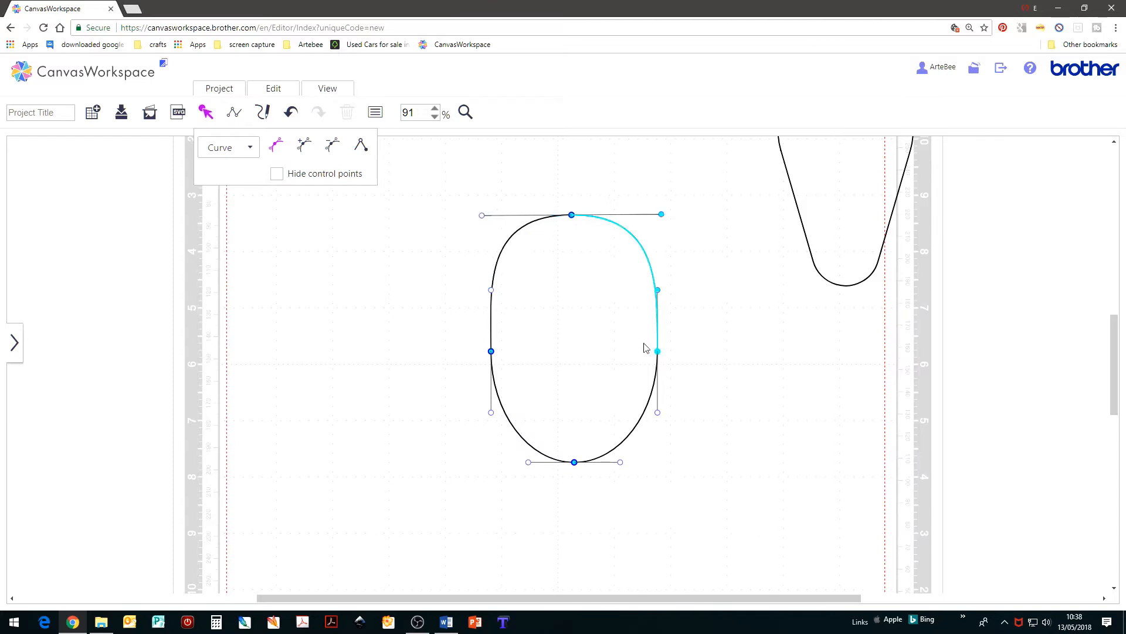
- Widen both sides of the outline by moving the side points outward and tilting their upper control handles outward
{"action": "left_click_drag", "start_coordinate": [660, 355], "coordinate": [667, 355]}
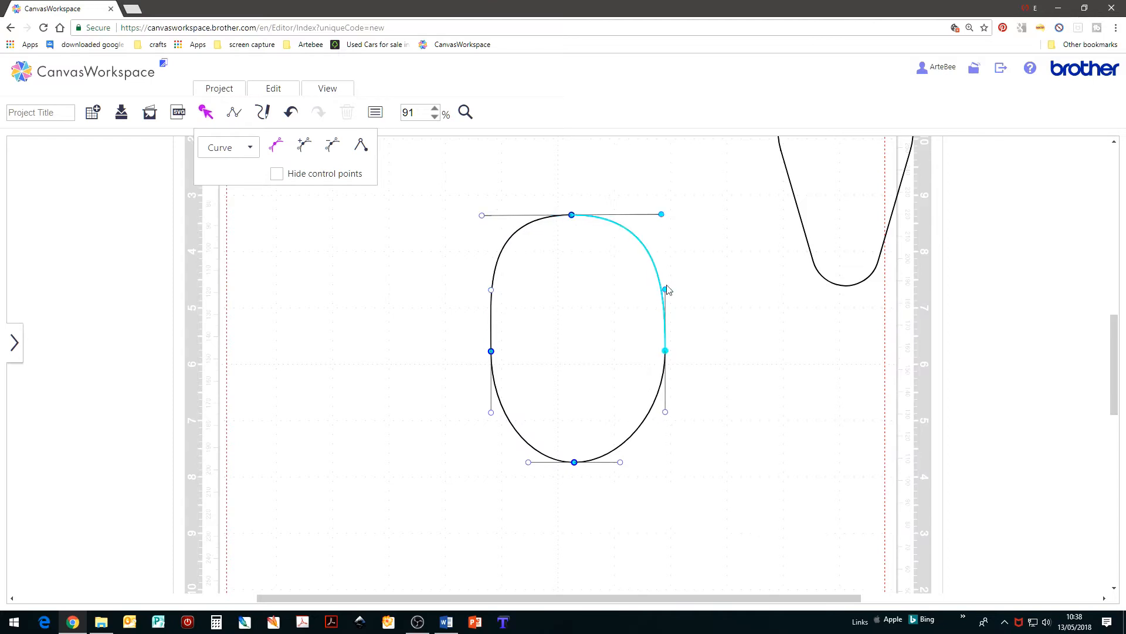
{"action": "left_click_drag", "start_coordinate": [666, 293], "coordinate": [676, 288]}
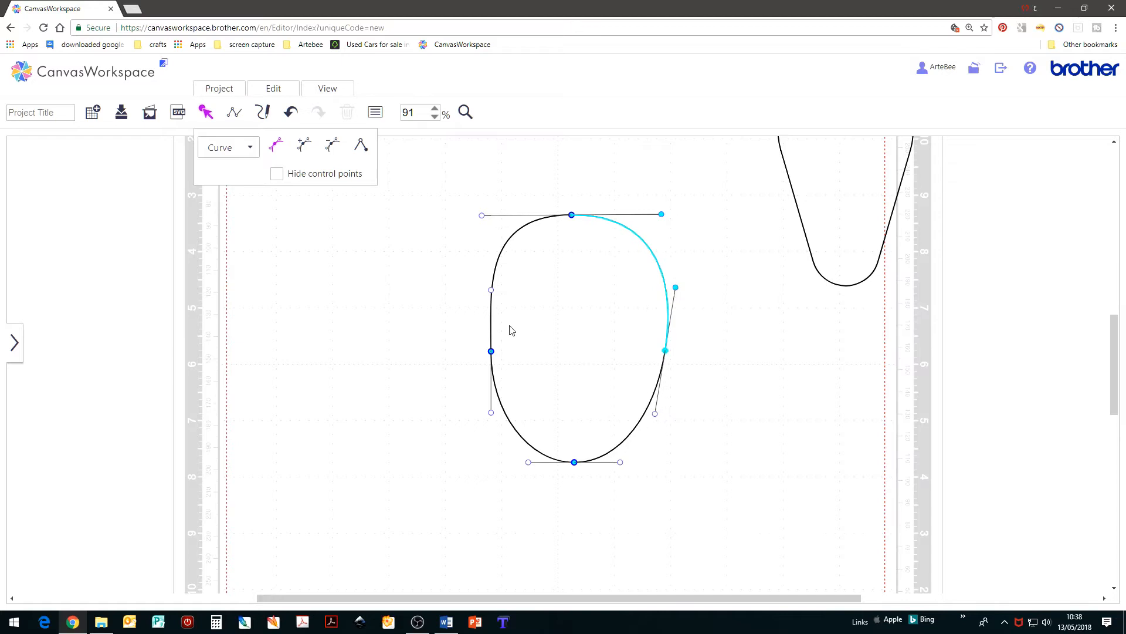
{"action": "left_click_drag", "start_coordinate": [492, 290], "coordinate": [482, 288]}
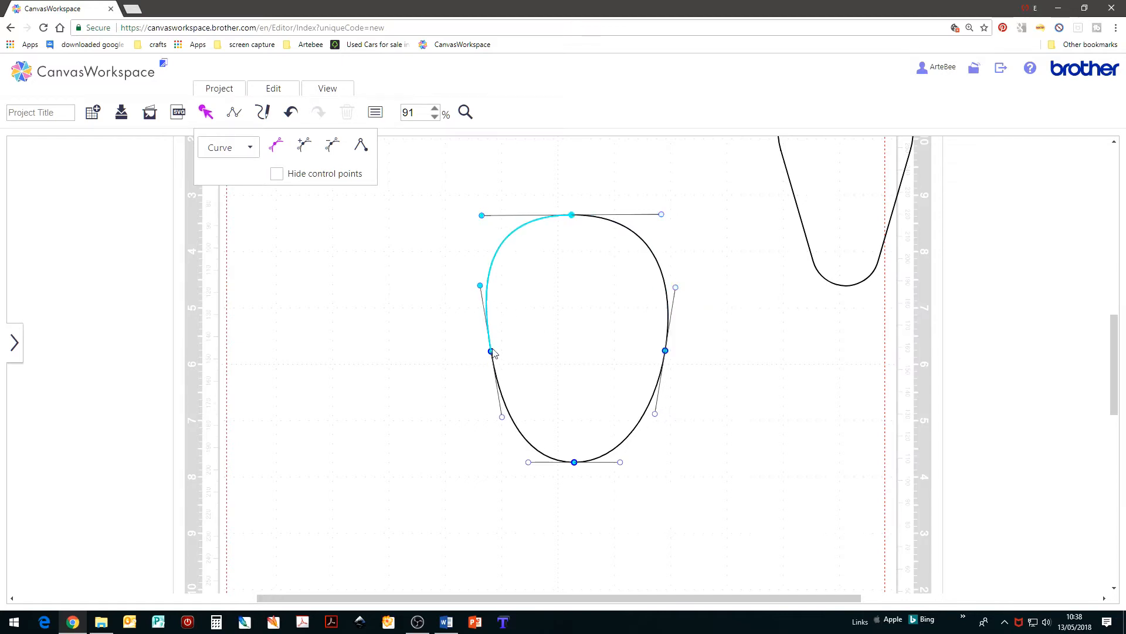
{"action": "left_click_drag", "start_coordinate": [491, 352], "coordinate": [484, 352]}
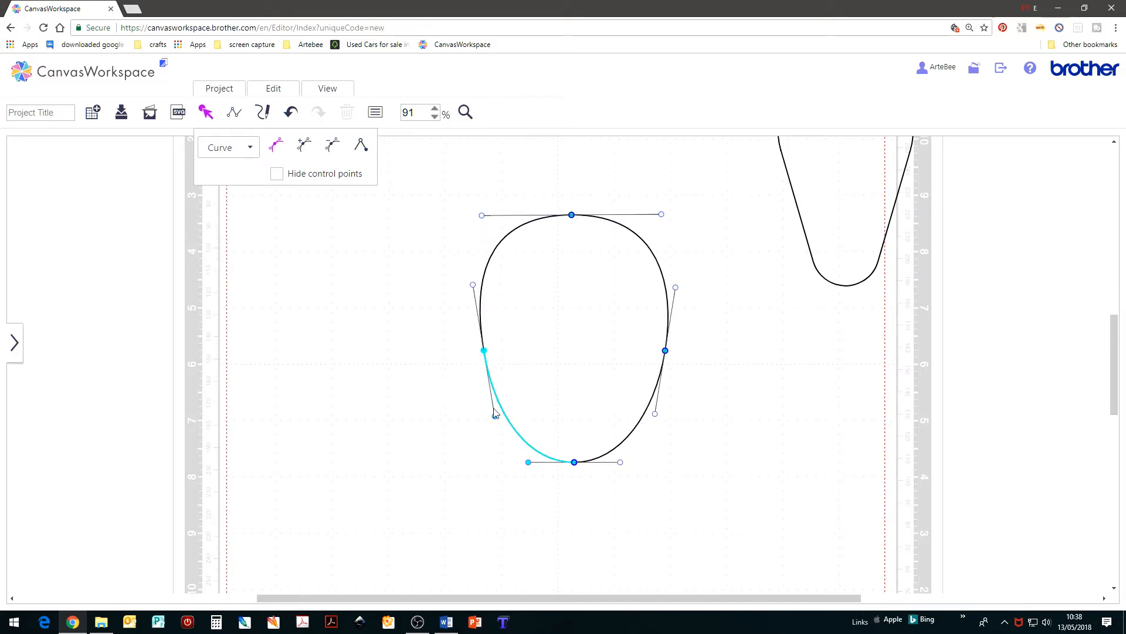
{"action": "left_click", "coordinate": [473, 286]}
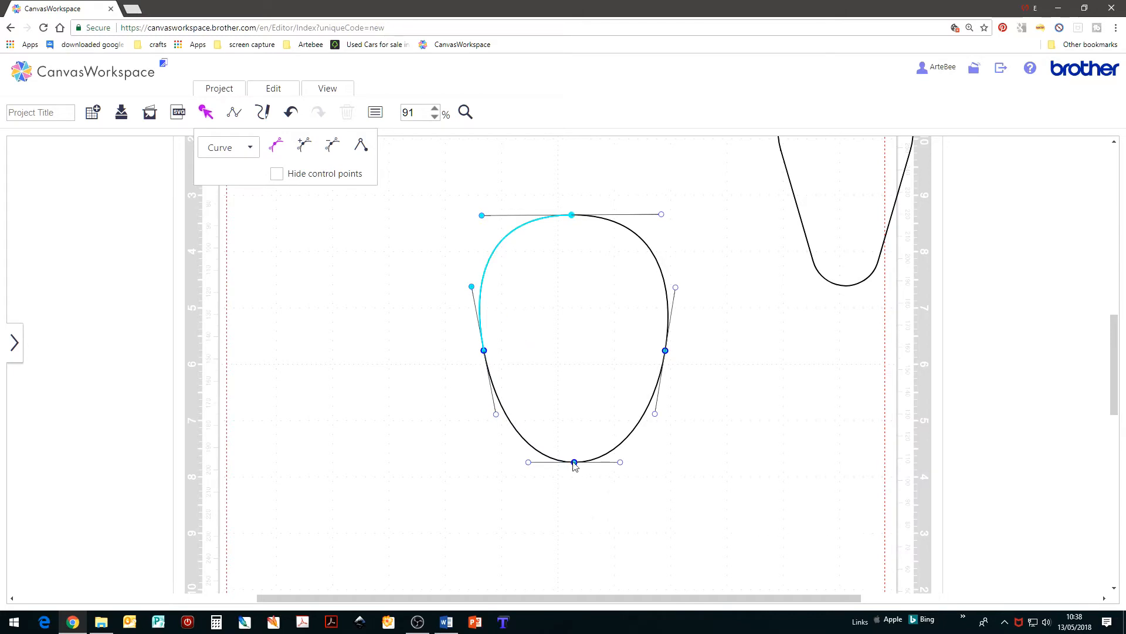
{"action": "left_click", "coordinate": [484, 352]}
{"action": "left_click_drag", "start_coordinate": [484, 352], "coordinate": [477, 354]}
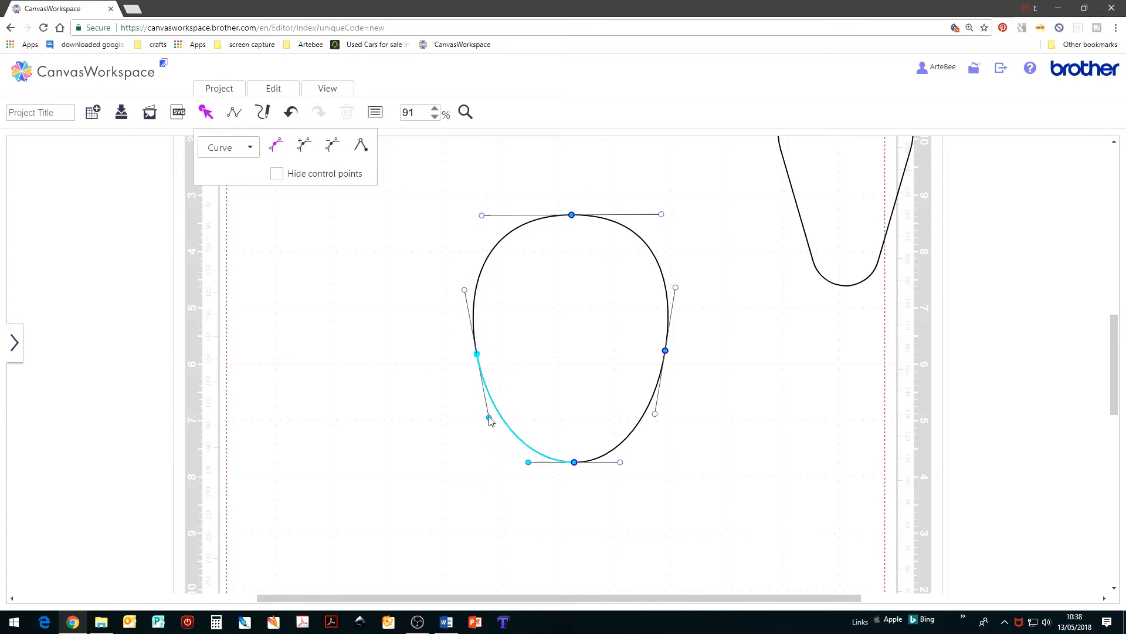
{"action": "left_click_drag", "start_coordinate": [490, 417], "coordinate": [488, 422]}
- Lower the outline's bottom point, lengthen its control handles to round the lower curve, and finish point editing
{"action": "left_click_drag", "start_coordinate": [579, 464], "coordinate": [520, 481]}
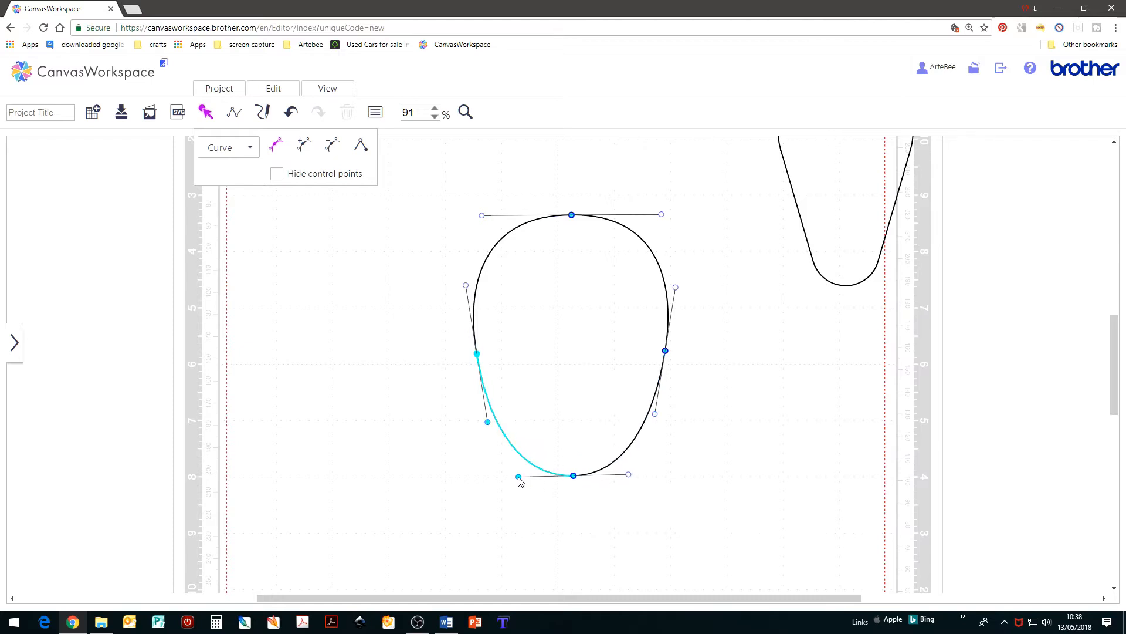
{"action": "left_click", "coordinate": [745, 432]}
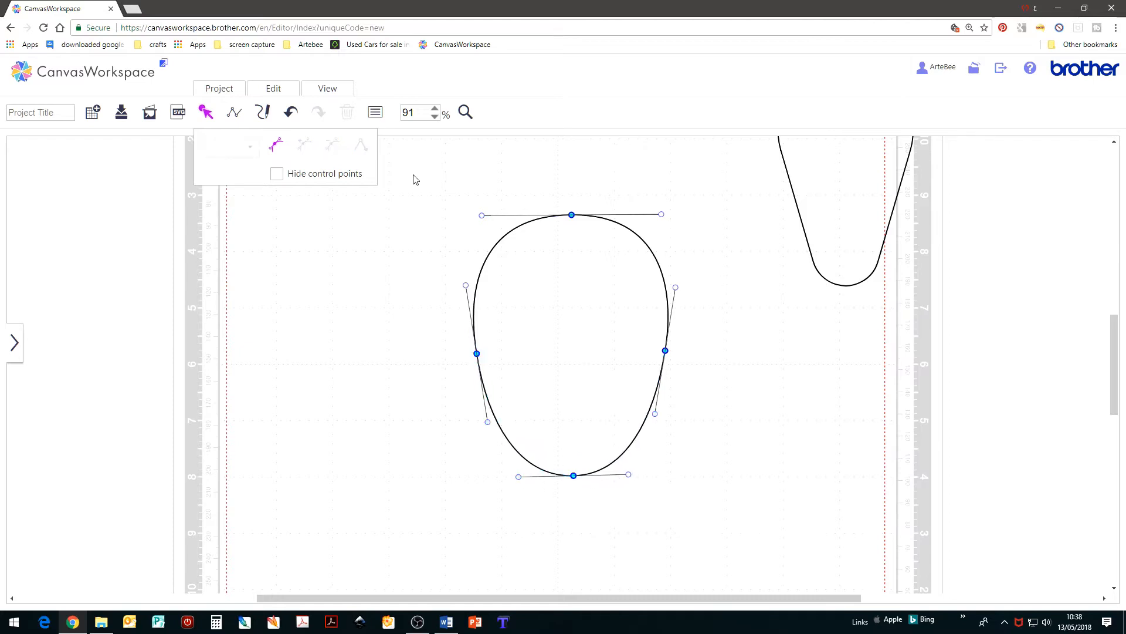
{"action": "left_click", "coordinate": [328, 89]}
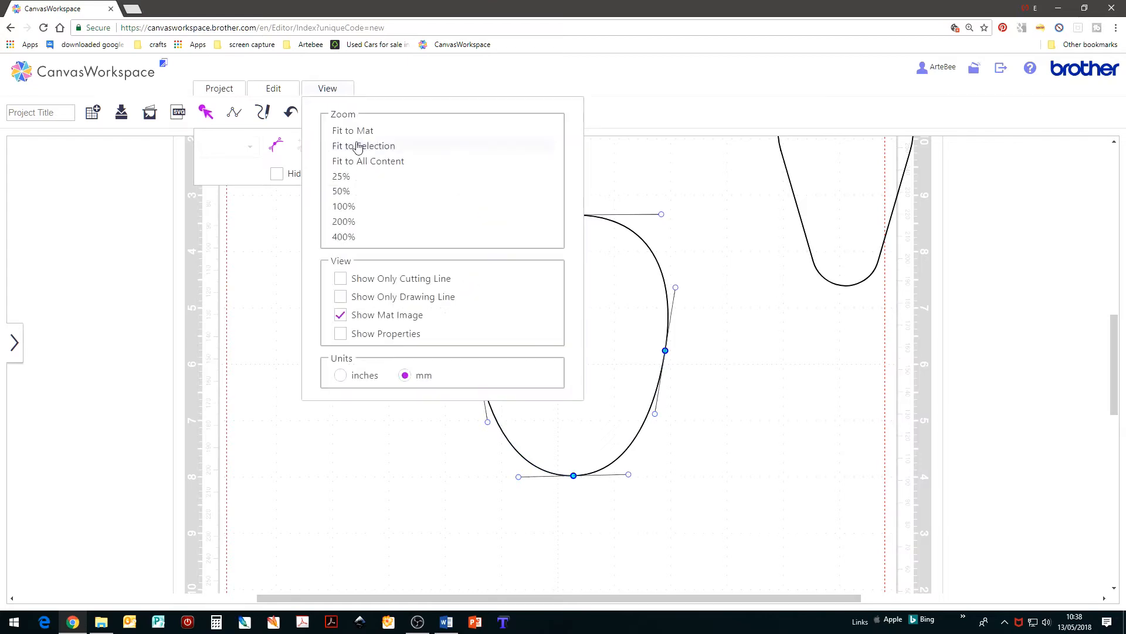
{"action": "left_click", "coordinate": [354, 136]}
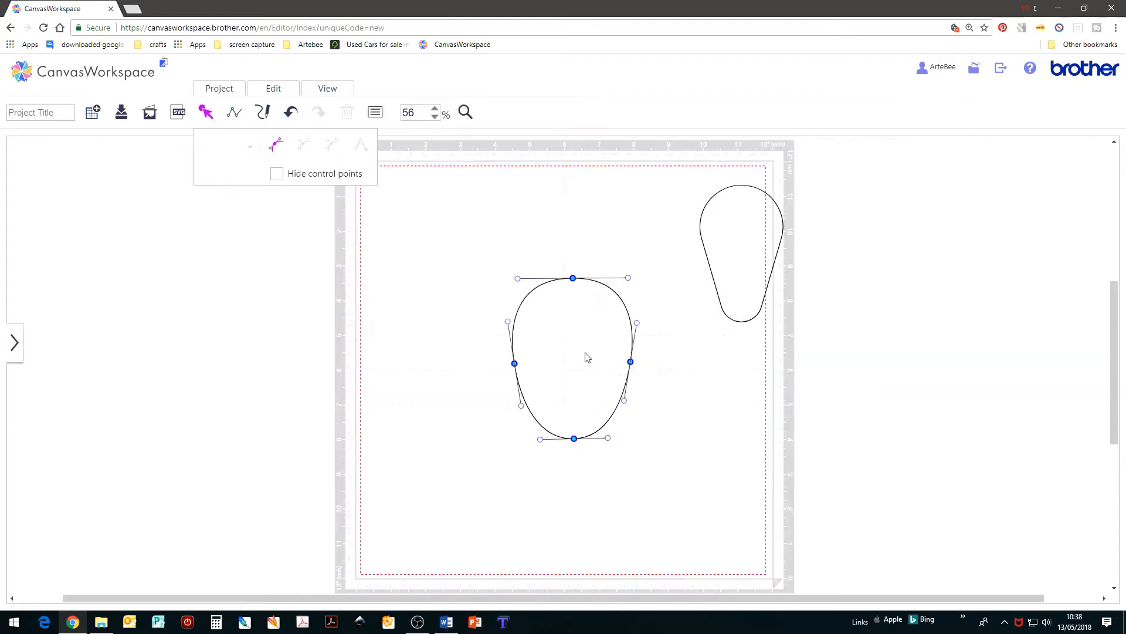
{"action": "double_click", "coordinate": [699, 373]}
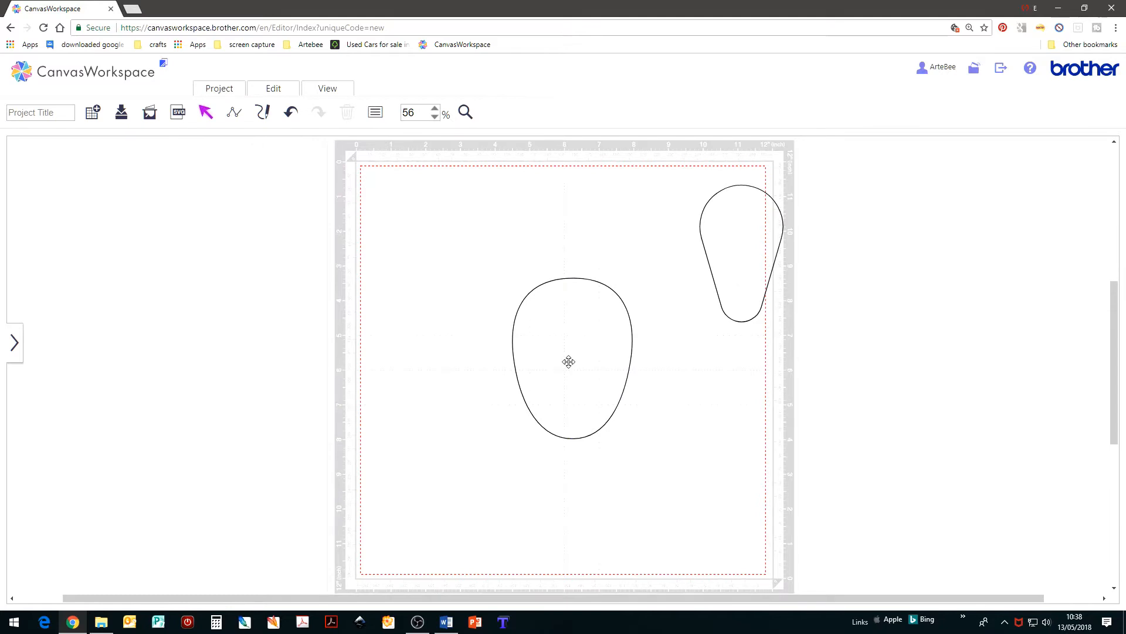
- Move the reshaped egg-like outline slightly left and down on the mat
{"action": "left_click", "coordinate": [568, 361]}
{"action": "left_click_drag", "start_coordinate": [568, 362], "coordinate": [529, 373]}
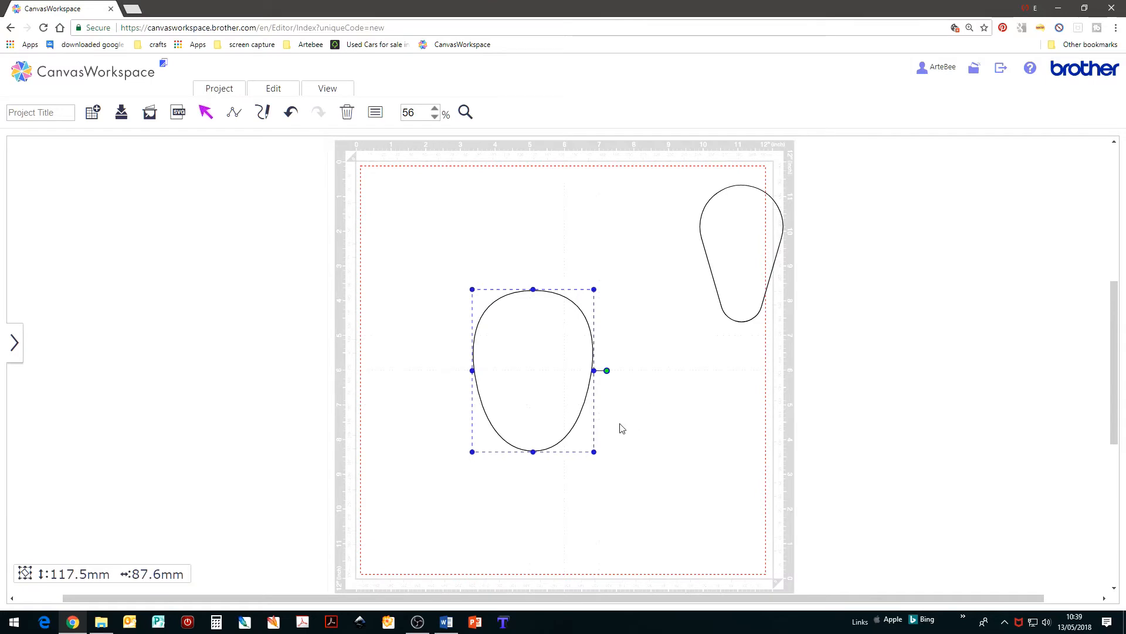
- Add the flat 50 × 100 mm ellipse and the semicircle from the Basic shapes to the mat
{"action": "left_click", "coordinate": [15, 343]}
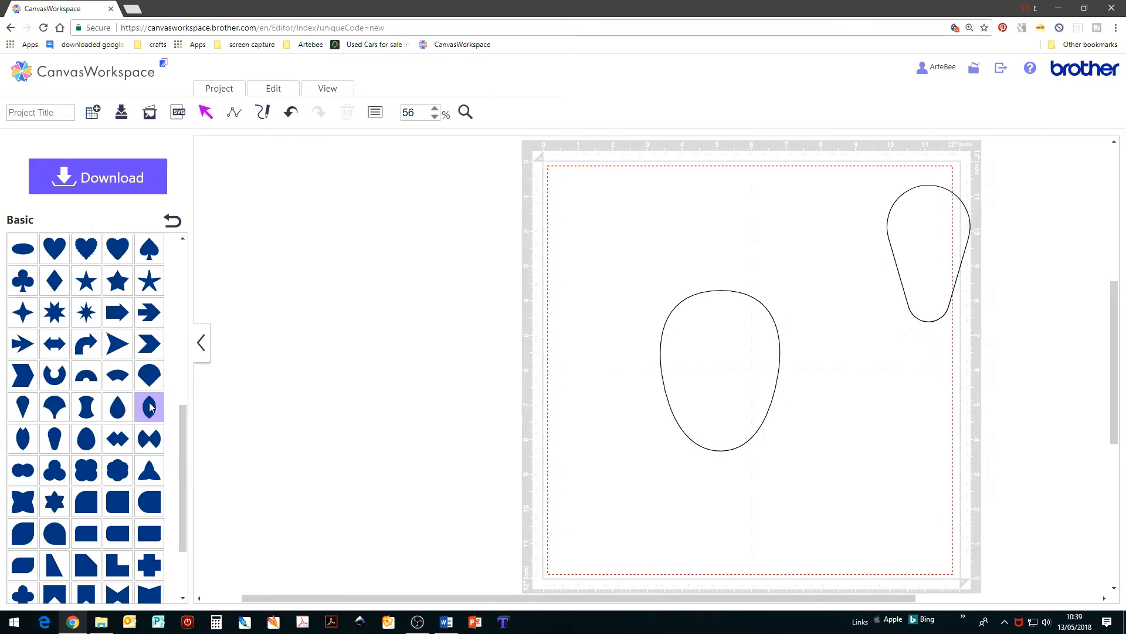
{"action": "left_click", "coordinate": [23, 258]}
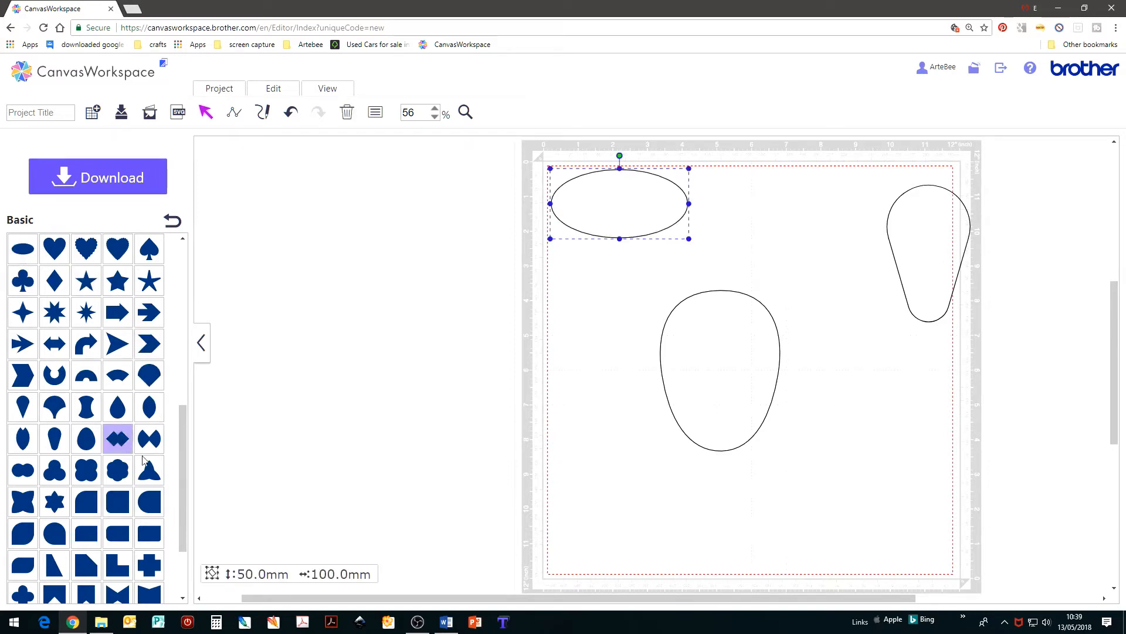
{"action": "scroll", "coordinate": [116, 284], "scroll_direction": "down", "scroll_amount": 1}
{"action": "scroll", "coordinate": [115, 291], "scroll_direction": "up", "scroll_amount": 1}
{"action": "scroll", "coordinate": [114, 292], "scroll_direction": "up", "scroll_amount": 3}
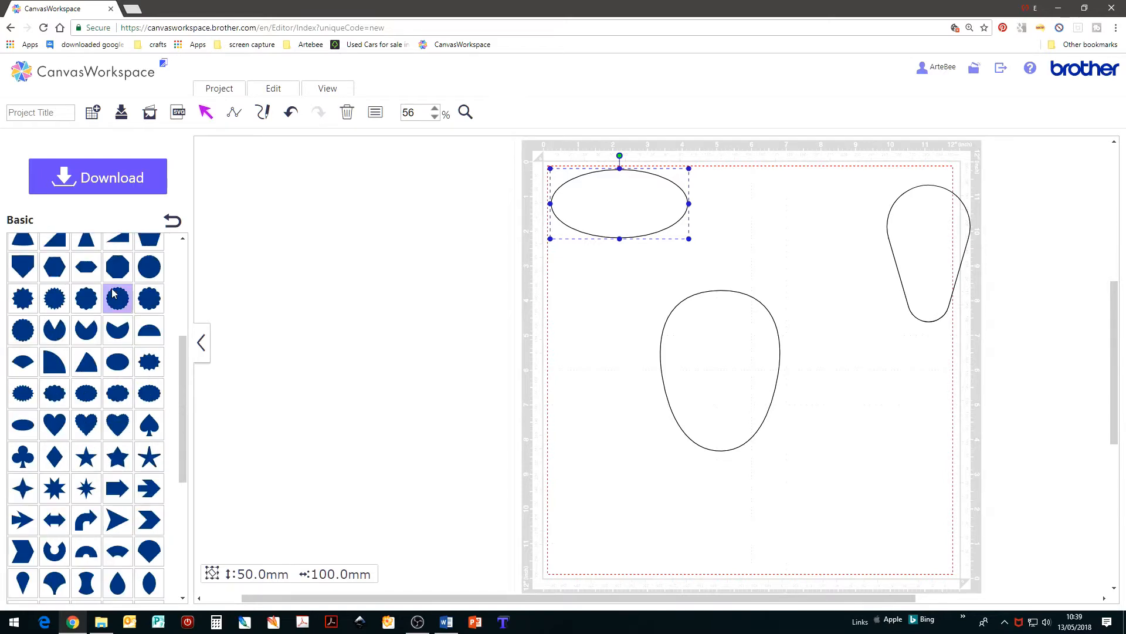
{"action": "left_click", "coordinate": [151, 332]}
- Move the semicircle below the tapered shape and the flat ellipse to the left of the egg-like outline
{"action": "left_click", "coordinate": [201, 345]}
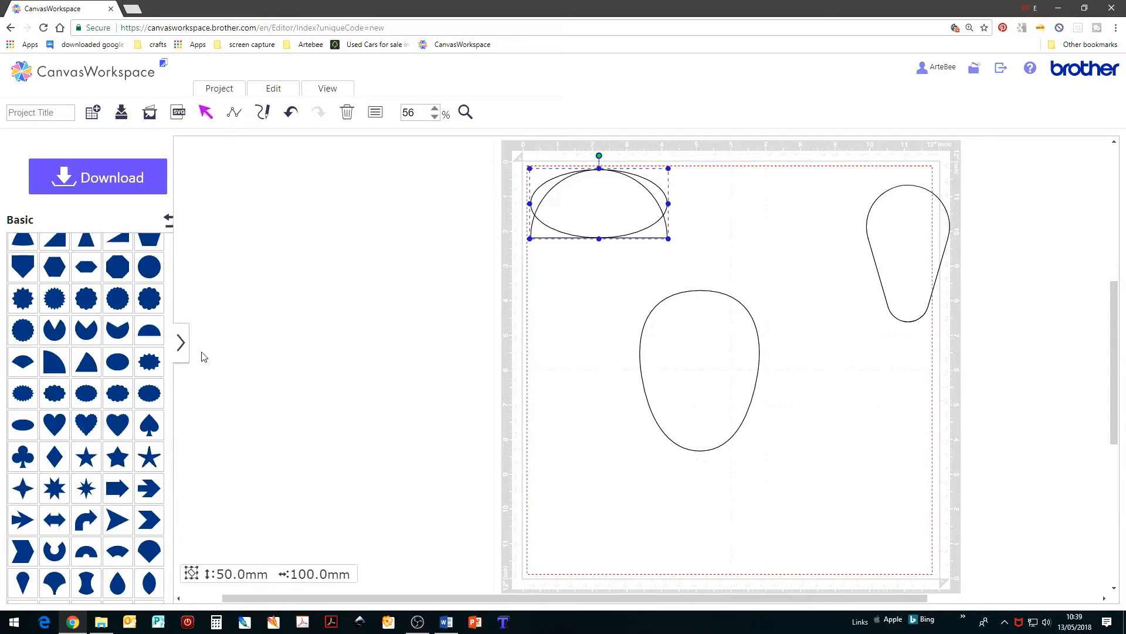
{"action": "left_click_drag", "start_coordinate": [438, 195], "coordinate": [806, 475]}
{"action": "left_click_drag", "start_coordinate": [460, 201], "coordinate": [423, 386]}
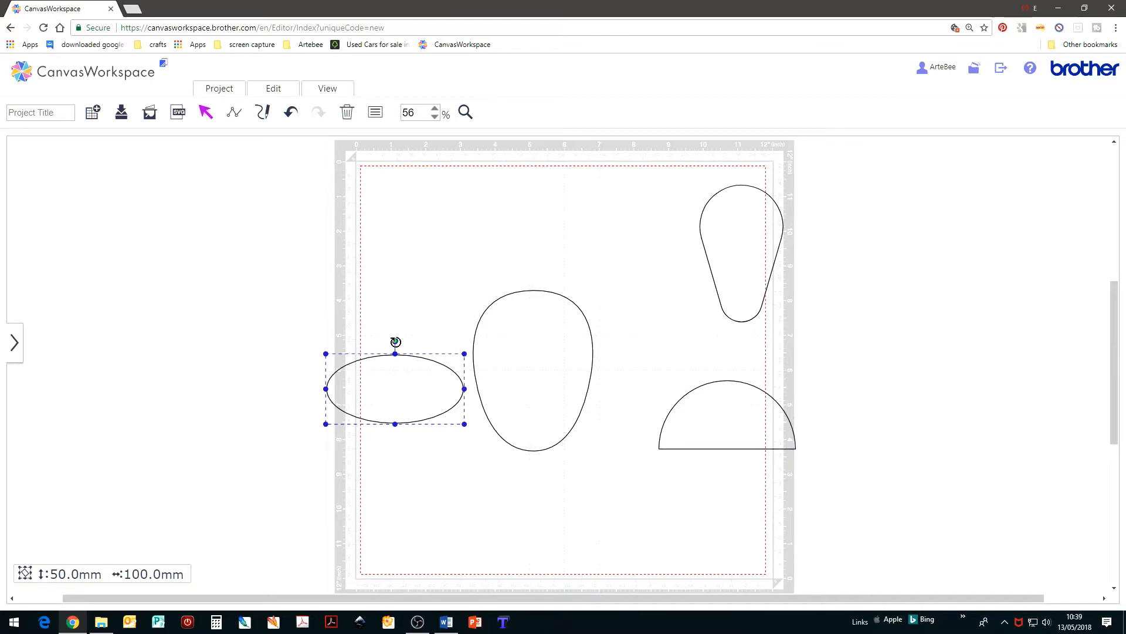
- Turn the flat ellipse upright, narrow it and centre it inside the egg-like outline
{"action": "left_click_drag", "start_coordinate": [395, 341], "coordinate": [527, 359]}
{"action": "left_click", "coordinate": [586, 269]}
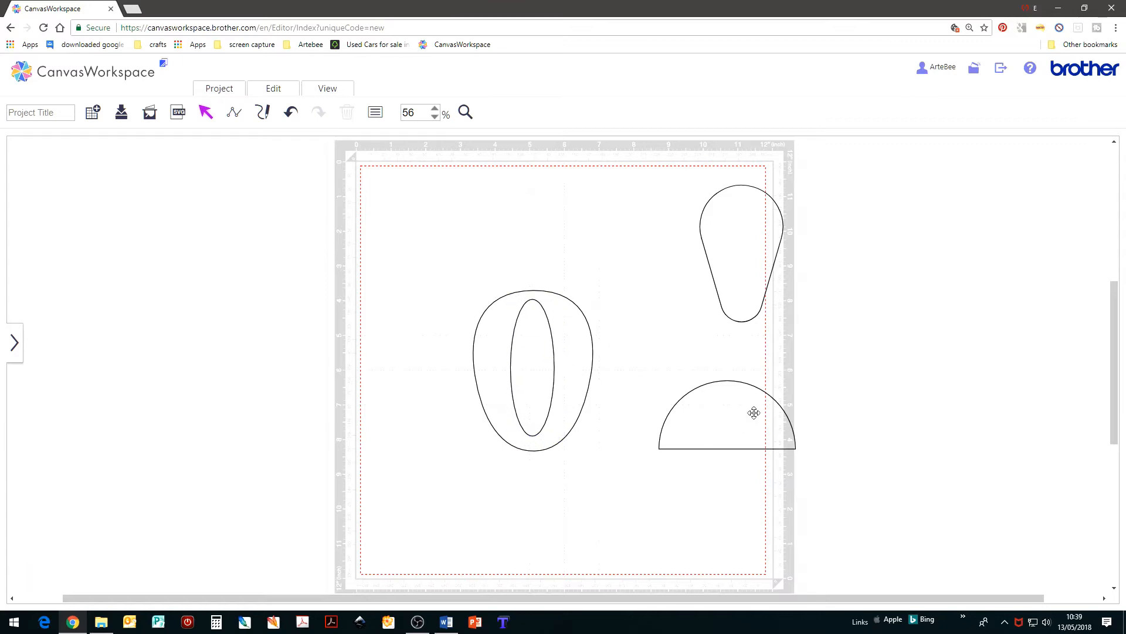
- Rotate the semicircle 90 degrees clockwise and move it just right of the egg-like outline, with its flat side facing the outline
{"action": "left_click", "coordinate": [754, 410]}
{"action": "left_click_drag", "start_coordinate": [728, 366], "coordinate": [786, 408]}
{"action": "left_click_drag", "start_coordinate": [711, 405], "coordinate": [626, 355]}
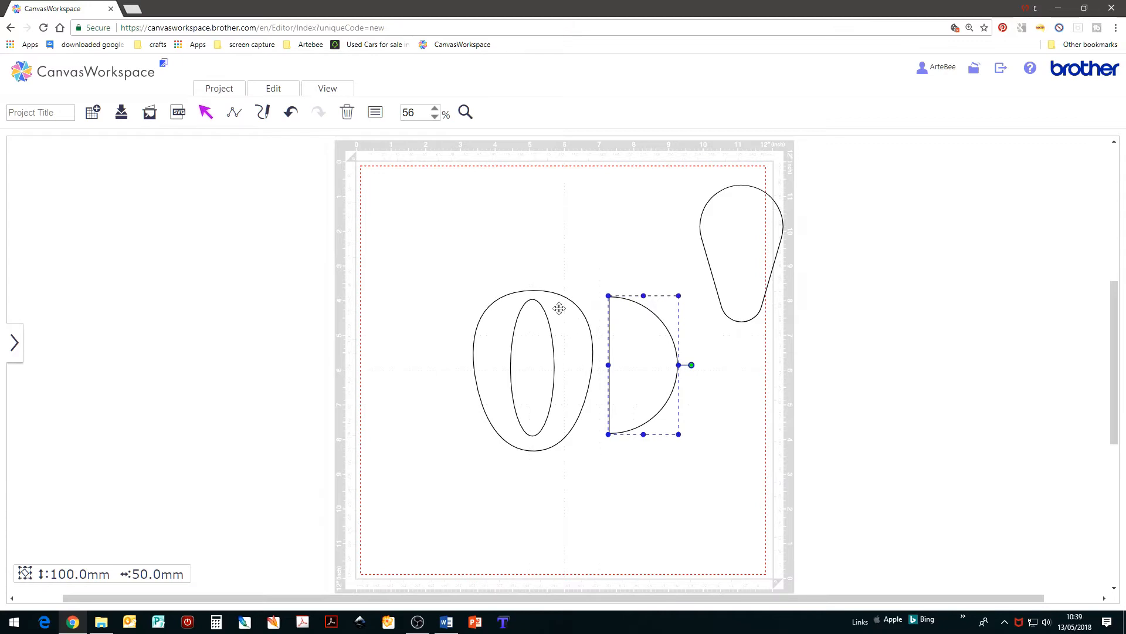
- Open the semicircle for point editing and convert its straight edge to a Curve segment
{"action": "left_click", "coordinate": [466, 112]}
{"action": "left_click_drag", "start_coordinate": [424, 257], "coordinate": [704, 470]}
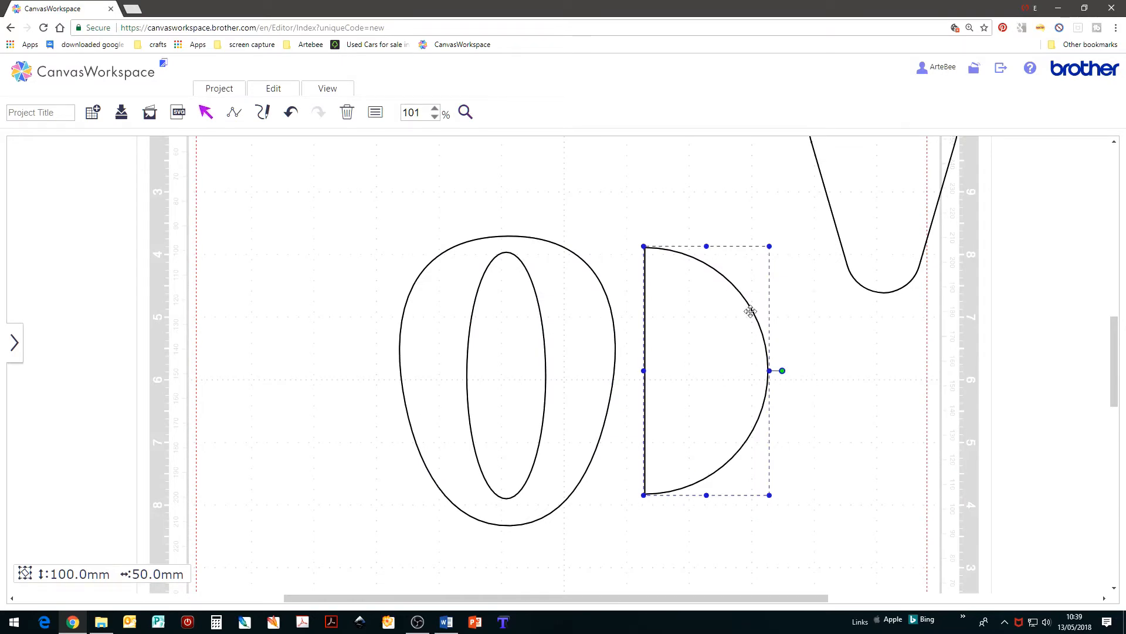
{"action": "double_click", "coordinate": [777, 368]}
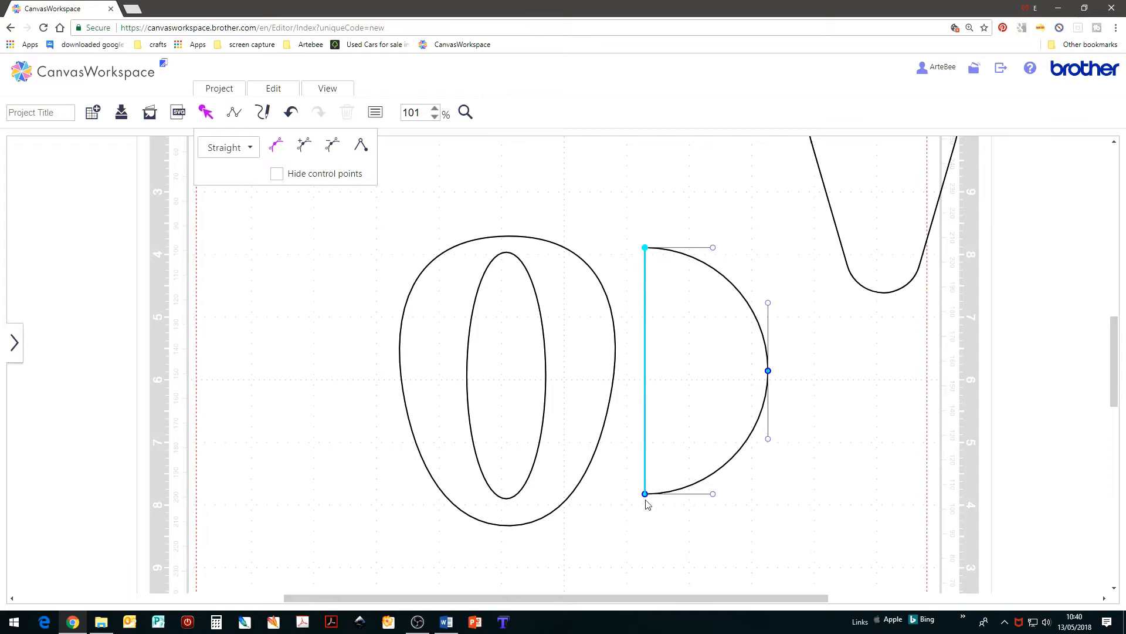
{"action": "left_click", "coordinate": [251, 148]}
{"action": "left_click", "coordinate": [215, 187]}
{"action": "mouse_move", "coordinate": [645, 412]}
{"action": "left_mouse_down"}
{"action": "mouse_move", "coordinate": [672, 415]}
{"action": "mouse_move", "coordinate": [660, 407]}
{"action": "left_mouse_up"}
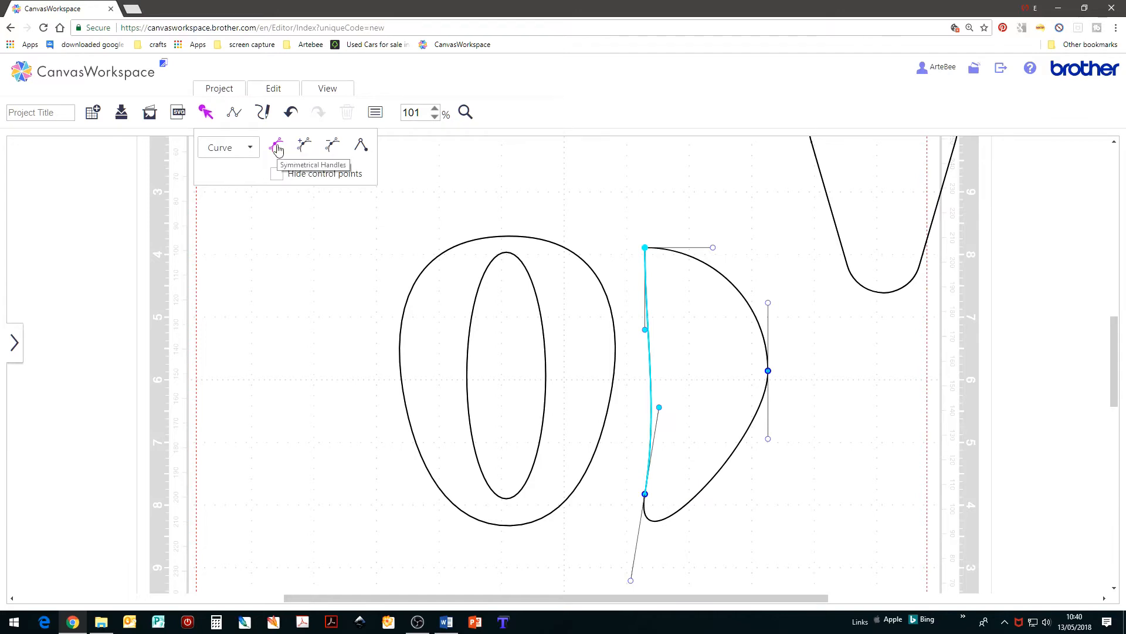
{"action": "left_click", "coordinate": [291, 113]}
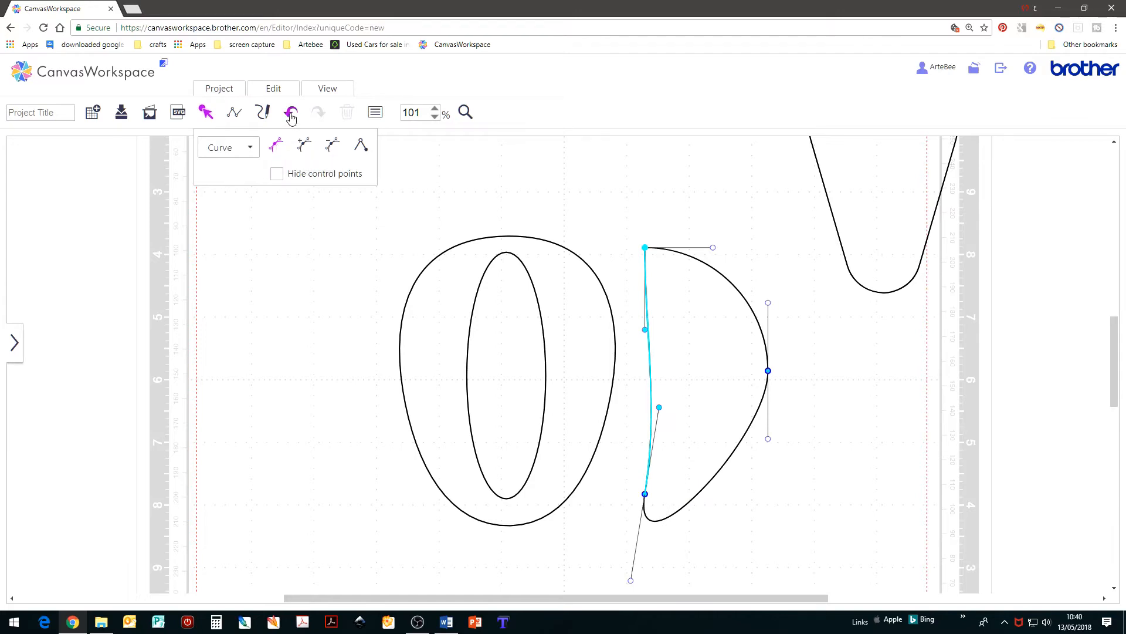
{"action": "left_click", "coordinate": [679, 369]}
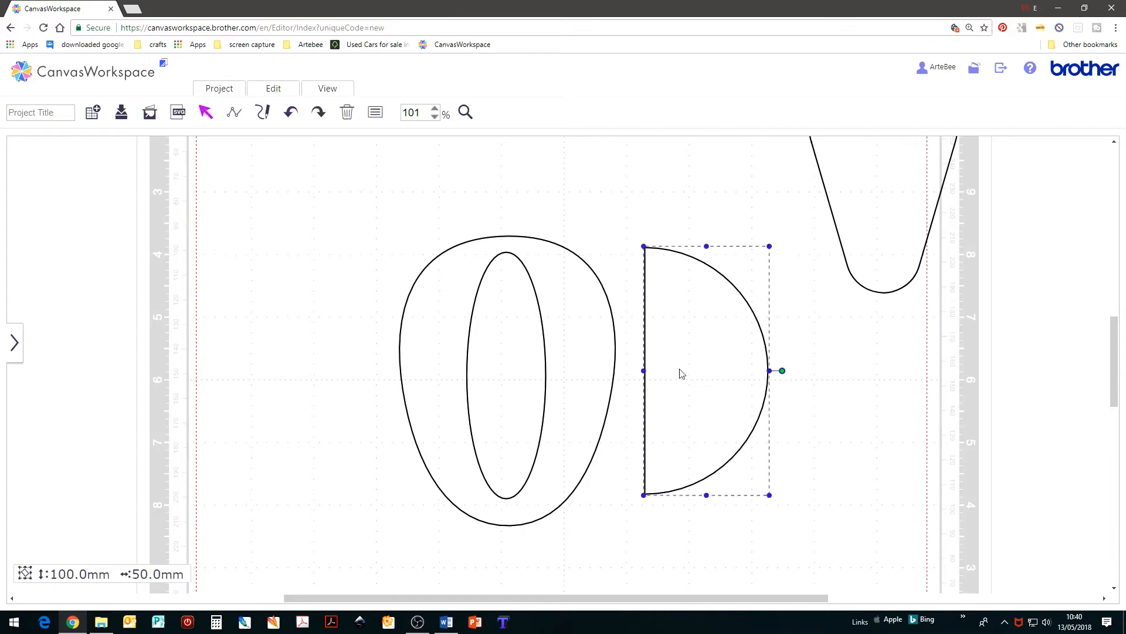
- With Symmetrical Handles off, bow the semicircle's flat edge inward and pull in the outer curve's midpoint to form a crescent about 34 mm wide
{"action": "double_click", "coordinate": [679, 369]}
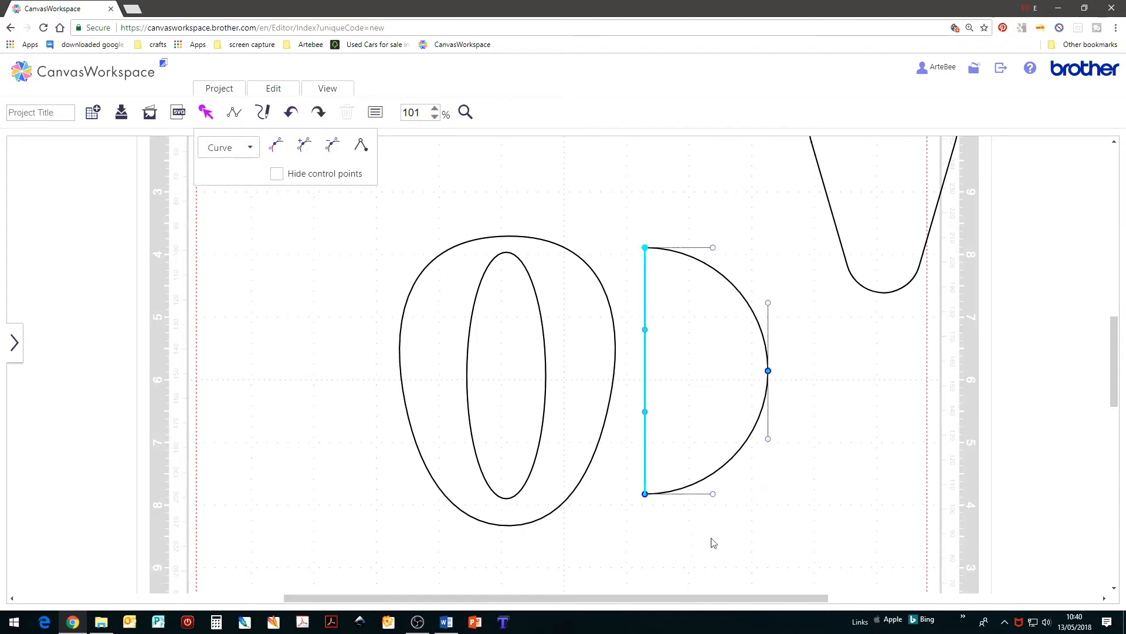
{"action": "left_click_drag", "start_coordinate": [646, 413], "coordinate": [695, 386]}
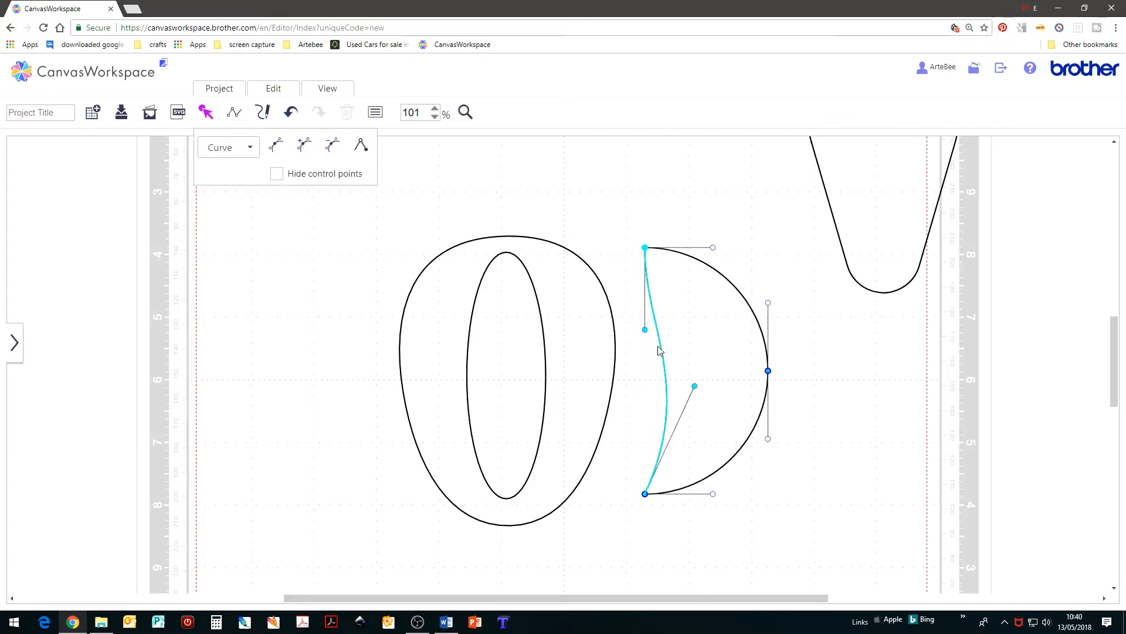
{"action": "left_click_drag", "start_coordinate": [646, 329], "coordinate": [688, 345]}
{"action": "left_click_drag", "start_coordinate": [768, 373], "coordinate": [614, 360]}
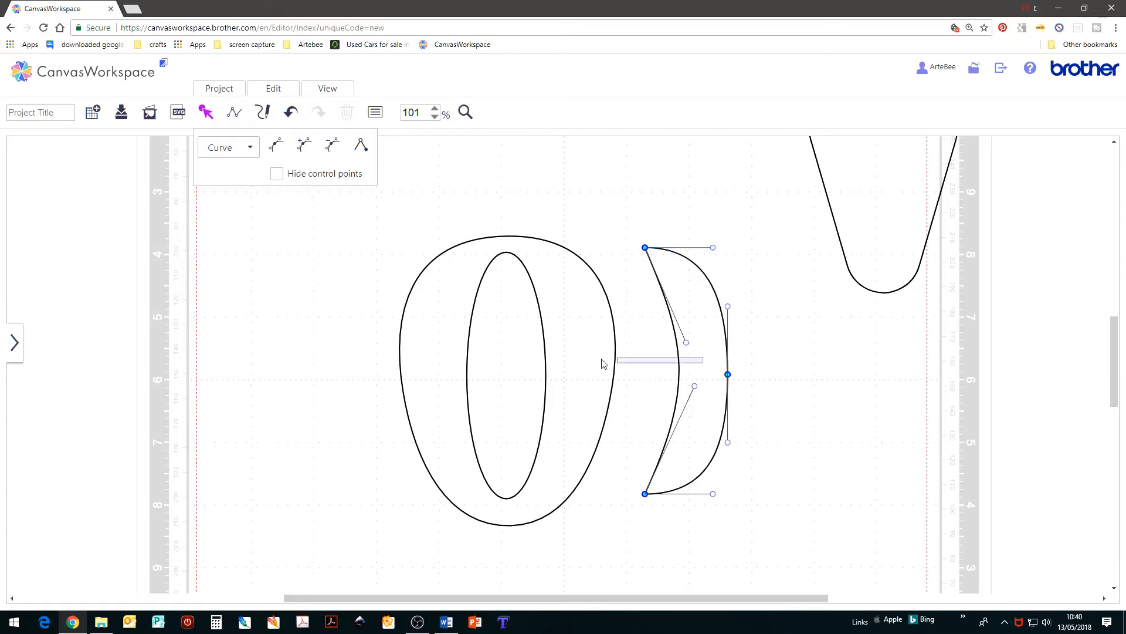
{"action": "left_click", "coordinate": [820, 377]}
- Move the crescent inside the egg-like outline, right of the ellipse, and shift both of its pointed ends slightly right
{"action": "left_click", "coordinate": [699, 374]}
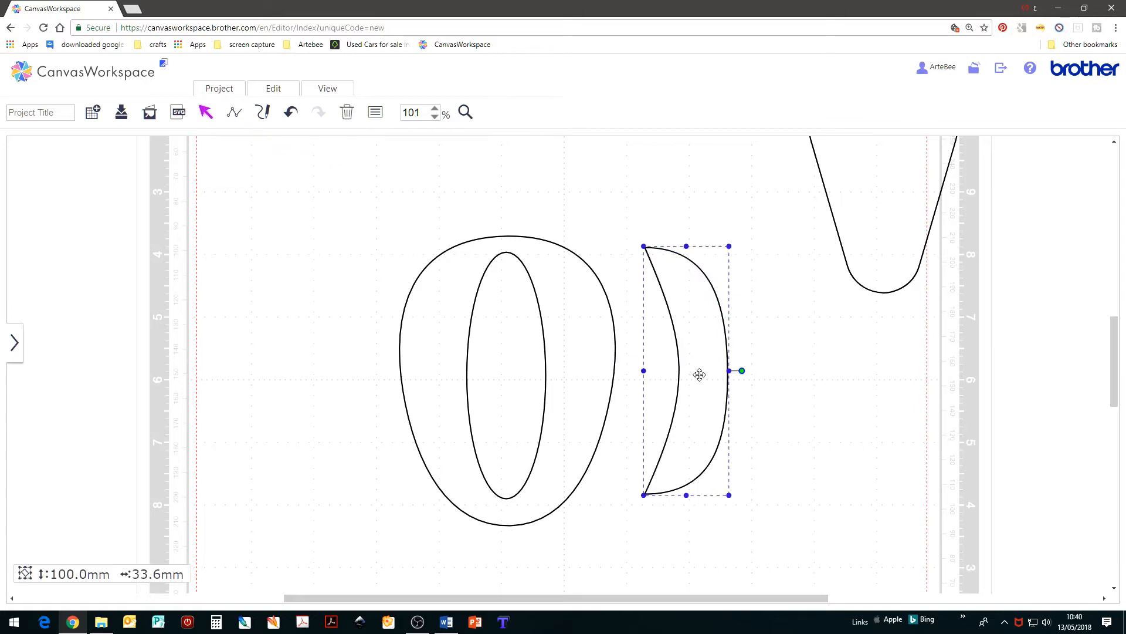
{"action": "left_click_drag", "start_coordinate": [699, 375], "coordinate": [587, 375]}
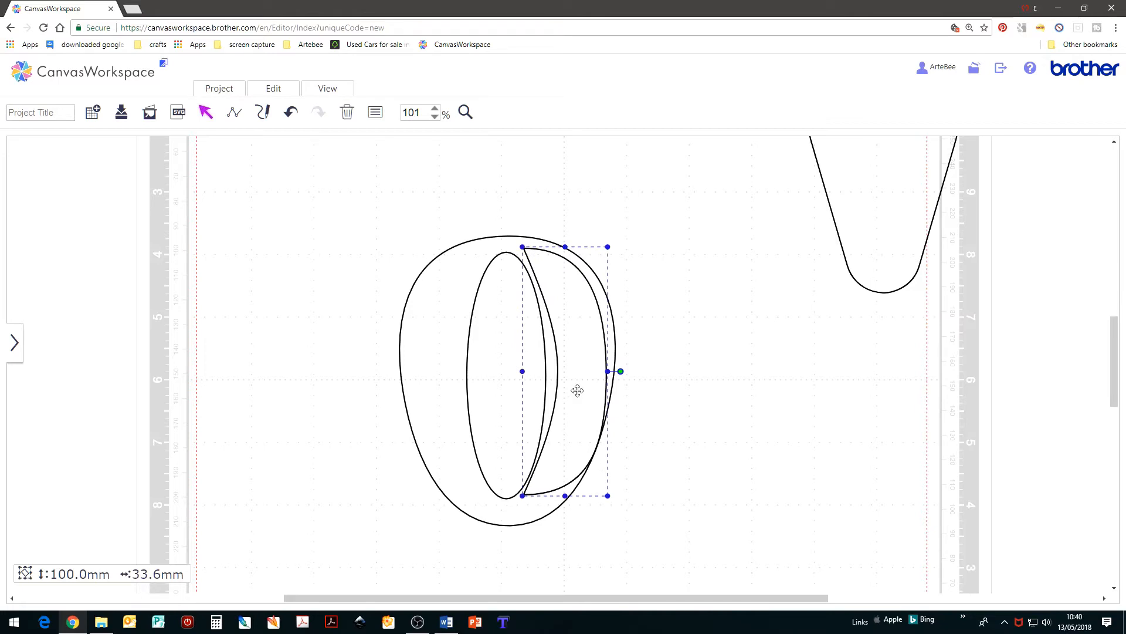
{"action": "double_click", "coordinate": [578, 393]}
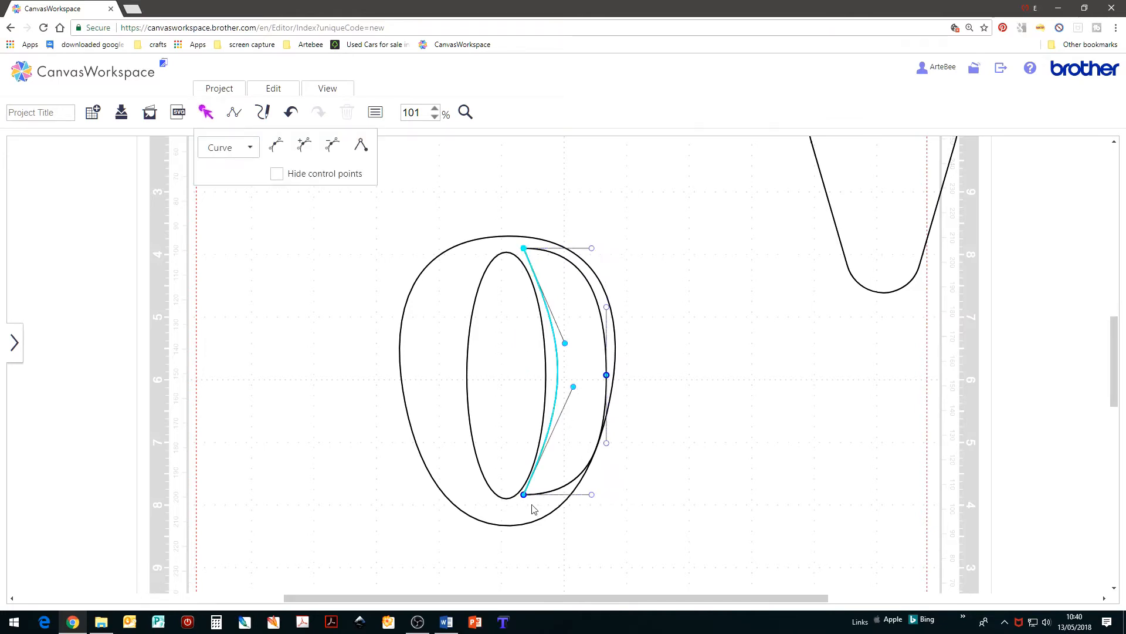
{"action": "left_click_drag", "start_coordinate": [524, 499], "coordinate": [538, 500]}
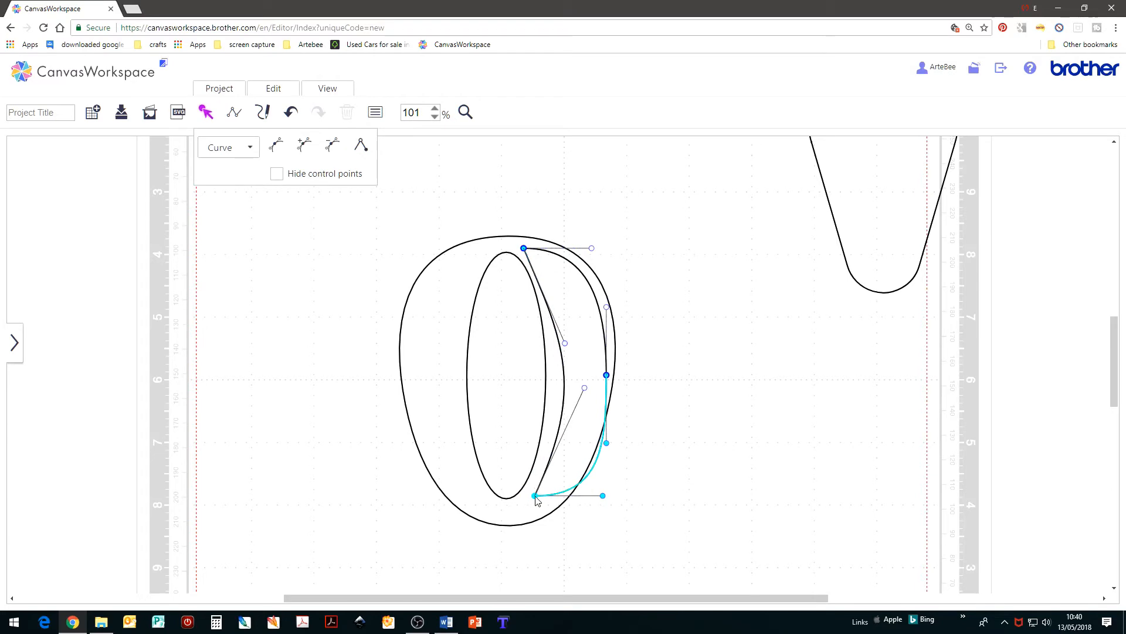
{"action": "left_click_drag", "start_coordinate": [524, 249], "coordinate": [534, 253]}
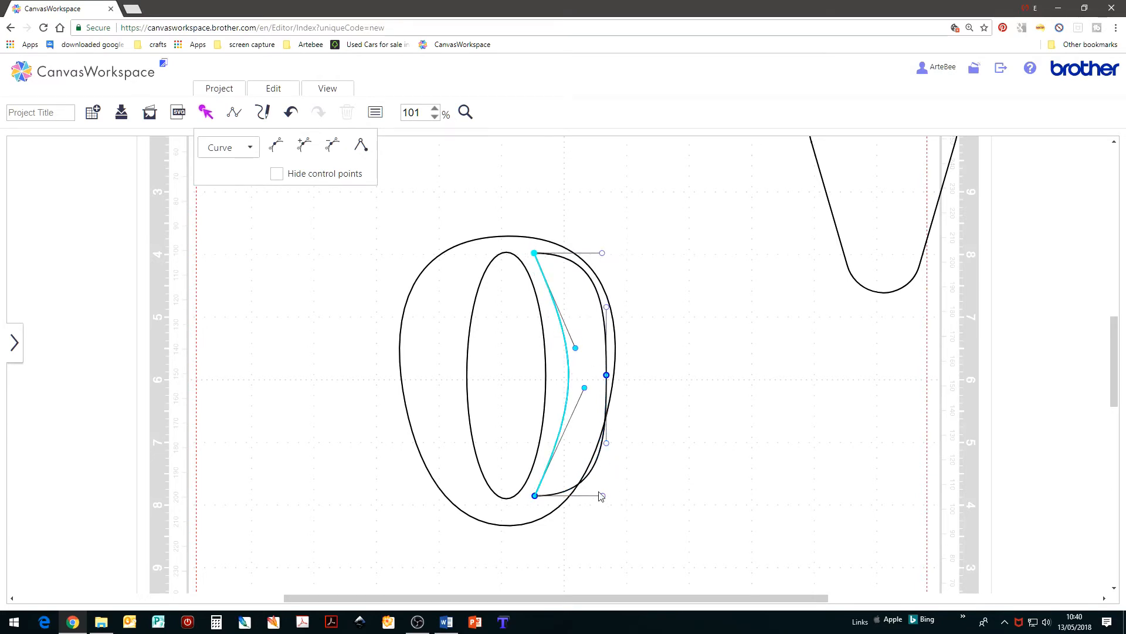
- Reshape the crescent's outer curve to follow the egg-like outline and pull its midpoint slightly inward
{"action": "left_click_drag", "start_coordinate": [604, 492], "coordinate": [606, 454]}
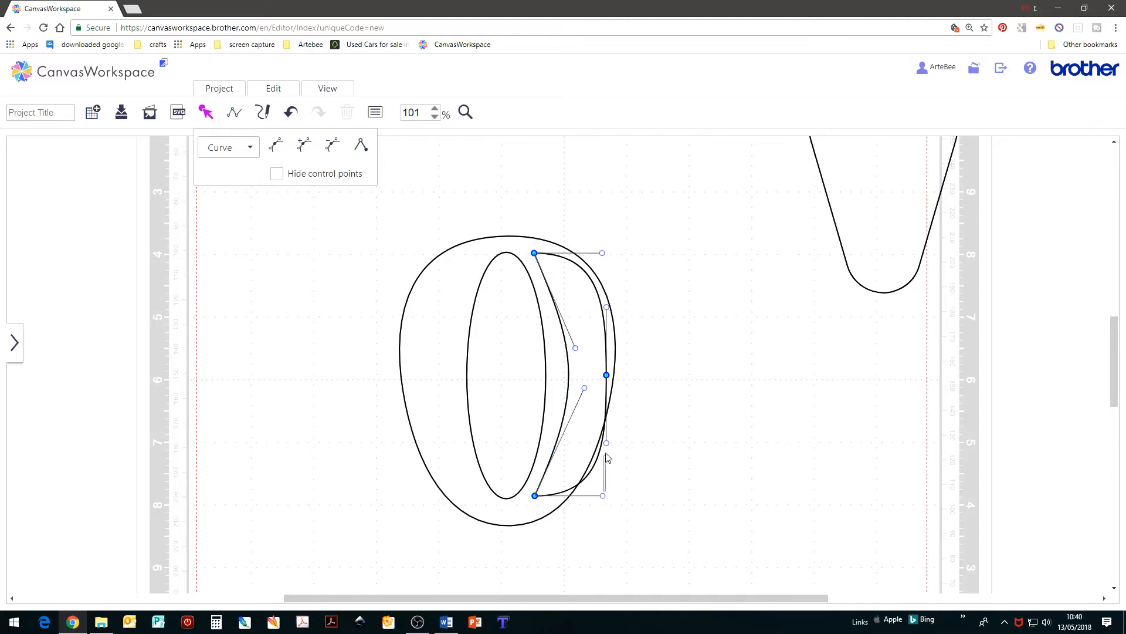
{"action": "left_click_drag", "start_coordinate": [602, 496], "coordinate": [592, 447]}
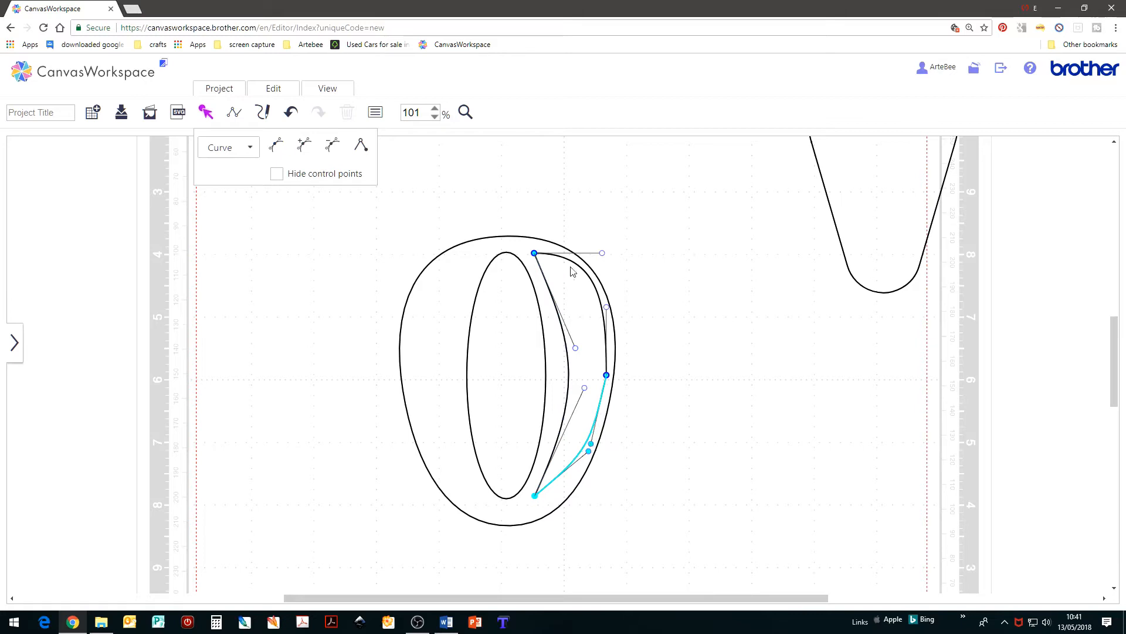
{"action": "left_click_drag", "start_coordinate": [602, 254], "coordinate": [588, 275]}
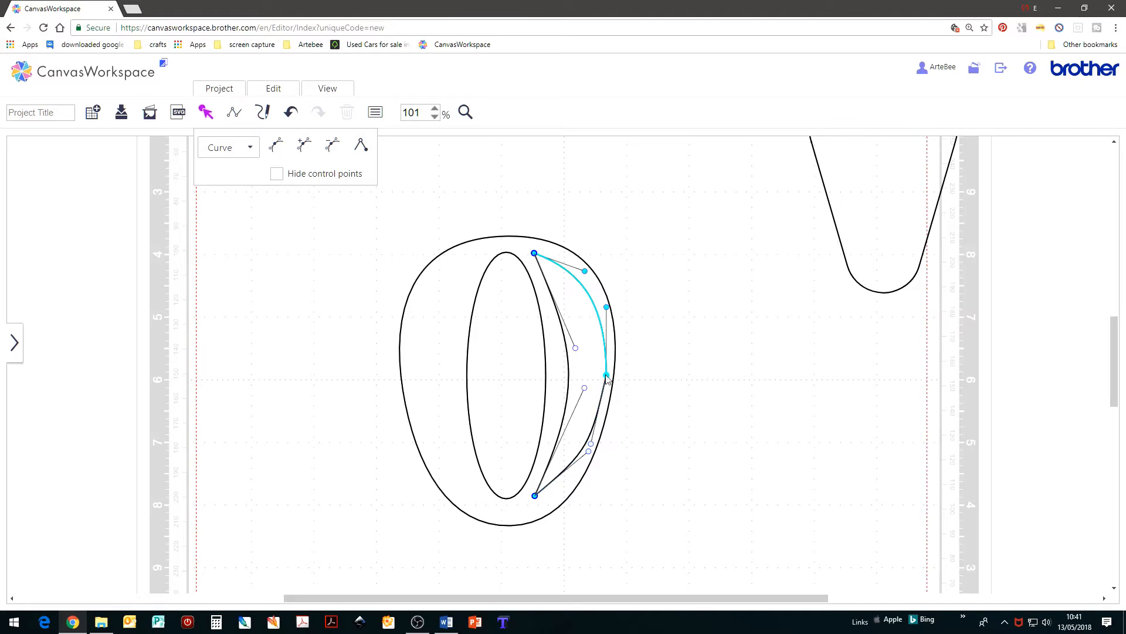
{"action": "left_click_drag", "start_coordinate": [608, 378], "coordinate": [600, 377]}
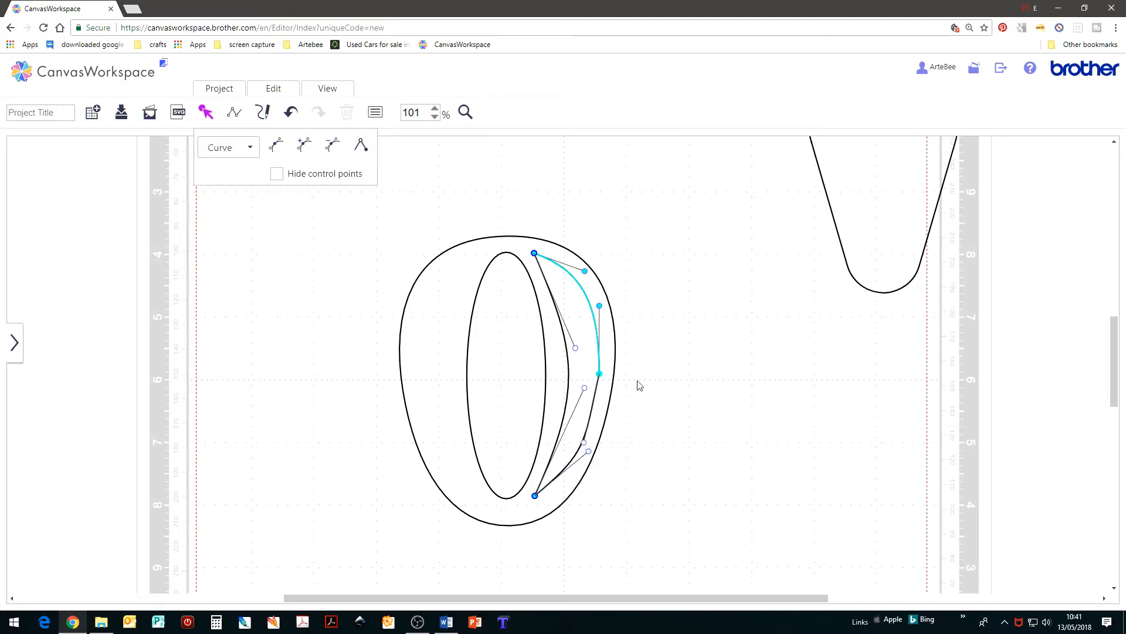
{"action": "left_click", "coordinate": [690, 382]}
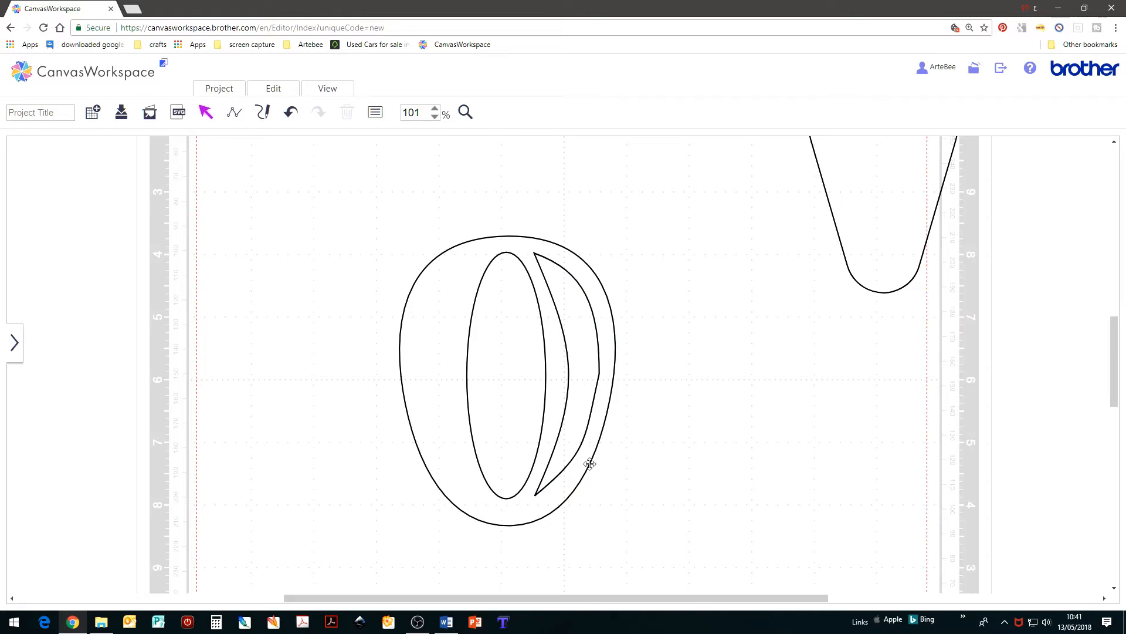
- Narrow the crescent from its outer and inner sides to about 20.4 mm, leaving gaps to the outline and the ellipse
{"action": "left_click", "coordinate": [580, 374]}
{"action": "left_click_drag", "start_coordinate": [603, 374], "coordinate": [593, 374]}
{"action": "left_click", "coordinate": [721, 403]}
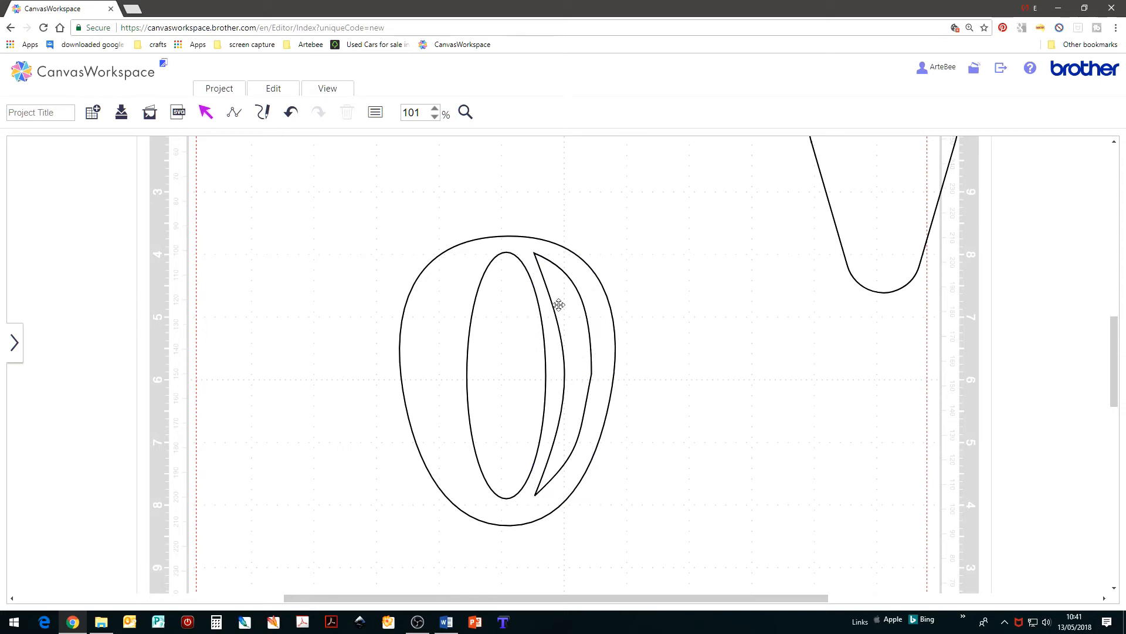
{"action": "left_click", "coordinate": [575, 357]}
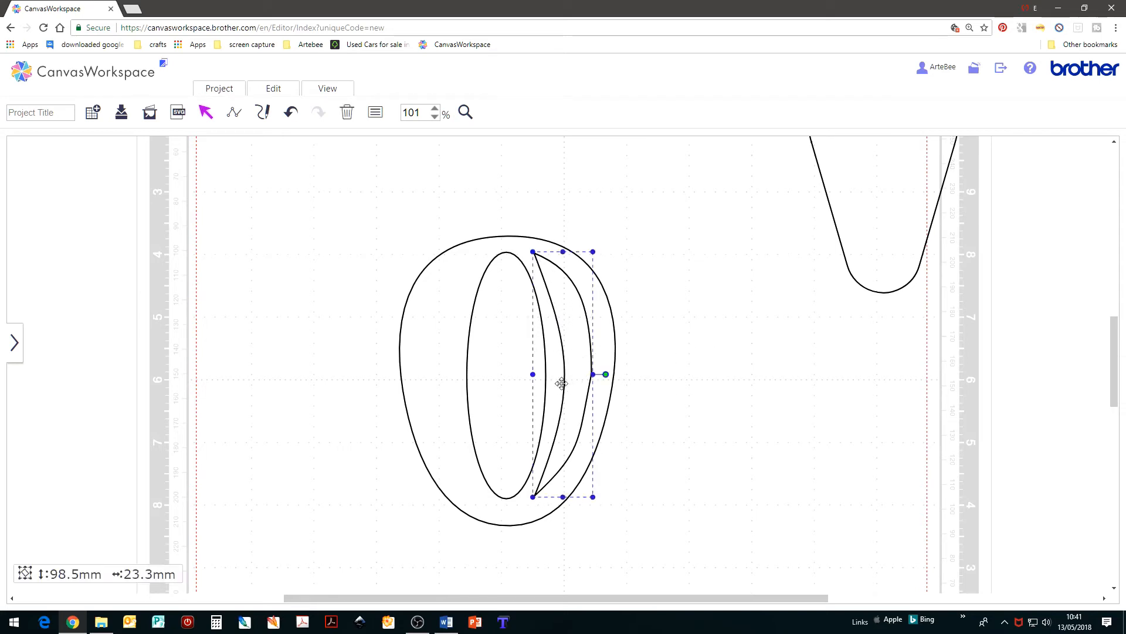
{"action": "left_click_drag", "start_coordinate": [533, 374], "coordinate": [542, 375]}
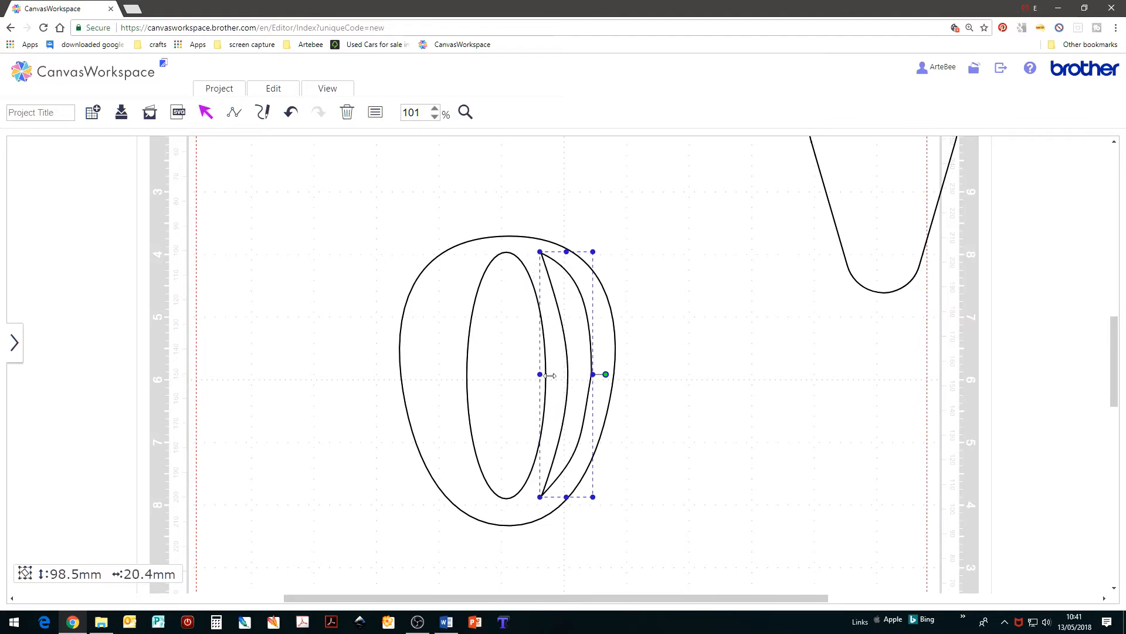
{"action": "left_click", "coordinate": [709, 384]}
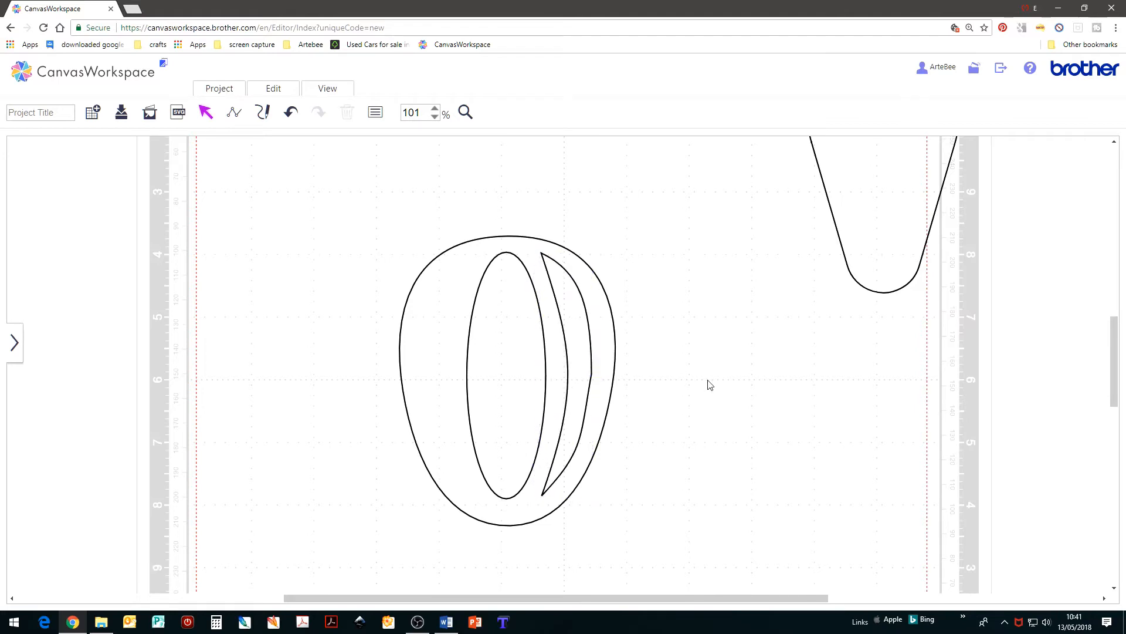
- Duplicate the crescent and move the copy to the free area right of the egg-like outline
{"action": "left_click", "coordinate": [584, 358]}
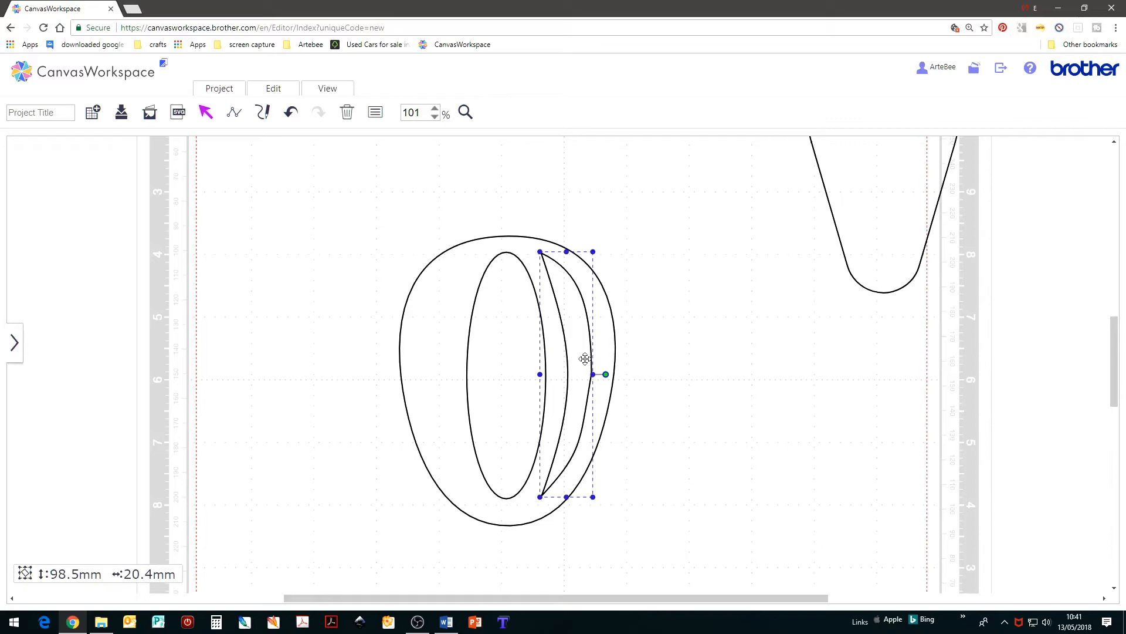
{"action": "left_click", "coordinate": [292, 89]}
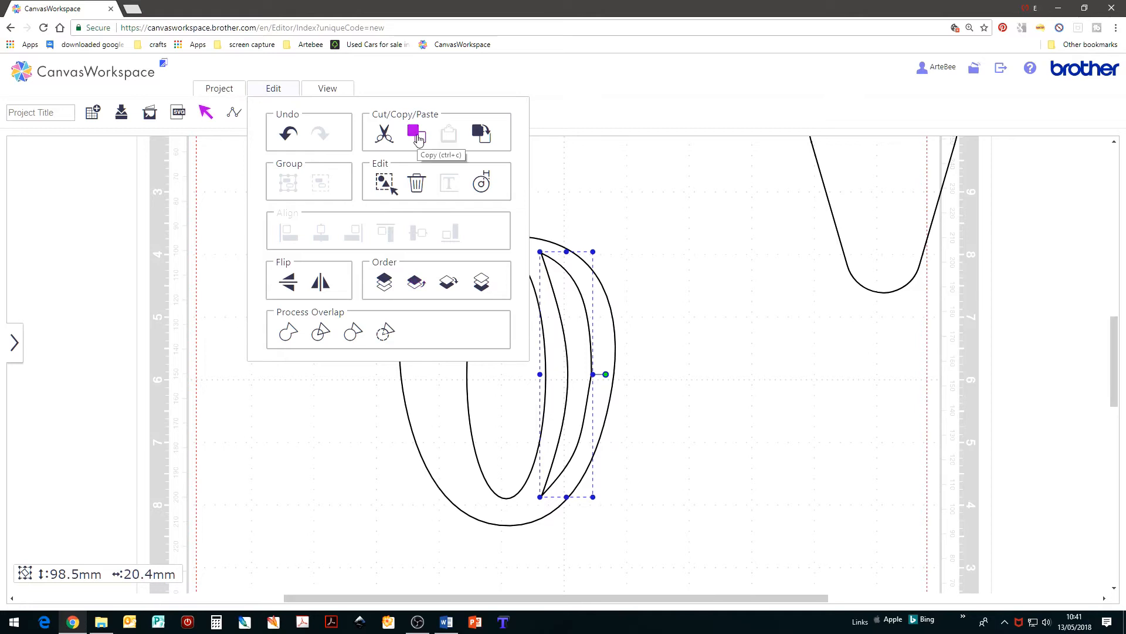
{"action": "left_click", "coordinate": [481, 132]}
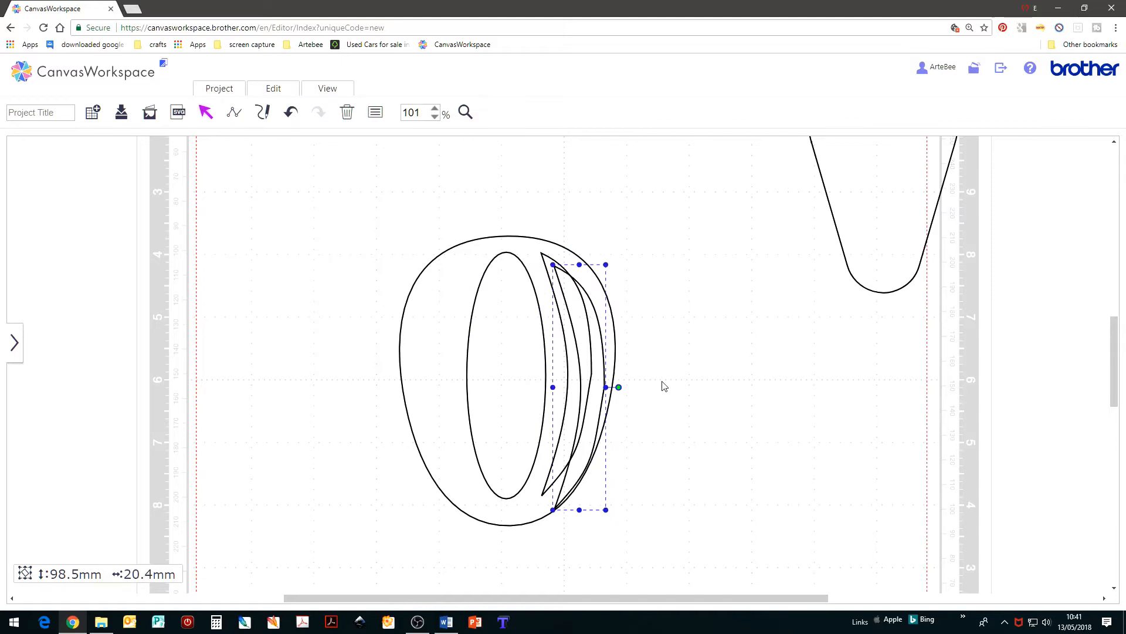
{"action": "left_click_drag", "start_coordinate": [601, 379], "coordinate": [685, 381]}
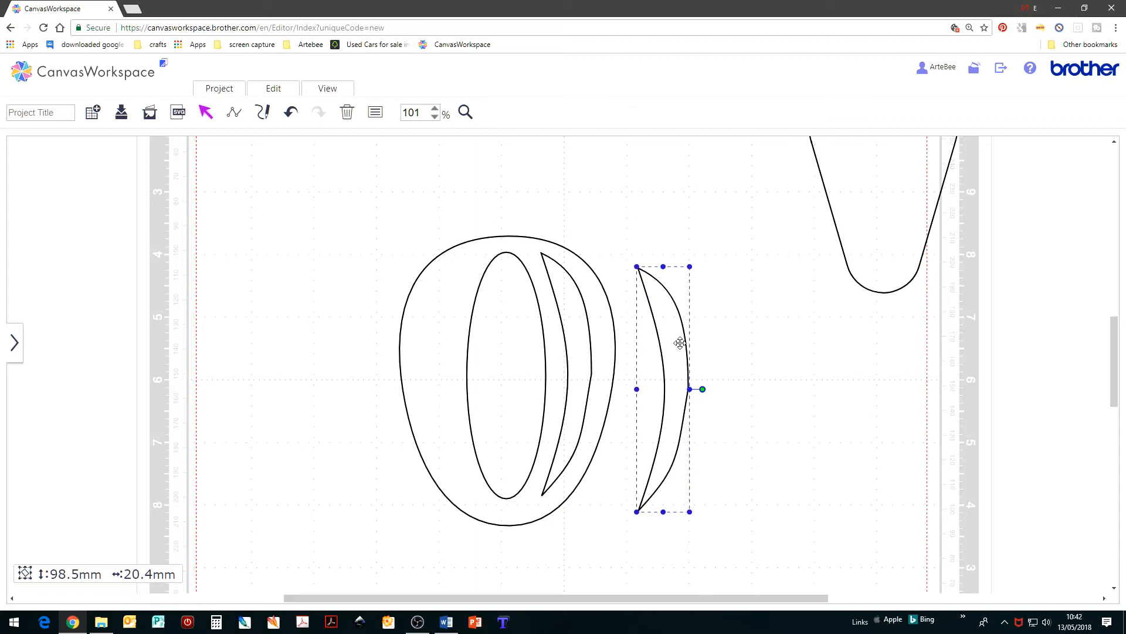
- Flip the copied crescent horizontally and place it inside the egg-like outline, mirroring the first one on the left of the ellipse
{"action": "left_click", "coordinate": [288, 91]}
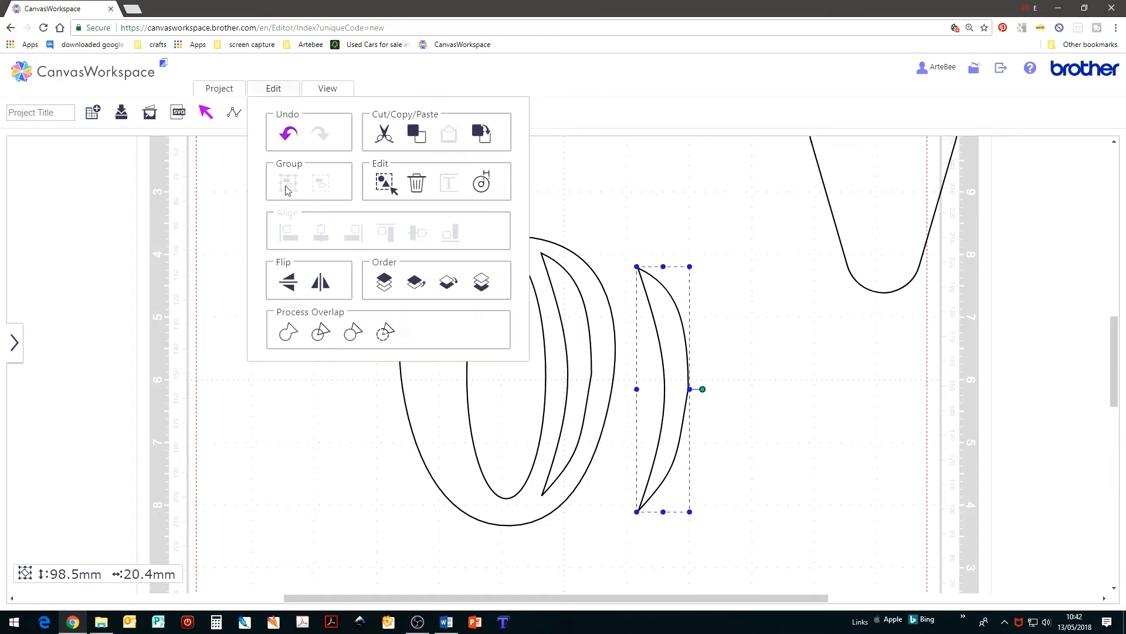
{"action": "left_click", "coordinate": [321, 284]}
{"action": "left_click_drag", "start_coordinate": [574, 354], "coordinate": [441, 336]}
{"action": "left_click", "coordinate": [715, 380]}
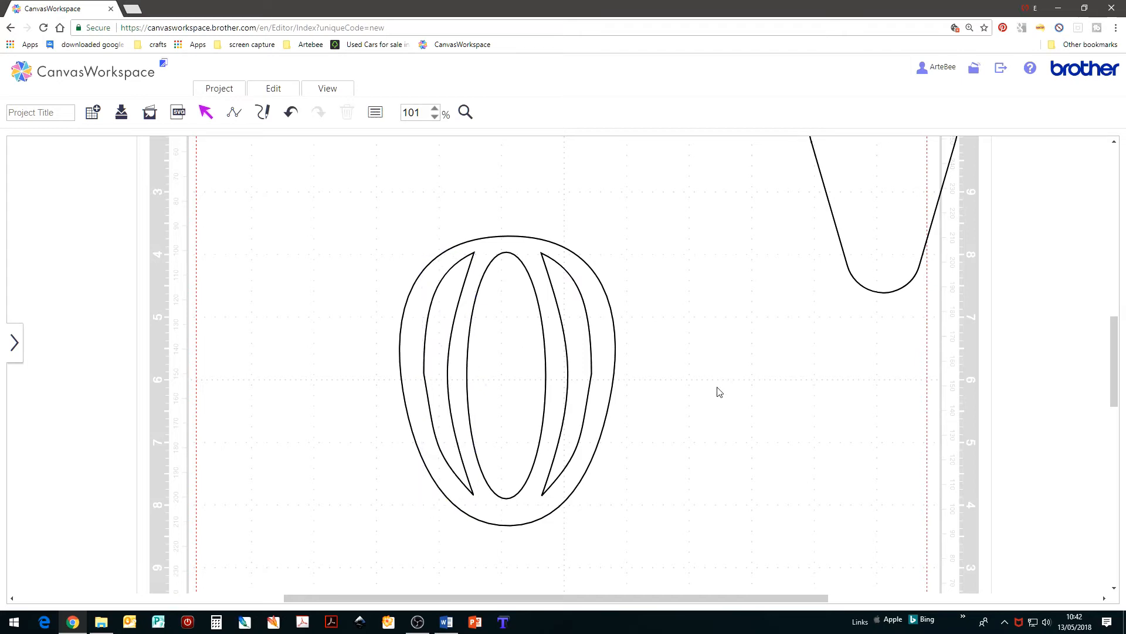
- Centre both crescents, the ellipse and the egg-like outline vertically on each other, and subtract the inner shapes from the outline
{"action": "left_click", "coordinate": [433, 368]}
{"action": "left_click", "coordinate": [524, 377], "text": "shift"}
{"action": "left_click", "coordinate": [570, 367], "text": "shift"}
{"action": "left_click", "coordinate": [611, 365], "text": "shift"}
{"action": "left_click", "coordinate": [278, 92]}
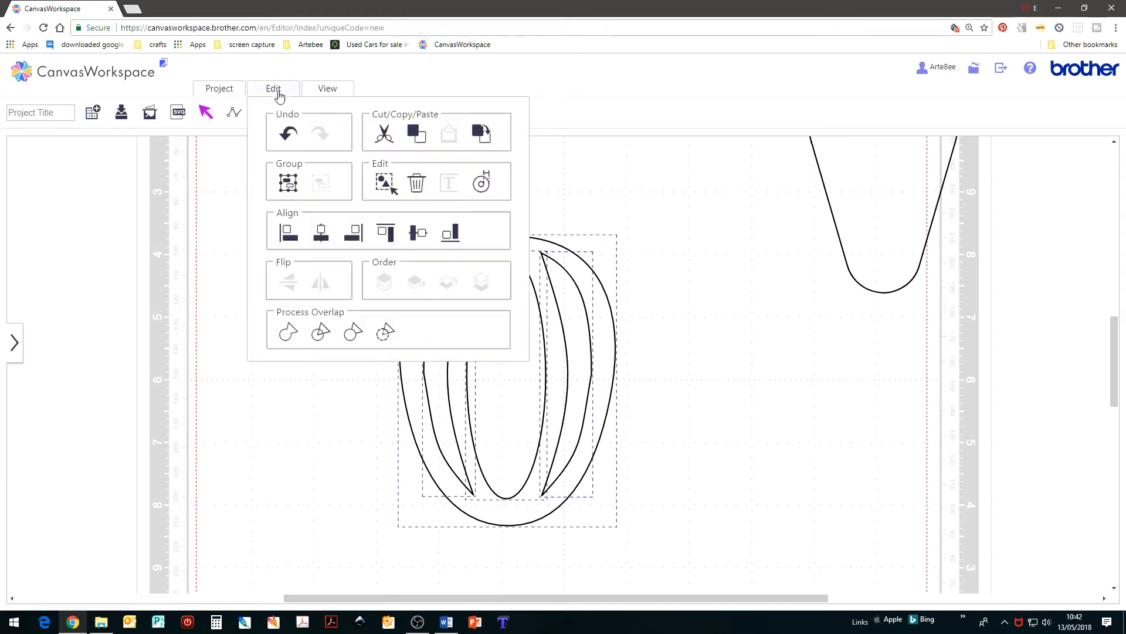
{"action": "left_click", "coordinate": [418, 234]}
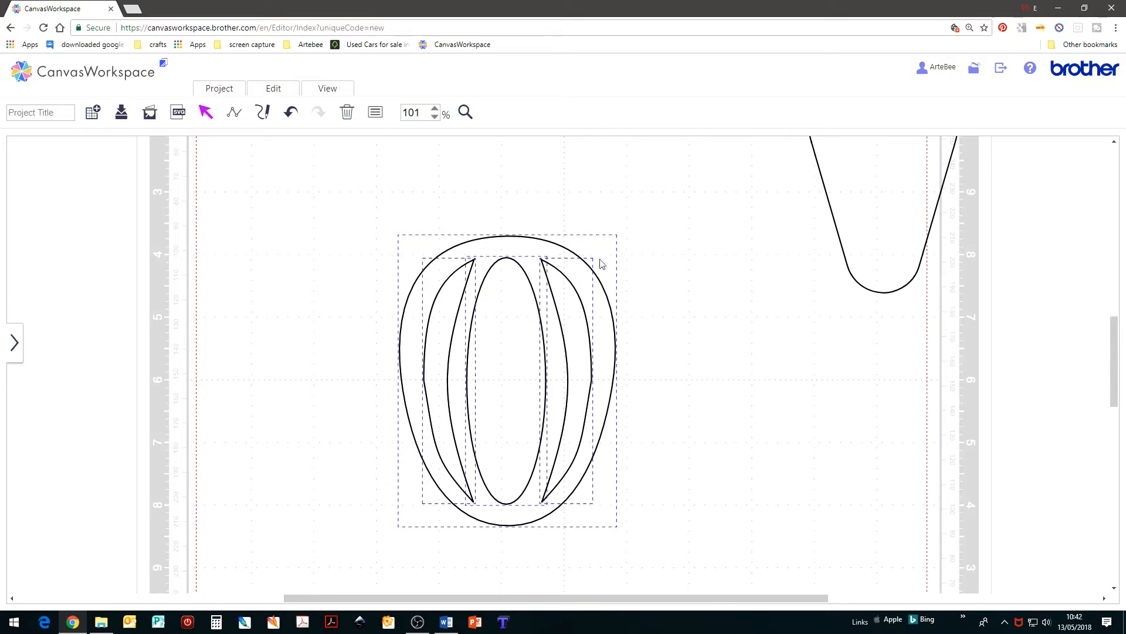
{"action": "right_click", "coordinate": [671, 257]}
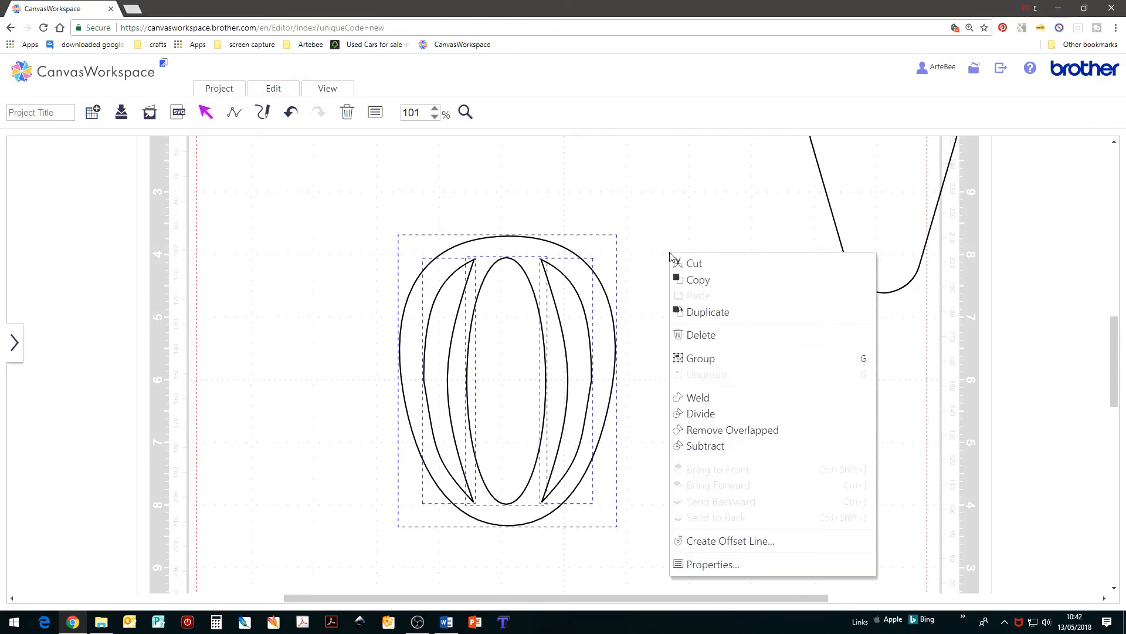
{"action": "left_click", "coordinate": [706, 446]}
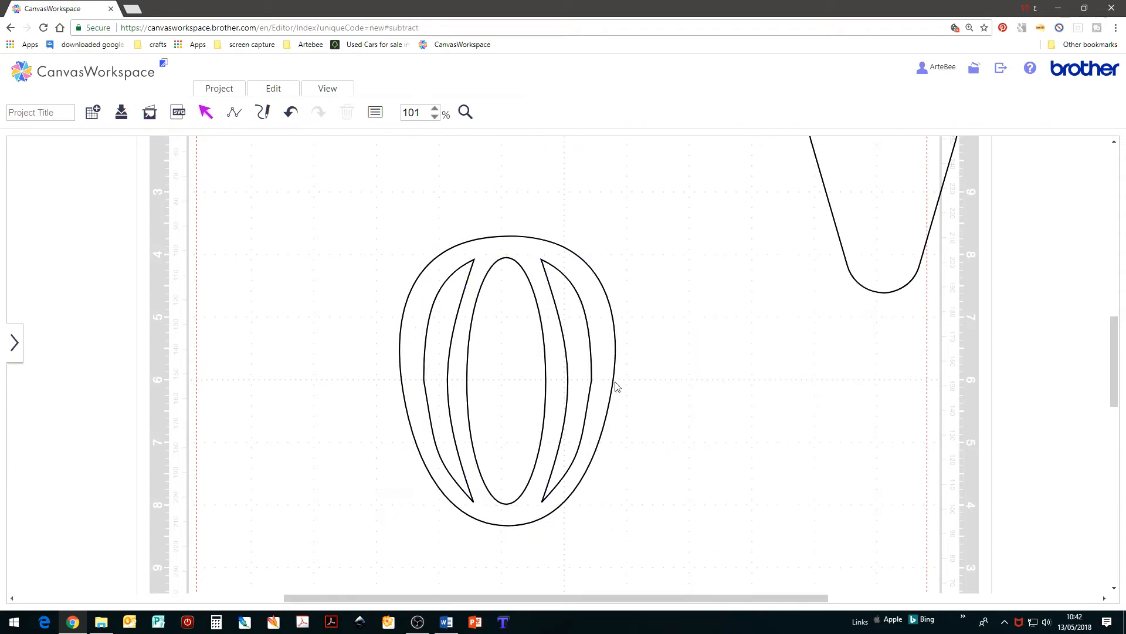
- Fill the egg-like outline with light tan, keeping its three inner cutouts empty
{"action": "left_click", "coordinate": [614, 337]}
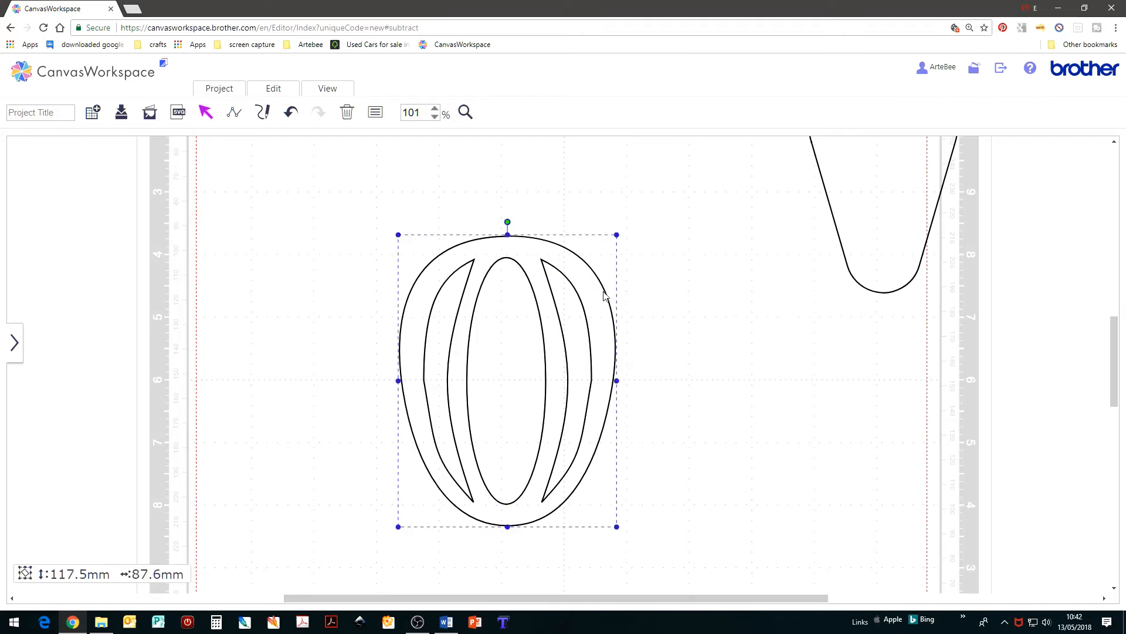
{"action": "left_click", "coordinate": [375, 112]}
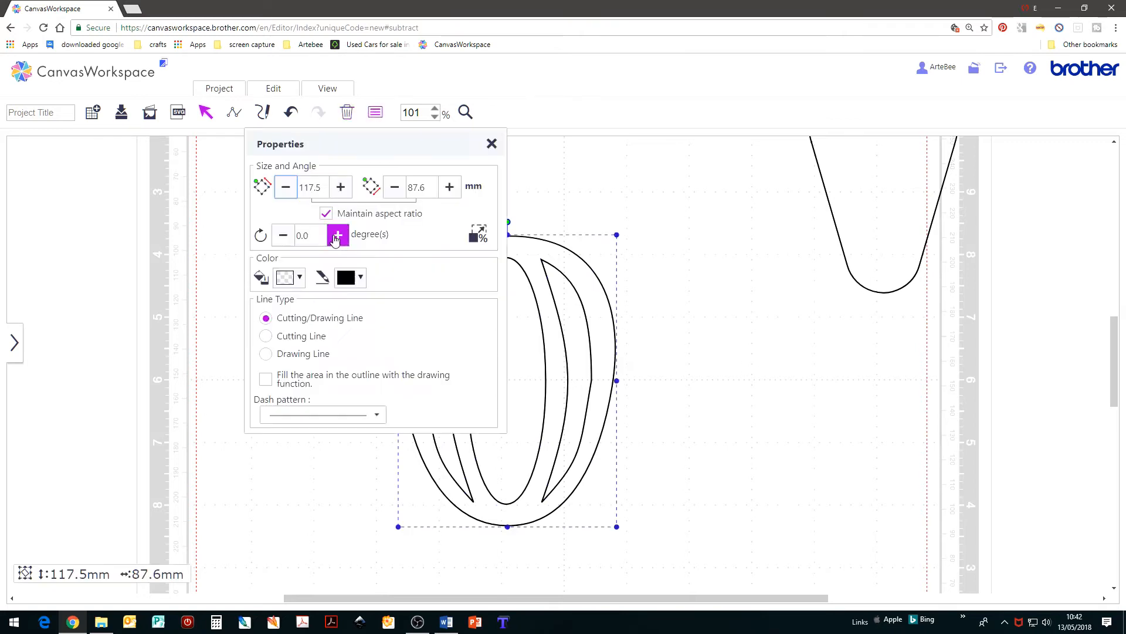
{"action": "left_click", "coordinate": [299, 278]}
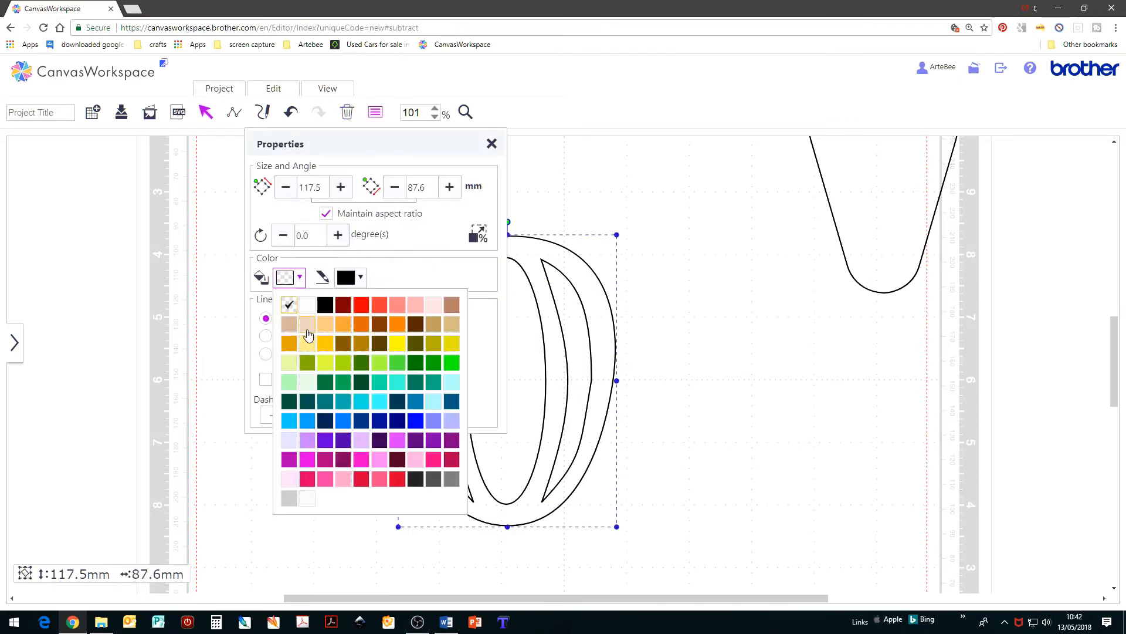
{"action": "left_click", "coordinate": [289, 327]}
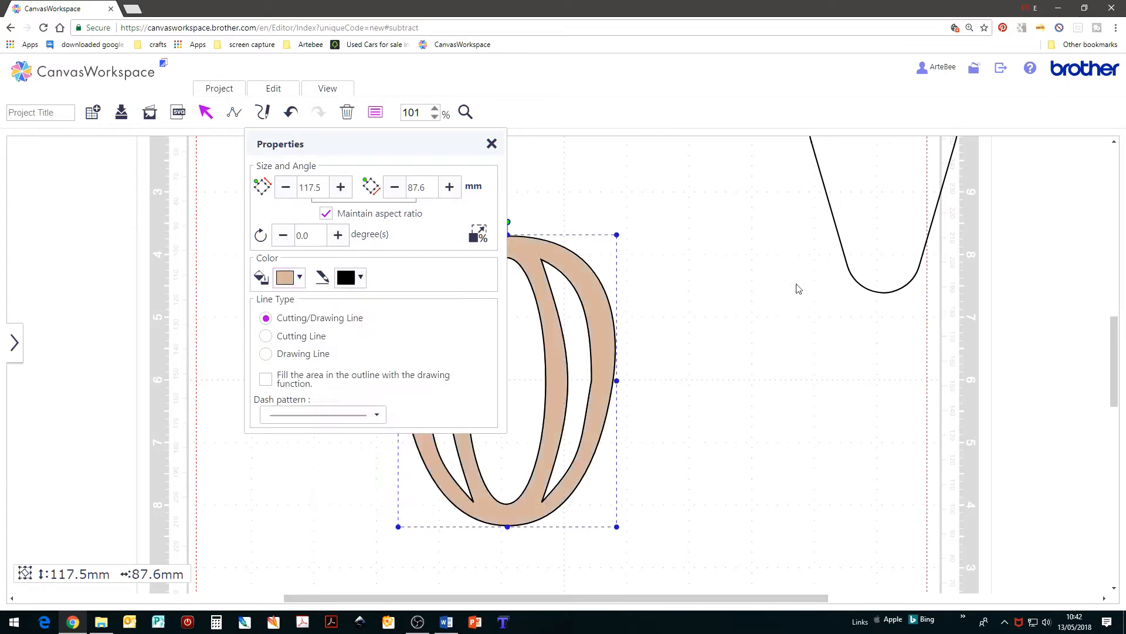
{"action": "left_click", "coordinate": [491, 144]}
{"action": "left_click", "coordinate": [690, 262]}
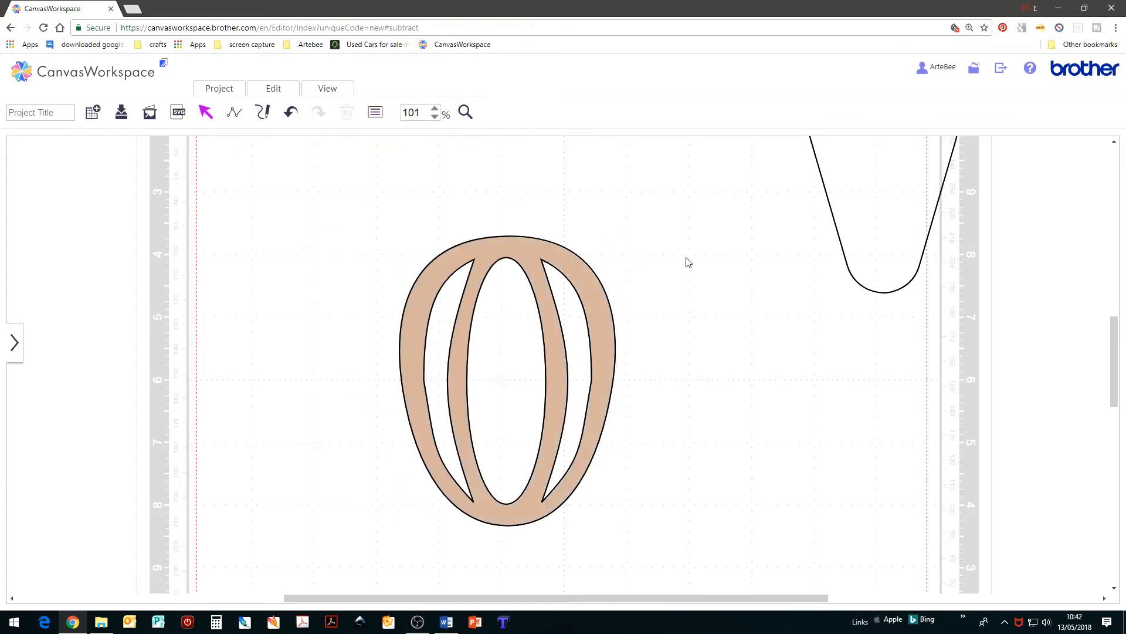
- Position the tan egg shape below the teardrop so the teardrop's narrow end overlaps its top edge, and bring the teardrop to the front
{"action": "left_click_drag", "start_coordinate": [598, 352], "coordinate": [487, 286]}
{"action": "left_click_drag", "start_coordinate": [422, 258], "coordinate": [356, 230]}
{"action": "left_click_drag", "start_coordinate": [851, 241], "coordinate": [674, 403]}
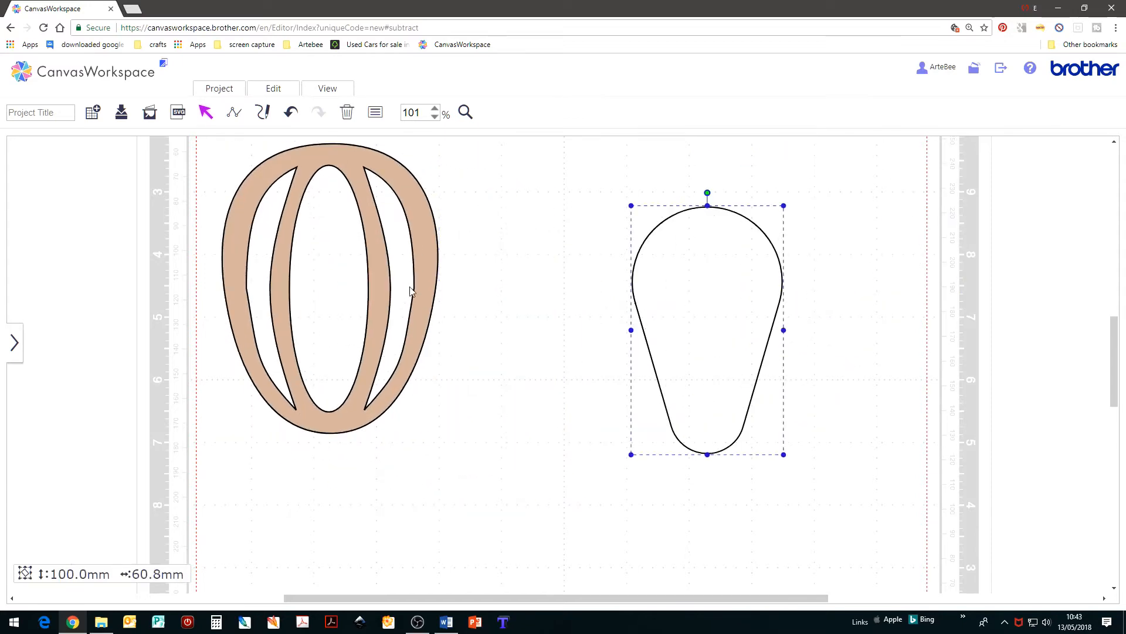
{"action": "left_click_drag", "start_coordinate": [425, 292], "coordinate": [671, 407]}
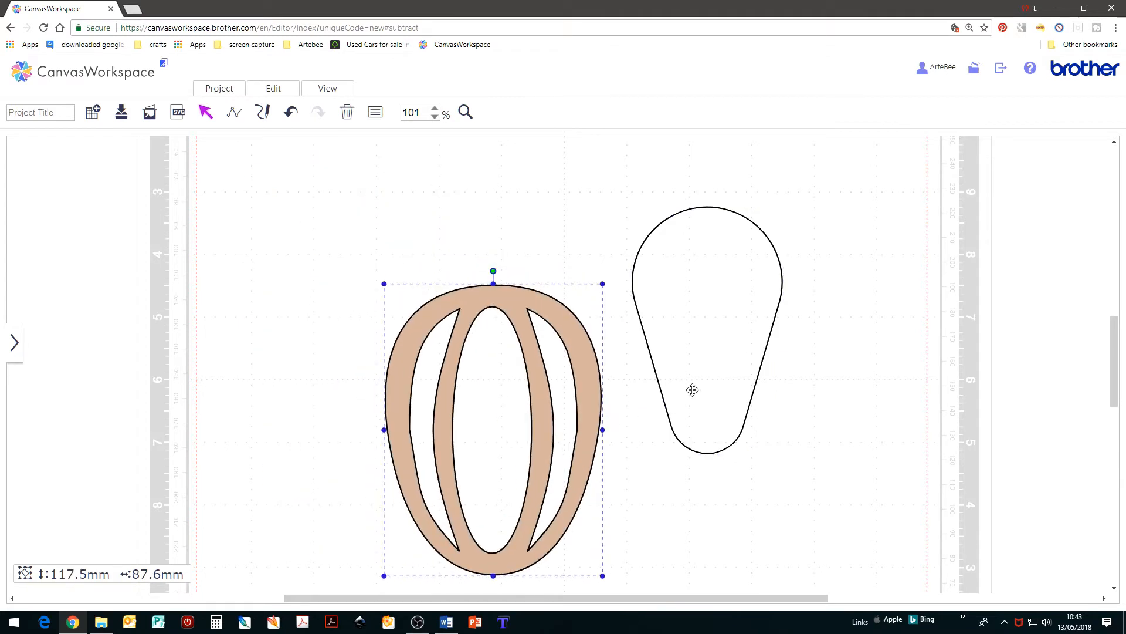
{"action": "left_click_drag", "start_coordinate": [718, 366], "coordinate": [510, 212]}
{"action": "right_click", "coordinate": [511, 212]}
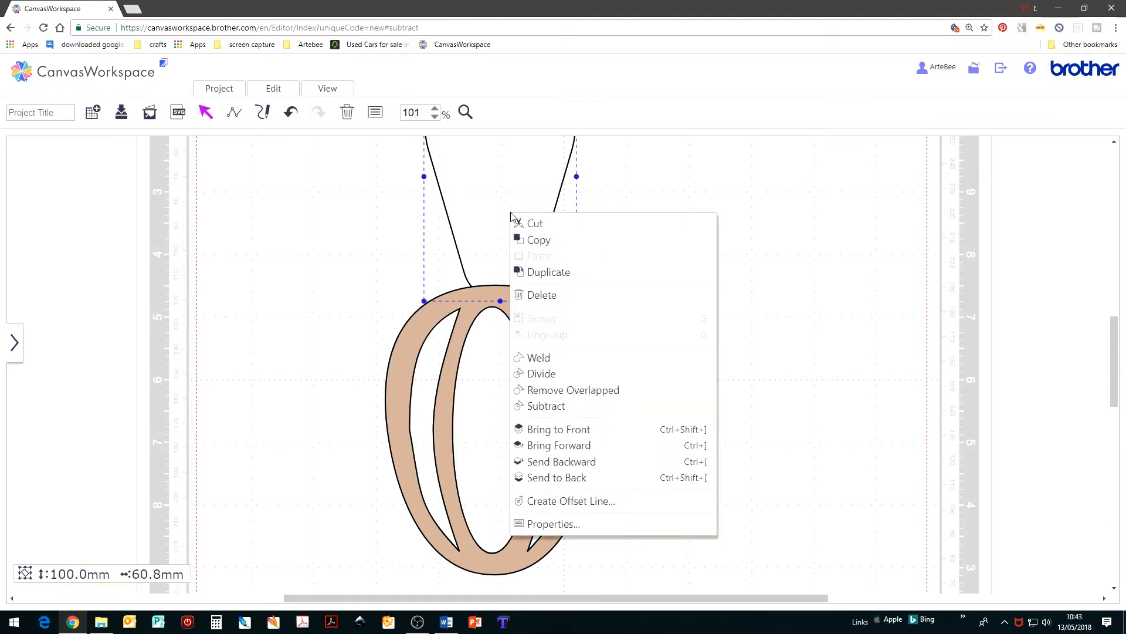
{"action": "left_click", "coordinate": [551, 431]}
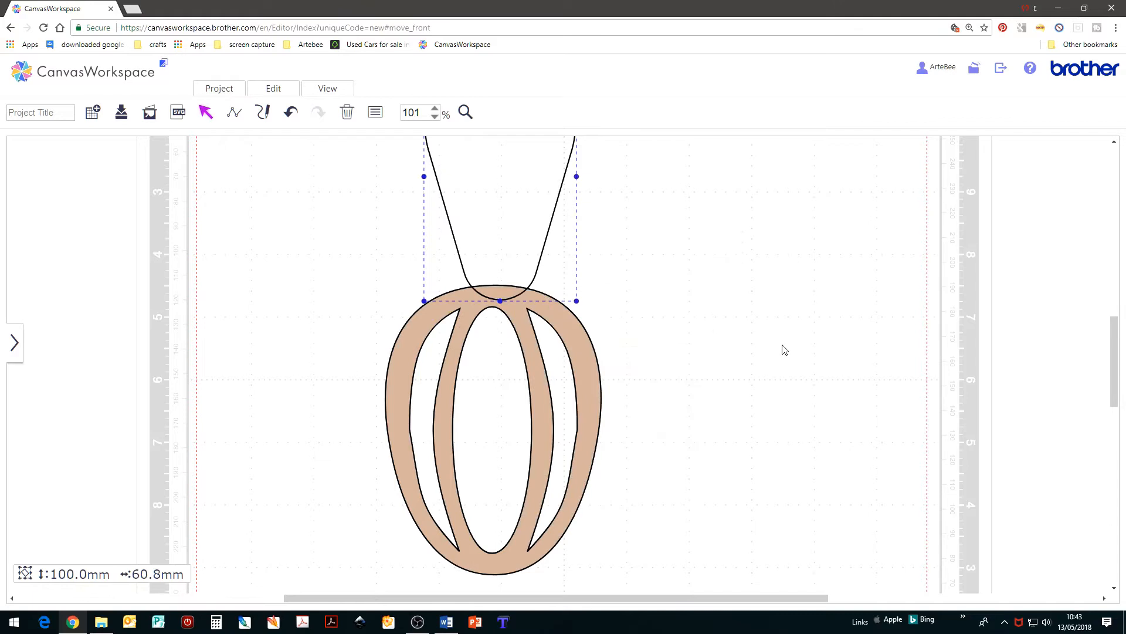
- Scale the teardrop down to about 68.9 × 41.9 mm and rest its narrow end centrally on the egg shape's top edge
{"action": "left_click", "coordinate": [326, 88]}
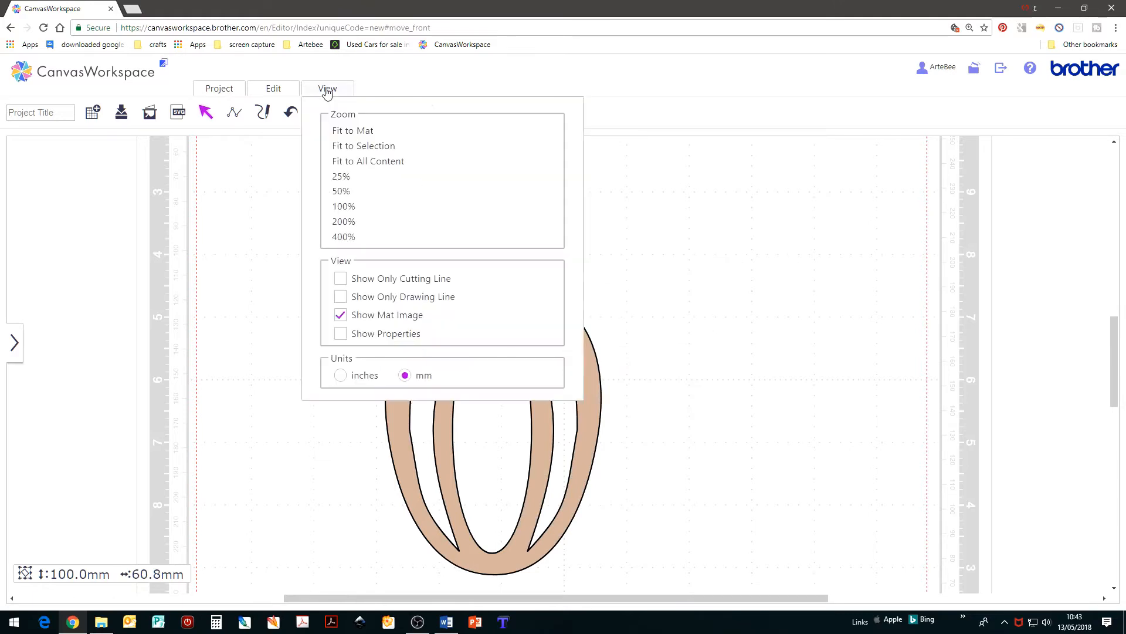
{"action": "left_click", "coordinate": [362, 135]}
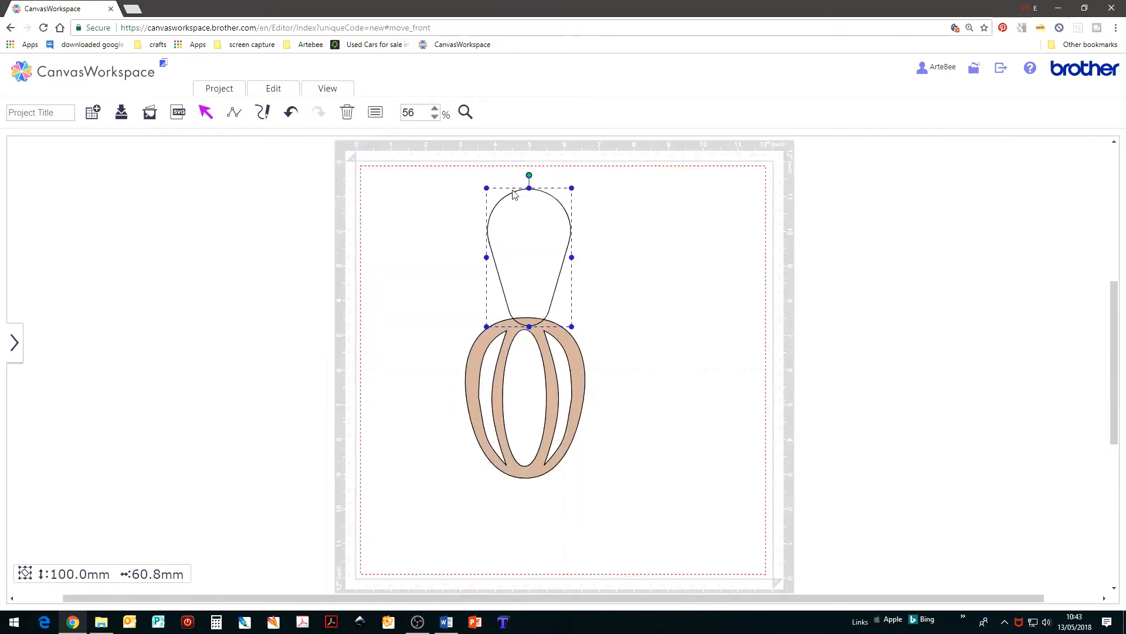
{"action": "left_click_drag", "start_coordinate": [572, 188], "coordinate": [533, 248]}
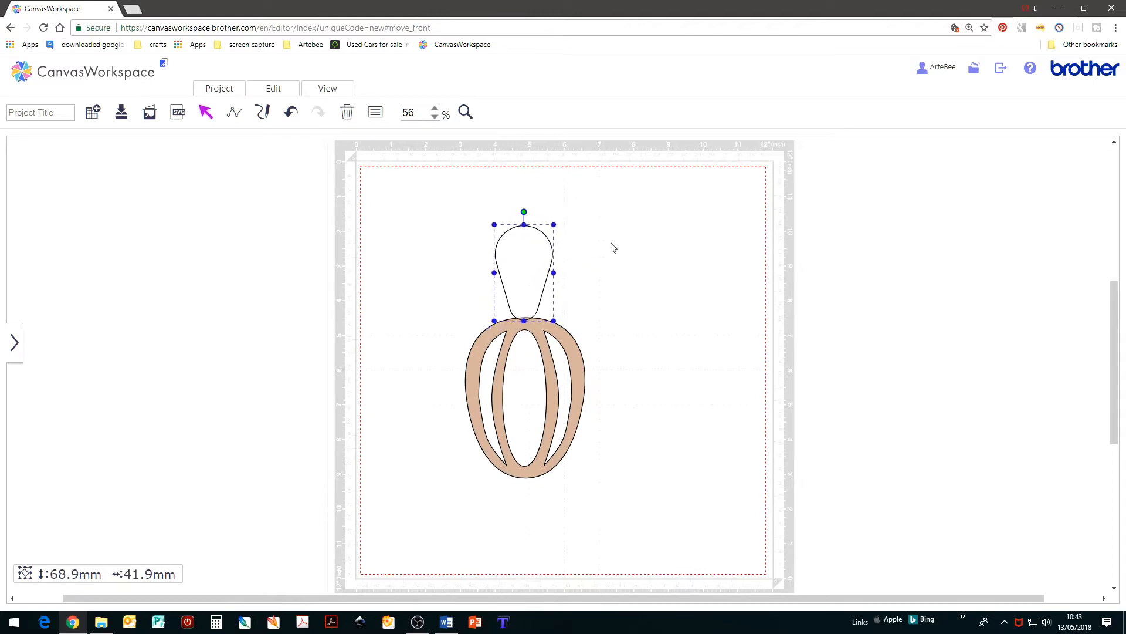
{"action": "left_click", "coordinate": [586, 253]}
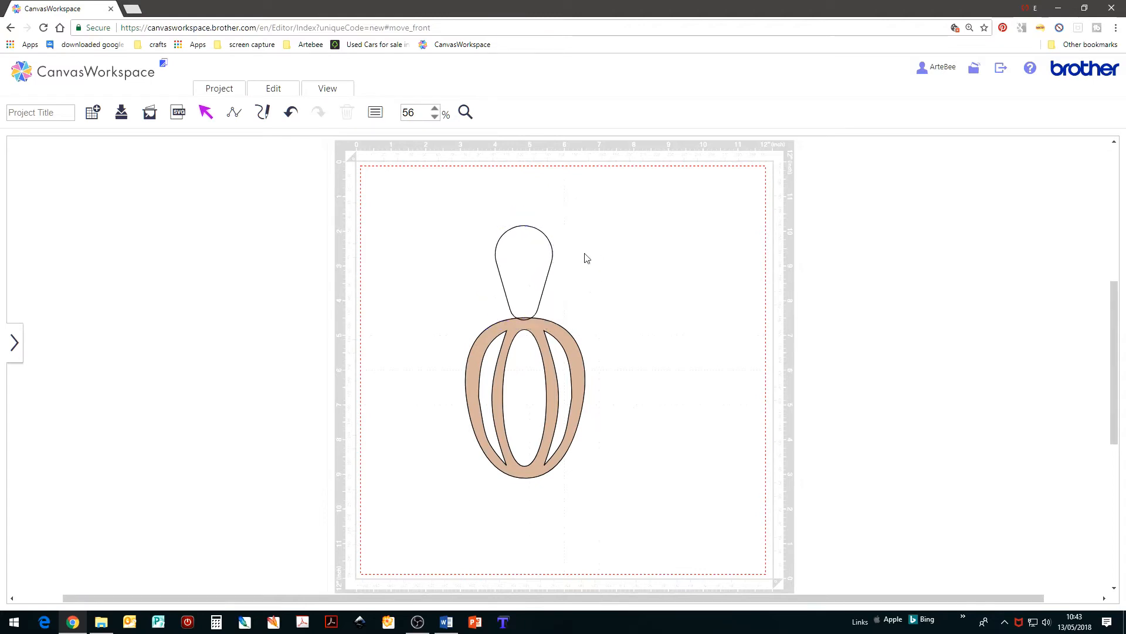
- Duplicate the teardrop and move the copy to the free area near the mat's right edge
{"action": "left_click", "coordinate": [522, 274]}
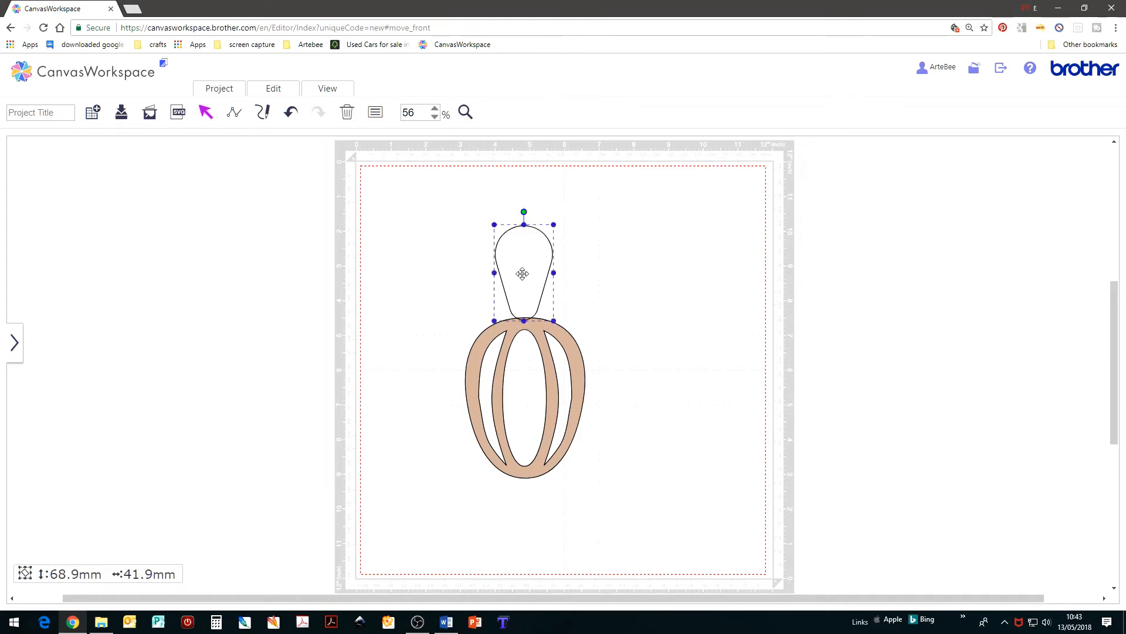
{"action": "left_click", "coordinate": [275, 88]}
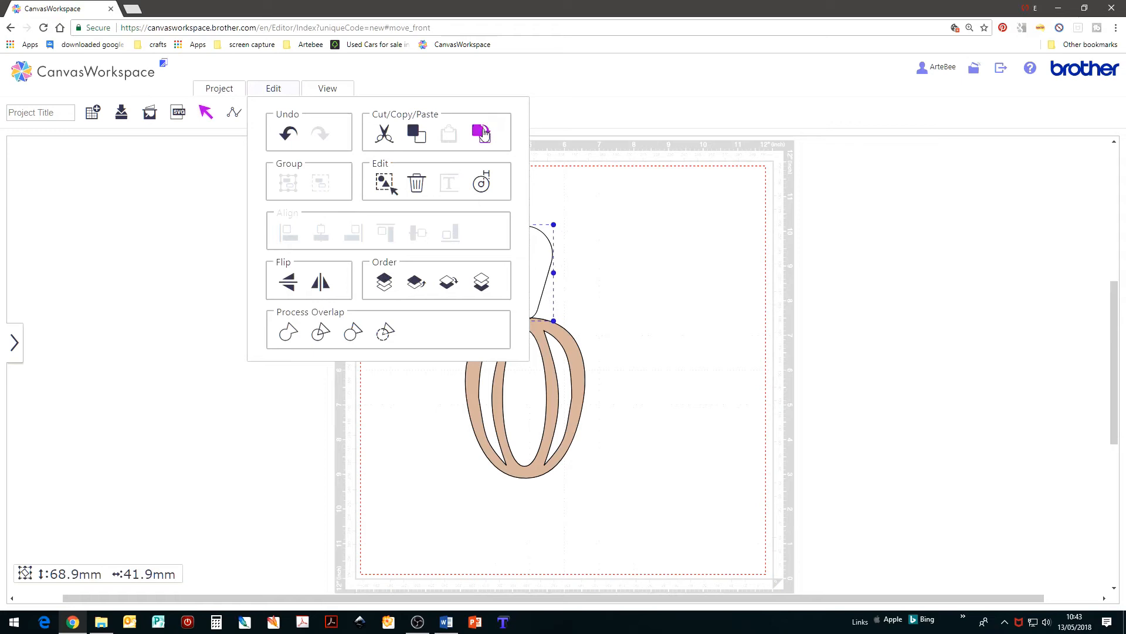
{"action": "left_click_drag", "start_coordinate": [554, 272], "coordinate": [747, 259]}
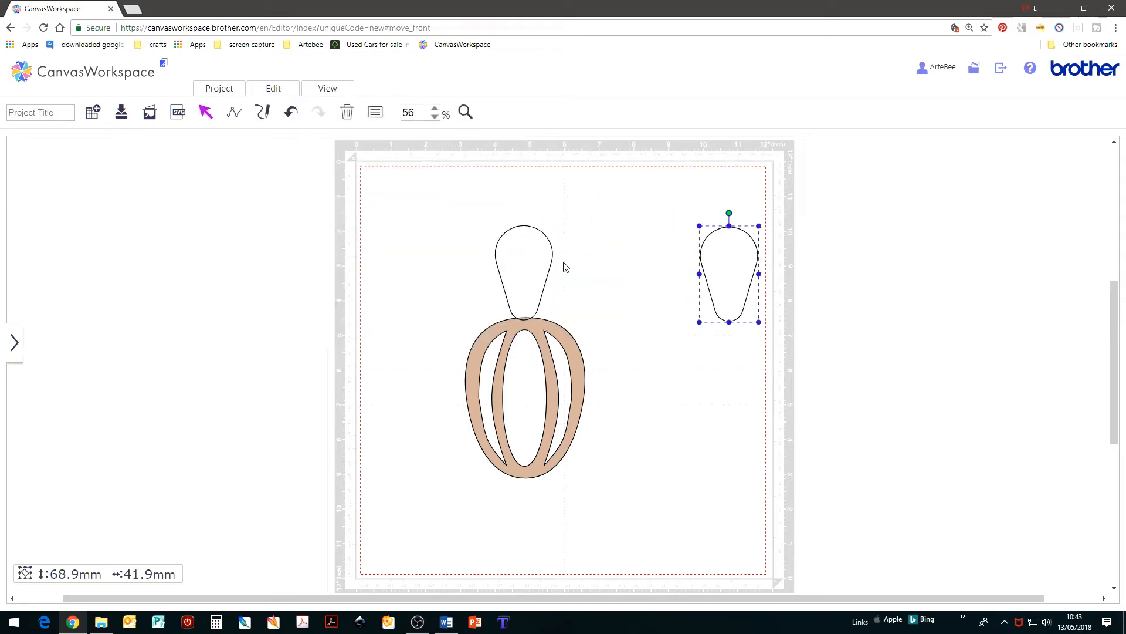
- Stretch the original teardrop upward to a height of about 77.4 mm, keeping its width
{"action": "left_click", "coordinate": [530, 254]}
{"action": "left_click_drag", "start_coordinate": [524, 225], "coordinate": [524, 206]}
{"action": "left_click_drag", "start_coordinate": [524, 211], "coordinate": [525, 217]}
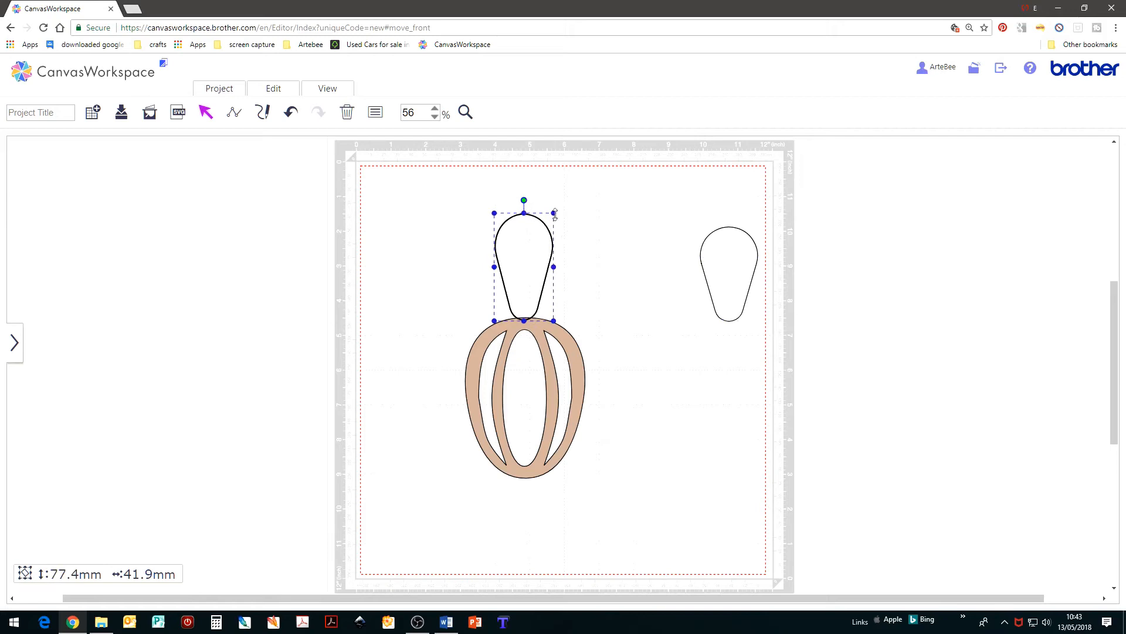
{"action": "left_click", "coordinate": [594, 248]}
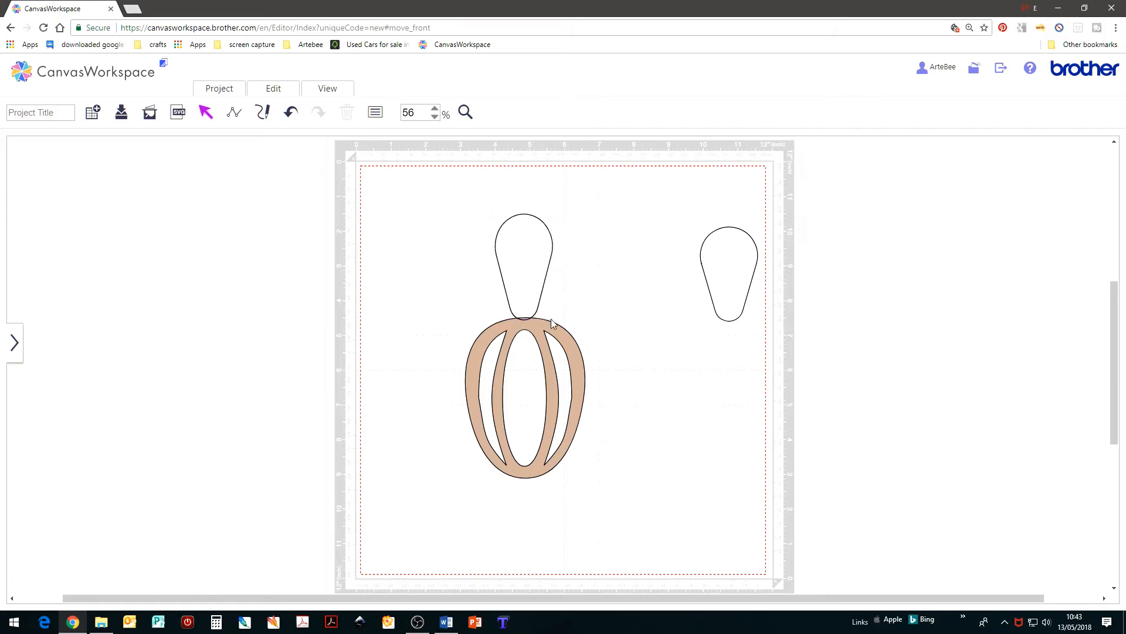
- Duplicate the stretched teardrop, reduce the copy to about 53.9 × 25.9 mm, and place it inside the larger one
{"action": "left_click", "coordinate": [522, 234]}
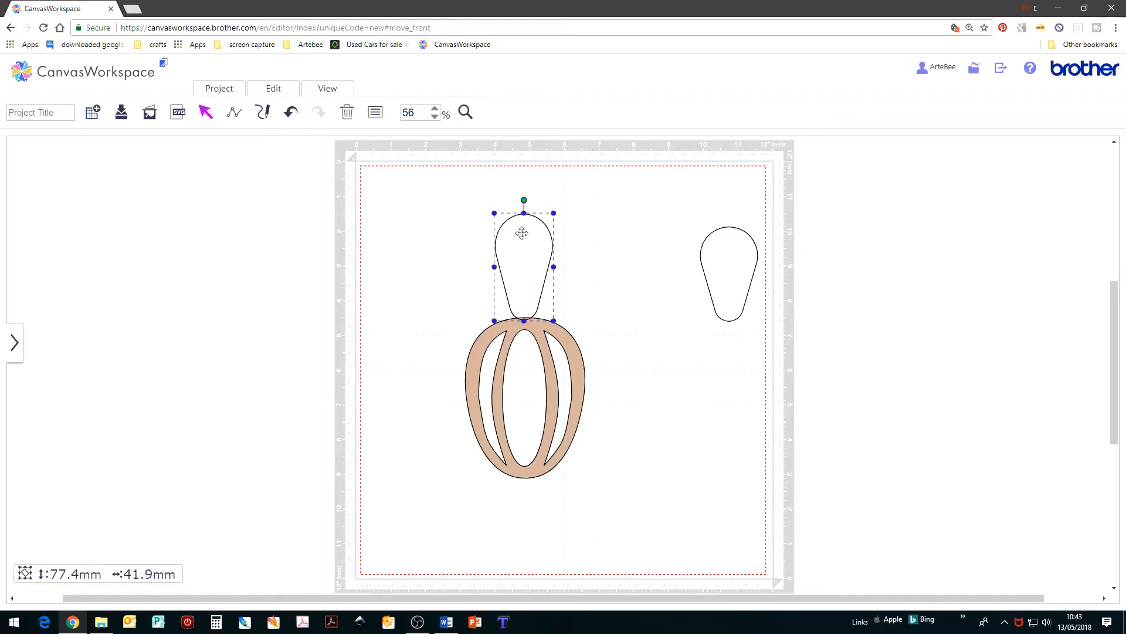
{"action": "right_click", "coordinate": [522, 233]}
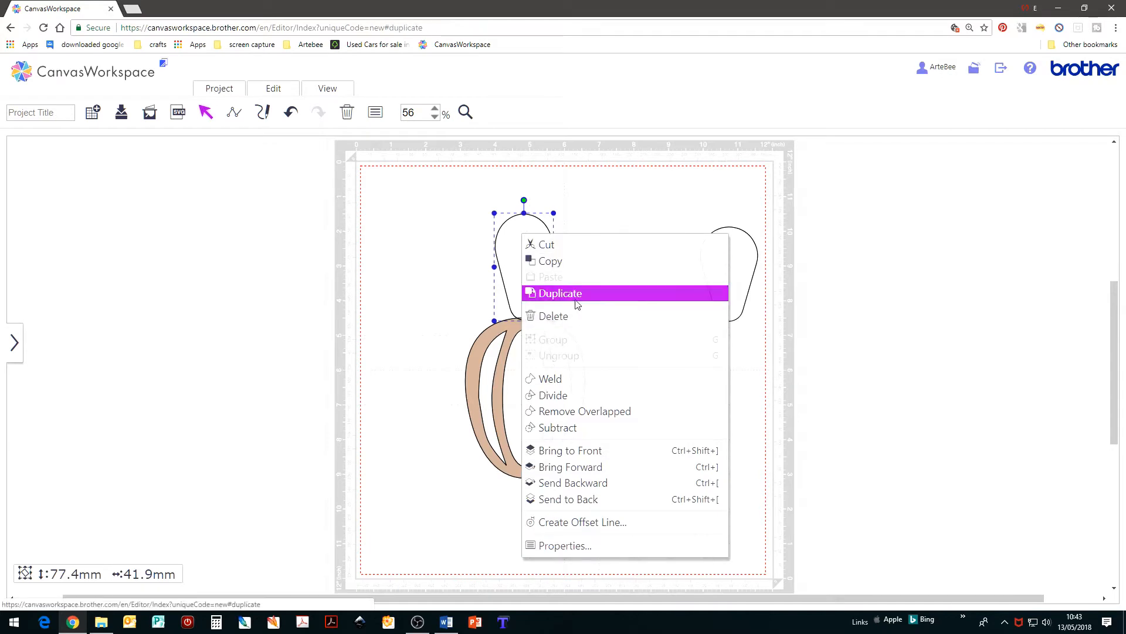
{"action": "left_click", "coordinate": [578, 305]}
{"action": "left_click_drag", "start_coordinate": [570, 223], "coordinate": [531, 258]}
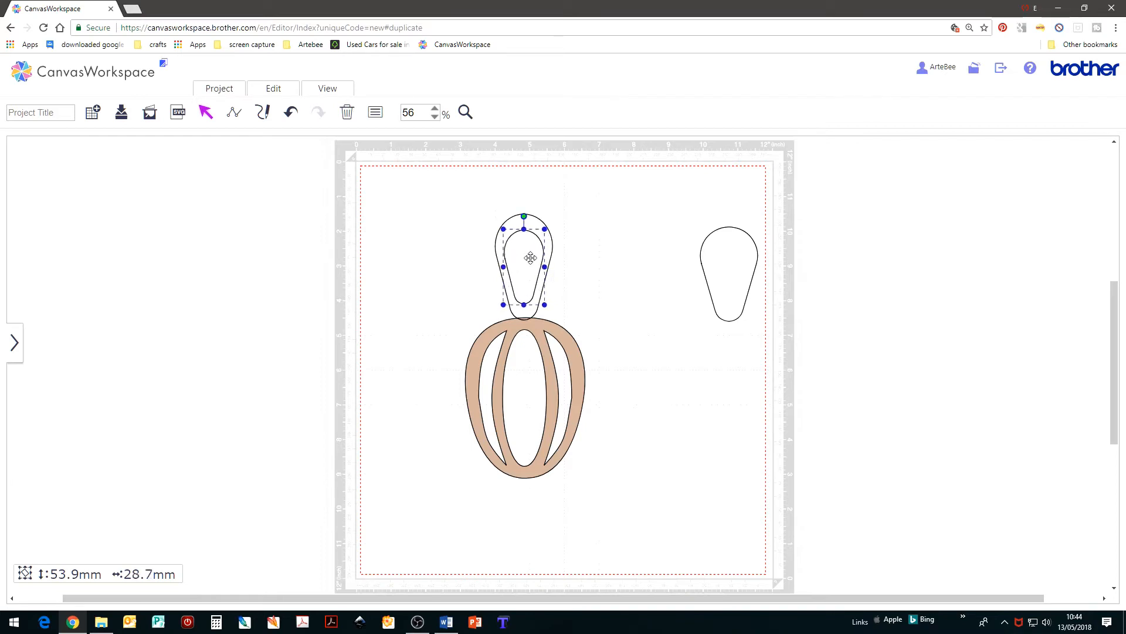
{"action": "left_click", "coordinate": [585, 277]}
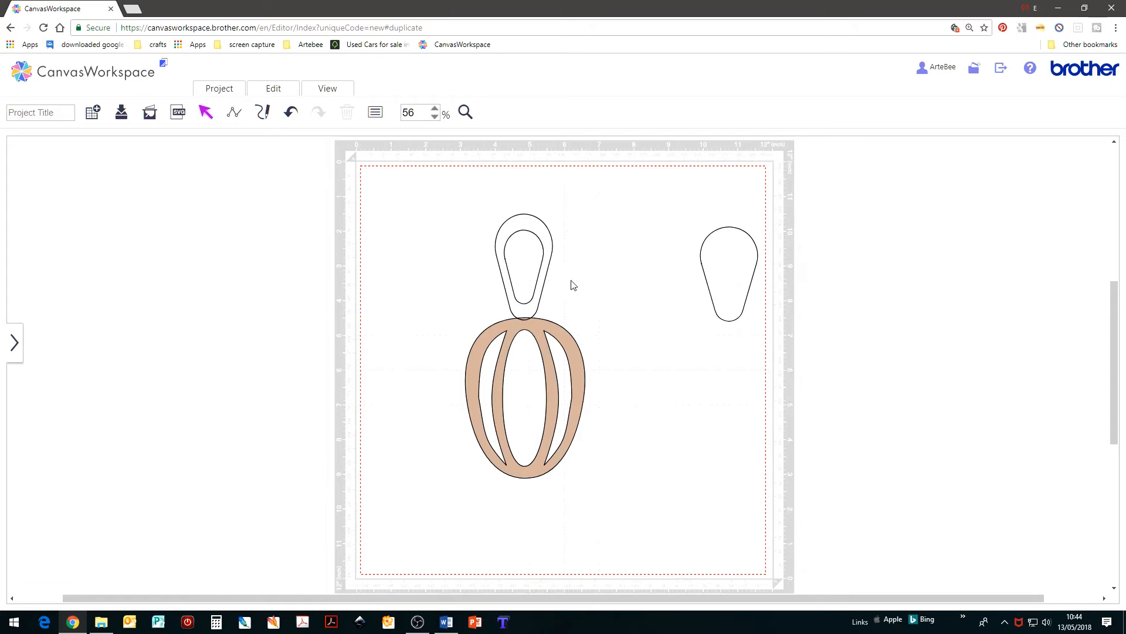
{"action": "left_click", "coordinate": [530, 262]}
{"action": "left_click_drag", "start_coordinate": [545, 268], "coordinate": [525, 260]}
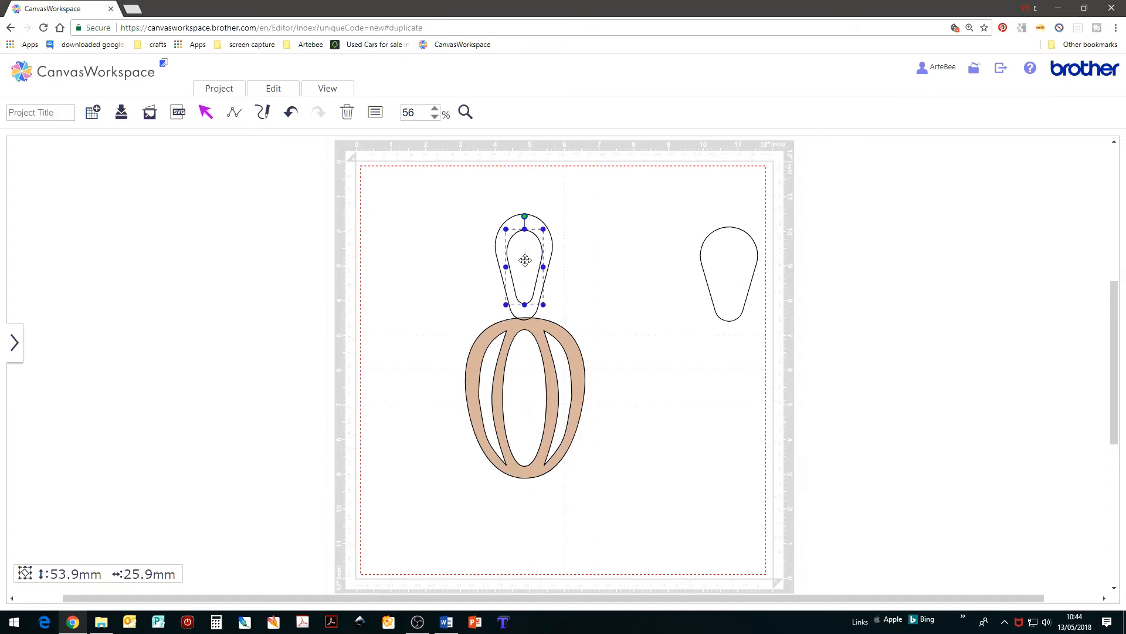
- Centre the inner and outer teardrops on each other both horizontally and vertically, then deselect them
{"action": "left_click", "coordinate": [601, 257]}
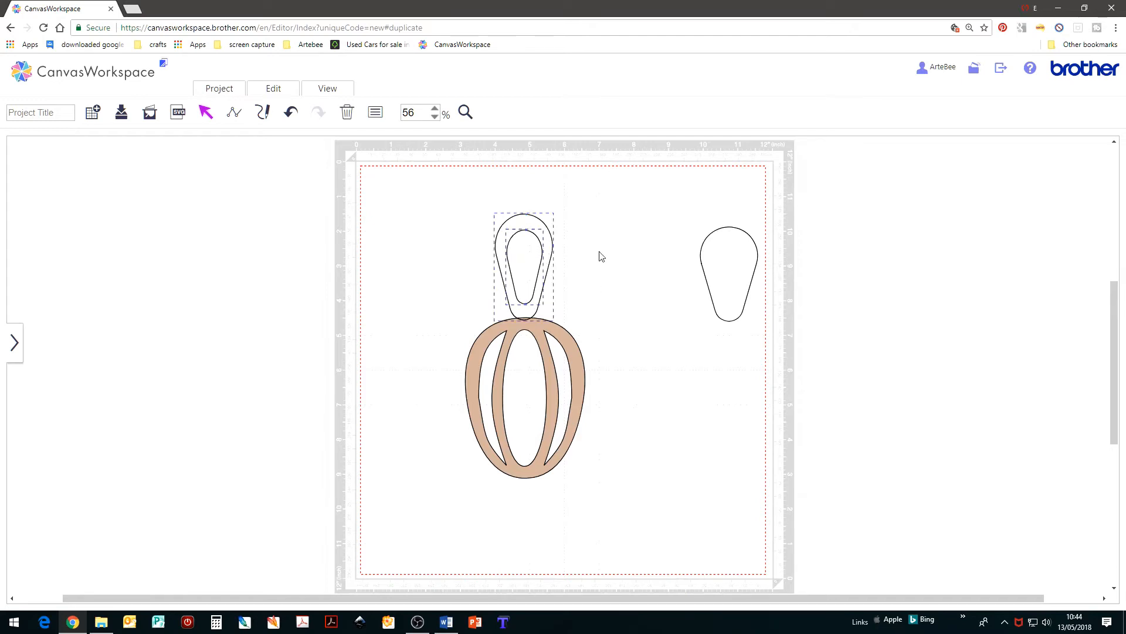
{"action": "left_click", "coordinate": [279, 93]}
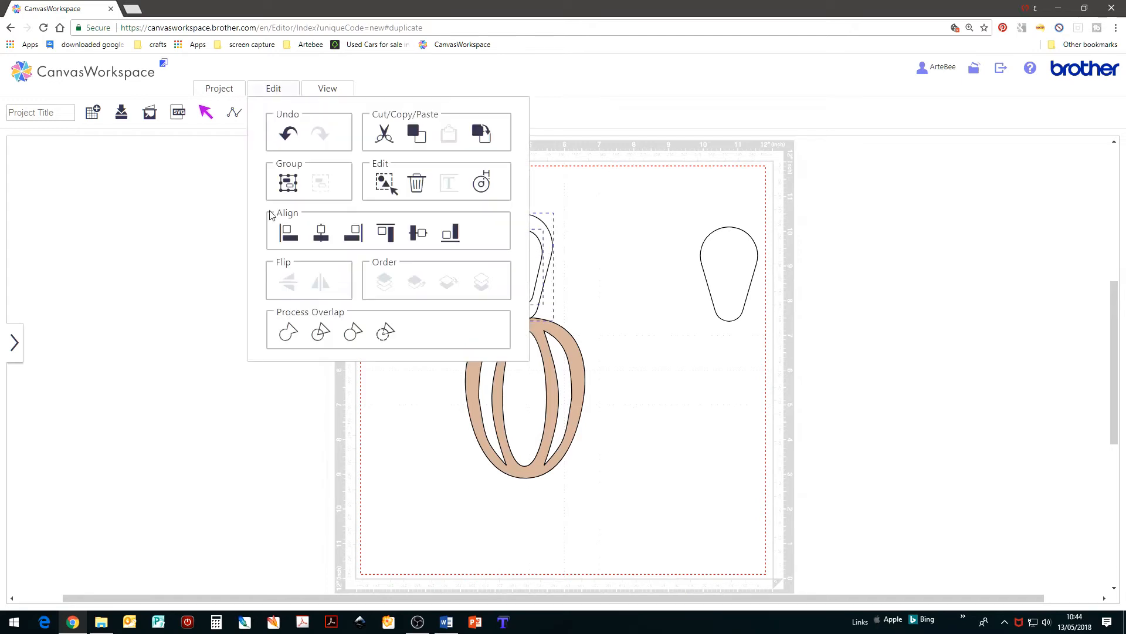
{"action": "left_click", "coordinate": [320, 238]}
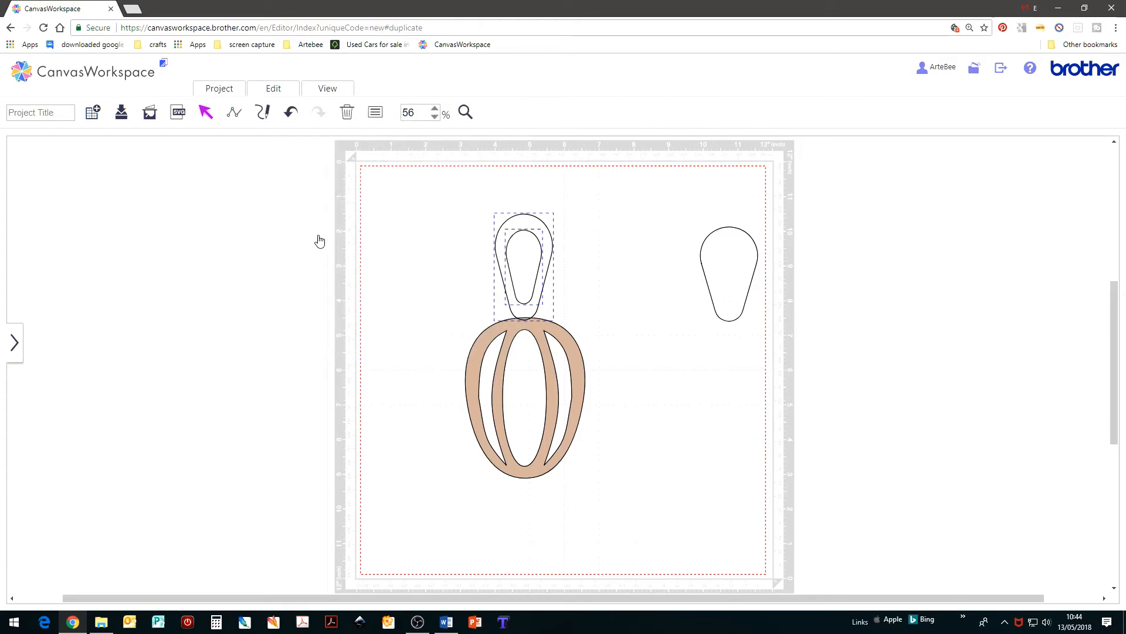
{"action": "left_click", "coordinate": [274, 89]}
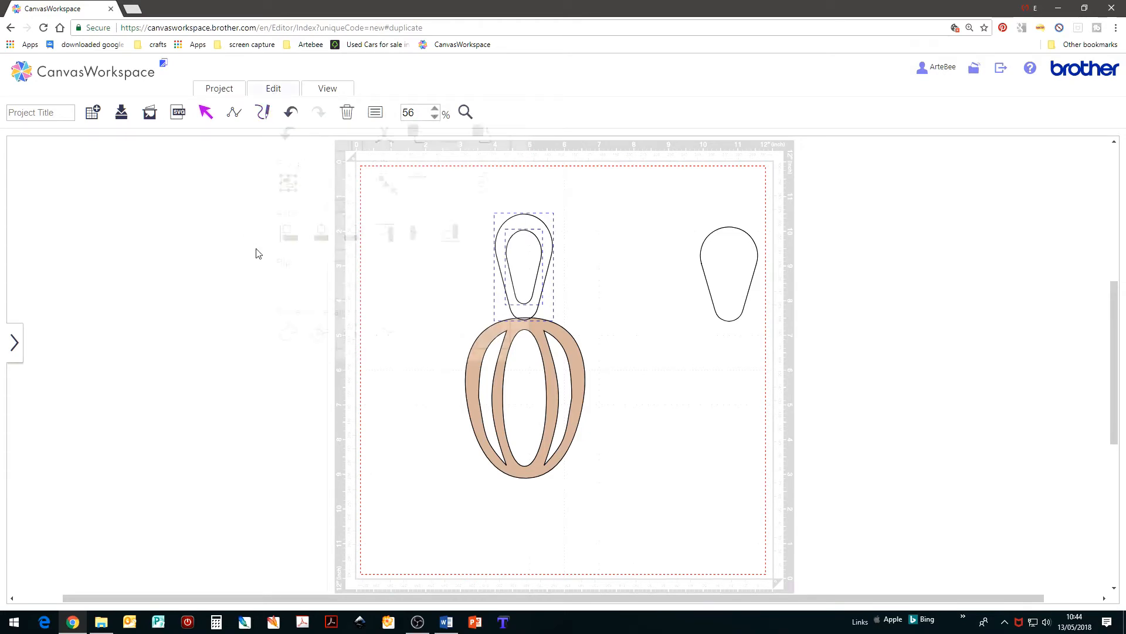
{"action": "left_click", "coordinate": [420, 240]}
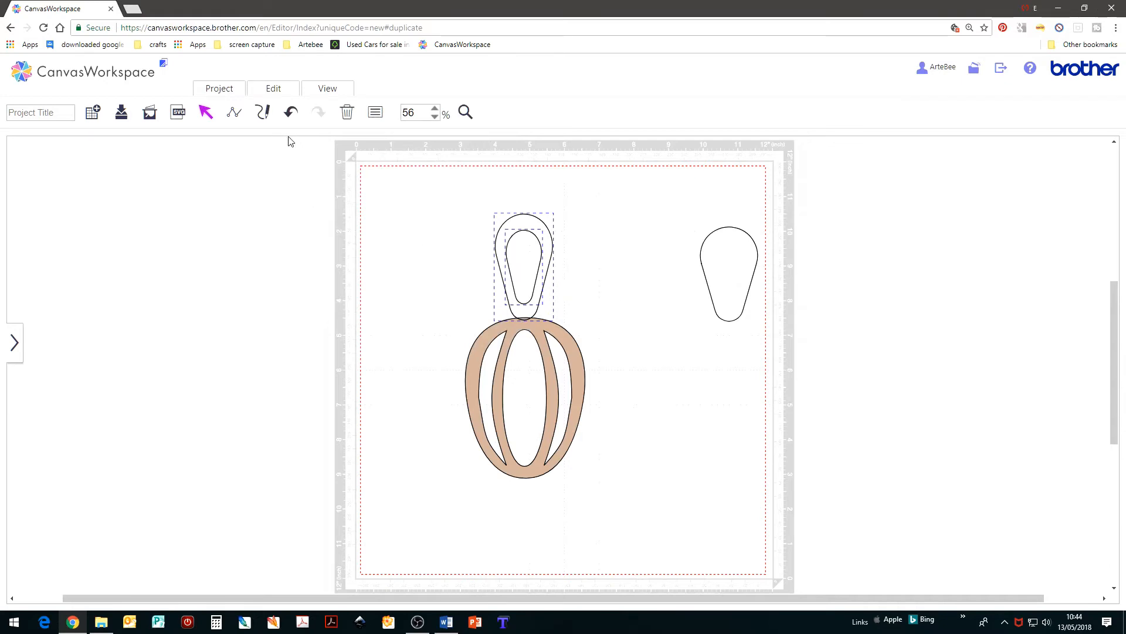
{"action": "left_click", "coordinate": [274, 93]}
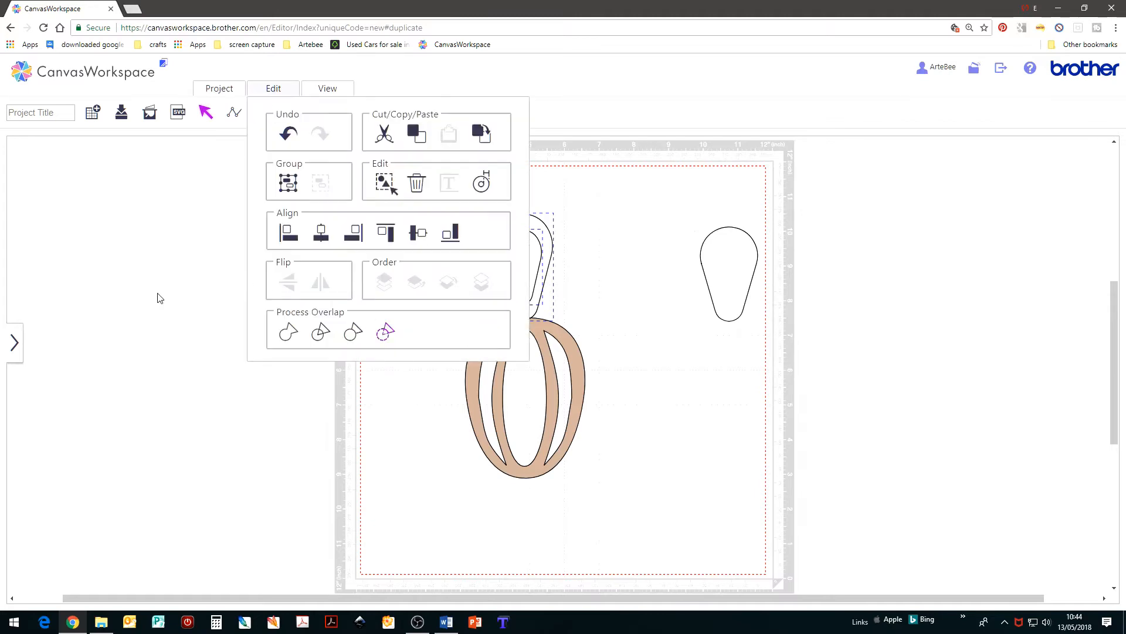
{"action": "left_click", "coordinate": [58, 284]}
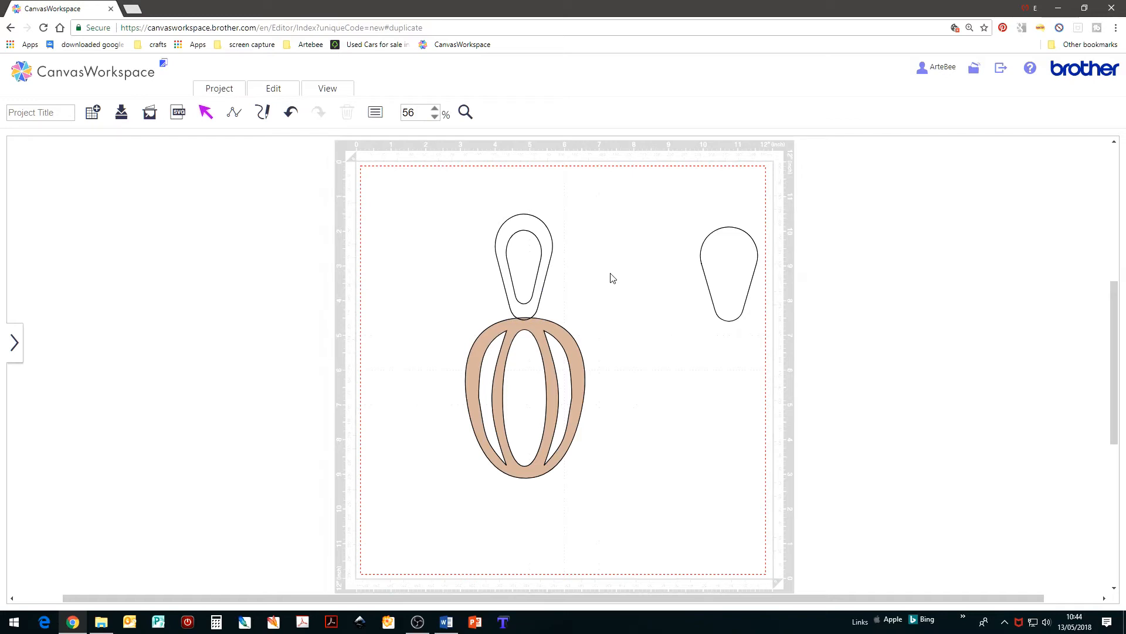
- Move the spare teardrop beside the upright one, narrow it and tilt it clockwise to about 69.3 × 51.7 mm overall, touching the egg shape
{"action": "left_click_drag", "start_coordinate": [730, 272], "coordinate": [594, 289]}
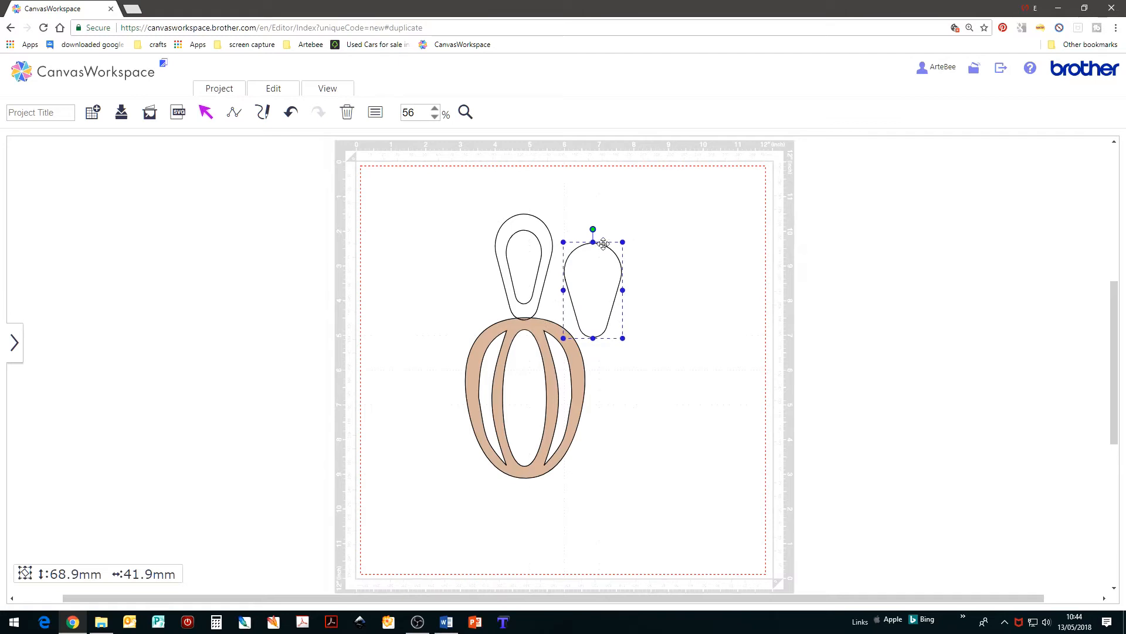
{"action": "left_click_drag", "start_coordinate": [622, 242], "coordinate": [591, 236]}
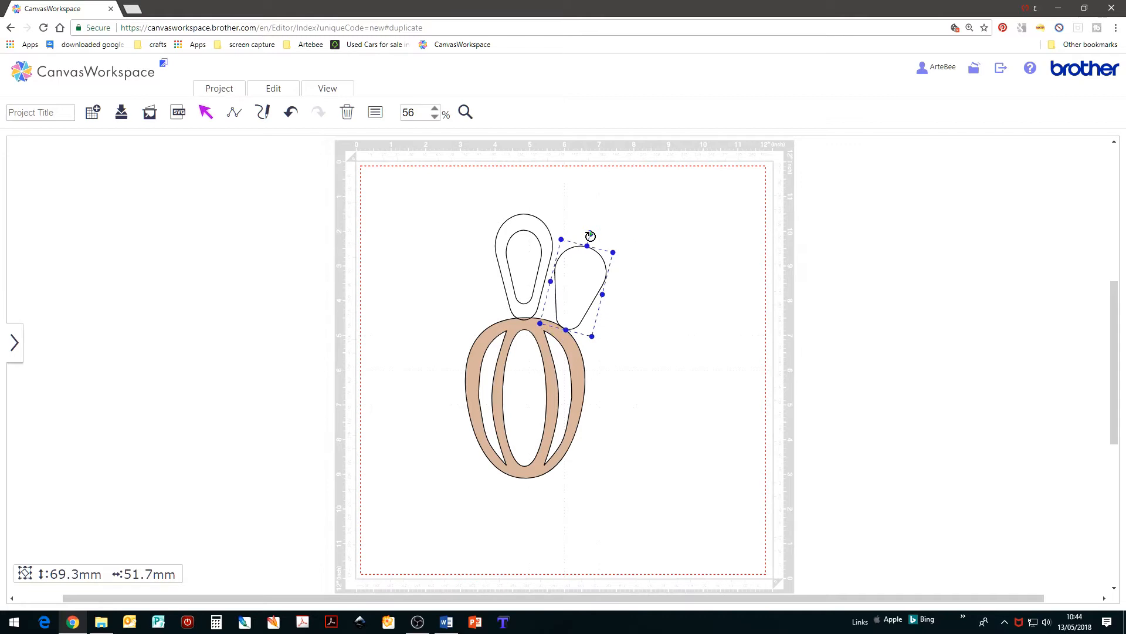
- Edit the tilted teardrop's points and delete the point at the lower end of its right straight side
{"action": "double_click", "coordinate": [589, 284]}
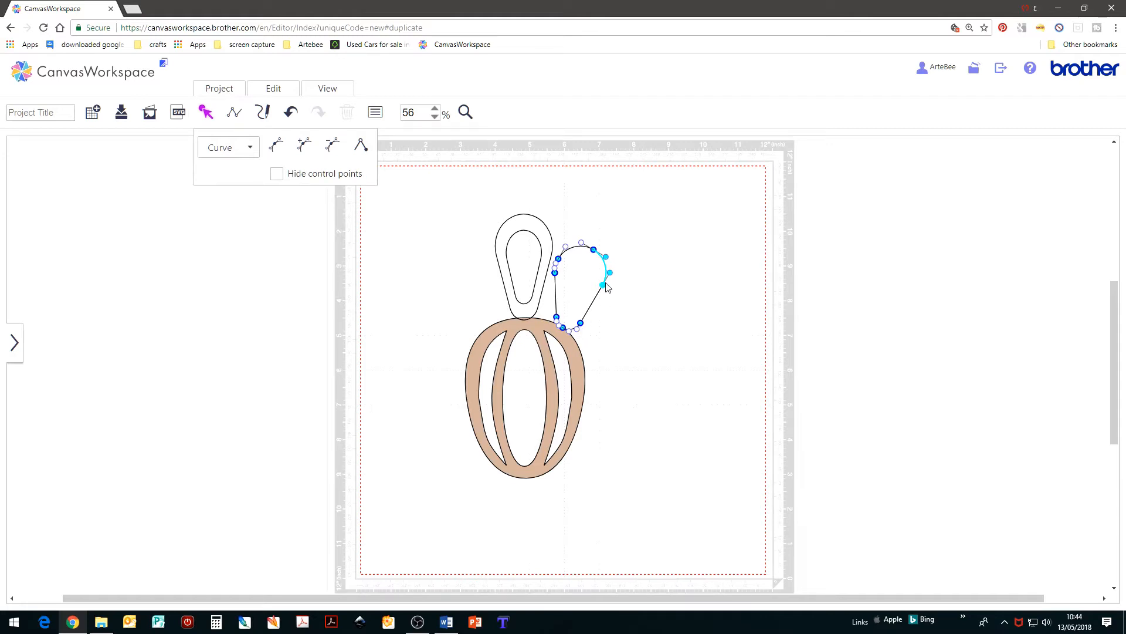
{"action": "left_click", "coordinate": [581, 323]}
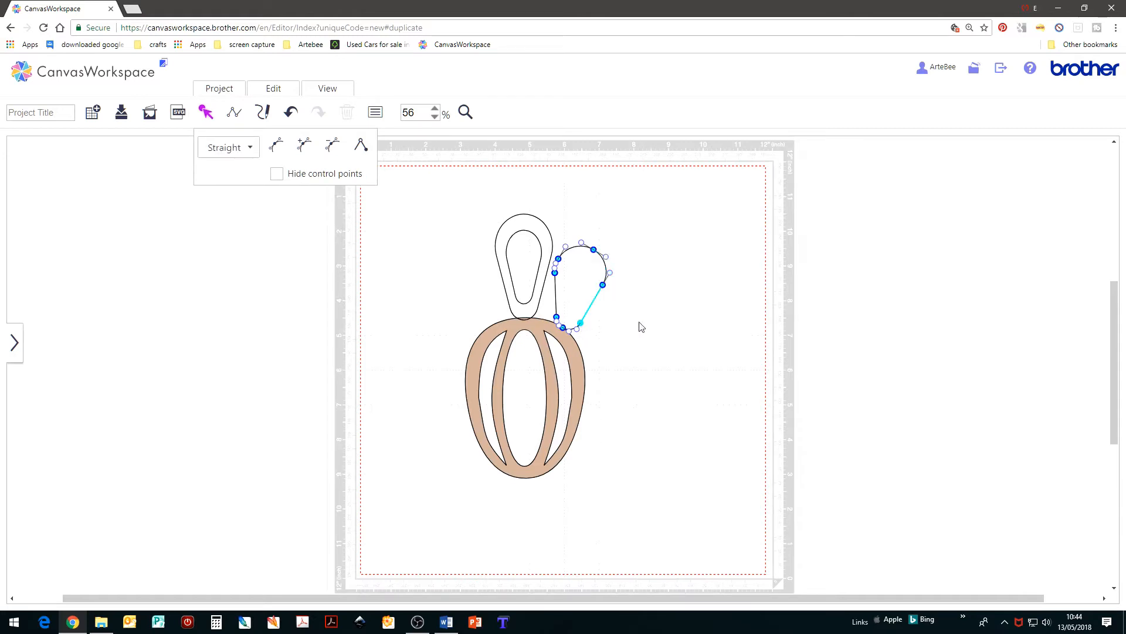
{"action": "left_click", "coordinate": [332, 151]}
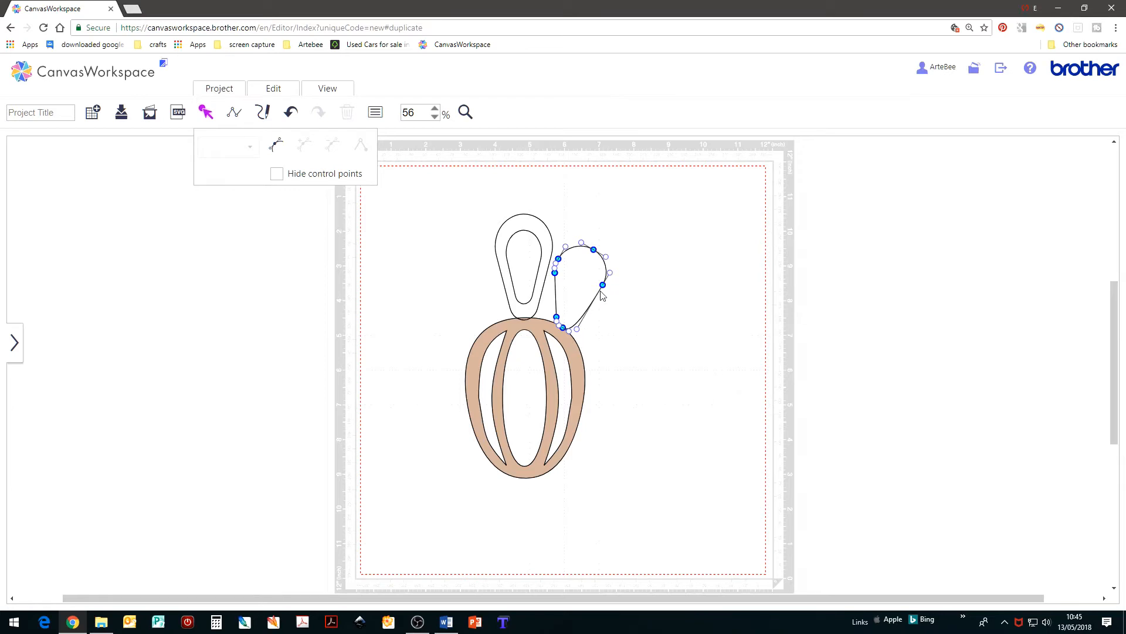
- Pull the tilted teardrop's right-side point inward and reshape the adjoining curves so its lower right side bends inward
{"action": "left_click_drag", "start_coordinate": [604, 287], "coordinate": [589, 285]}
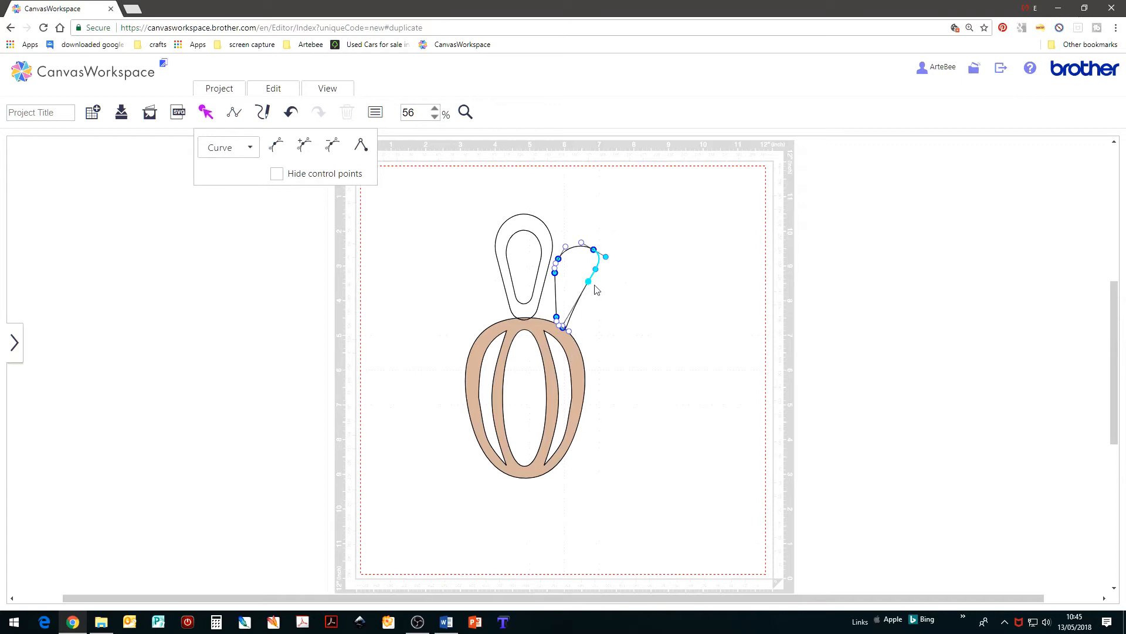
{"action": "left_click_drag", "start_coordinate": [595, 270], "coordinate": [600, 278]}
{"action": "left_click", "coordinate": [569, 329]}
{"action": "left_click_drag", "start_coordinate": [587, 331], "coordinate": [588, 331]}
{"action": "left_click", "coordinate": [649, 317]}
- Refine the tilted shape's right side by moving its edge point lower and inward and smoothing the curve below it
{"action": "left_click", "coordinate": [464, 113]}
{"action": "left_click_drag", "start_coordinate": [522, 233], "coordinate": [603, 335]}
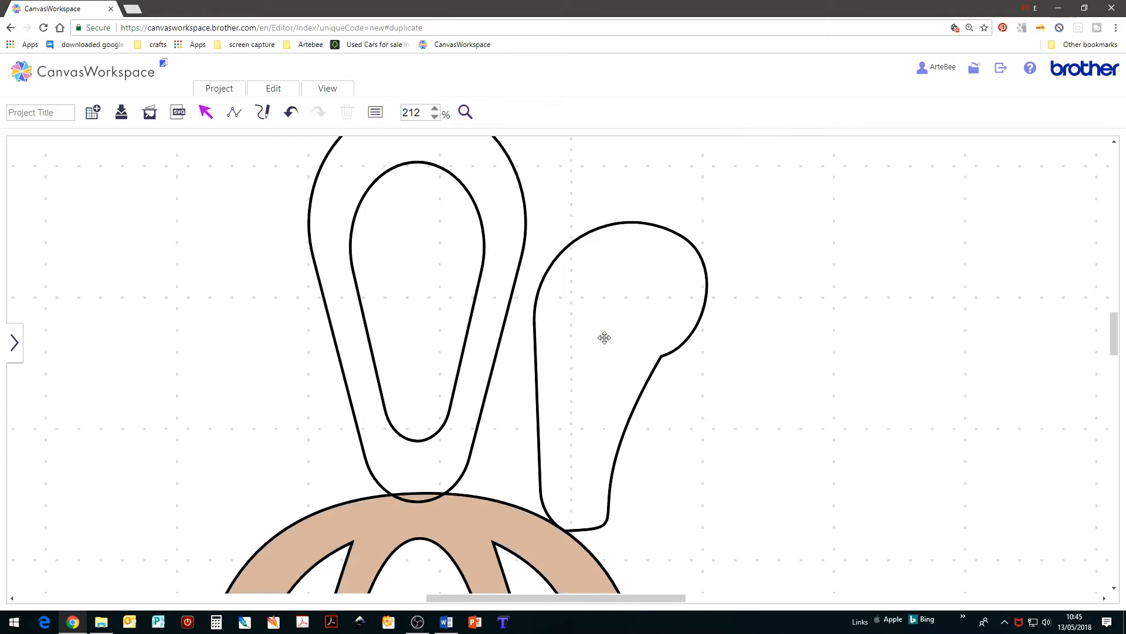
{"action": "left_click", "coordinate": [619, 439]}
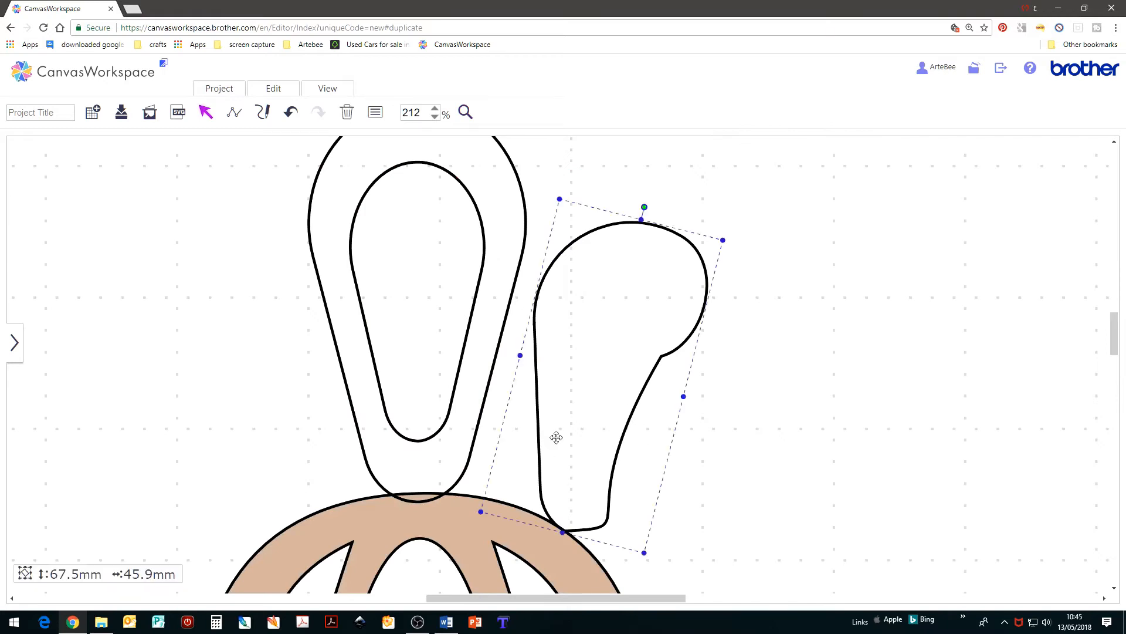
{"action": "double_click", "coordinate": [553, 460]}
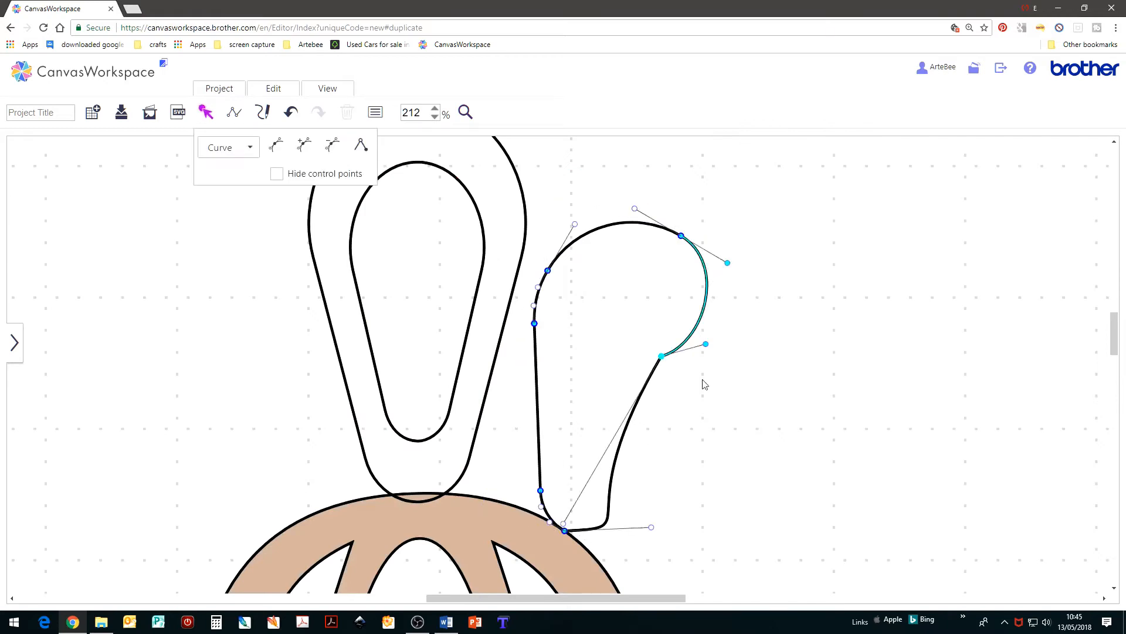
{"action": "left_click", "coordinate": [566, 527]}
{"action": "left_click_drag", "start_coordinate": [590, 510], "coordinate": [608, 450]}
{"action": "left_click_drag", "start_coordinate": [706, 344], "coordinate": [640, 386]}
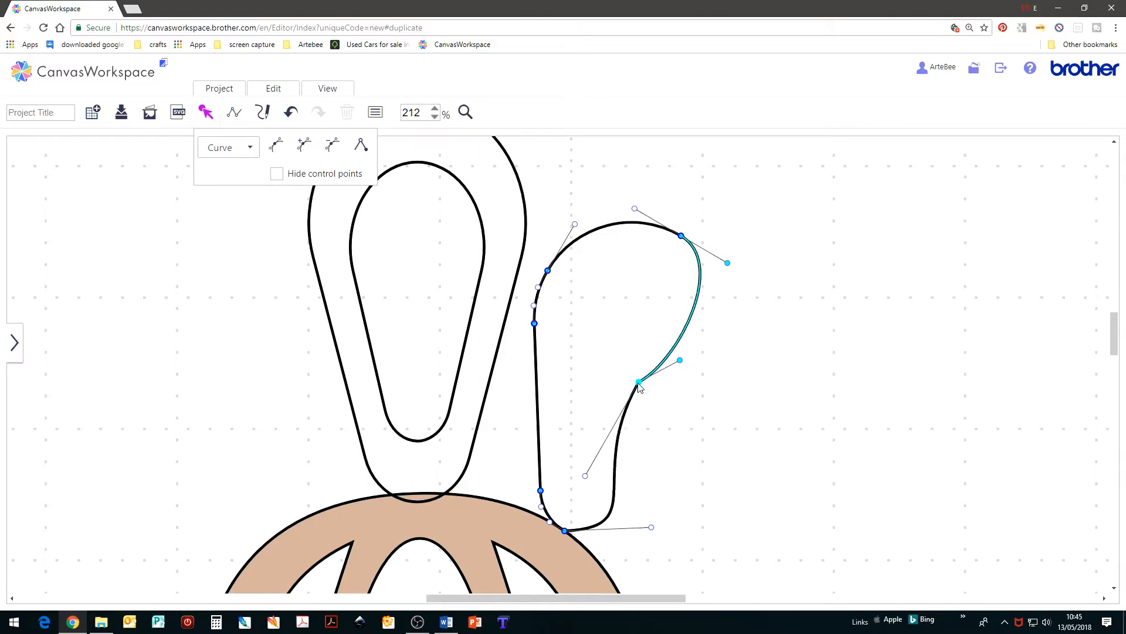
{"action": "left_click", "coordinate": [717, 412]}
- Hide the control points of the tilted shape and delete the point at the upper end of its straight left side
{"action": "left_click", "coordinate": [560, 258]}
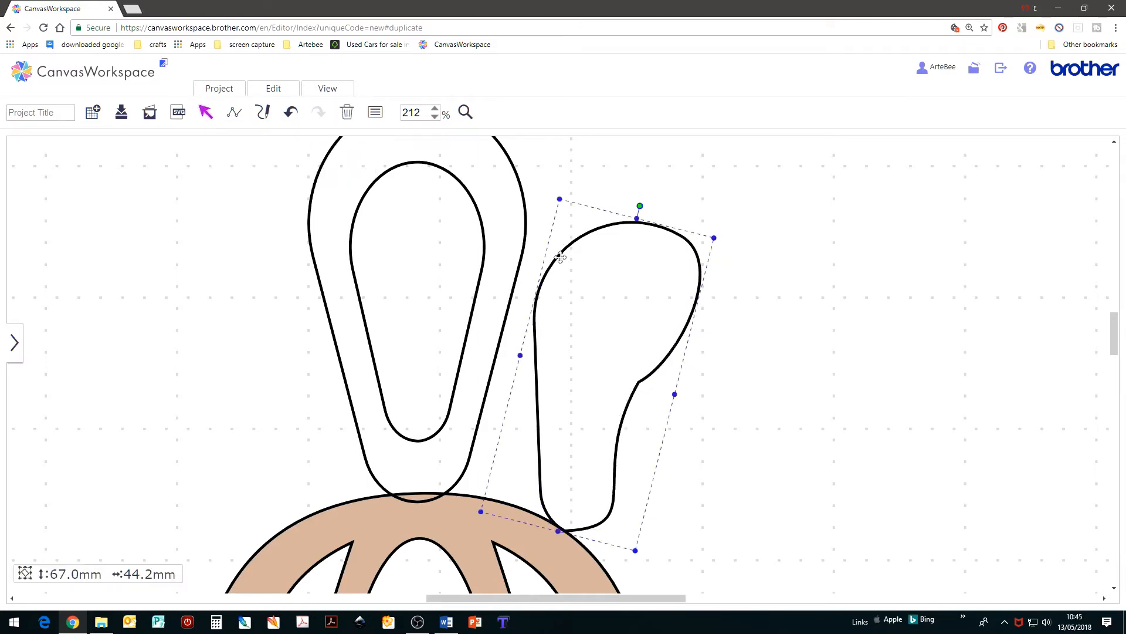
{"action": "double_click", "coordinate": [560, 257]}
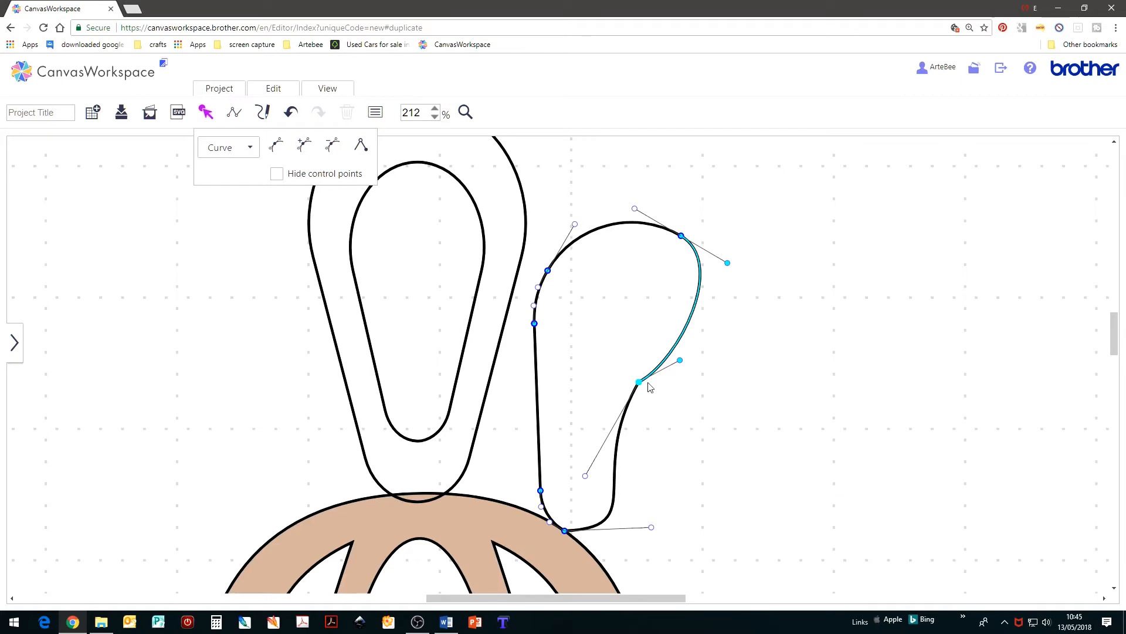
{"action": "left_click", "coordinate": [276, 174]}
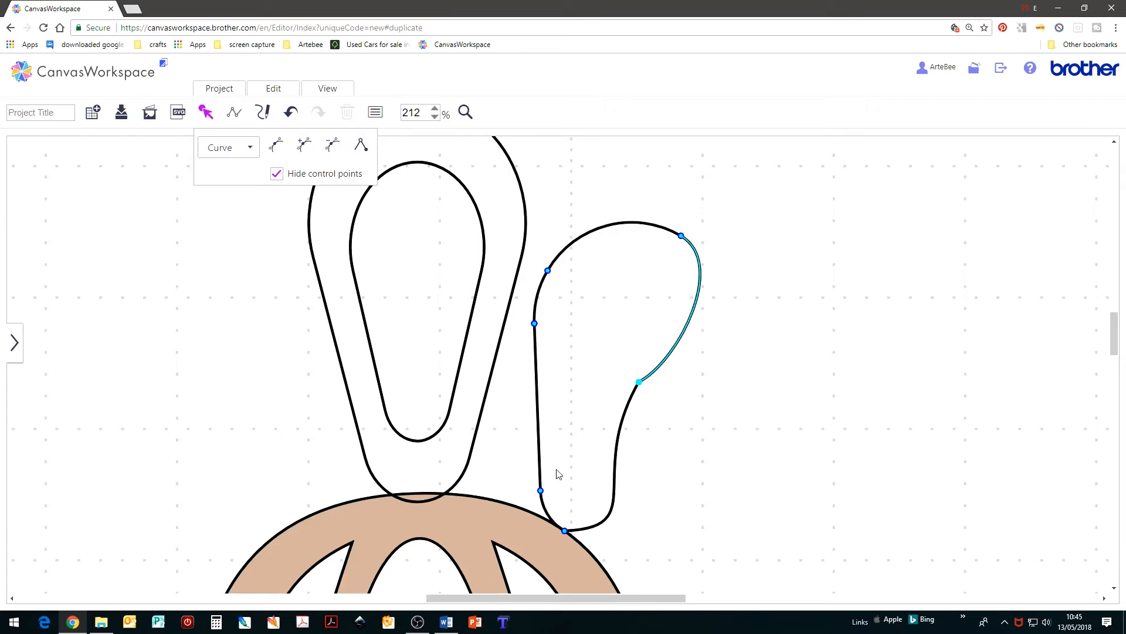
{"action": "left_click_drag", "start_coordinate": [540, 491], "coordinate": [541, 489]}
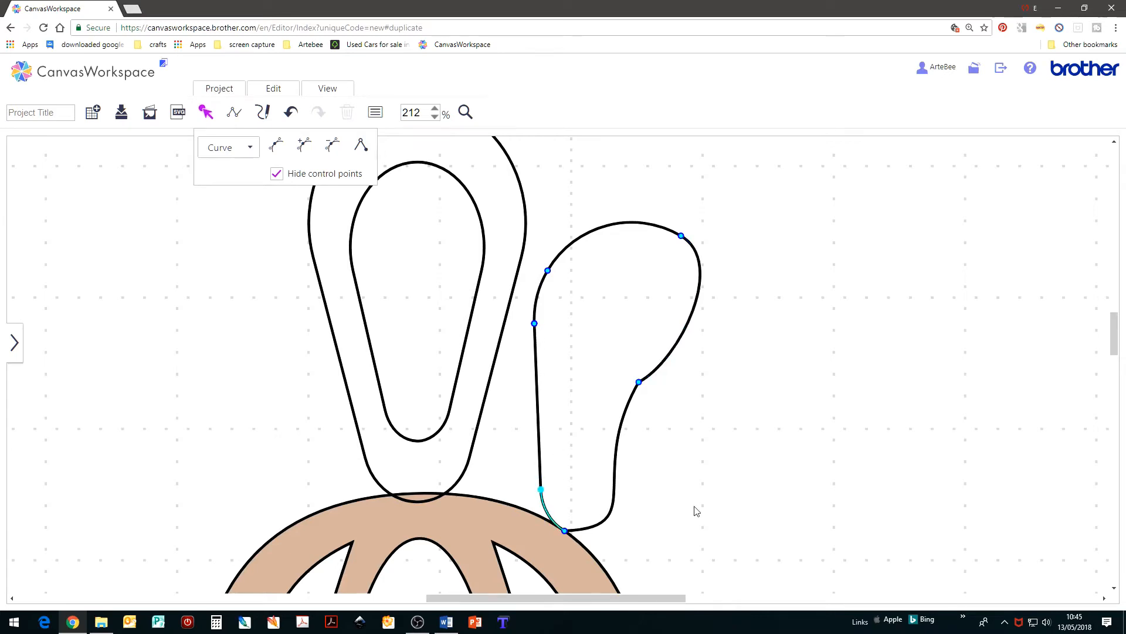
{"action": "left_click", "coordinate": [535, 323]}
{"action": "left_click", "coordinate": [904, 324]}
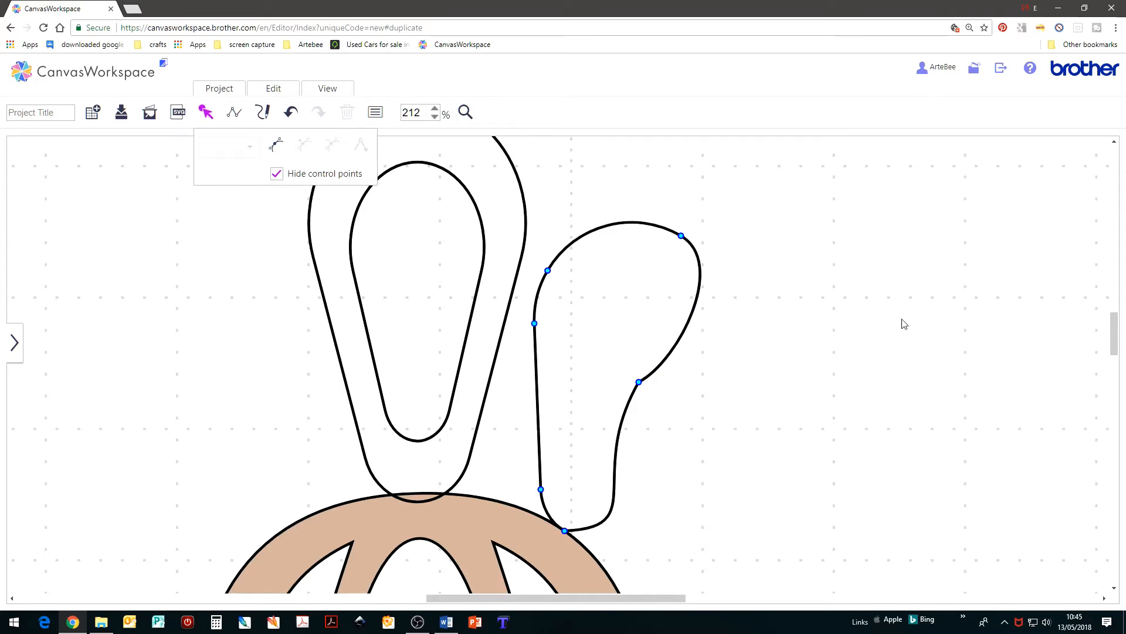
{"action": "left_click", "coordinate": [534, 324]}
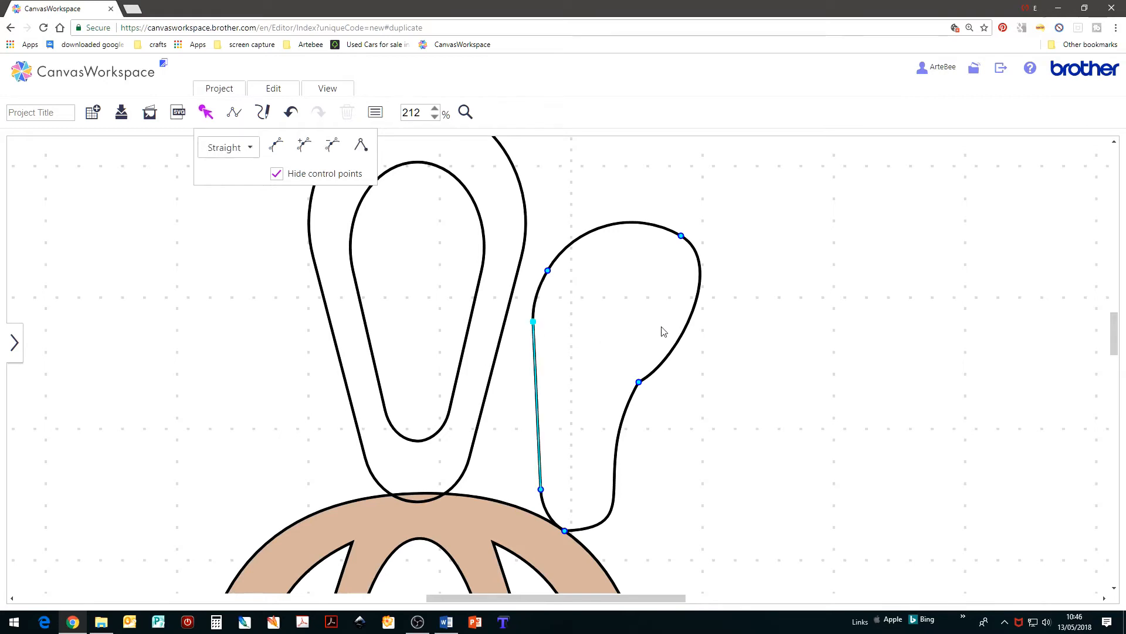
{"action": "left_click", "coordinate": [332, 144]}
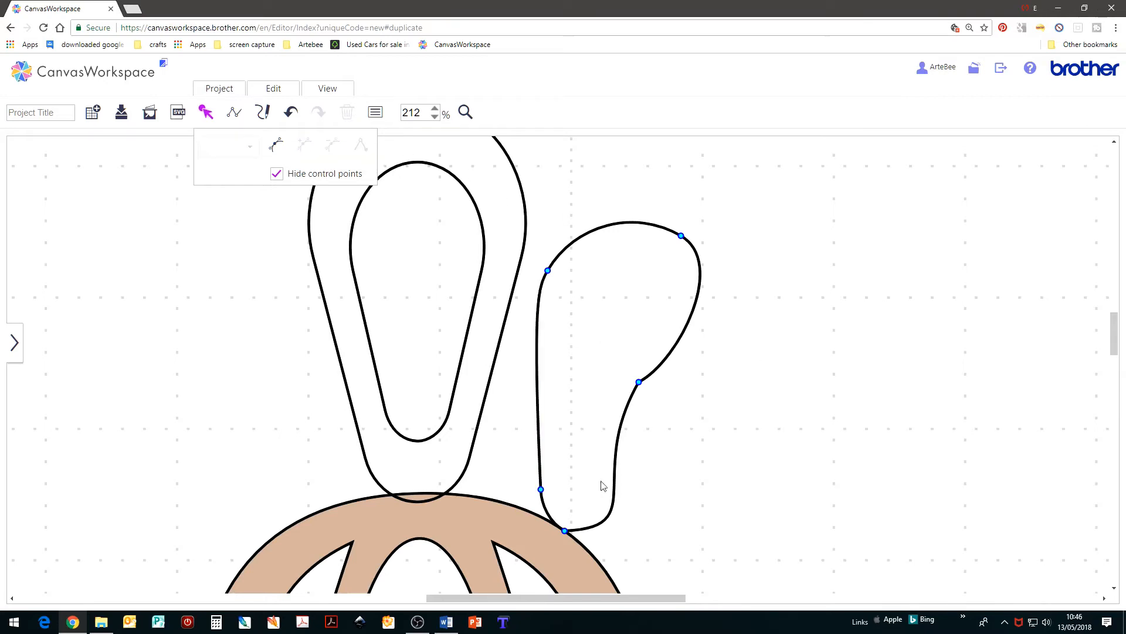
- Show the control points again, bow the tilted shape's left side outward, and adjust the small curve at its lower left
{"action": "left_click", "coordinate": [277, 175]}
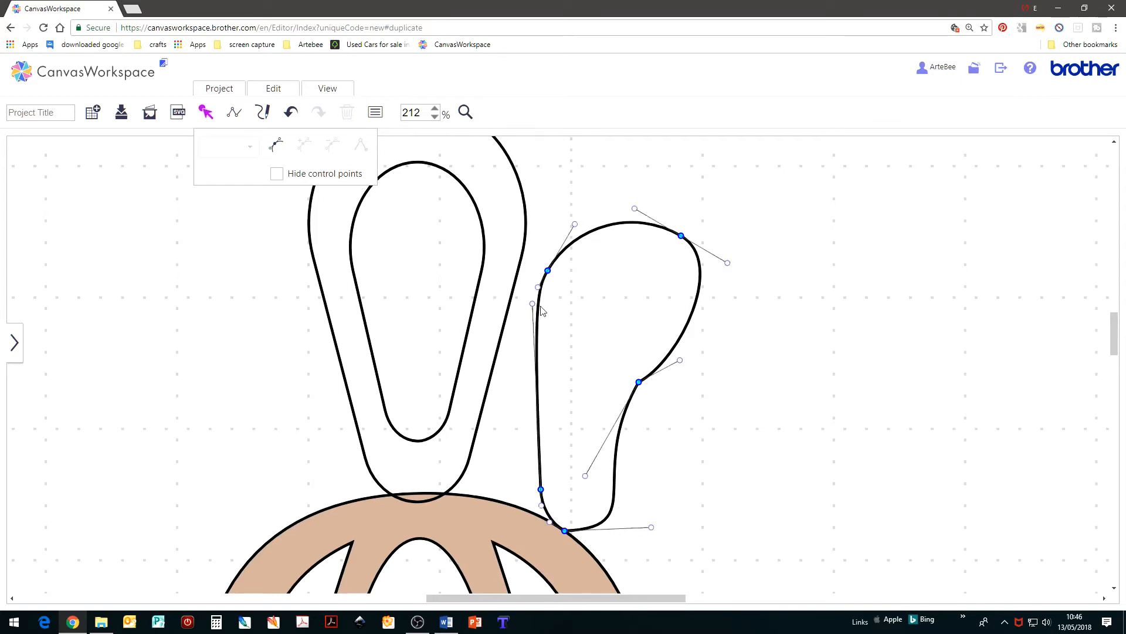
{"action": "left_click_drag", "start_coordinate": [533, 305], "coordinate": [508, 306]}
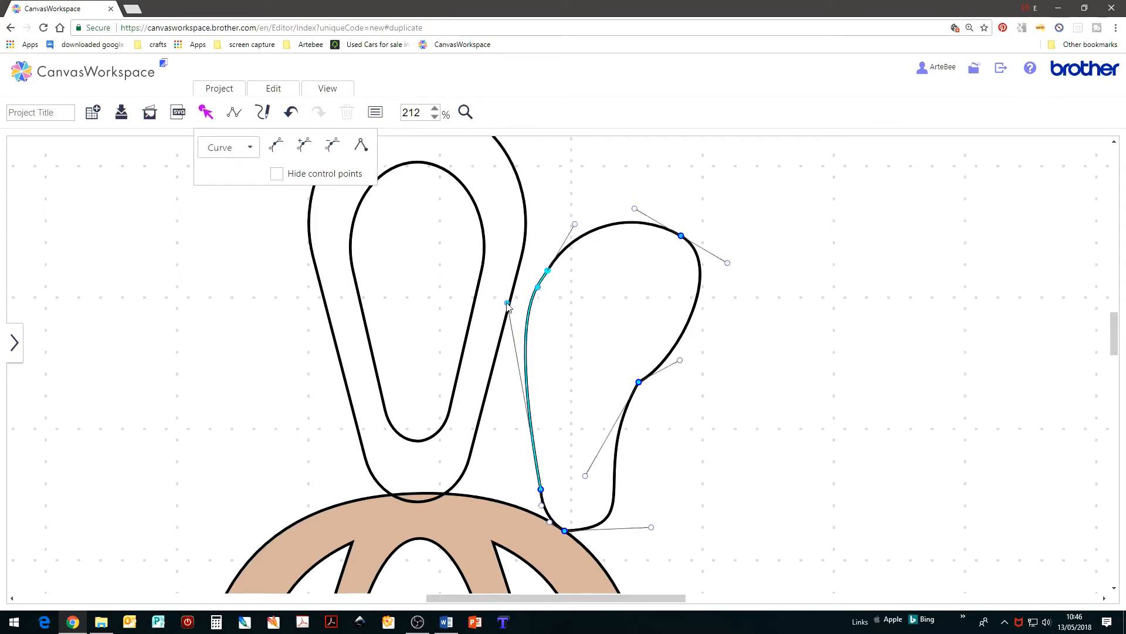
{"action": "left_click", "coordinate": [552, 512]}
{"action": "left_click_drag", "start_coordinate": [547, 509], "coordinate": [546, 509]}
{"action": "left_click", "coordinate": [649, 514]}
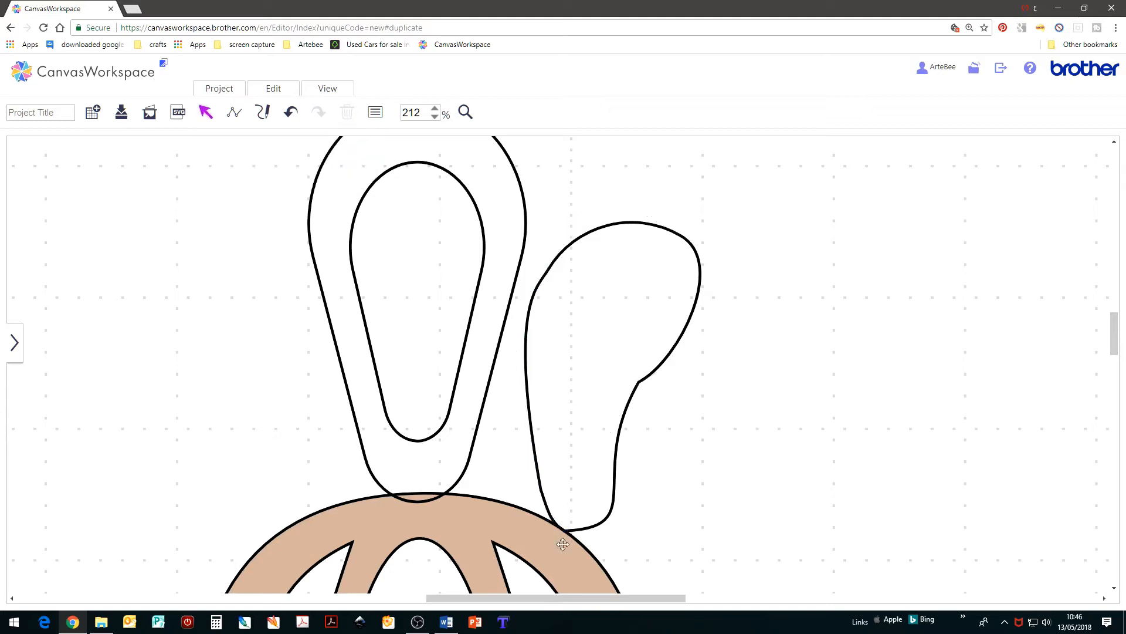
- Reopen the tilted shape's points and delete the point midway down its right side
{"action": "left_click", "coordinate": [657, 368]}
{"action": "double_click", "coordinate": [666, 374]}
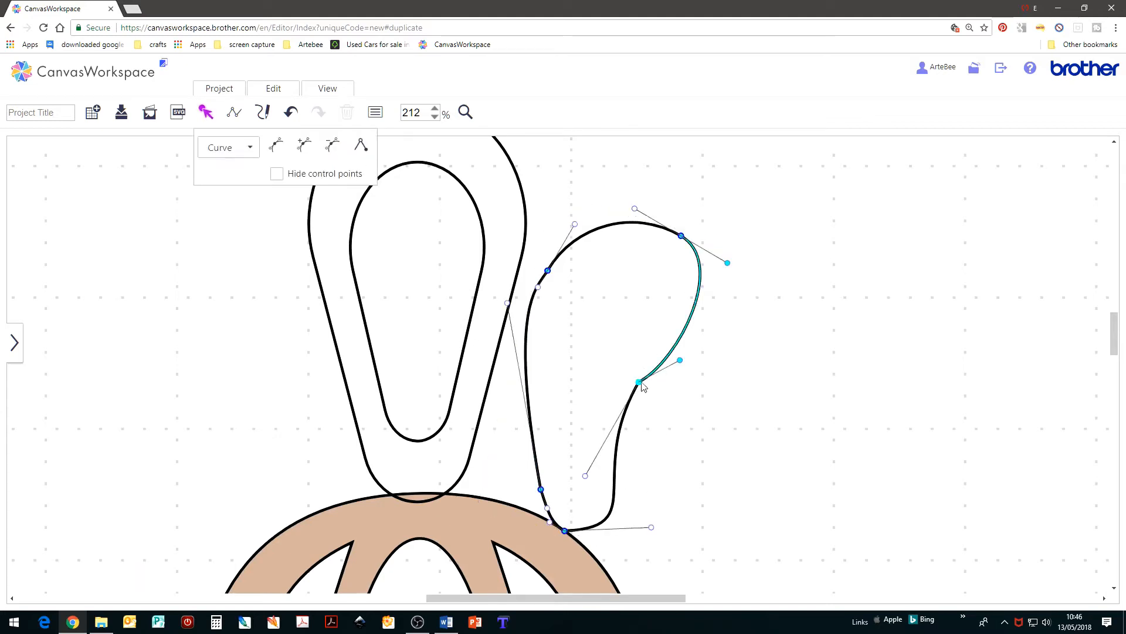
{"action": "left_click_drag", "start_coordinate": [639, 384], "coordinate": [671, 368]}
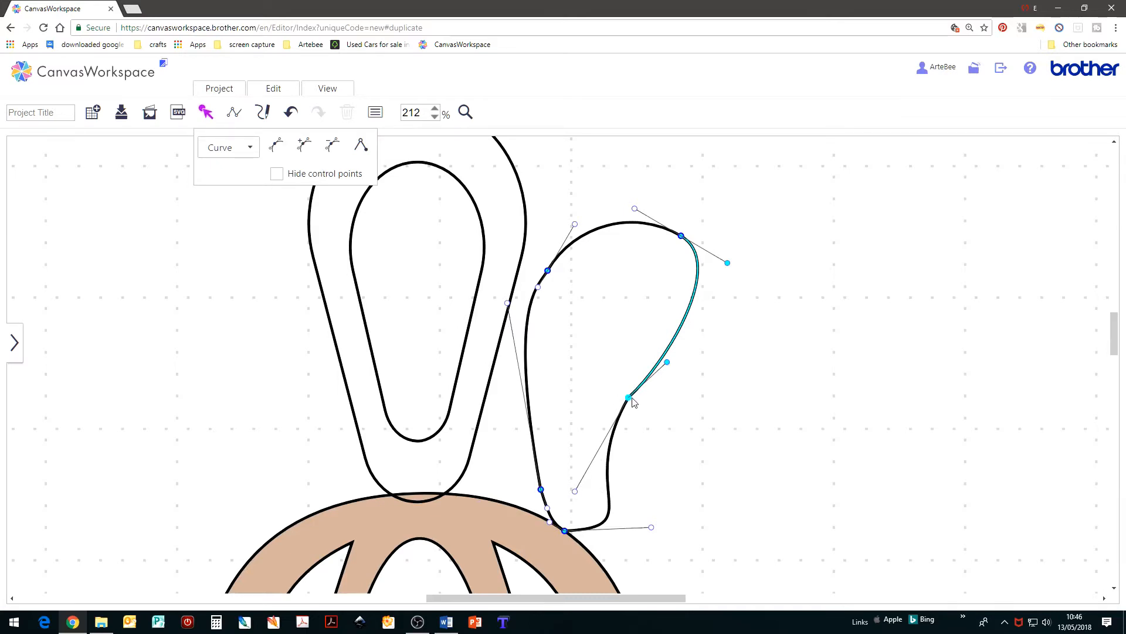
{"action": "left_click", "coordinate": [332, 148]}
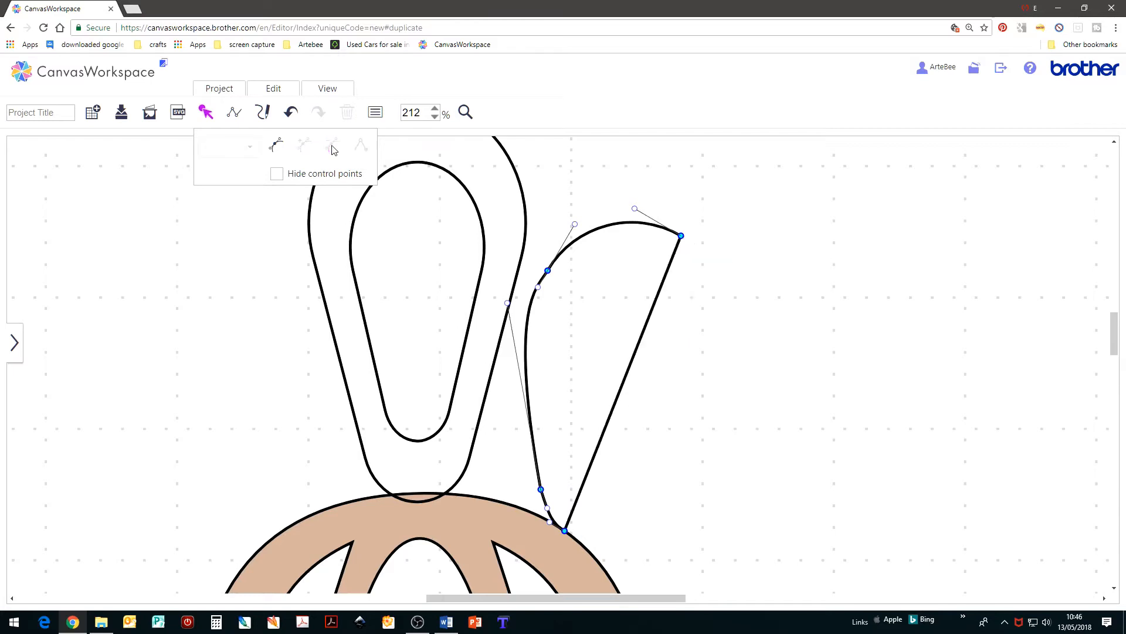
- Convert the tilted shape's straight right side to a curve and bulge it outward along its length
{"action": "left_click", "coordinate": [566, 533]}
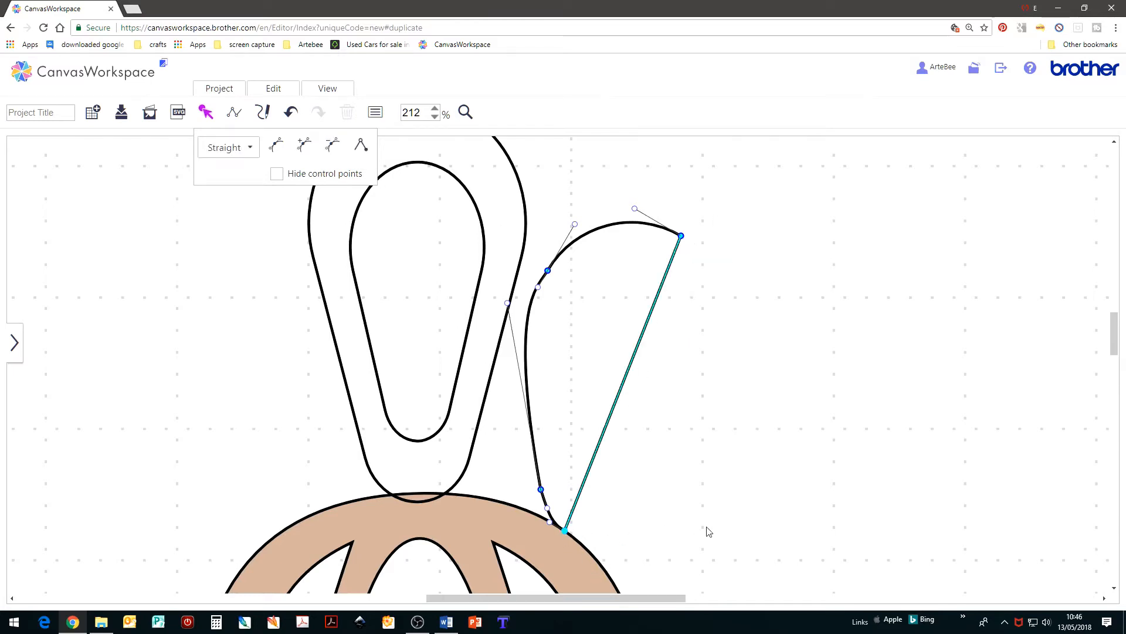
{"action": "left_click", "coordinate": [253, 148]}
{"action": "left_click", "coordinate": [215, 187]}
{"action": "left_click_drag", "start_coordinate": [605, 435], "coordinate": [650, 470]}
{"action": "left_click_drag", "start_coordinate": [646, 511], "coordinate": [636, 521]}
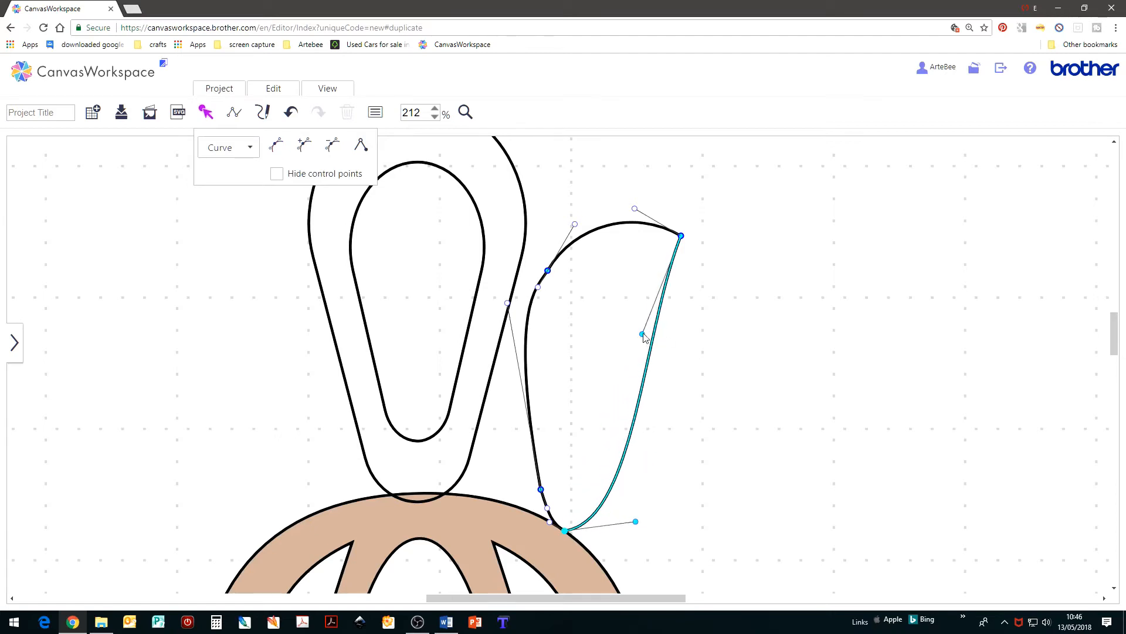
{"action": "left_click_drag", "start_coordinate": [657, 343], "coordinate": [696, 345]}
- Move the tilted shape's upper right corner point down, round the top curve, and bend the upper right side inward
{"action": "left_click_drag", "start_coordinate": [684, 237], "coordinate": [673, 256]}
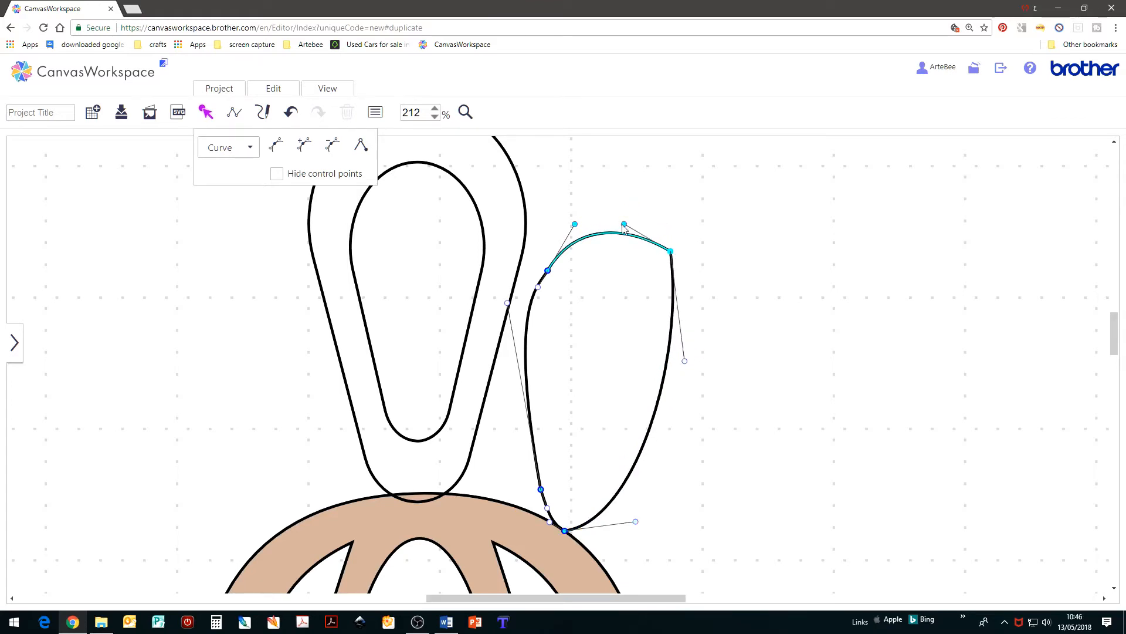
{"action": "left_click_drag", "start_coordinate": [625, 227], "coordinate": [660, 224]}
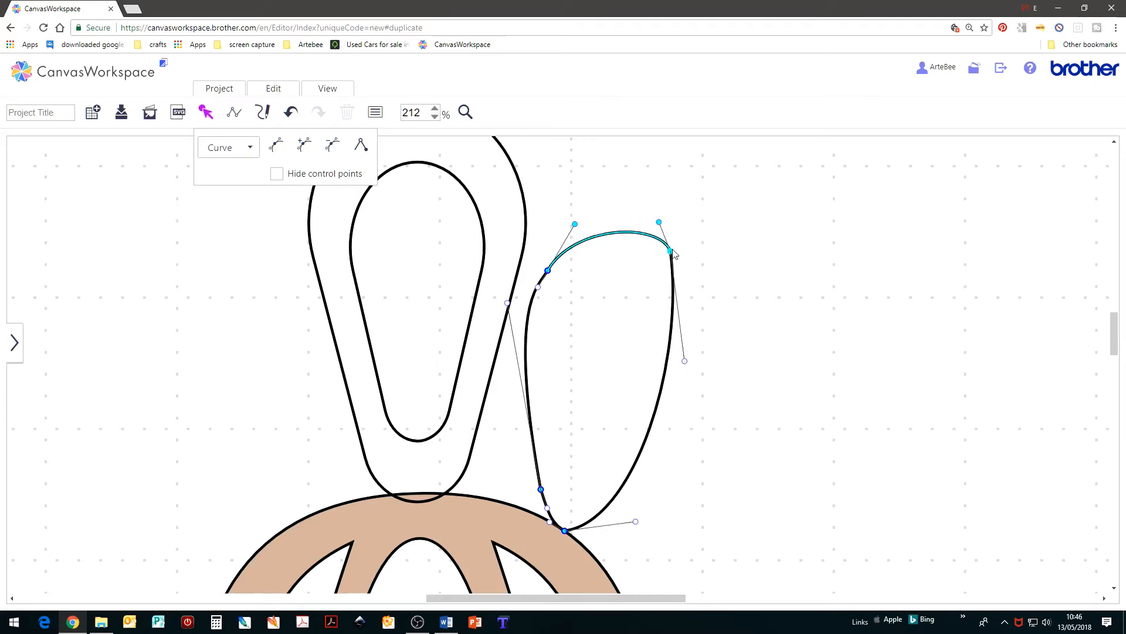
{"action": "left_click_drag", "start_coordinate": [672, 253], "coordinate": [676, 277]}
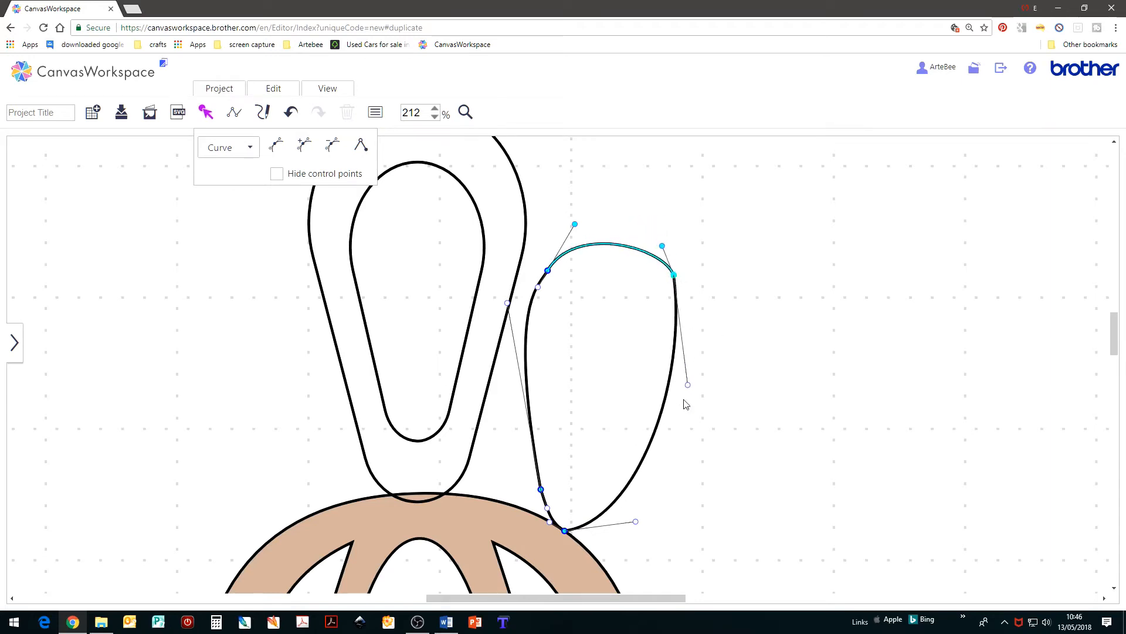
{"action": "left_click_drag", "start_coordinate": [688, 386], "coordinate": [611, 368]}
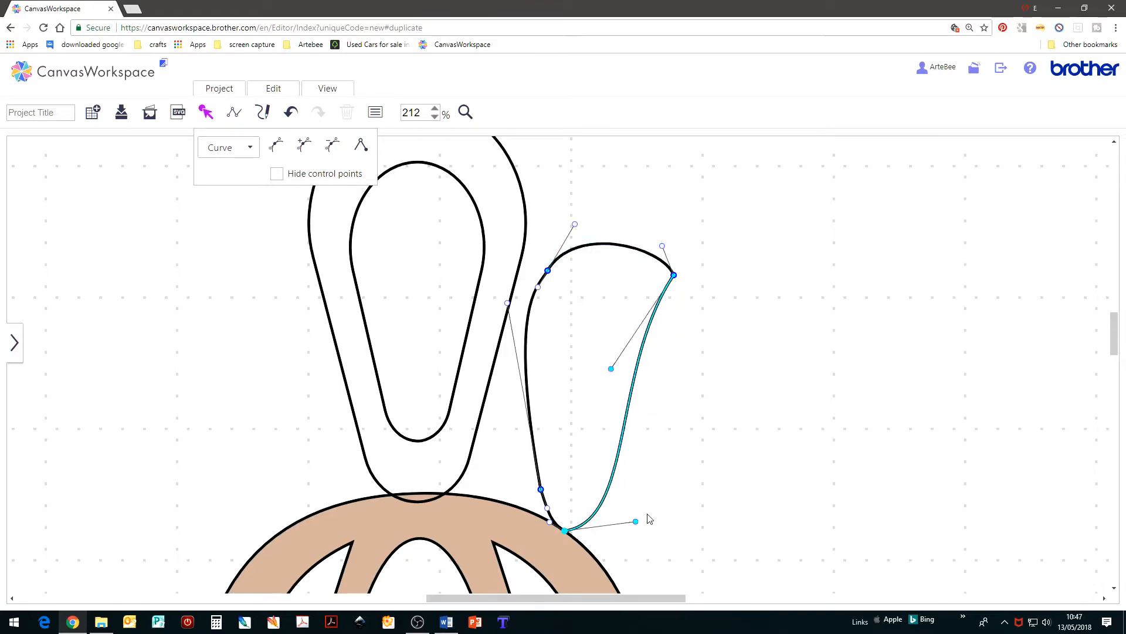
- Move the edited shape against the upright teardrop and rotate it further clockwise to about 70.1 × 56.9 mm overall
{"action": "left_click", "coordinate": [435, 117]}
{"action": "left_click", "coordinate": [435, 116]}
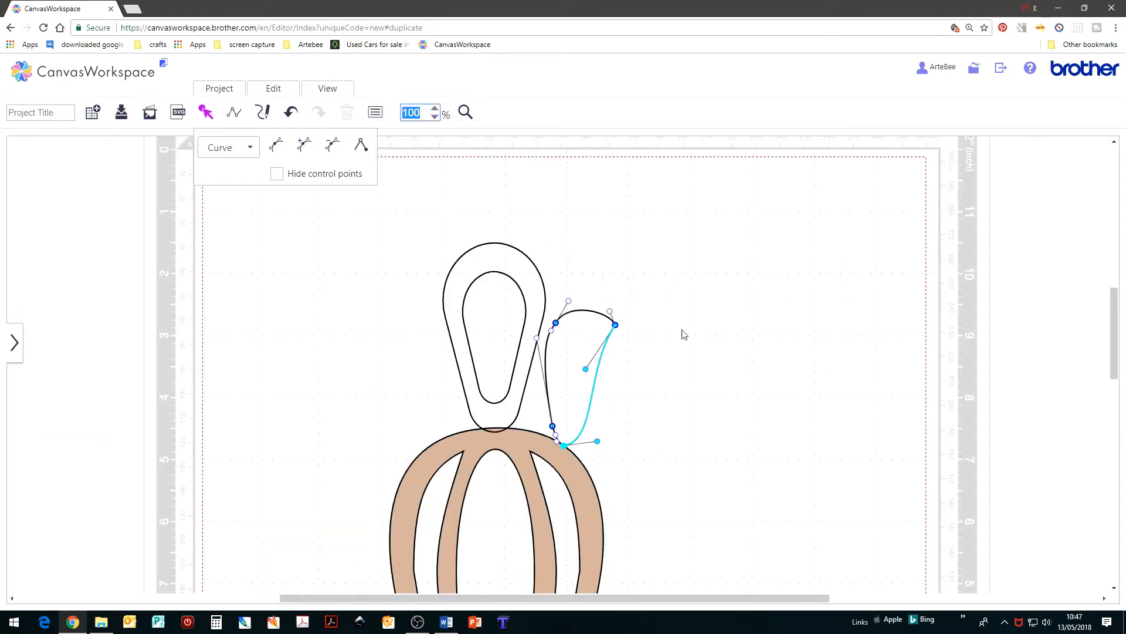
{"action": "left_click", "coordinate": [690, 342]}
{"action": "left_click_drag", "start_coordinate": [562, 392], "coordinate": [536, 383]}
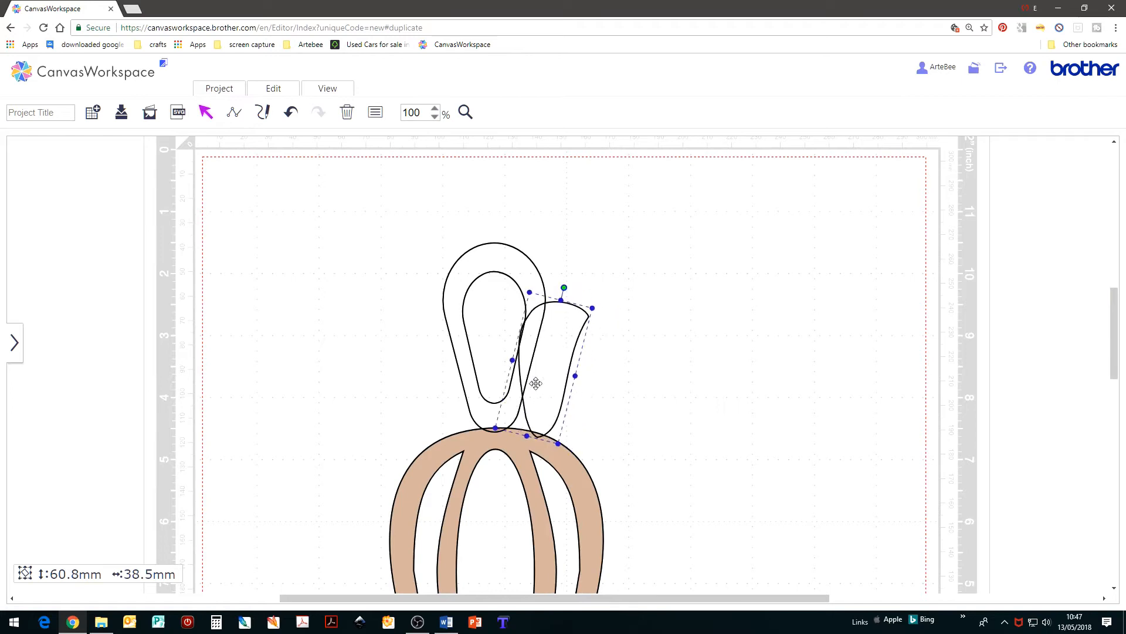
{"action": "left_click_drag", "start_coordinate": [564, 288], "coordinate": [586, 297]}
{"action": "mouse_move", "coordinate": [572, 335]}
{"action": "left_mouse_down"}
{"action": "mouse_move", "coordinate": [649, 323]}
{"action": "mouse_move", "coordinate": [626, 320]}
{"action": "mouse_move", "coordinate": [618, 338]}
{"action": "mouse_move", "coordinate": [579, 334]}
{"action": "left_mouse_up"}
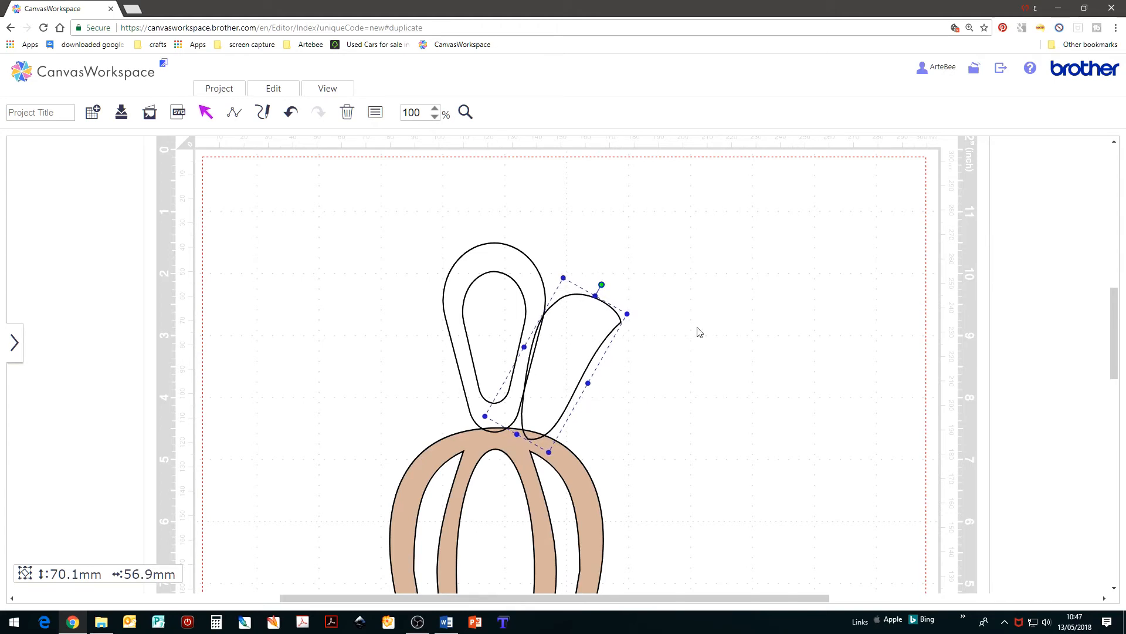
- Duplicate the tilted shape, mirror the copy horizontally, and place it on the opposite side of the upright teardrop
{"action": "right_click", "coordinate": [581, 335]}
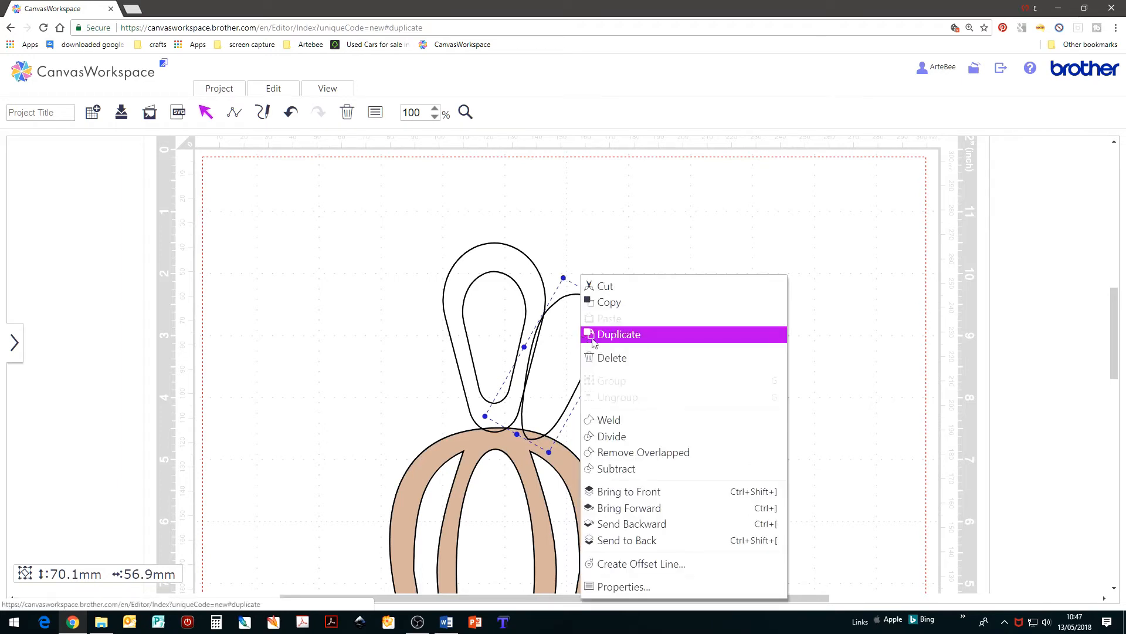
{"action": "left_click", "coordinate": [623, 337]}
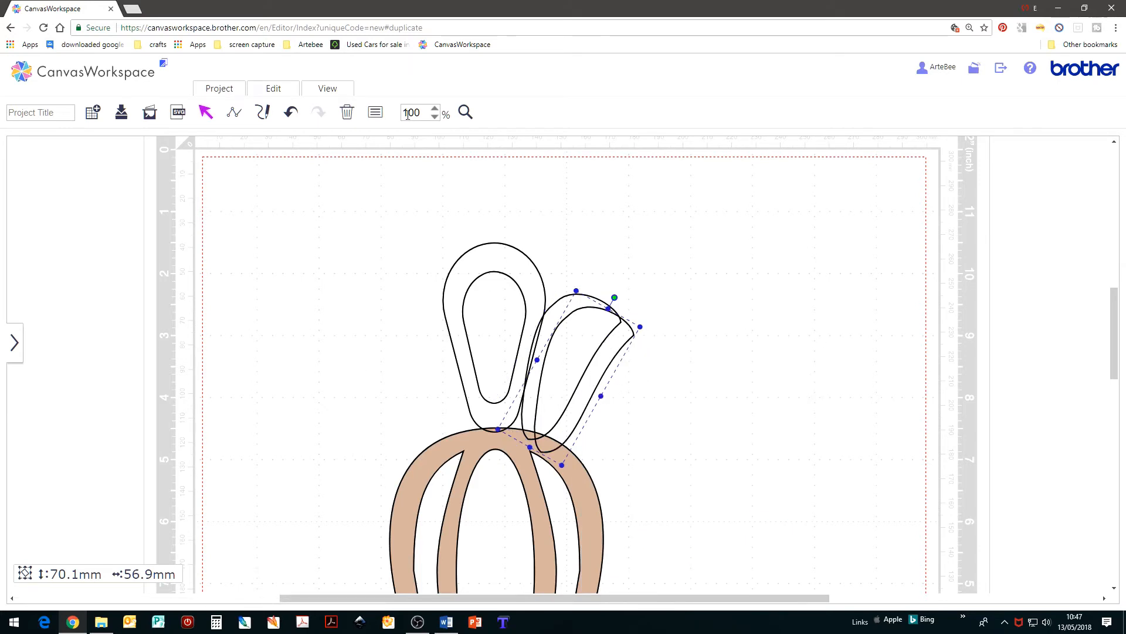
{"action": "left_click", "coordinate": [289, 94]}
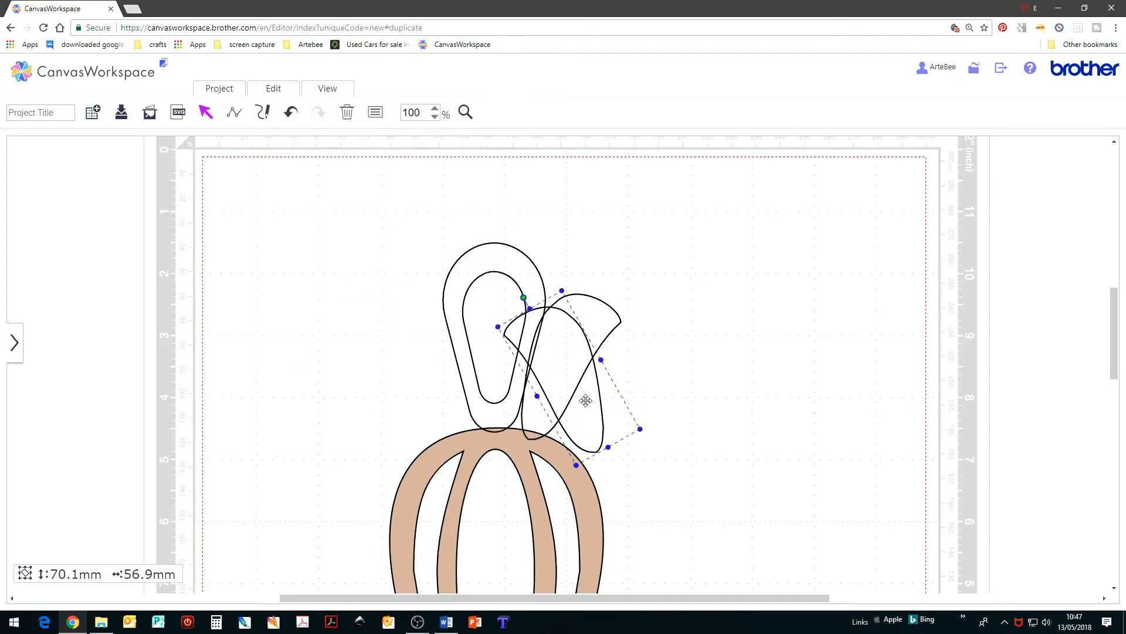
{"action": "left_click_drag", "start_coordinate": [568, 388], "coordinate": [453, 389]}
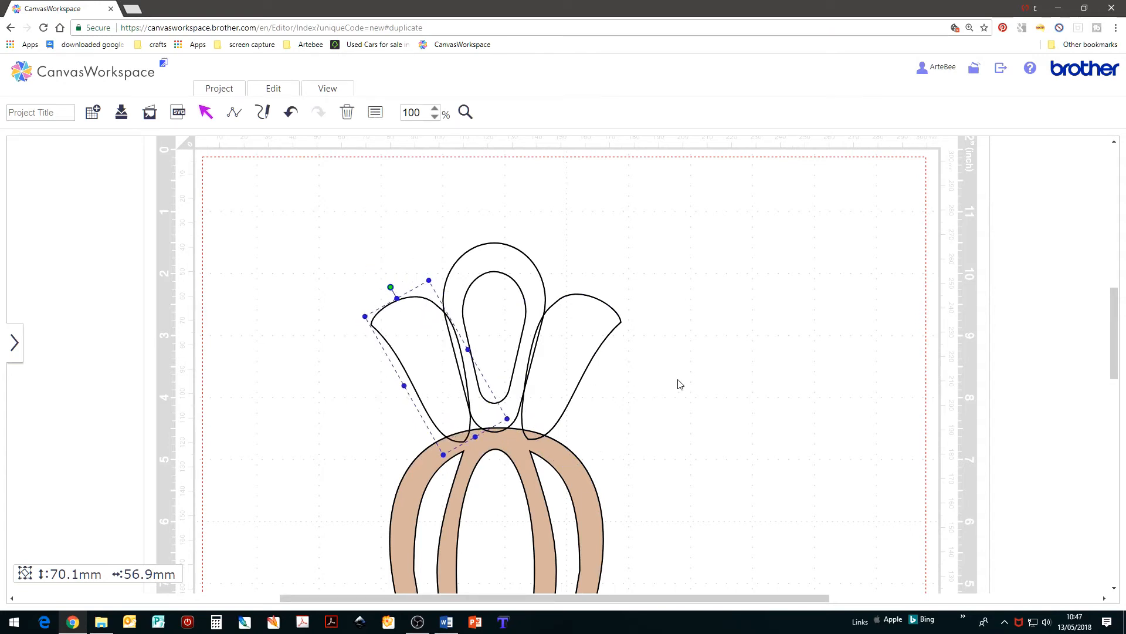
{"action": "left_click_drag", "start_coordinate": [421, 370], "coordinate": [420, 371]}
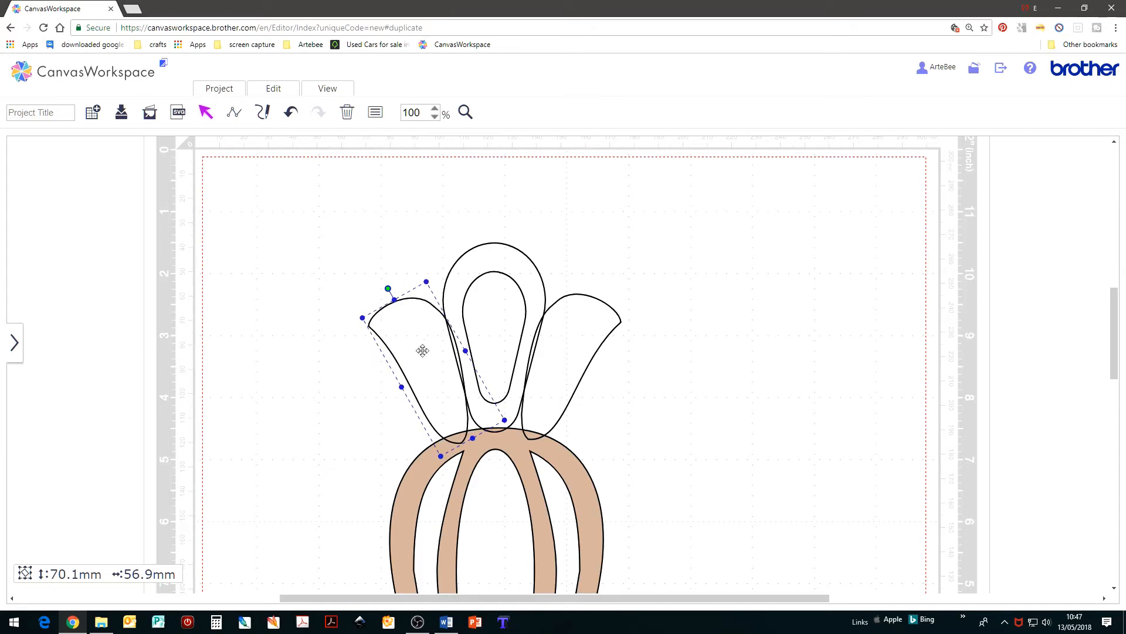
- Centre the two outer shapes vertically on each other and nudge the right one slightly to the left
{"action": "left_click", "coordinate": [455, 282]}
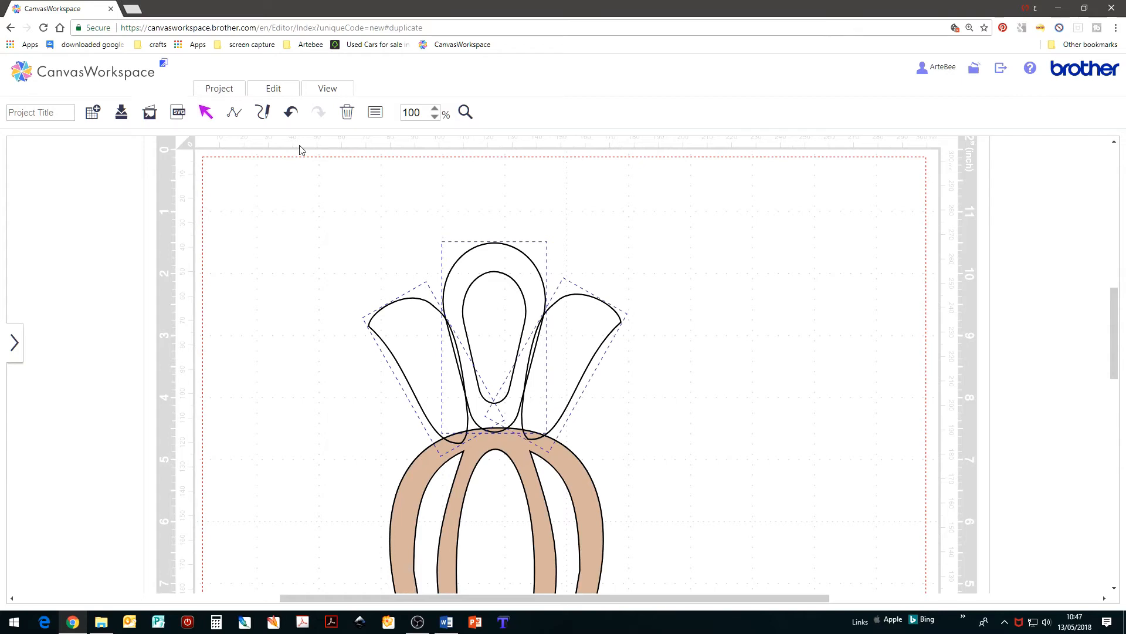
{"action": "left_click", "coordinate": [683, 273]}
{"action": "left_click", "coordinate": [413, 326]}
{"action": "left_click", "coordinate": [584, 338], "text": "shift"}
{"action": "left_click", "coordinate": [272, 87]}
{"action": "left_click", "coordinate": [420, 236]}
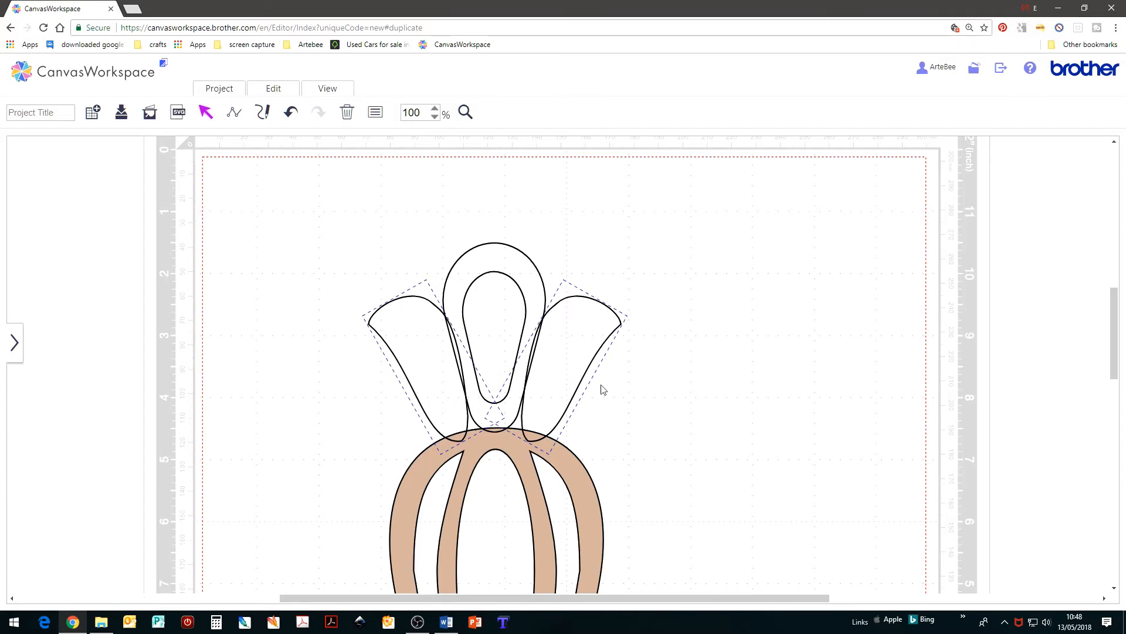
{"action": "left_click", "coordinate": [565, 365]}
{"action": "key", "text": "Left"}
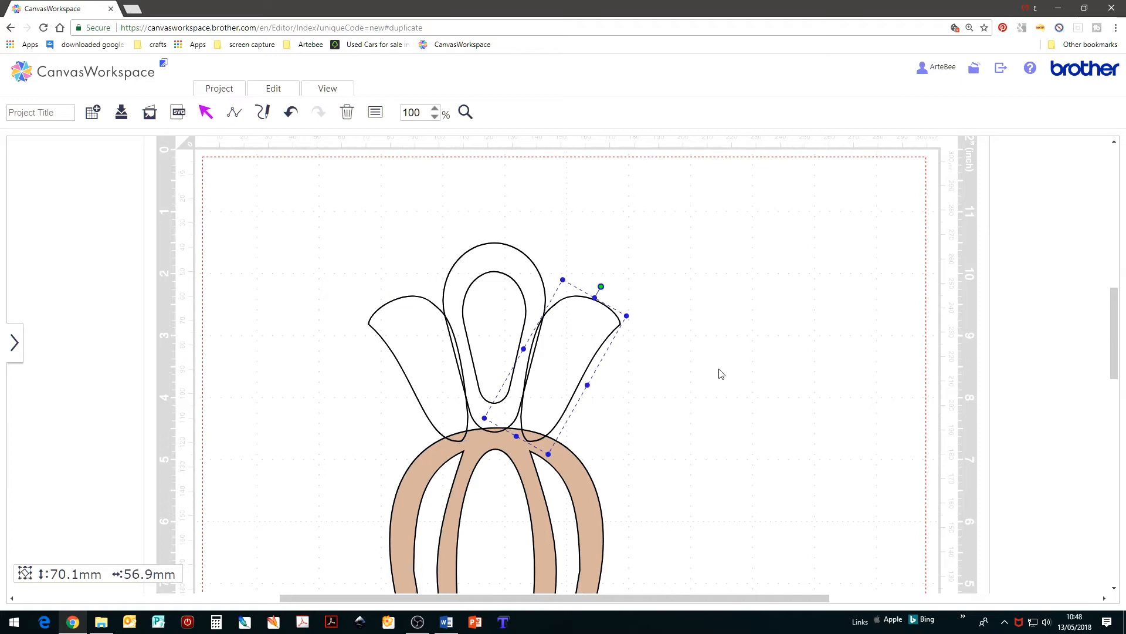
- Nudge the right outer shape slightly left, then weld both outer shapes and the nested upright teardrops into one top piece
{"action": "key", "text": "Left"}
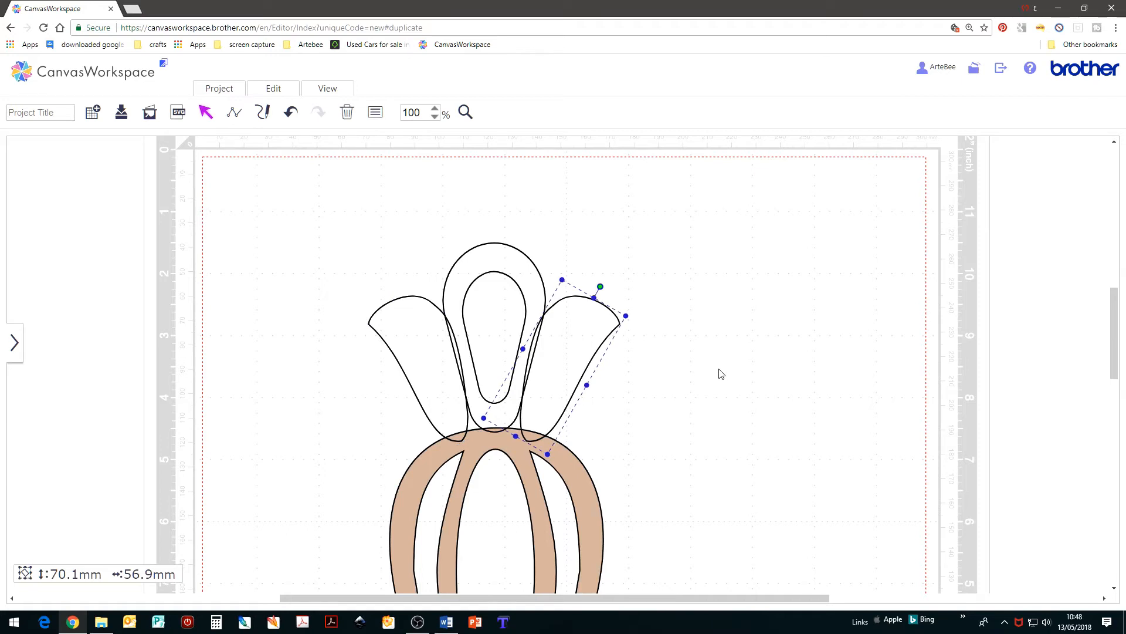
{"action": "left_click_drag", "start_coordinate": [310, 246], "coordinate": [706, 377]}
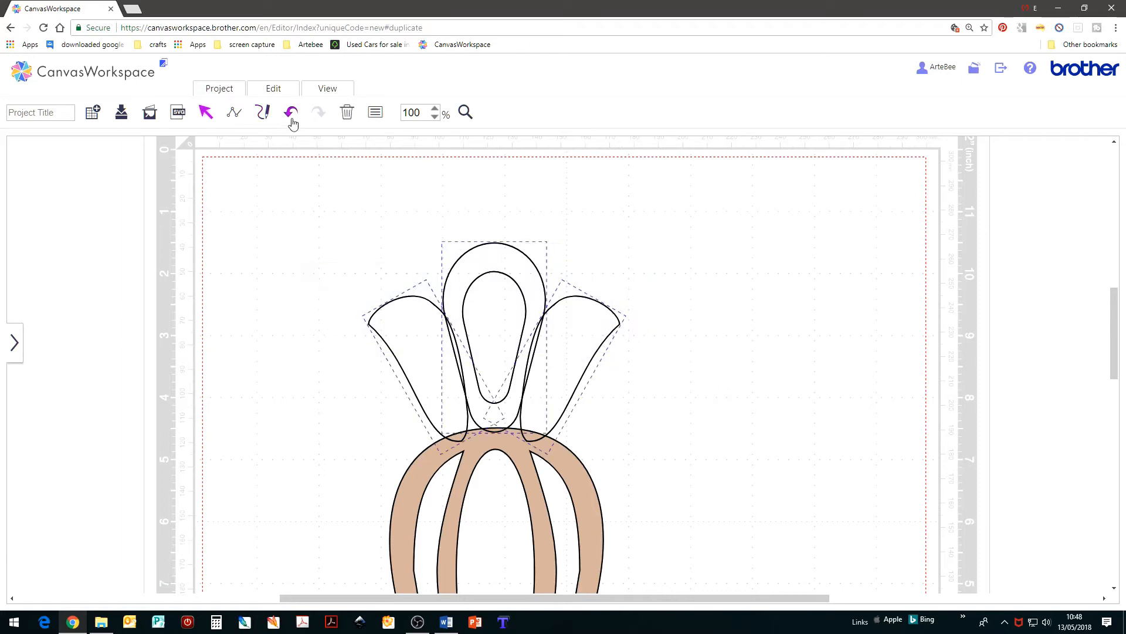
{"action": "left_click", "coordinate": [281, 91]}
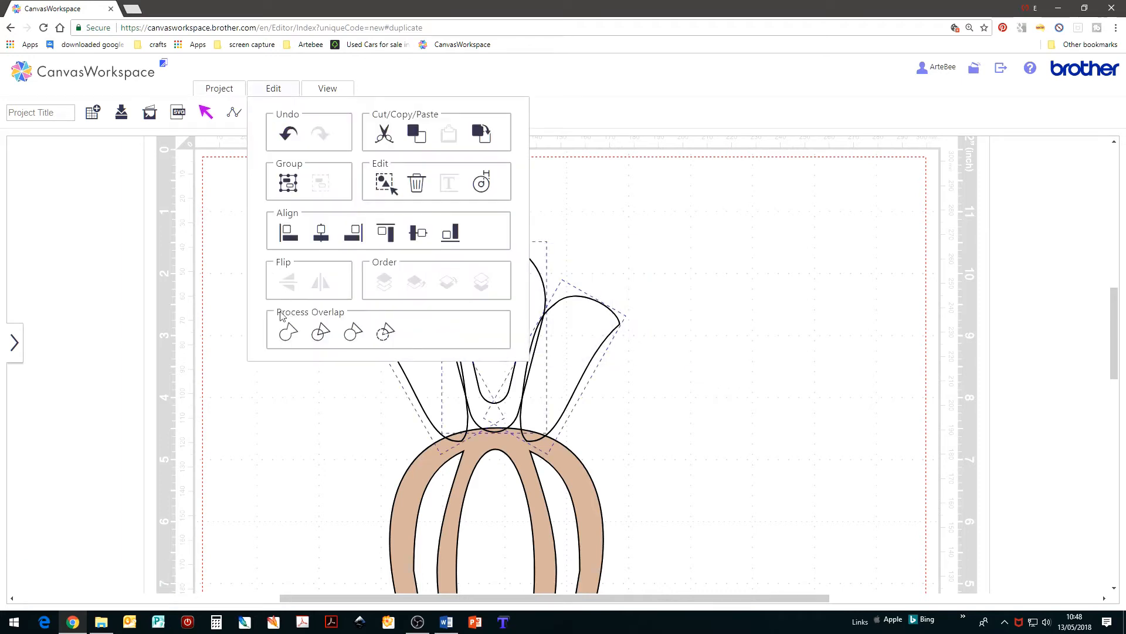
{"action": "left_click", "coordinate": [288, 332]}
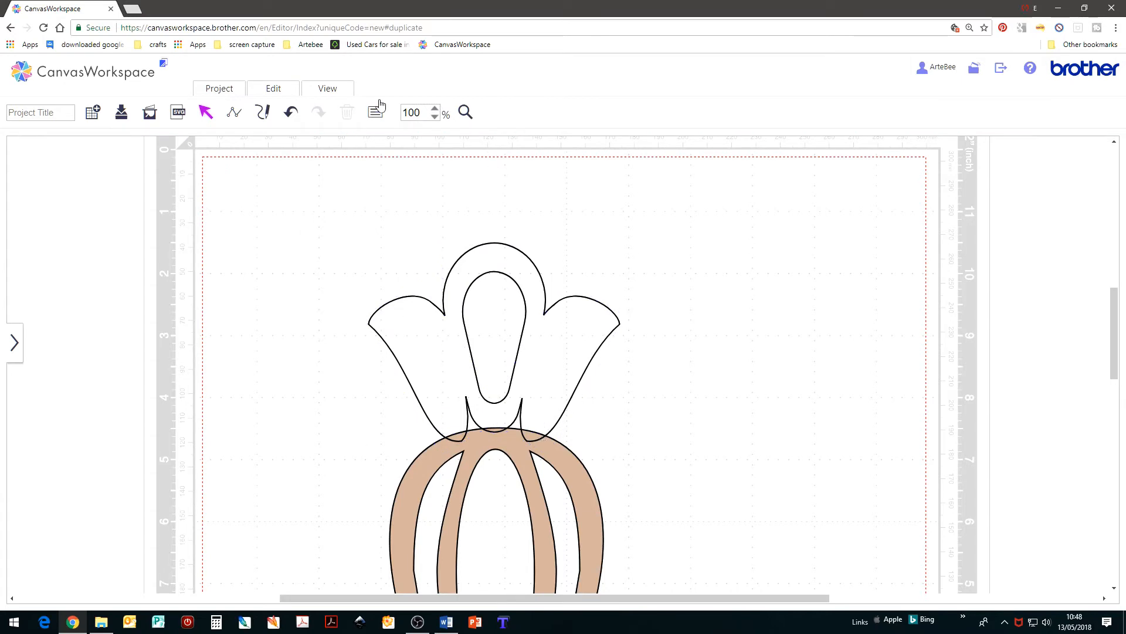
- Fill the welded top piece with the same tan colour as the egg-like body
{"action": "left_click", "coordinate": [376, 118]}
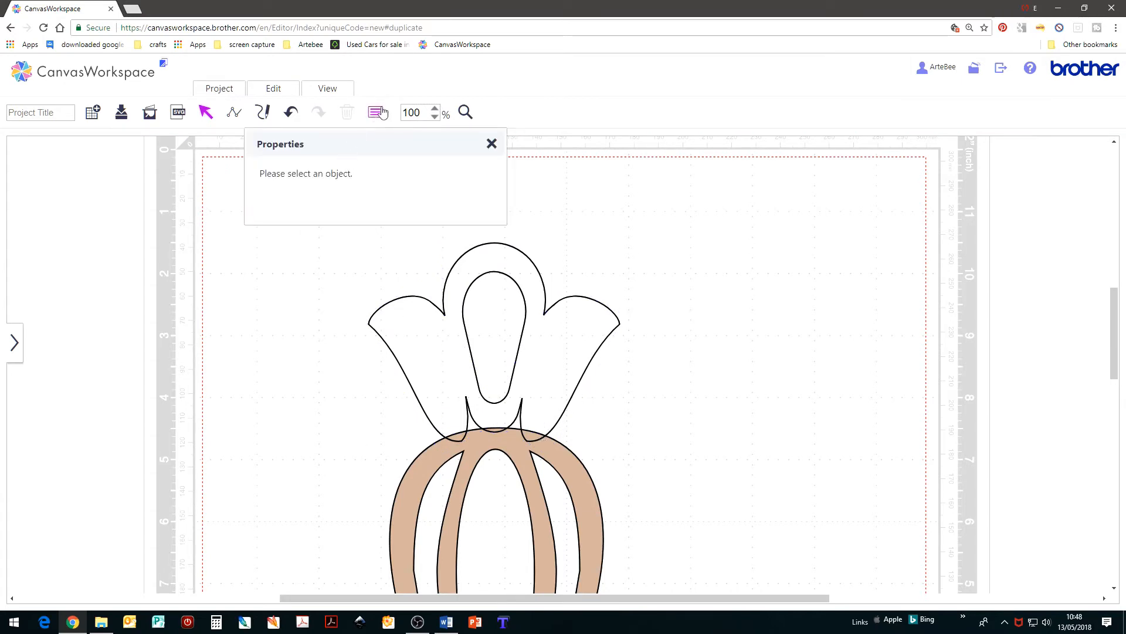
{"action": "left_click", "coordinate": [585, 303]}
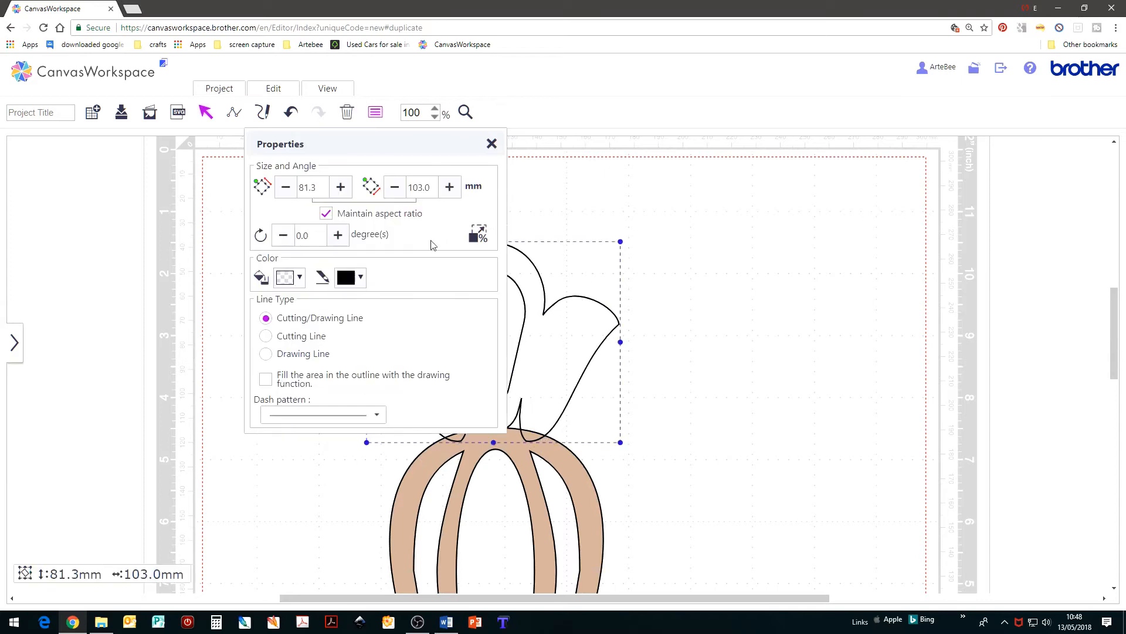
{"action": "left_click", "coordinate": [300, 278]}
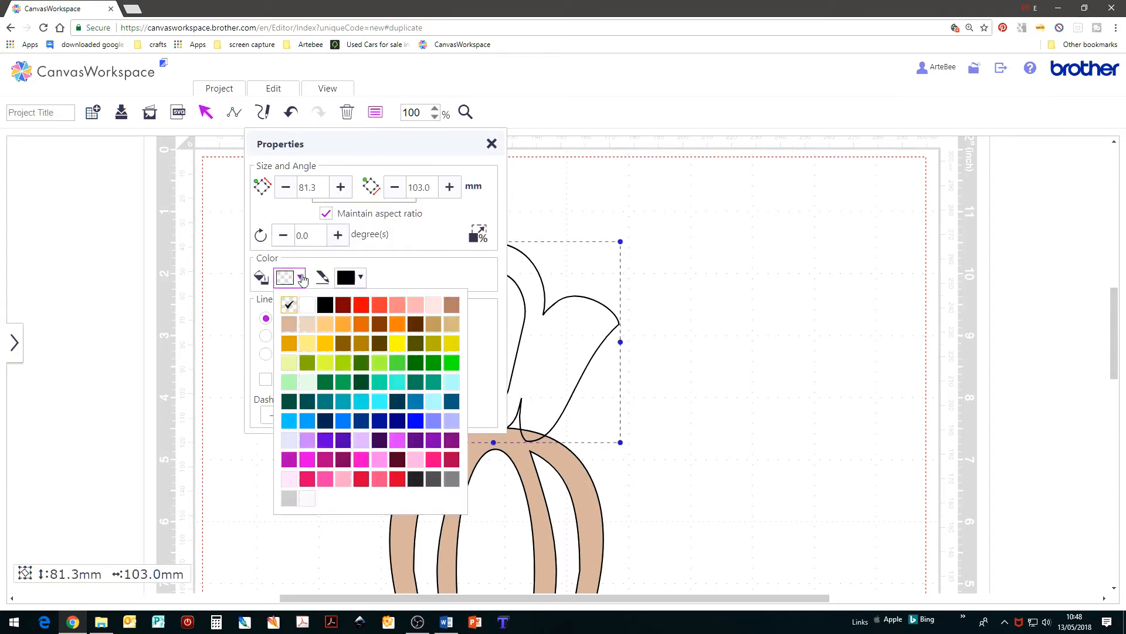
{"action": "left_click", "coordinate": [289, 324]}
{"action": "left_click", "coordinate": [492, 143]}
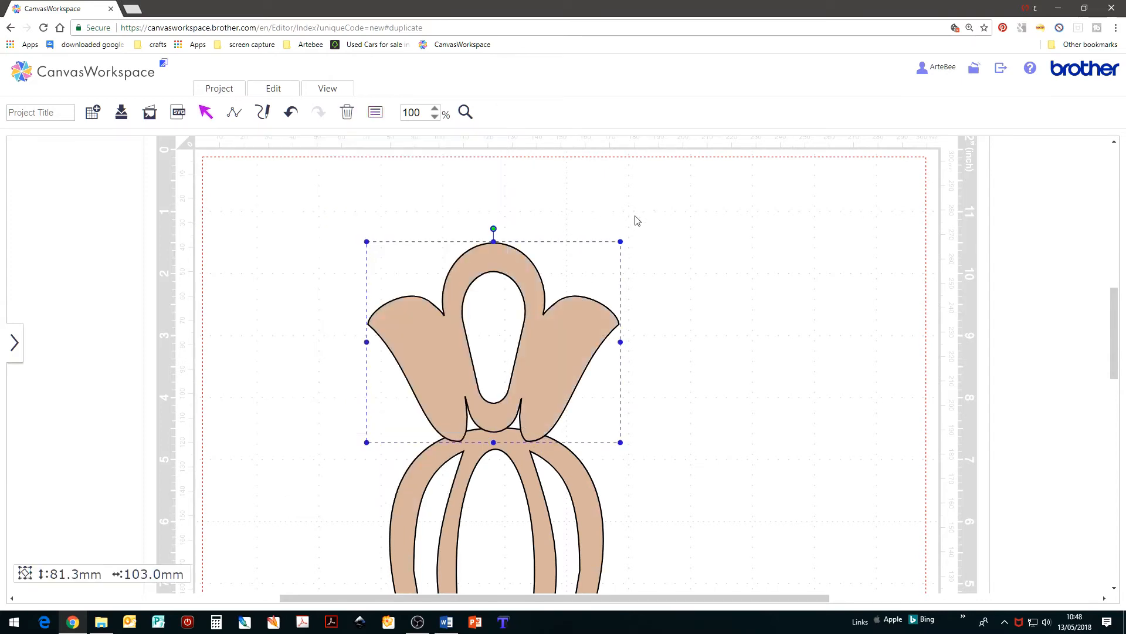
- Move the tan top piece up and slightly right, leaving a gap above the egg-like body
{"action": "left_click", "coordinate": [435, 116]}
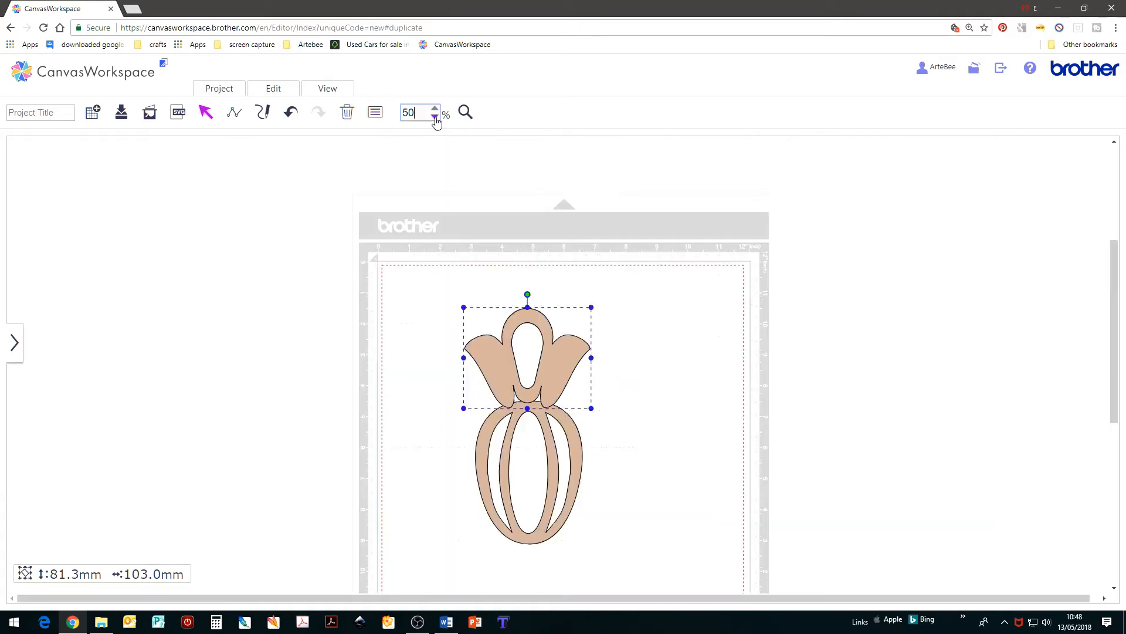
{"action": "left_click", "coordinate": [644, 374]}
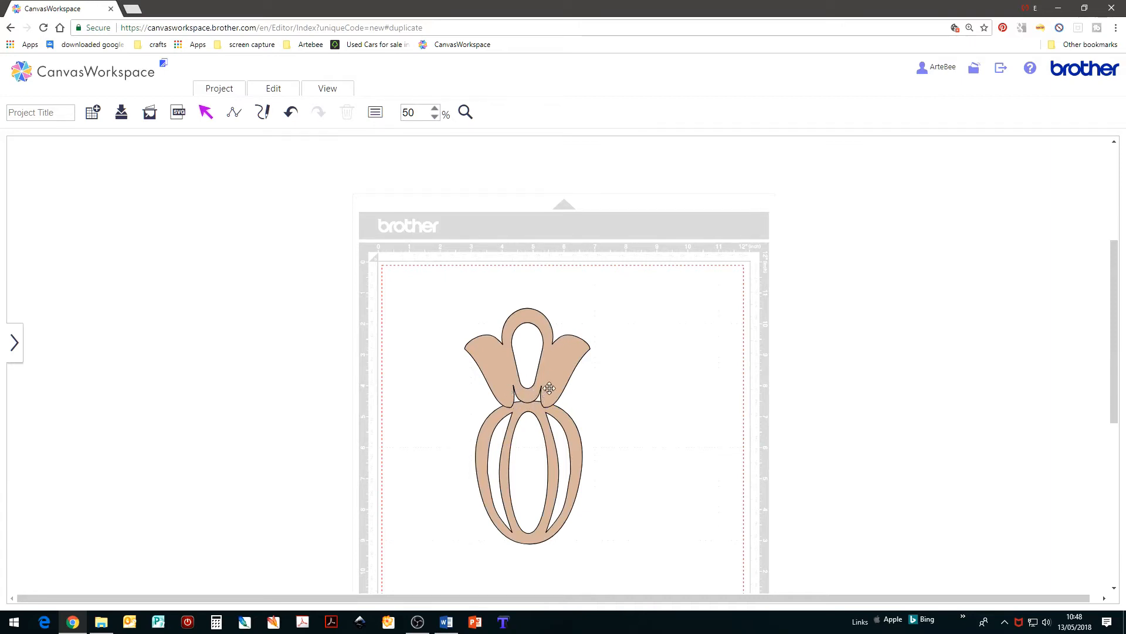
{"action": "left_click_drag", "start_coordinate": [549, 387], "coordinate": [558, 362]}
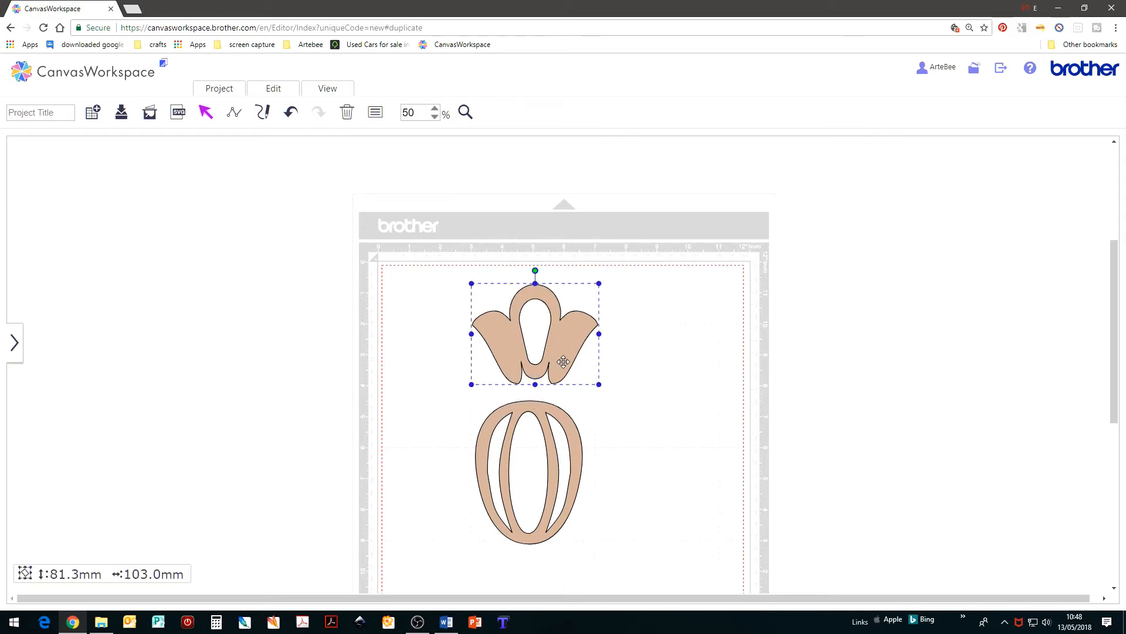
- Add a basic ellipse, place it between the top piece and the body, and shrink it to about 31.3 × 41.8 mm
{"action": "left_click", "coordinate": [14, 351]}
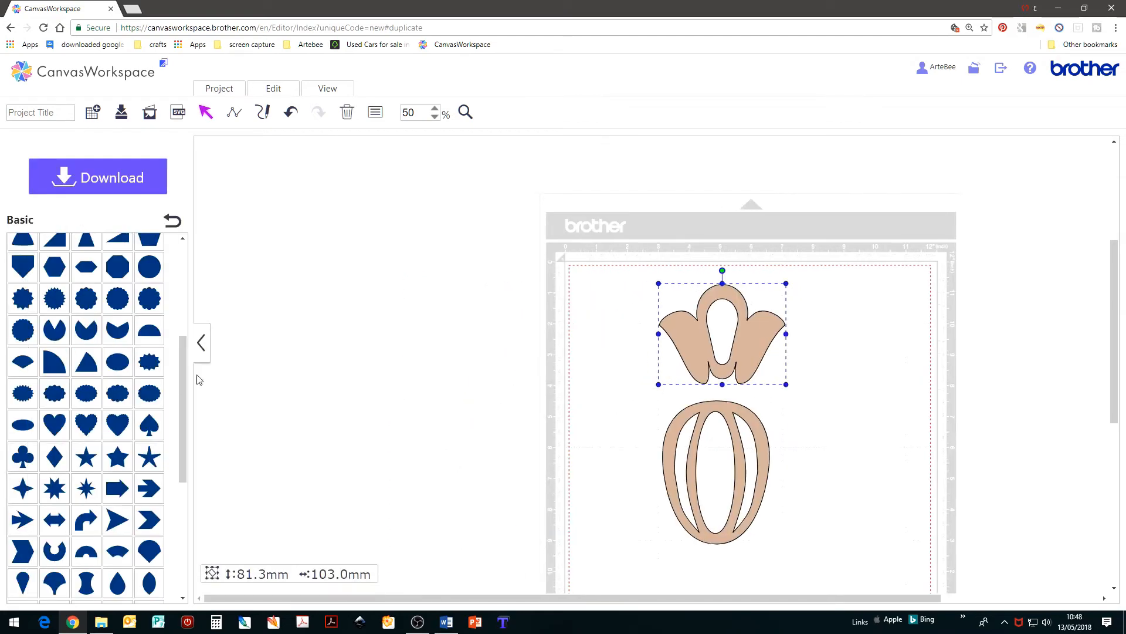
{"action": "left_click", "coordinate": [116, 363]}
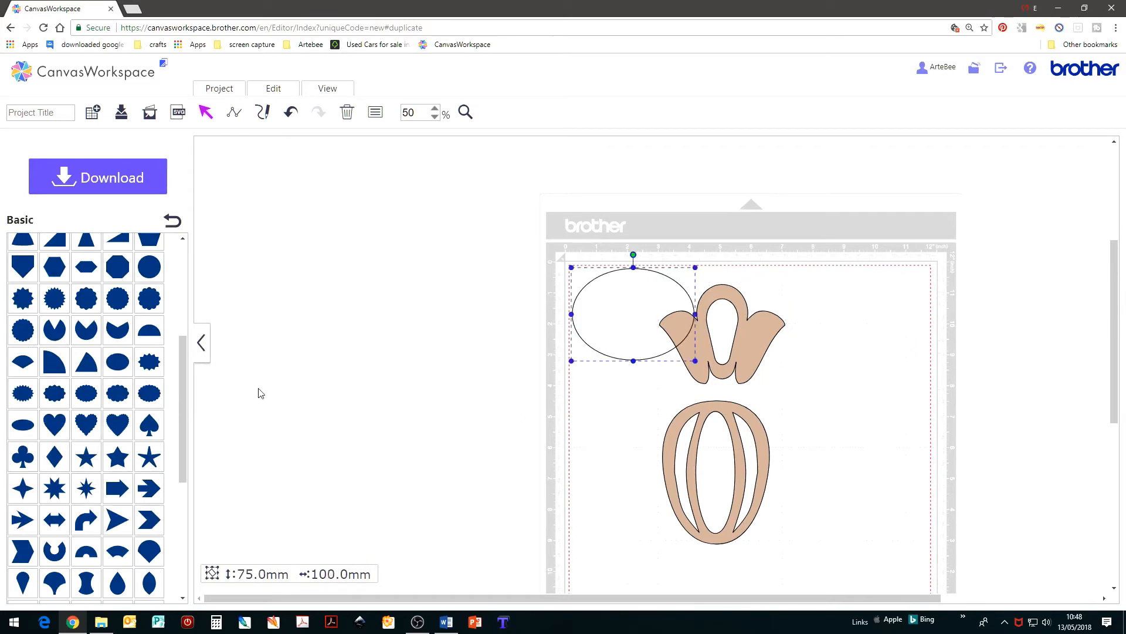
{"action": "left_click", "coordinate": [202, 343]}
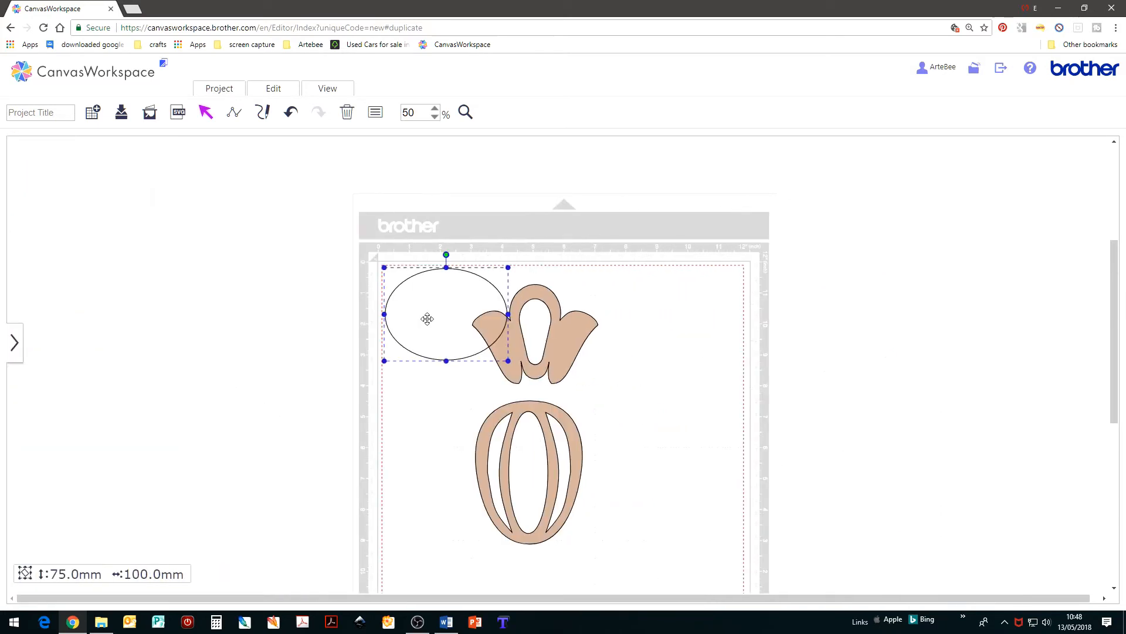
{"action": "left_click_drag", "start_coordinate": [430, 319], "coordinate": [513, 387]}
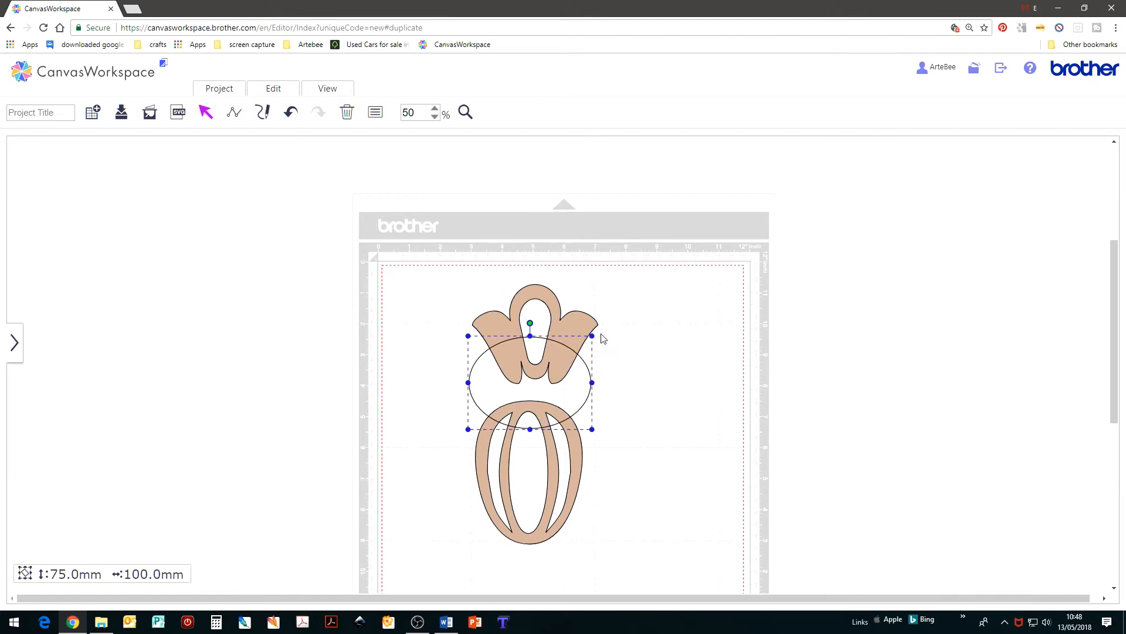
{"action": "left_click_drag", "start_coordinate": [592, 335], "coordinate": [530, 385]}
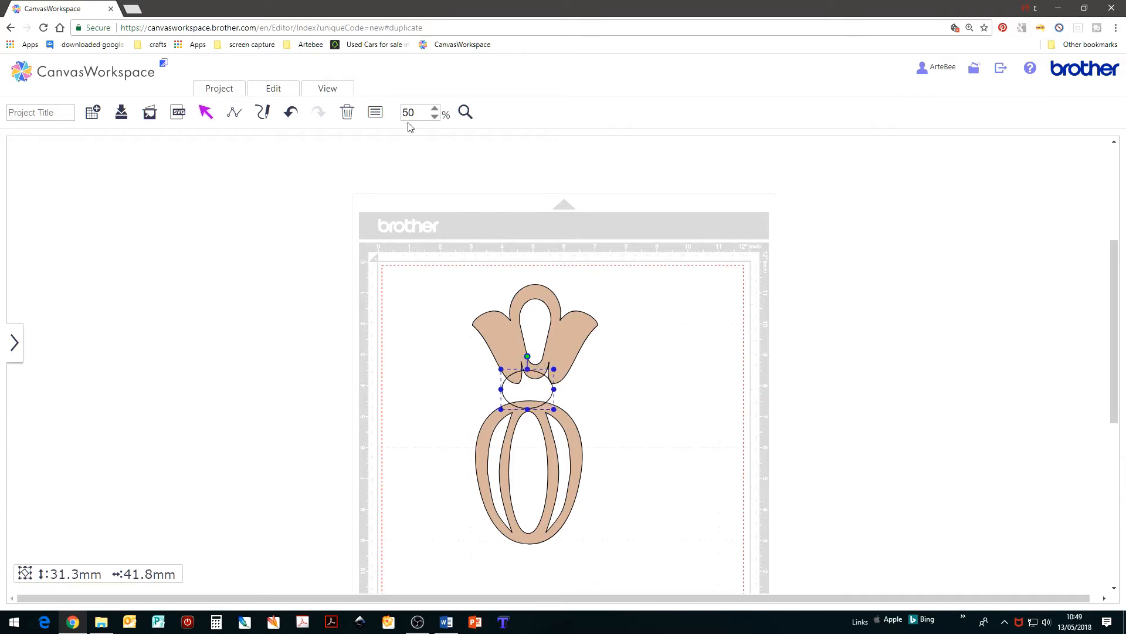
- Fill the small ellipse with a light peach colour
{"action": "left_click", "coordinate": [375, 112]}
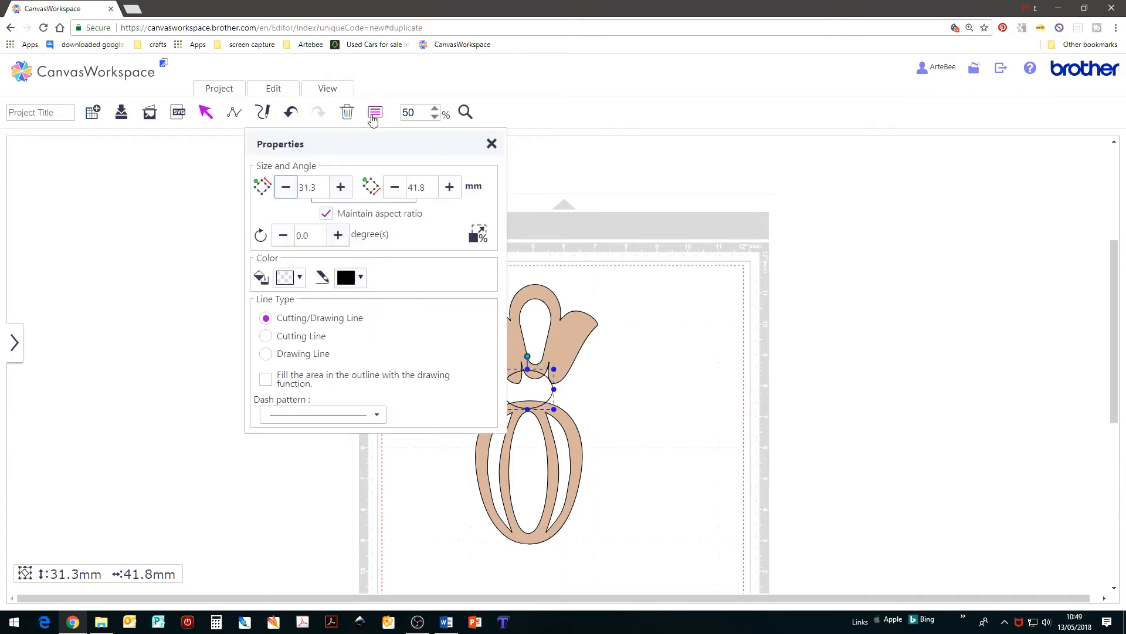
{"action": "left_click", "coordinate": [300, 278]}
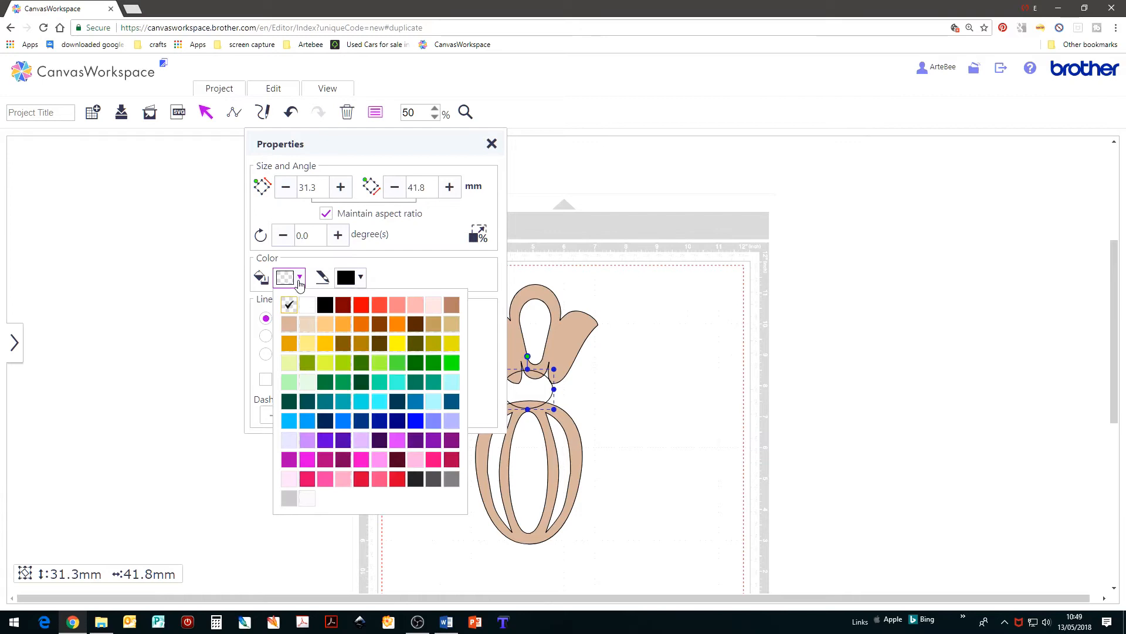
{"action": "left_click", "coordinate": [306, 326]}
{"action": "left_click", "coordinate": [491, 144]}
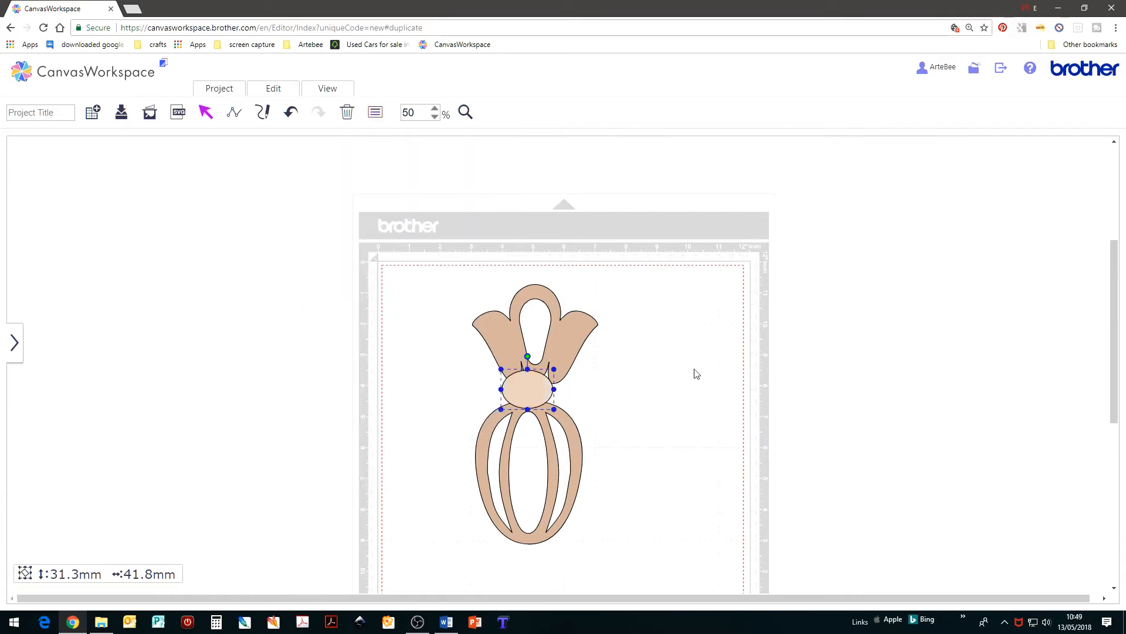
- Align the ellipse, the egg-like body and the top piece on a common horizontal centre
{"action": "left_click", "coordinate": [574, 427], "text": "shift"}
{"action": "left_click", "coordinate": [564, 340], "text": "shift"}
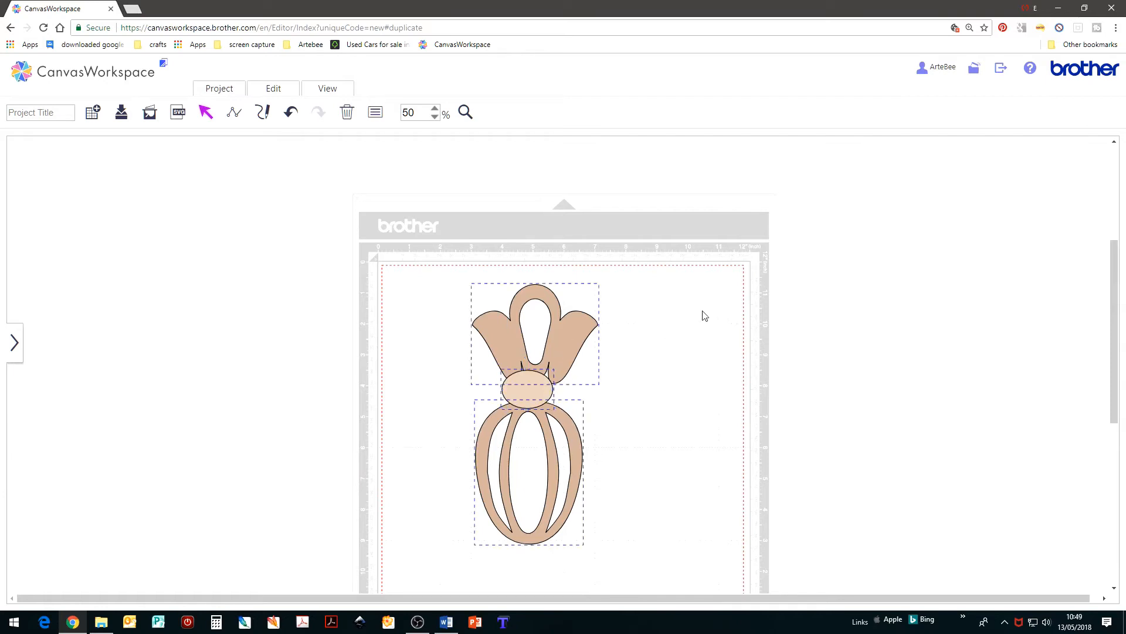
{"action": "left_click", "coordinate": [272, 90]}
{"action": "left_click", "coordinate": [321, 232]}
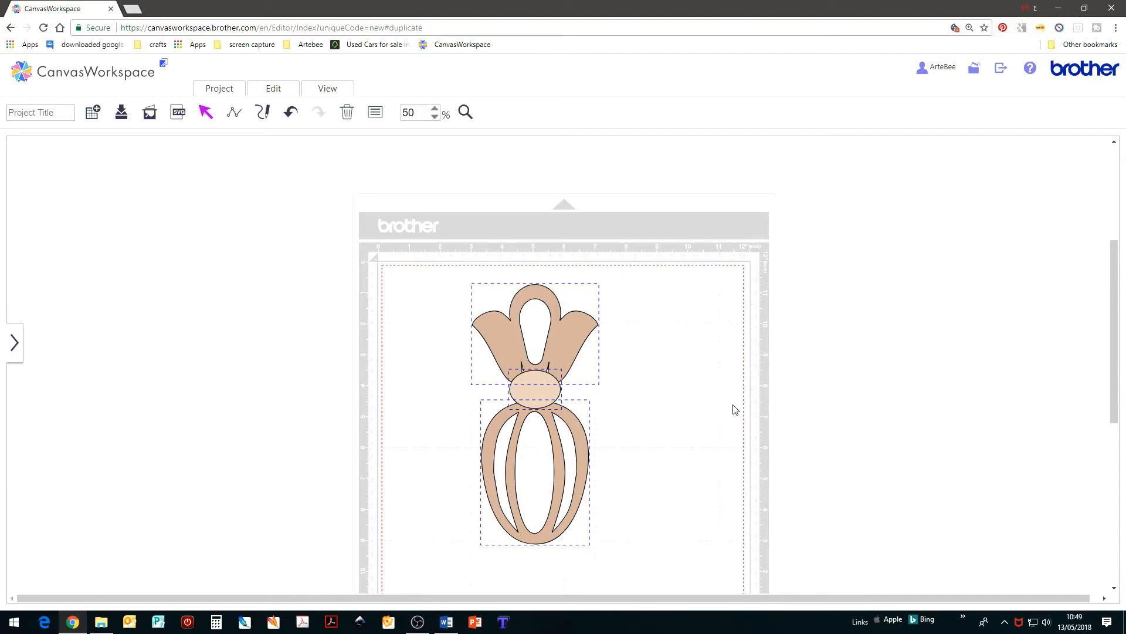
- Nudge only the top piece down until its lower ends and notches are tucked behind the ellipse
{"action": "left_click", "coordinate": [573, 345]}
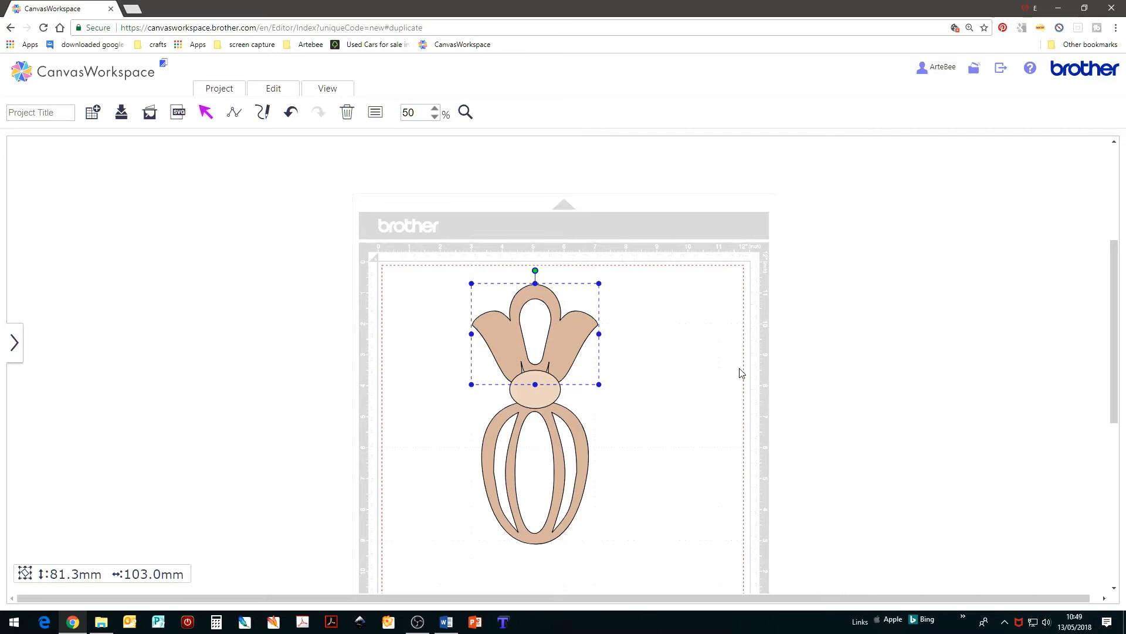
{"action": "key", "text": "Down"}
{"action": "key", "text": "Down"}
{"action": "key", "text": "Down"}
{"action": "key", "text": "Down"}
{"action": "key", "text": "Down"}
{"action": "key", "text": "Down"}
{"action": "key", "text": "Down"}
{"action": "key", "text": "Down"}
{"action": "key", "text": "Down"}
{"action": "key", "text": "Down"}
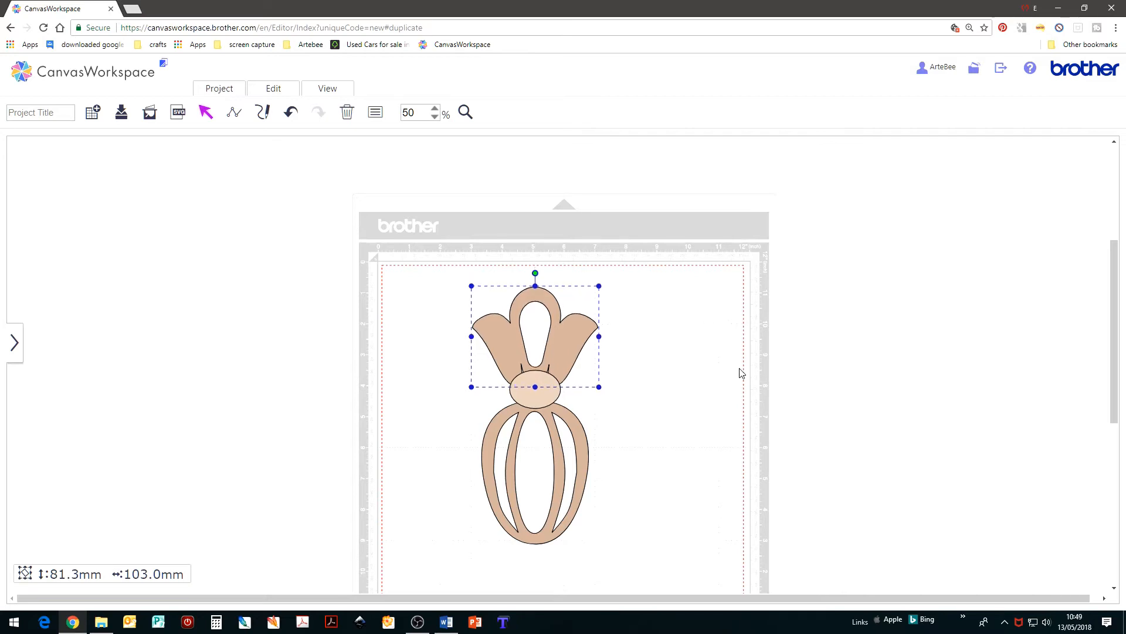
{"action": "key", "text": "Down"}
{"action": "key", "text": "Down"}
{"action": "key", "text": "Down"}
{"action": "key", "text": "Down"}
{"action": "key", "text": "Down"}
{"action": "key", "text": "Down"}
{"action": "key", "text": "Down"}
{"action": "key", "text": "Down"}
{"action": "key", "text": "Down"}
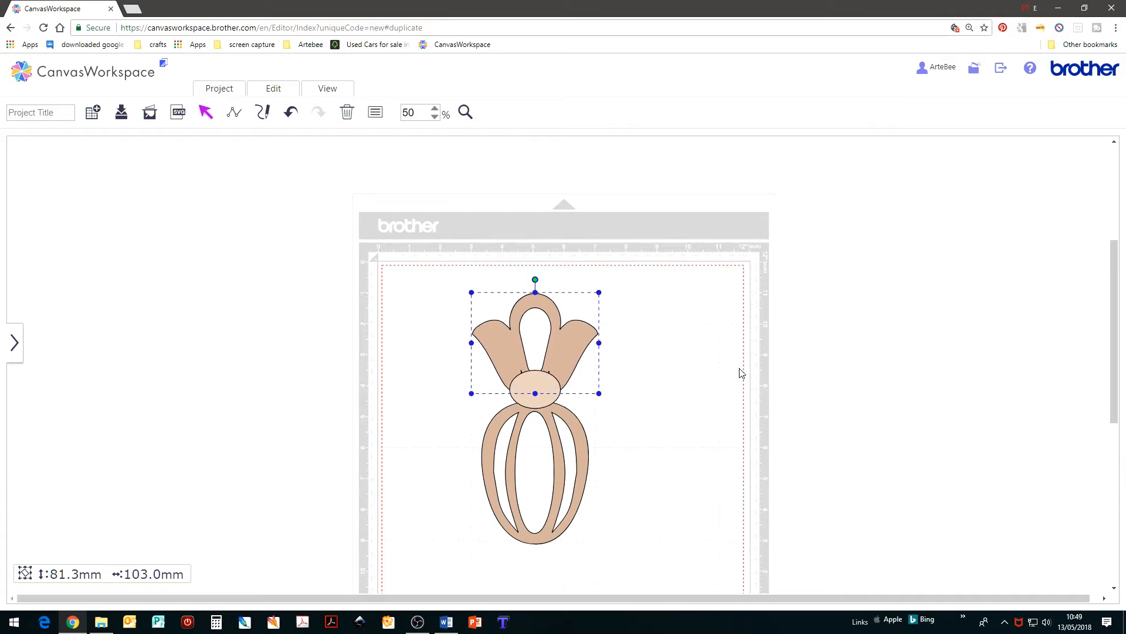
{"action": "key", "text": "Down"}
{"action": "key", "text": "Down"}
{"action": "key", "text": "Down"}
{"action": "key", "text": "Down"}
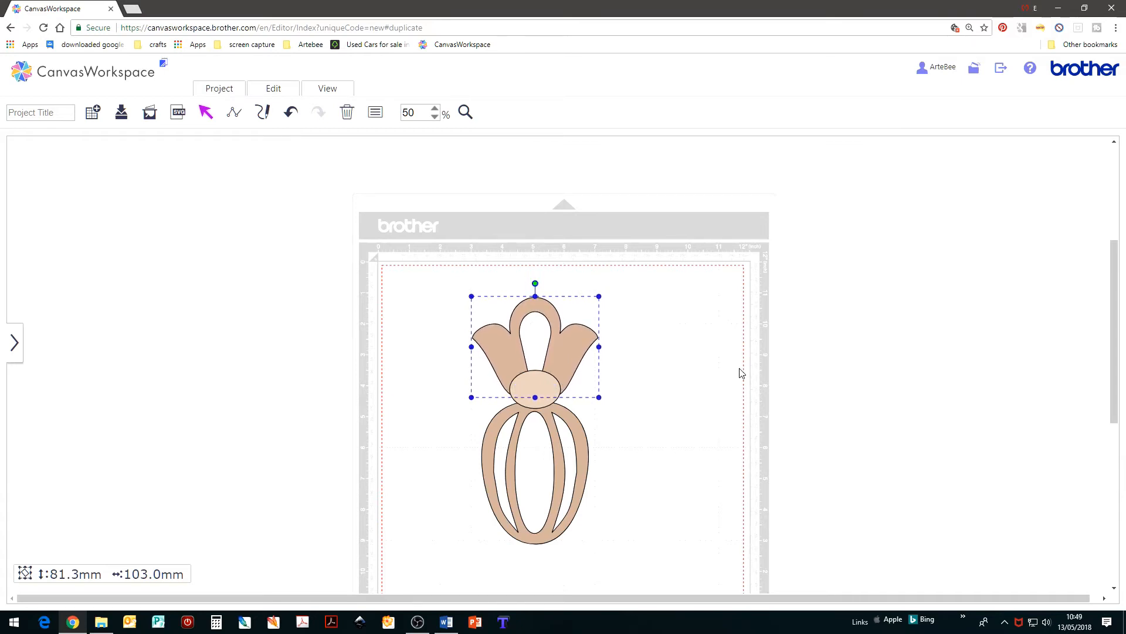
- Fine-tune the top piece's height in small nudges up and down, keeping its lower notches hidden behind the ellipse
{"action": "left_click", "coordinate": [465, 112]}
{"action": "left_click_drag", "start_coordinate": [441, 356], "coordinate": [685, 476]}
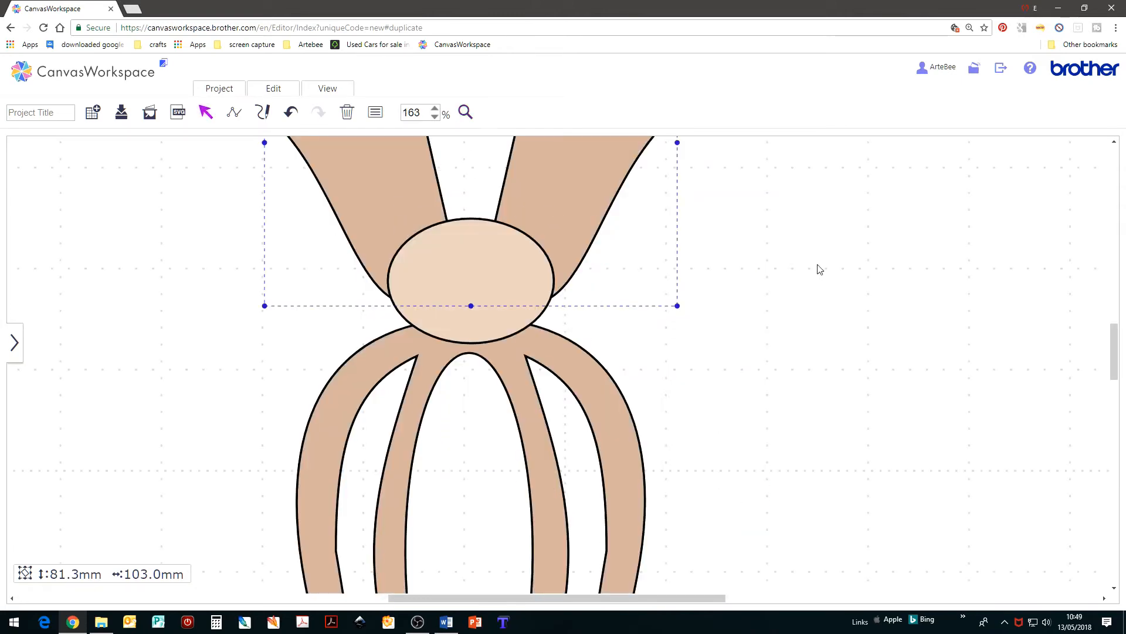
{"action": "key", "text": "Up"}
{"action": "key", "text": "Up"}
{"action": "key", "text": "Up"}
{"action": "key", "text": "Up"}
{"action": "key", "text": "Up"}
{"action": "key", "text": "Up"}
{"action": "key", "text": "Up"}
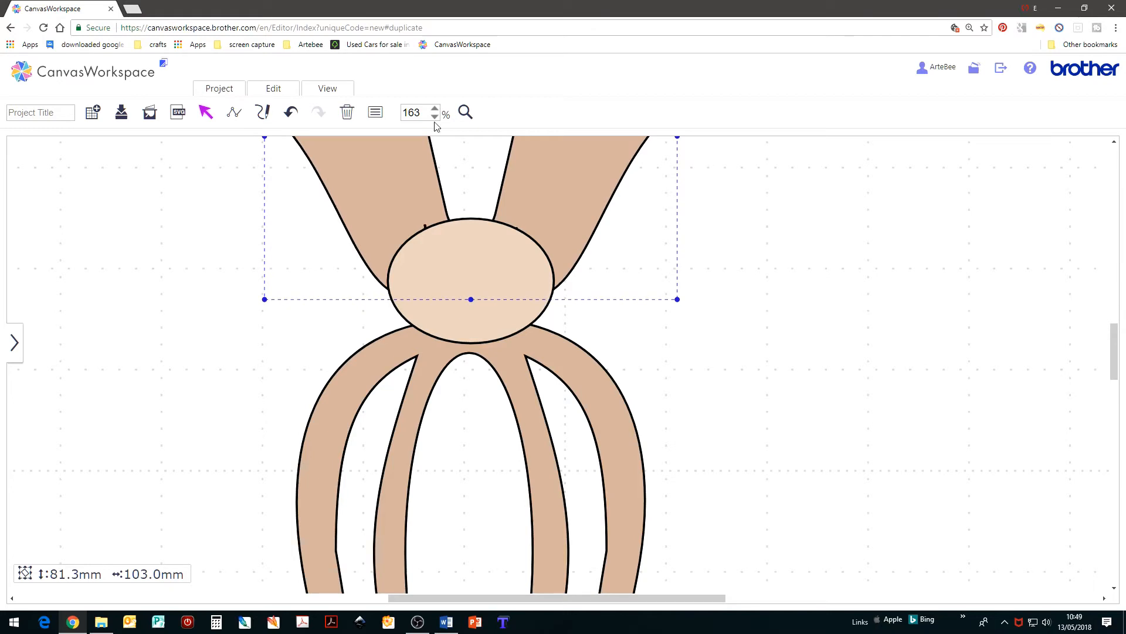
{"action": "key", "text": "Up"}
{"action": "key", "text": "Up"}
{"action": "key", "text": "Up"}
{"action": "key", "text": "Up"}
{"action": "key", "text": "Up"}
{"action": "key", "text": "Up"}
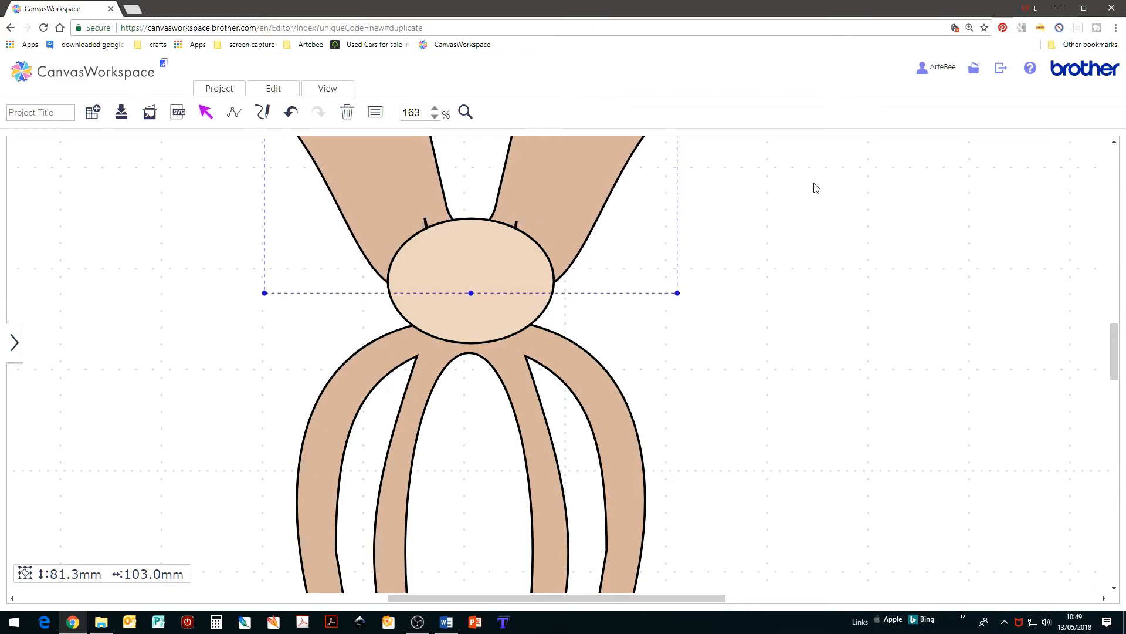
{"action": "key", "text": "Down"}
{"action": "key", "text": "Down"}
{"action": "key", "text": "Down"}
{"action": "key", "text": "Down"}
{"action": "key", "text": "Down"}
{"action": "key", "text": "Down"}
{"action": "key", "text": "Down"}
{"action": "key", "text": "Down"}
{"action": "key", "text": "Down"}
{"action": "key", "text": "Down"}
{"action": "key", "text": "Down"}
{"action": "key", "text": "Down"}
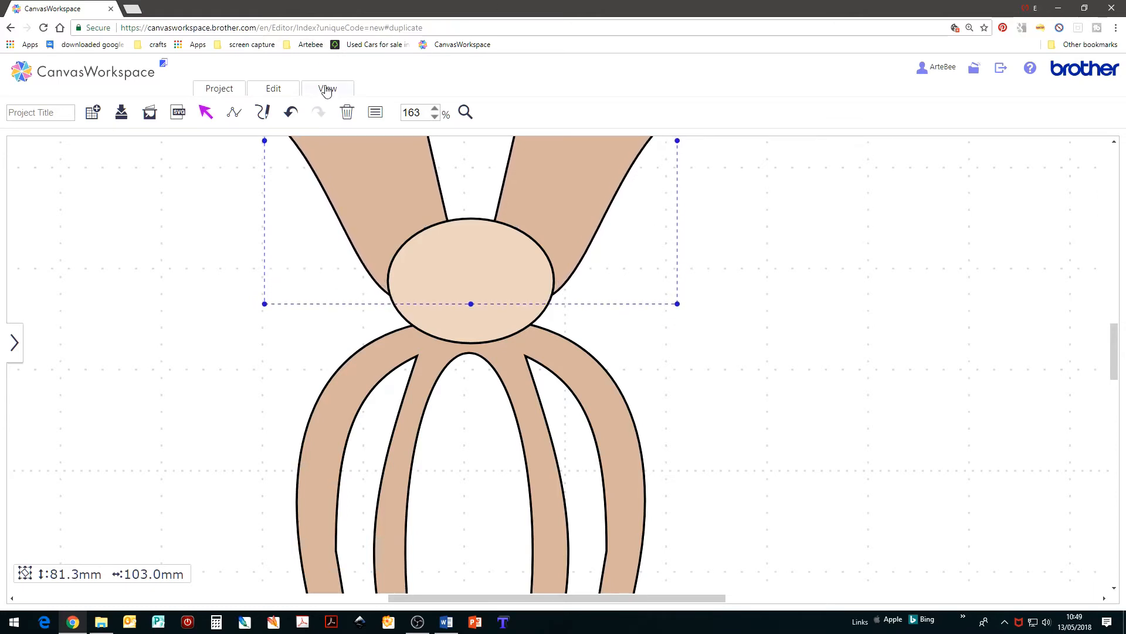
- Weld the top piece, ellipse and egg-like body into a single shape and select the result
{"action": "left_click", "coordinate": [367, 130]}
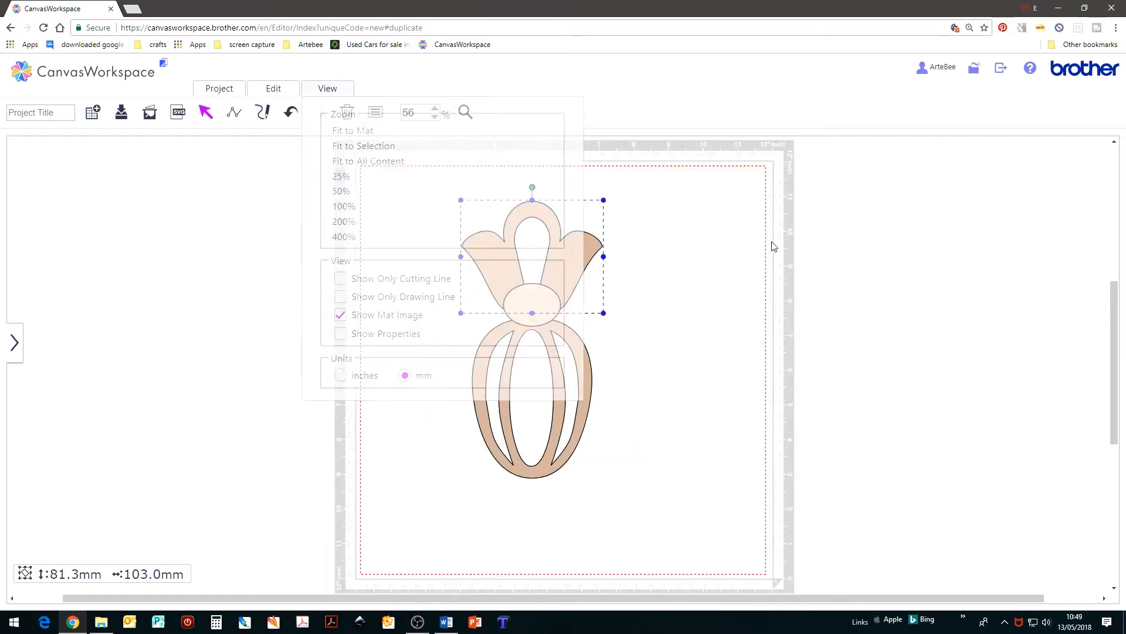
{"action": "left_click", "coordinate": [692, 266]}
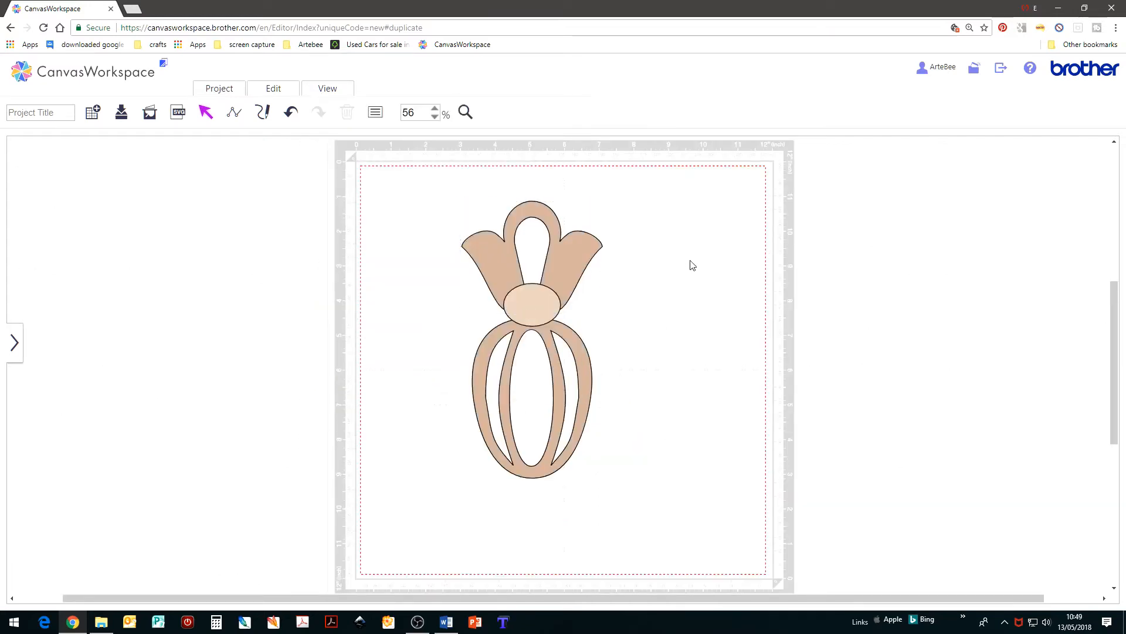
{"action": "left_click_drag", "start_coordinate": [429, 244], "coordinate": [673, 397]}
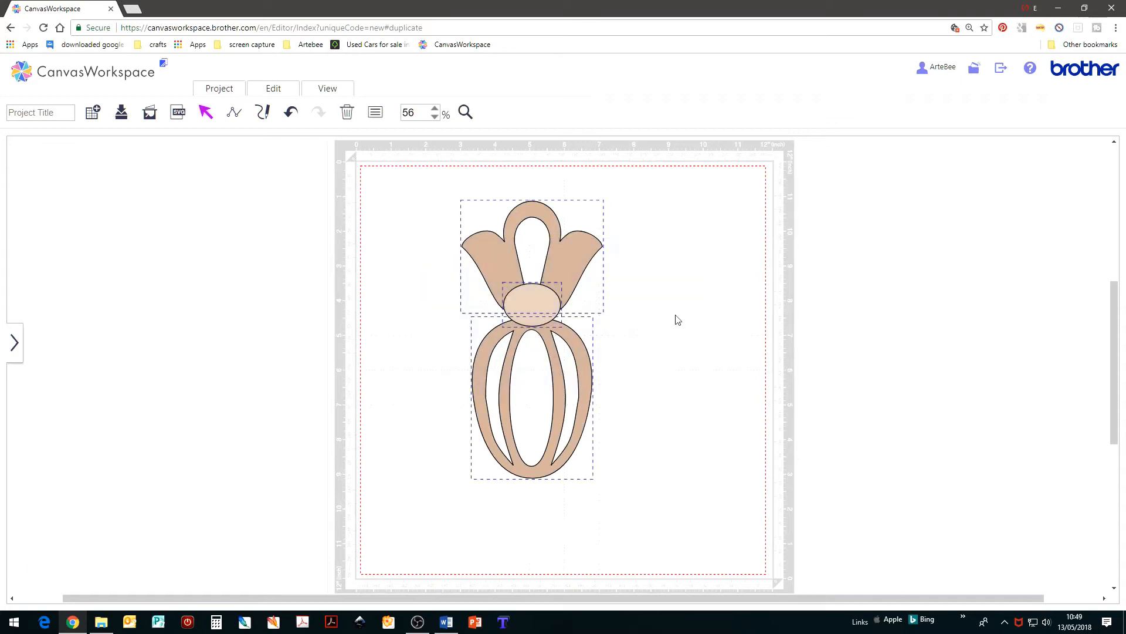
{"action": "right_click", "coordinate": [677, 245]}
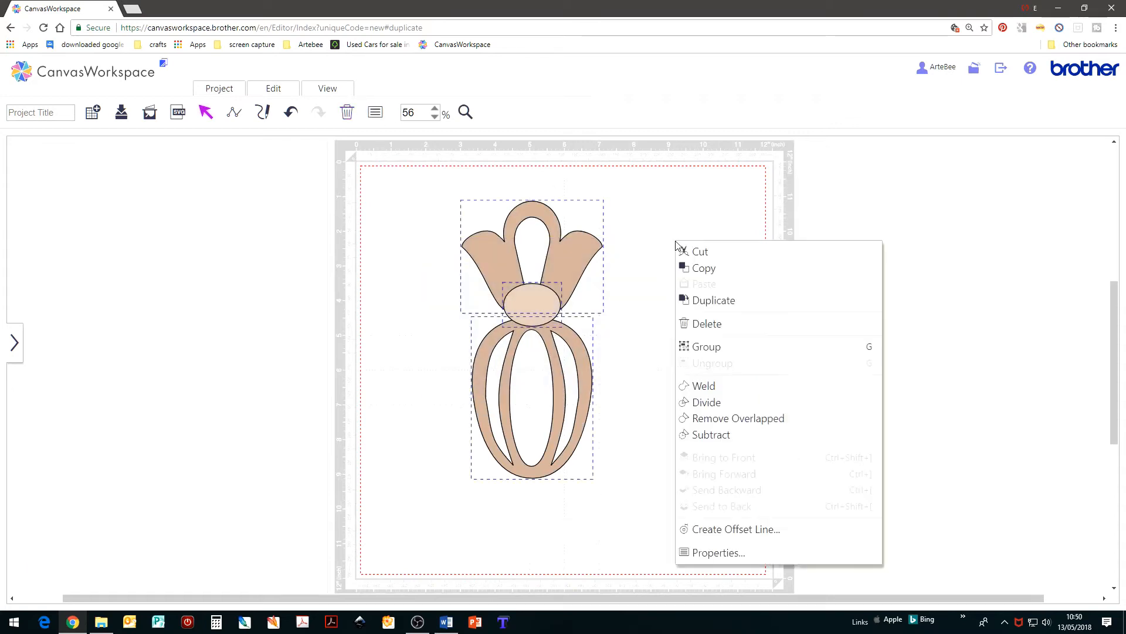
{"action": "left_click", "coordinate": [705, 388]}
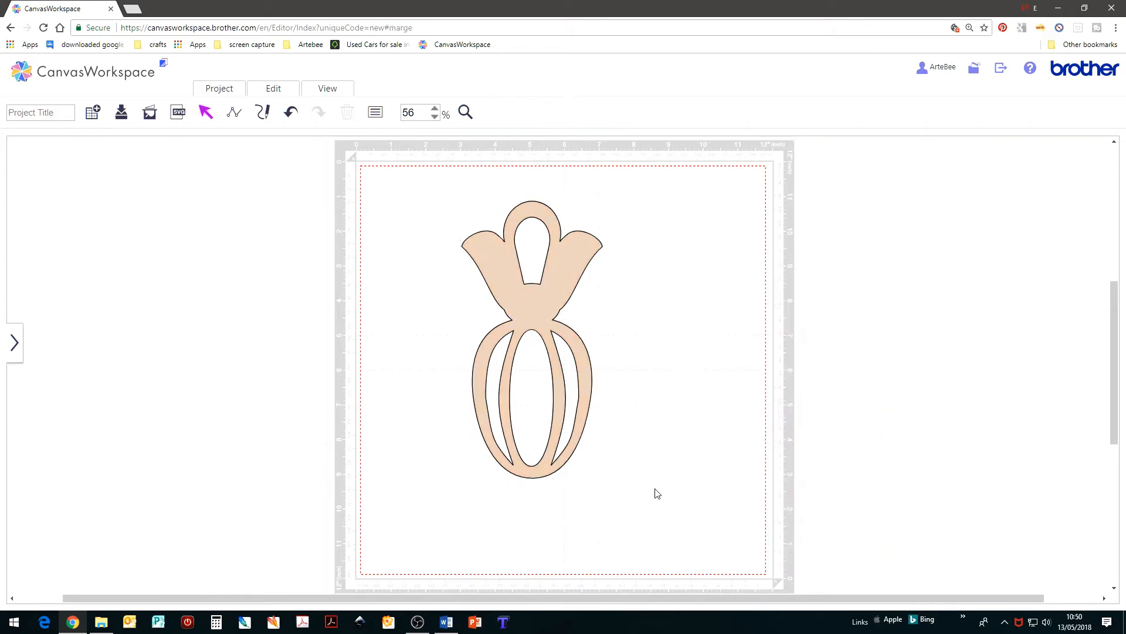
{"action": "left_click", "coordinate": [561, 286]}
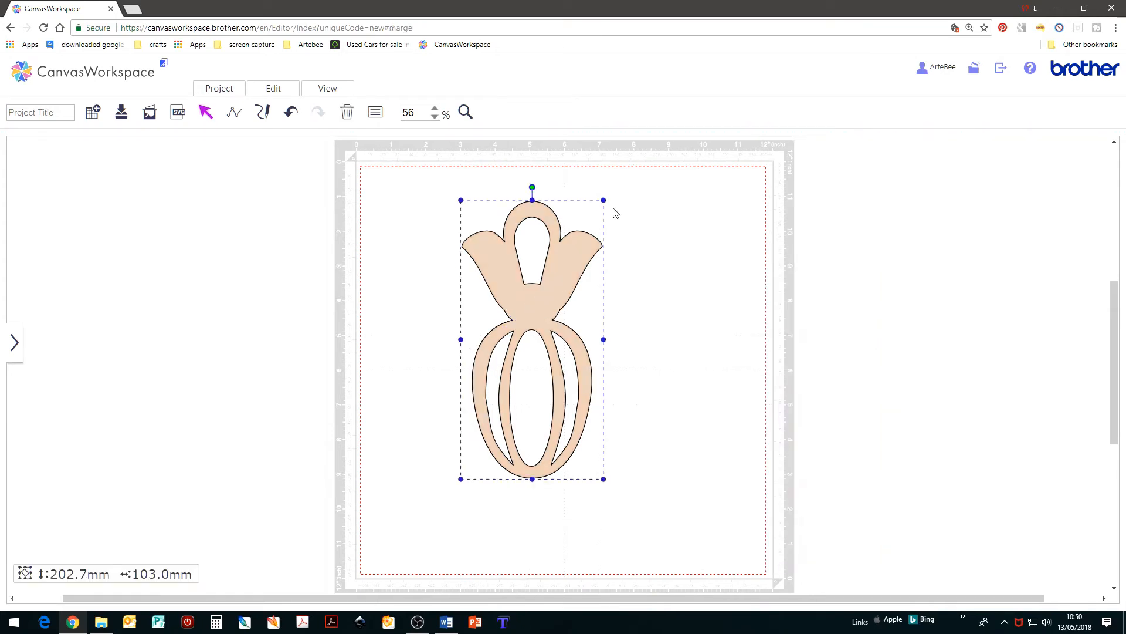
- Shrink the welded shape, and draw a straight slanted four-point stem beneath it, about 87 mm high and 51 mm wide
{"action": "left_click_drag", "start_coordinate": [604, 200], "coordinate": [536, 332]}
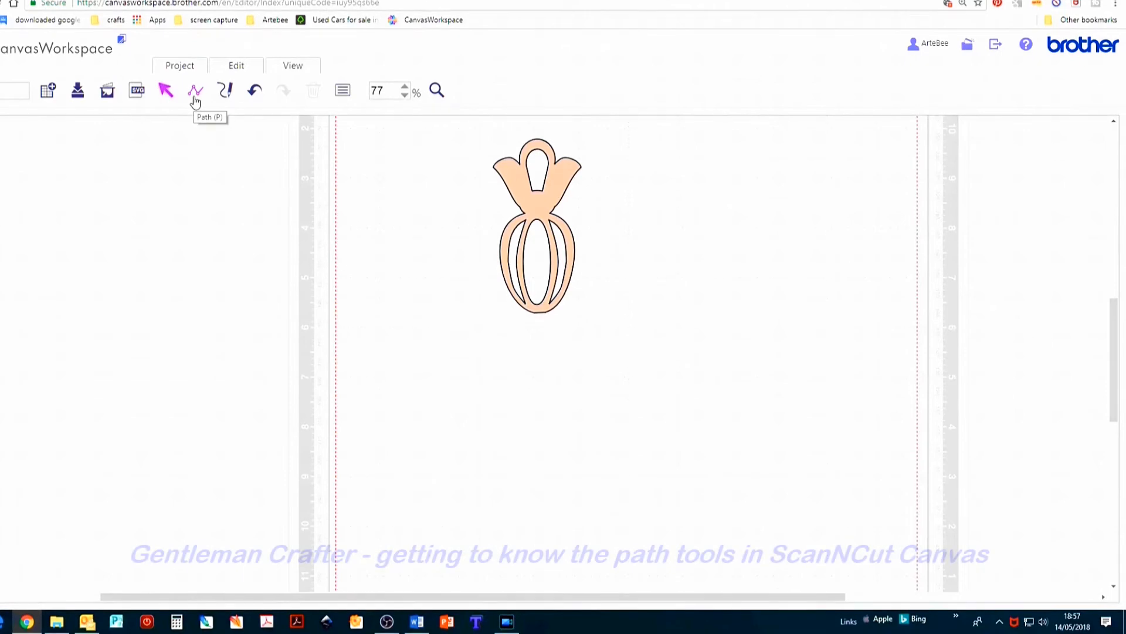
{"action": "left_click", "coordinate": [198, 97]}
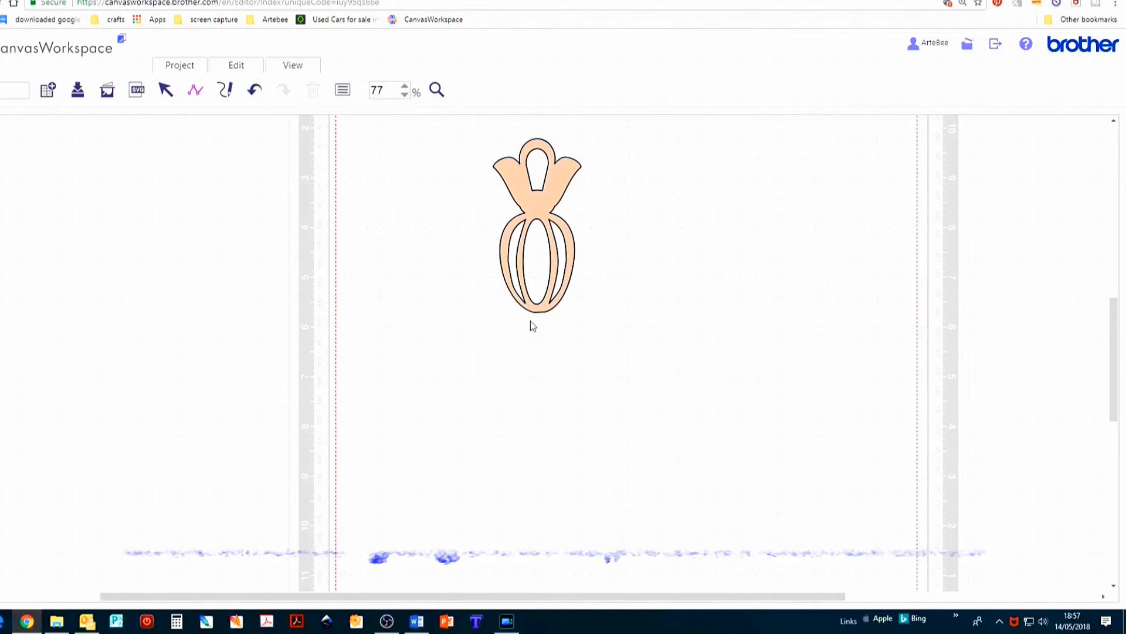
{"action": "left_click", "coordinate": [531, 322]}
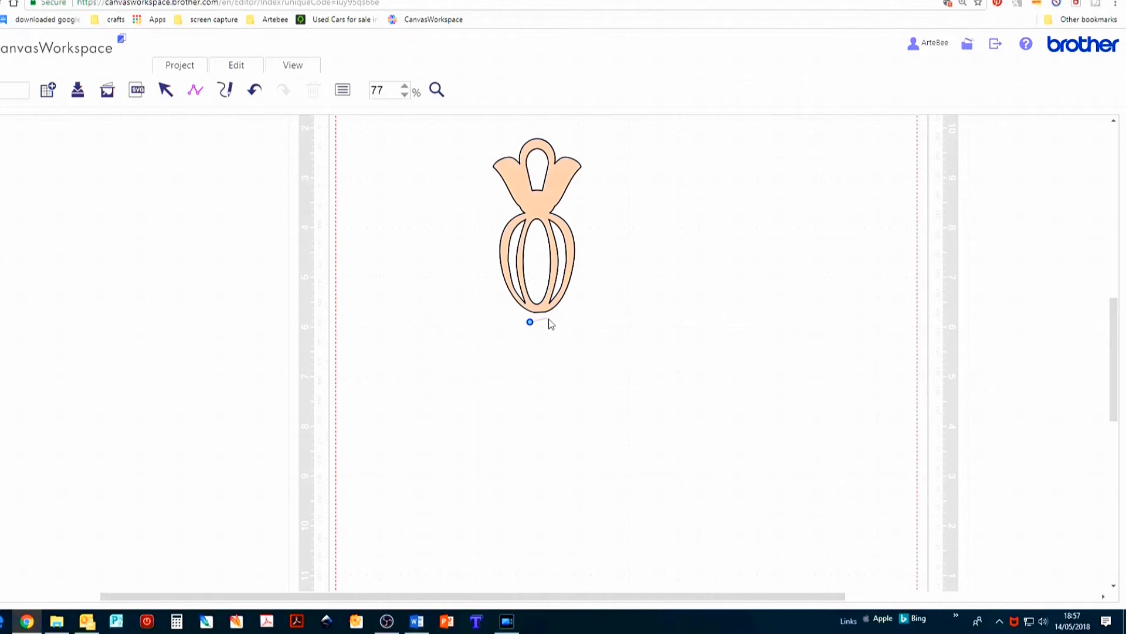
{"action": "left_click", "coordinate": [550, 322]}
{"action": "left_click", "coordinate": [631, 487]}
{"action": "left_click", "coordinate": [615, 491]}
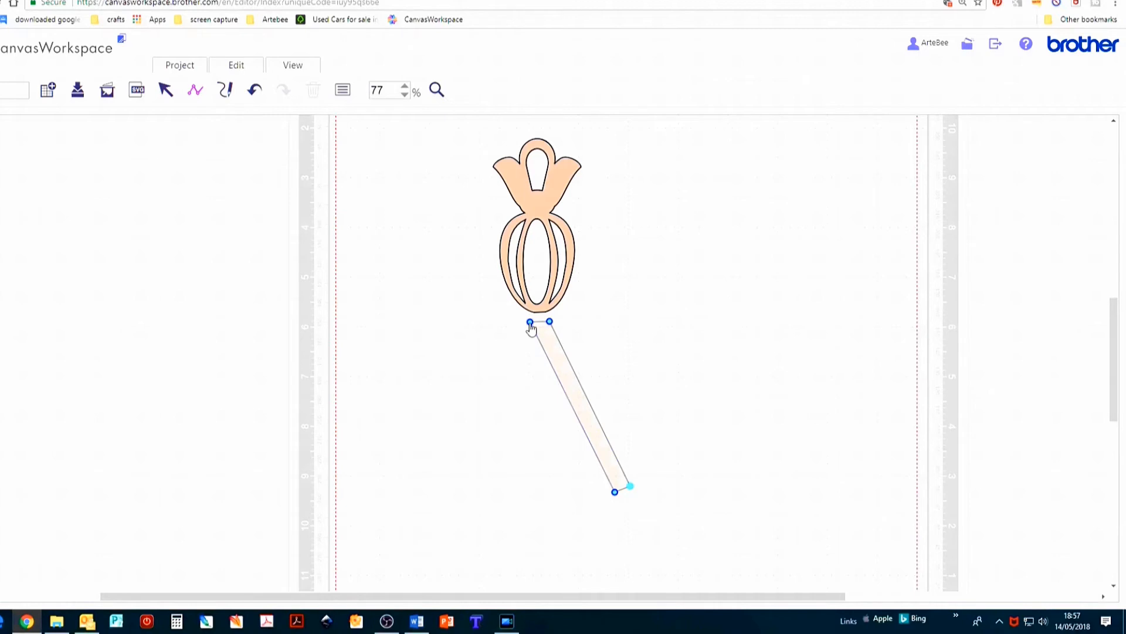
{"action": "left_click", "coordinate": [529, 321]}
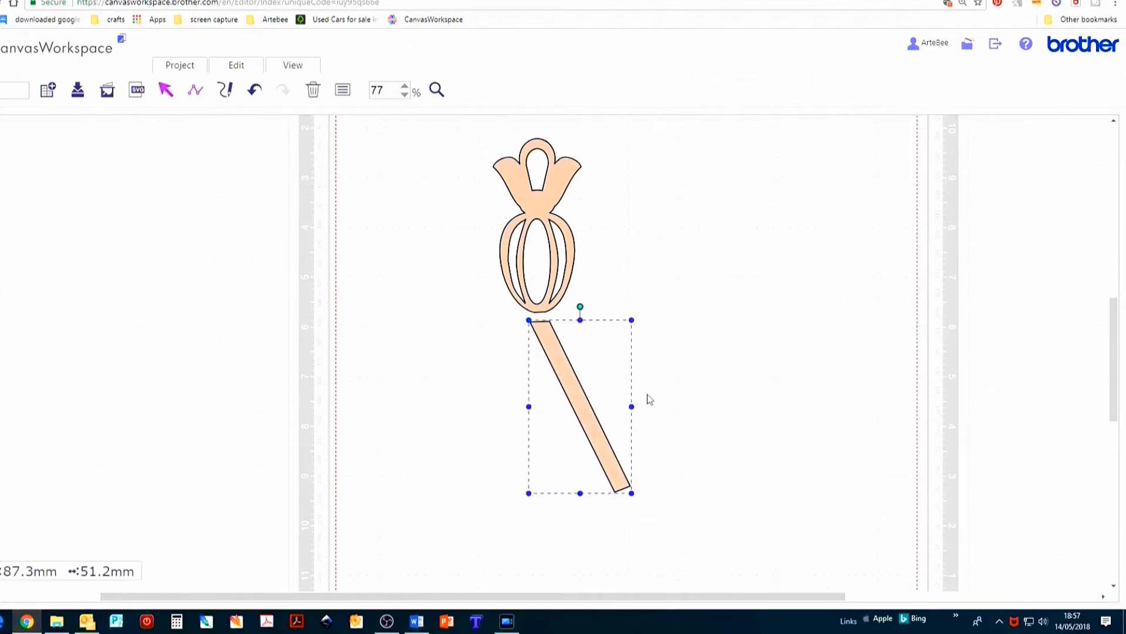
- Narrow the stem's bounding box to about 35 mm wide and rotate the stem slightly counterclockwise
{"action": "left_click_drag", "start_coordinate": [631, 407], "coordinate": [613, 409]}
{"action": "left_click_drag", "start_coordinate": [529, 407], "coordinate": [542, 406]}
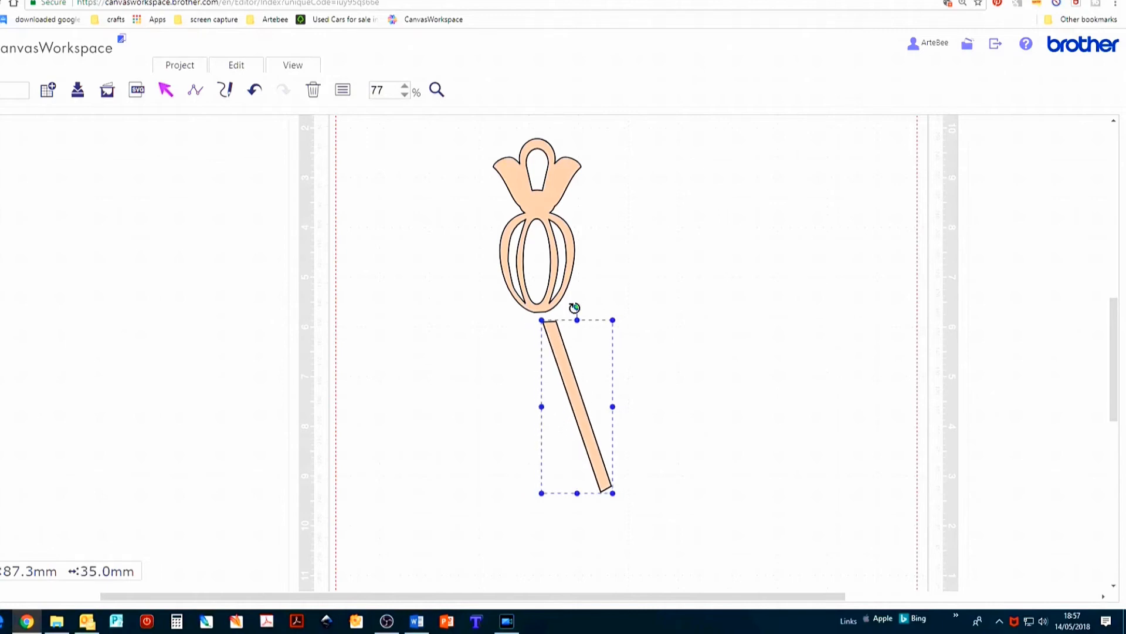
{"action": "left_click_drag", "start_coordinate": [578, 306], "coordinate": [570, 307]}
{"action": "left_click", "coordinate": [681, 355]}
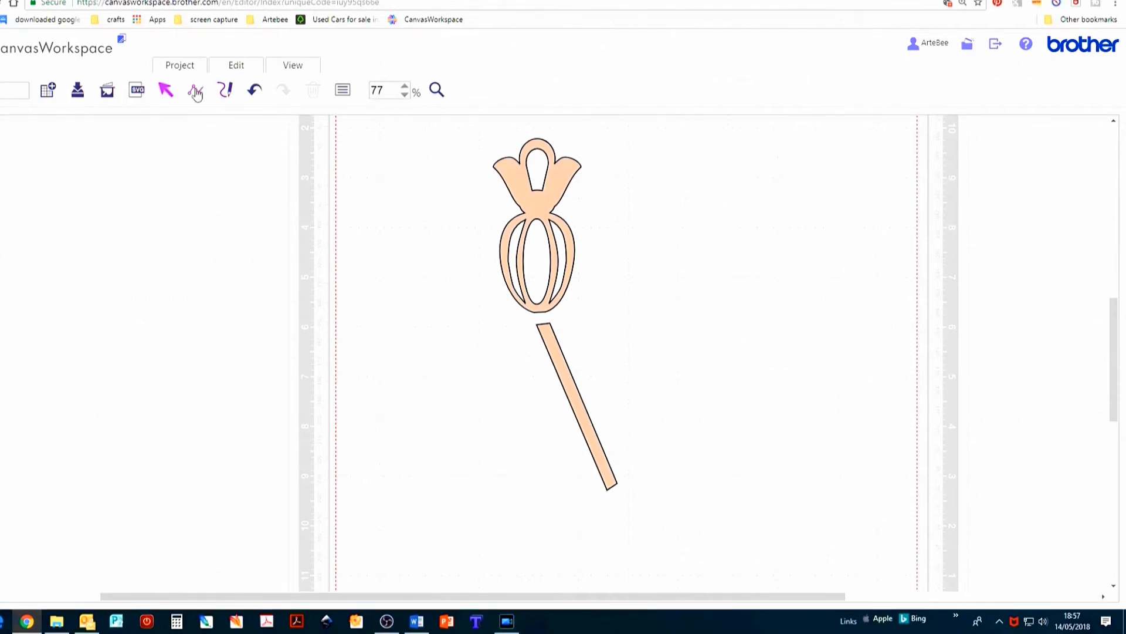
- Draw a second four-point strip with one curved long side beside the stem, about 72 mm high and 51 mm wide
{"action": "left_click", "coordinate": [618, 317]}
{"action": "left_click", "coordinate": [629, 311]}
{"action": "left_click", "coordinate": [695, 436]}
{"action": "left_click_drag", "start_coordinate": [703, 441], "coordinate": [753, 468]}
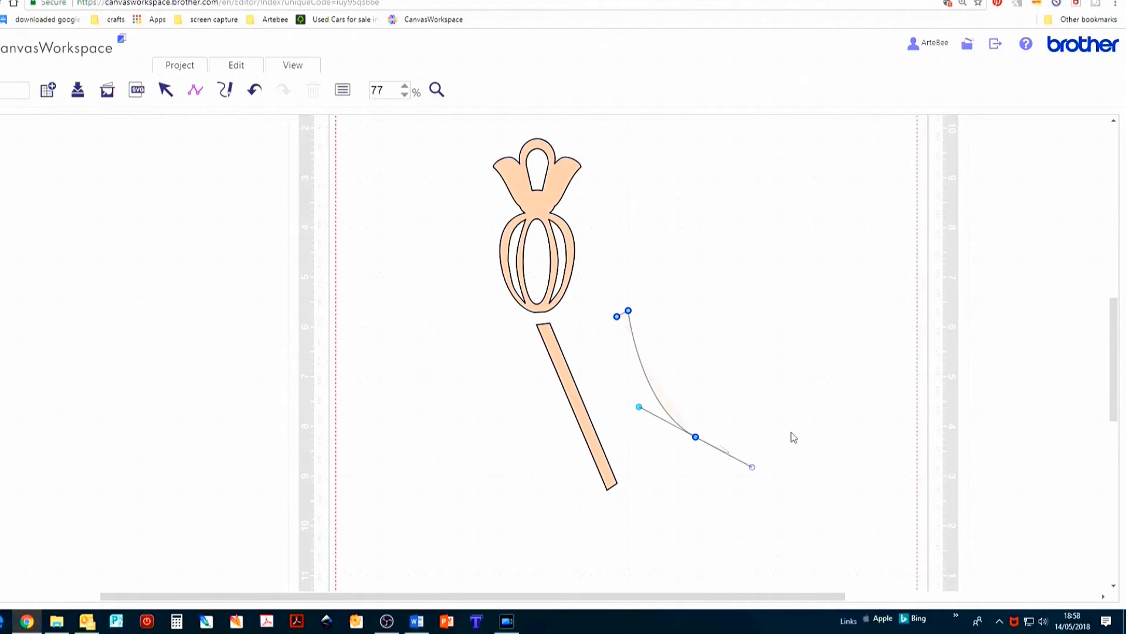
{"action": "left_click", "coordinate": [680, 441]}
{"action": "left_click", "coordinate": [617, 318]}
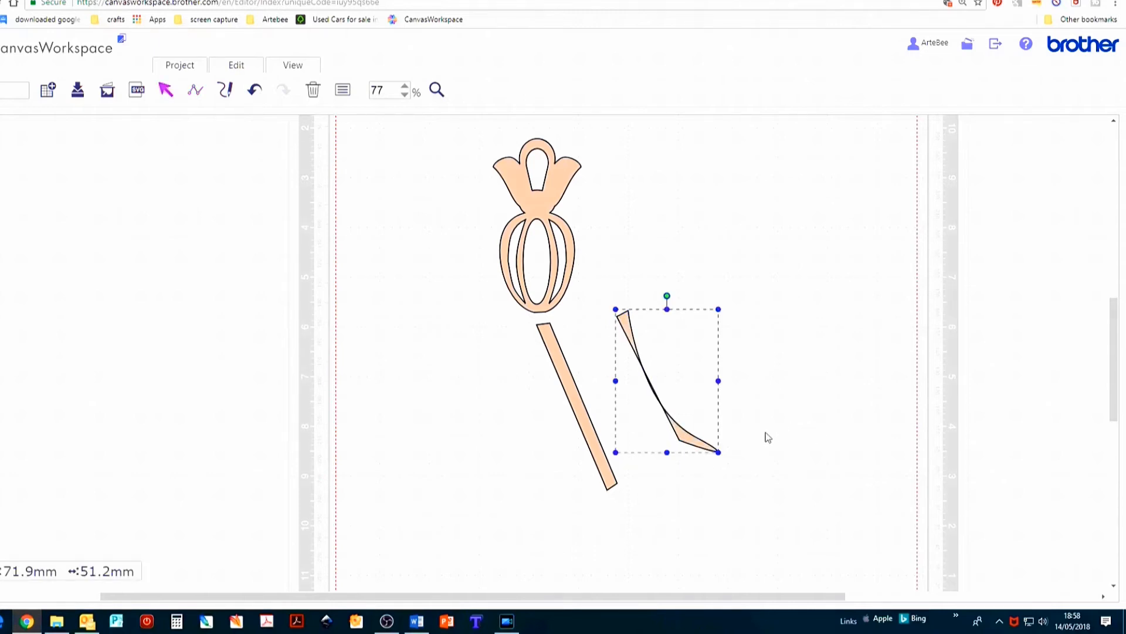
- Bend the second strip's other long side to match the curved one and make its lower end segment straight
{"action": "double_click", "coordinate": [679, 436]}
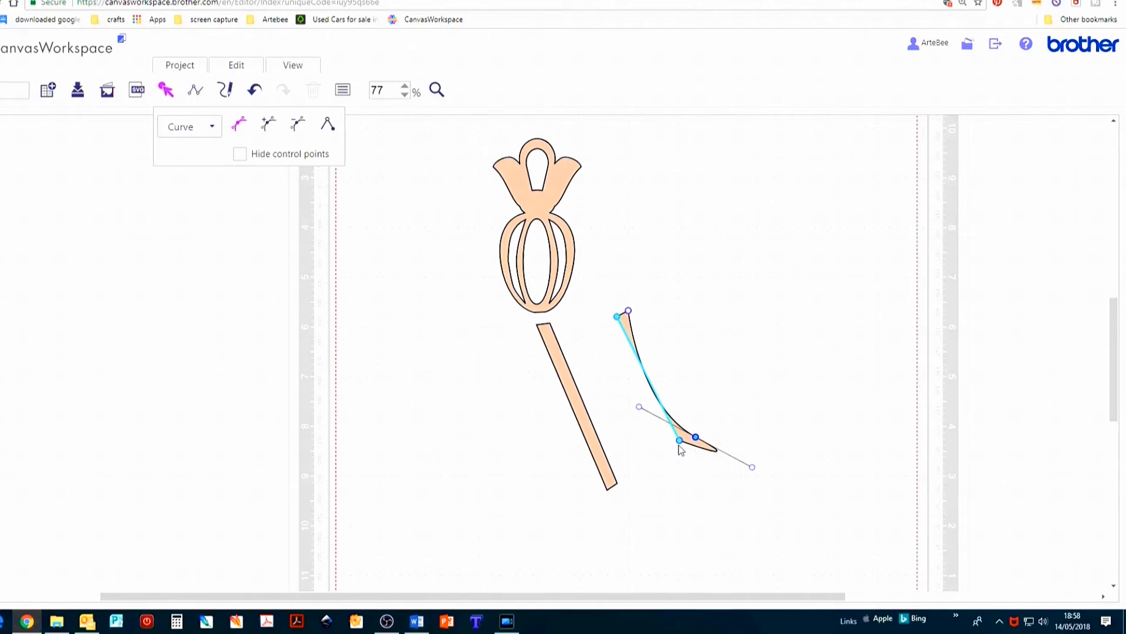
{"action": "left_click_drag", "start_coordinate": [679, 441], "coordinate": [645, 417]}
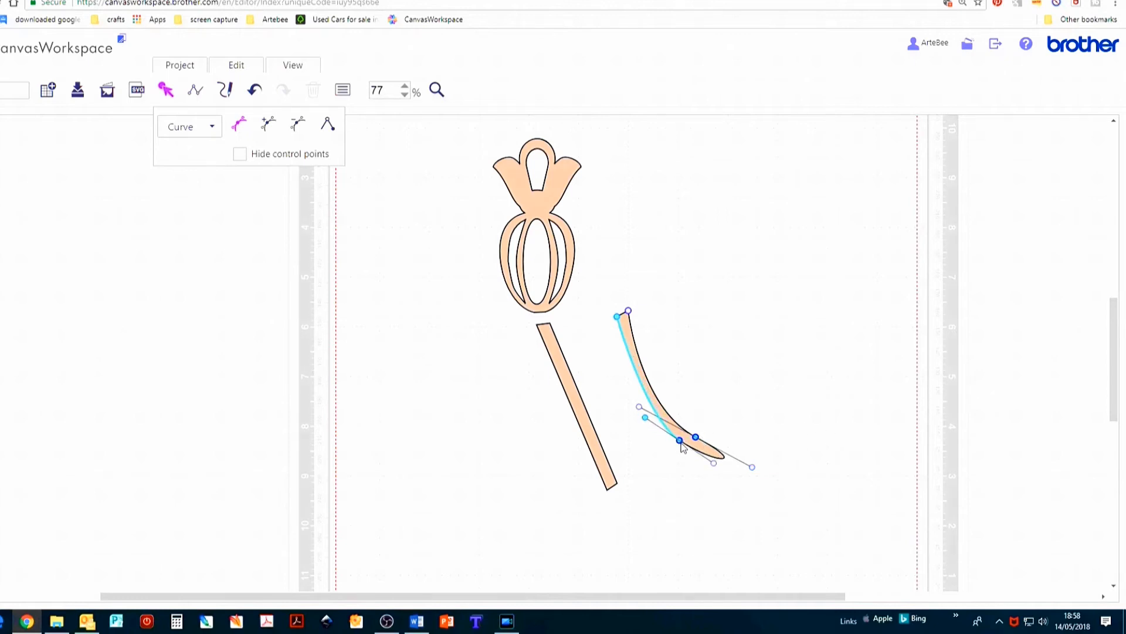
{"action": "left_click", "coordinate": [212, 127]}
{"action": "left_click", "coordinate": [189, 148]}
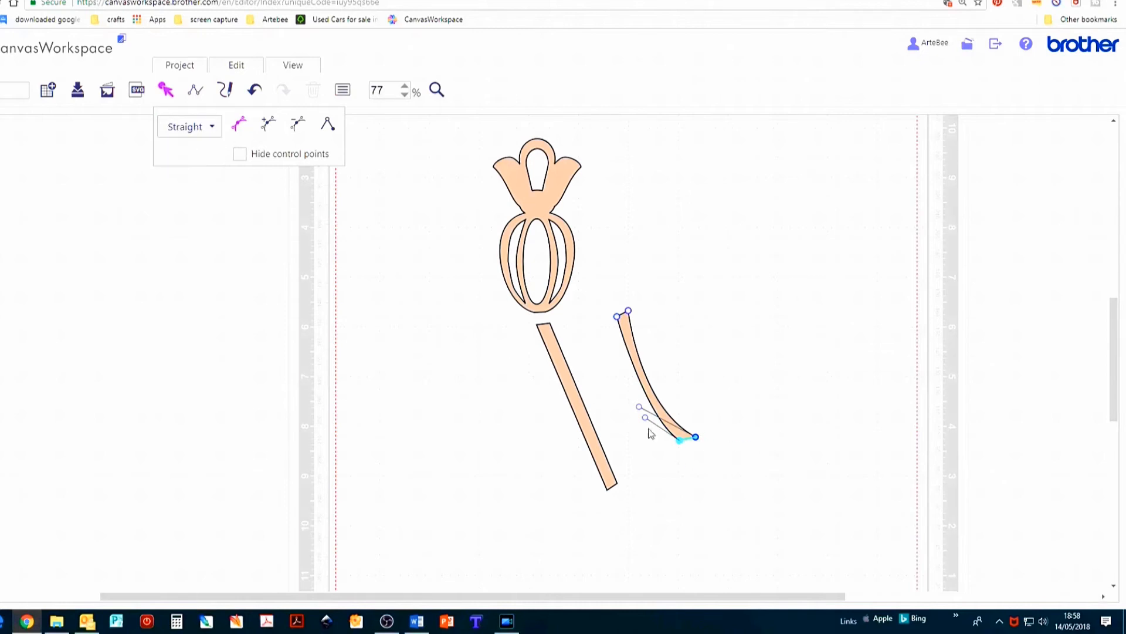
- Finish editing the curved strip's points and delete the strip
{"action": "left_click_drag", "start_coordinate": [602, 283], "coordinate": [689, 418]}
{"action": "double_click", "coordinate": [658, 403]}
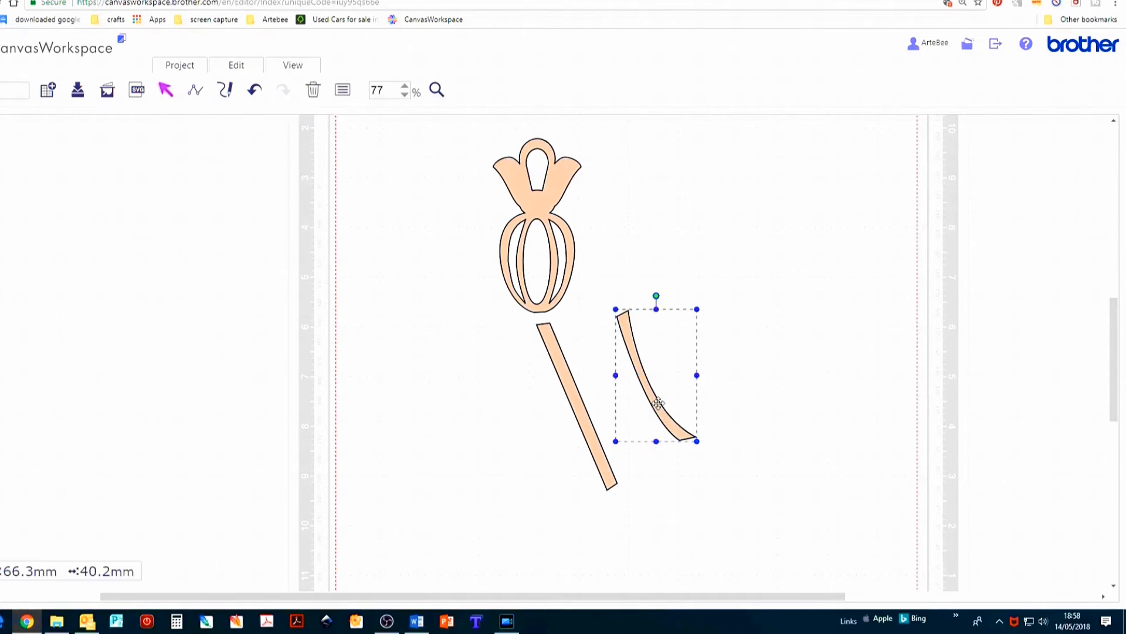
{"action": "key", "text": "Delete"}
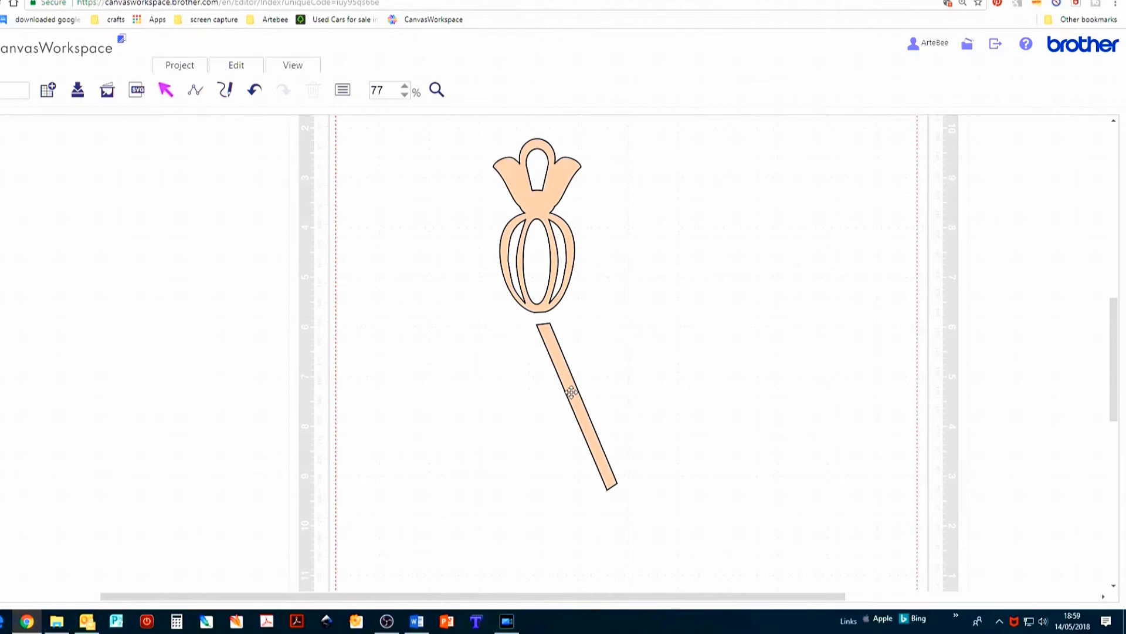
- Convert both long straight edges of the remaining stem to curve segments
{"action": "left_click", "coordinate": [571, 392]}
{"action": "double_click", "coordinate": [572, 392]}
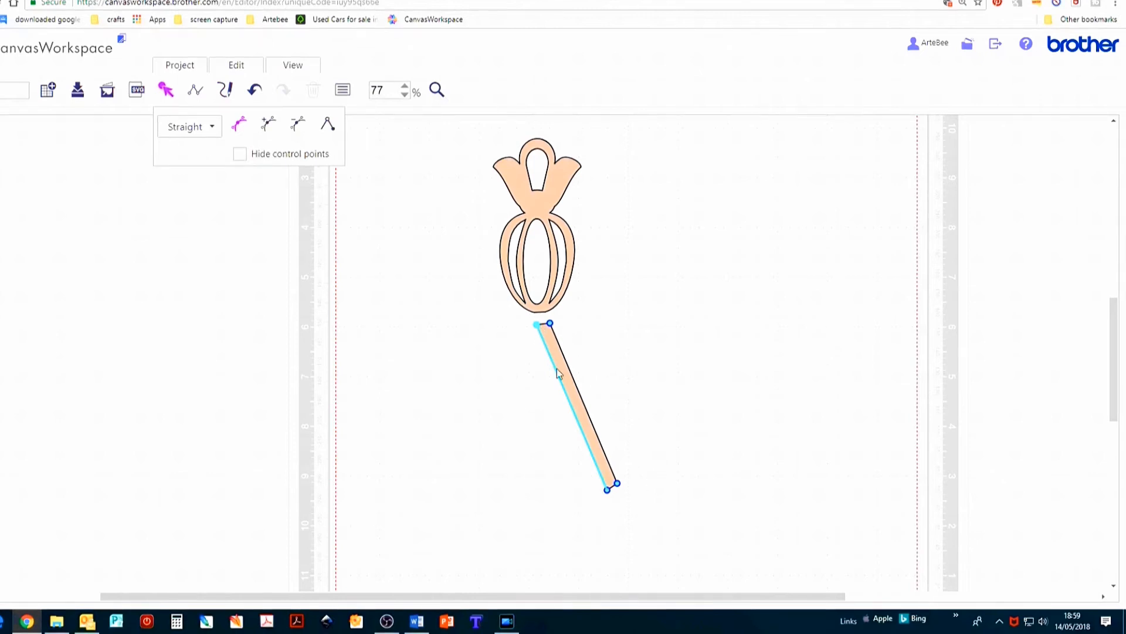
{"action": "left_click", "coordinate": [214, 128]}
{"action": "left_click", "coordinate": [197, 169]}
{"action": "left_click", "coordinate": [618, 484]}
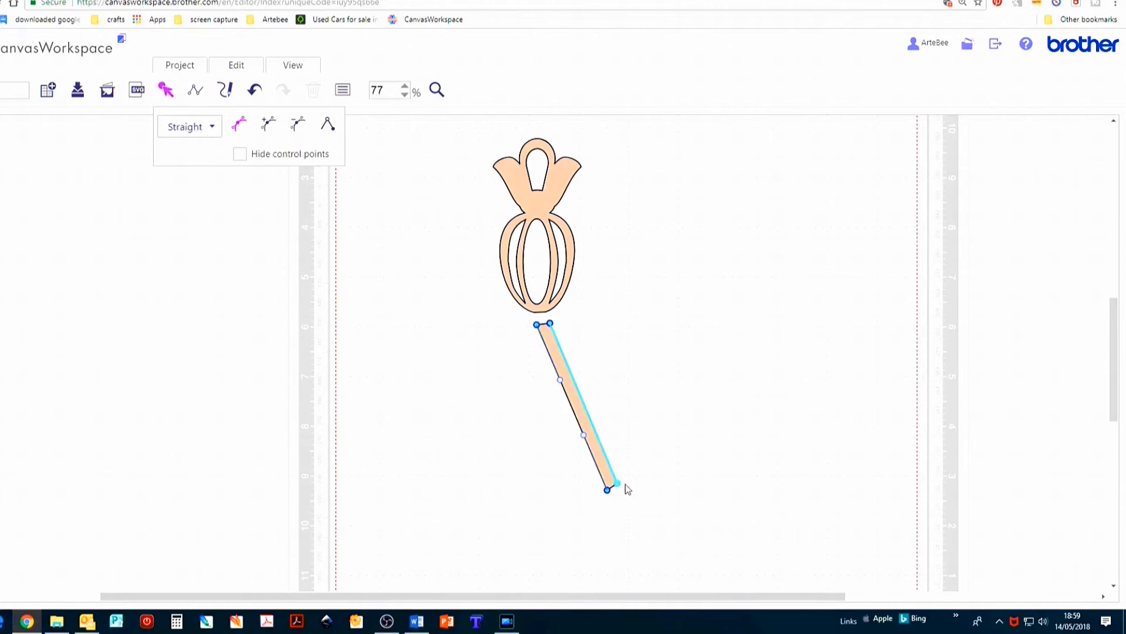
{"action": "left_click", "coordinate": [212, 127]}
{"action": "left_click", "coordinate": [197, 169]}
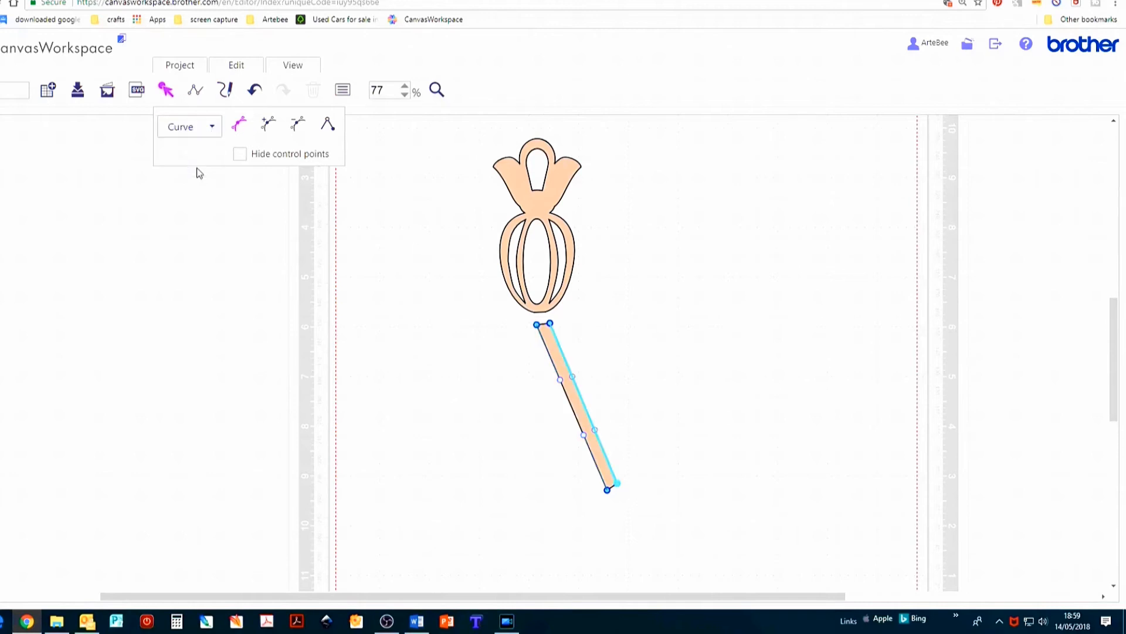
- Bend both long edges of the stem toward the lower-left side into matching gentle curves
{"action": "left_click", "coordinate": [560, 380]}
{"action": "left_click_drag", "start_coordinate": [560, 379], "coordinate": [569, 433]}
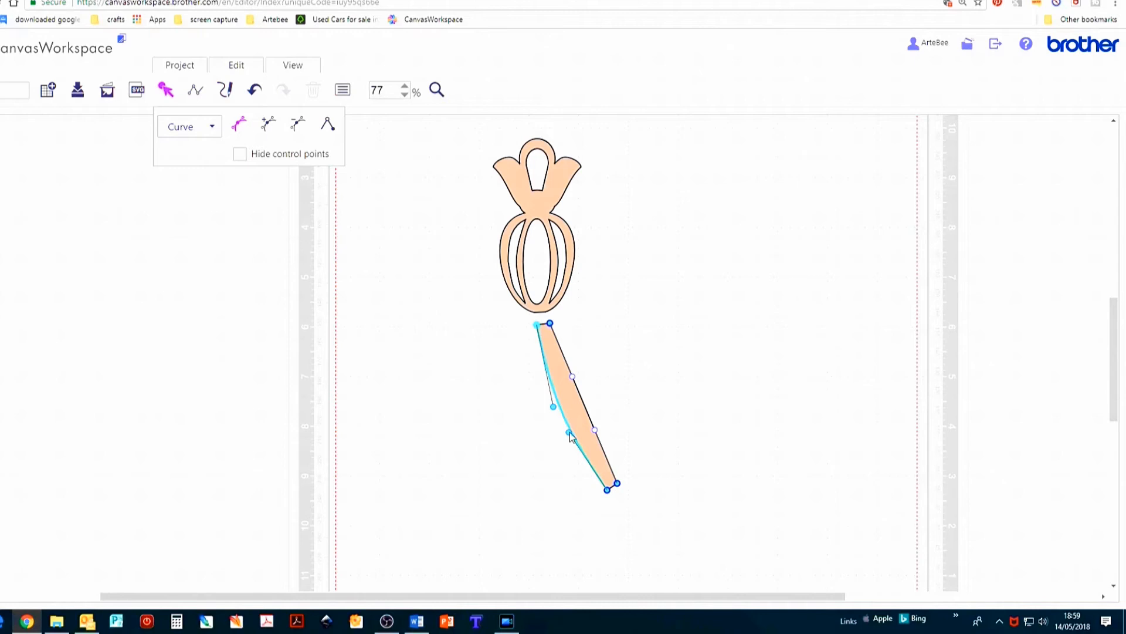
{"action": "mouse_move", "coordinate": [569, 371]}
{"action": "left_mouse_down"}
{"action": "mouse_move", "coordinate": [557, 390]}
{"action": "mouse_move", "coordinate": [568, 391]}
{"action": "left_mouse_up"}
{"action": "left_click_drag", "start_coordinate": [596, 434], "coordinate": [568, 398]}
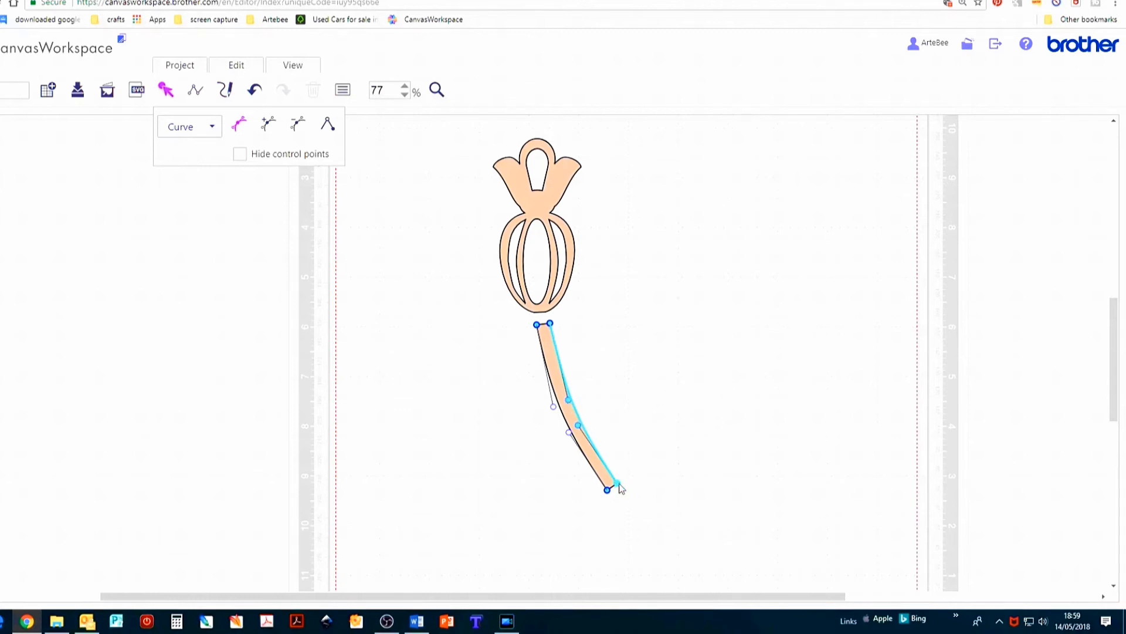
- Extend the stem's lower outer corner outward and downward, and adjust the outer edge's curve to keep the stem evenly thick
{"action": "left_click_drag", "start_coordinate": [617, 482], "coordinate": [628, 498]}
{"action": "left_click", "coordinate": [551, 324]}
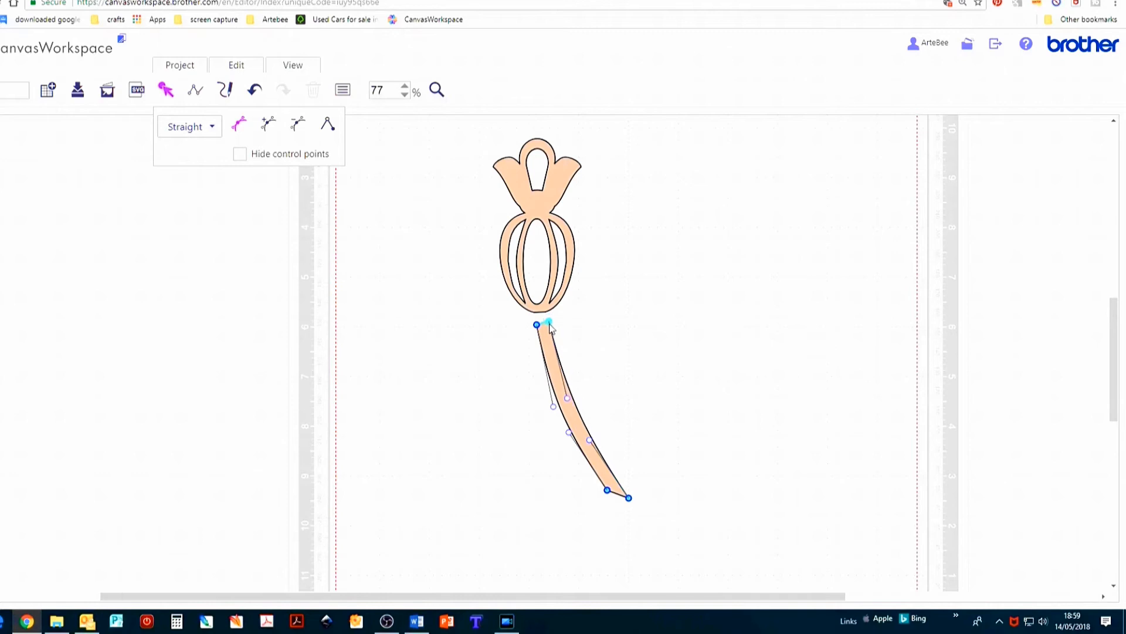
{"action": "left_click", "coordinate": [589, 441]}
{"action": "left_click", "coordinate": [580, 431]}
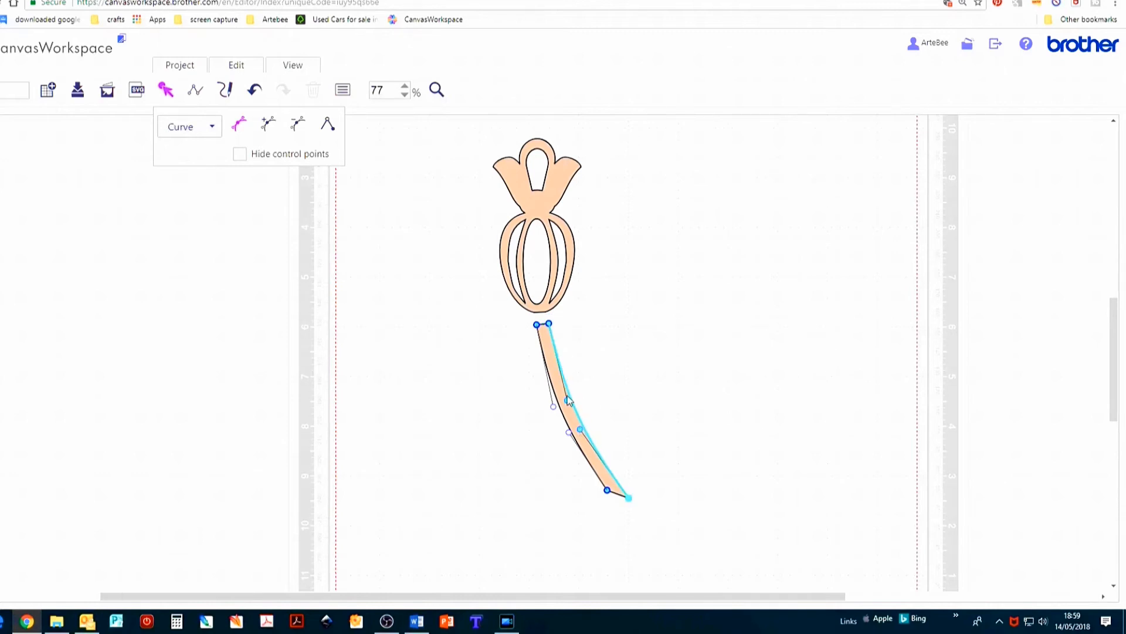
{"action": "left_click_drag", "start_coordinate": [567, 398], "coordinate": [566, 405]}
{"action": "left_click", "coordinate": [635, 405]}
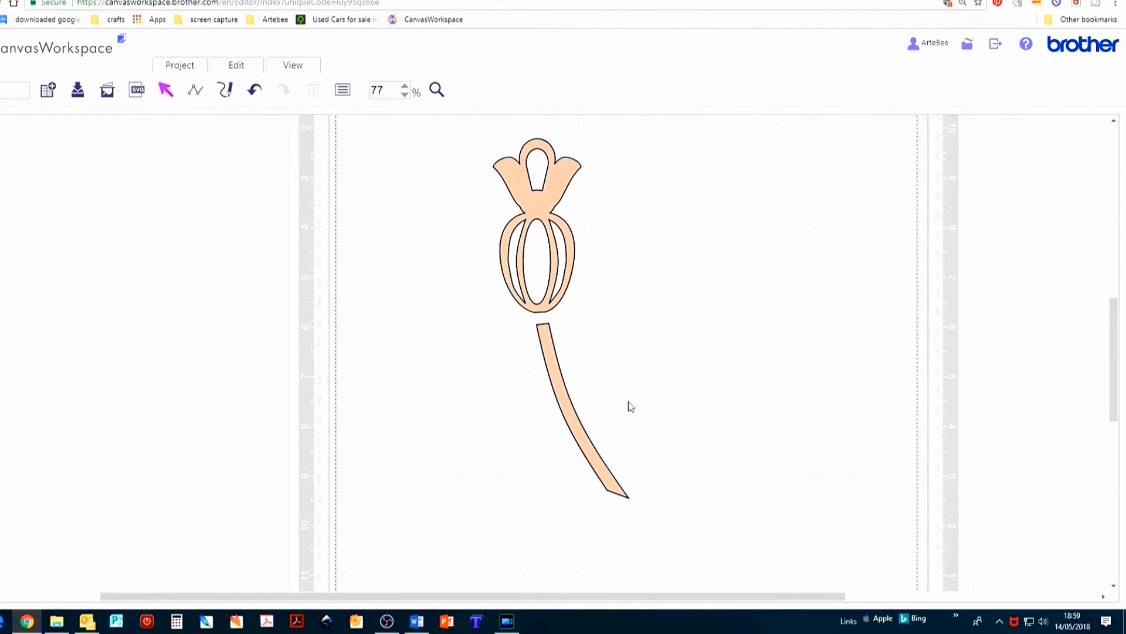
- Rotate the curved stem slightly and move it up so its upper end overlaps the base of the egg-like body
{"action": "left_click", "coordinate": [585, 430]}
{"action": "left_click_drag", "start_coordinate": [623, 407], "coordinate": [564, 404]}
{"action": "left_click", "coordinate": [593, 417]}
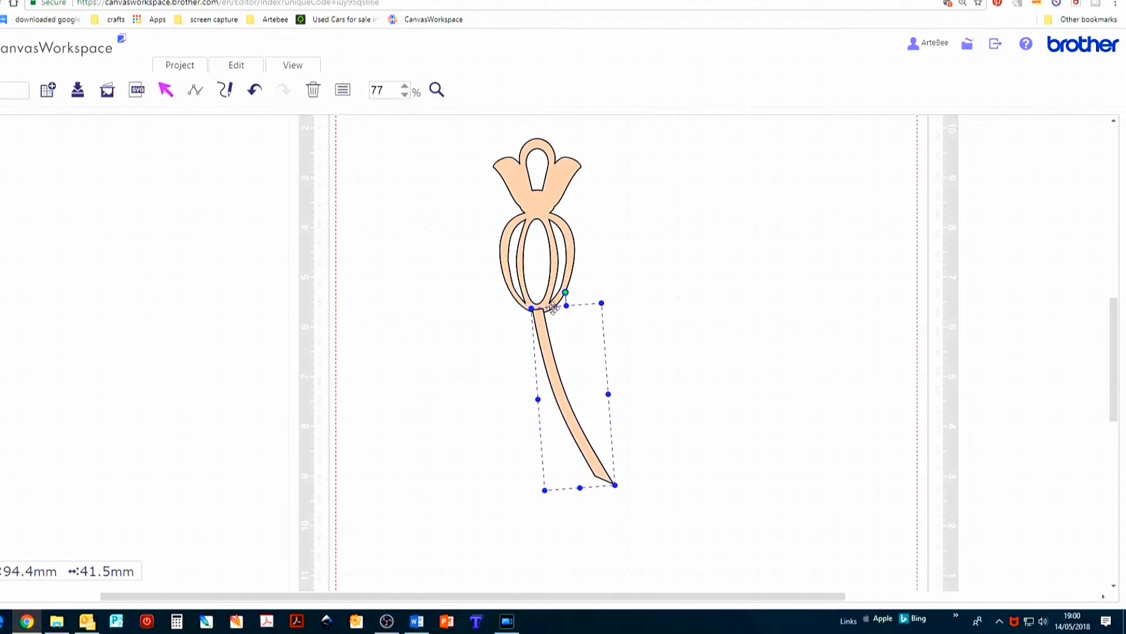
{"action": "left_click_drag", "start_coordinate": [542, 327], "coordinate": [545, 326]}
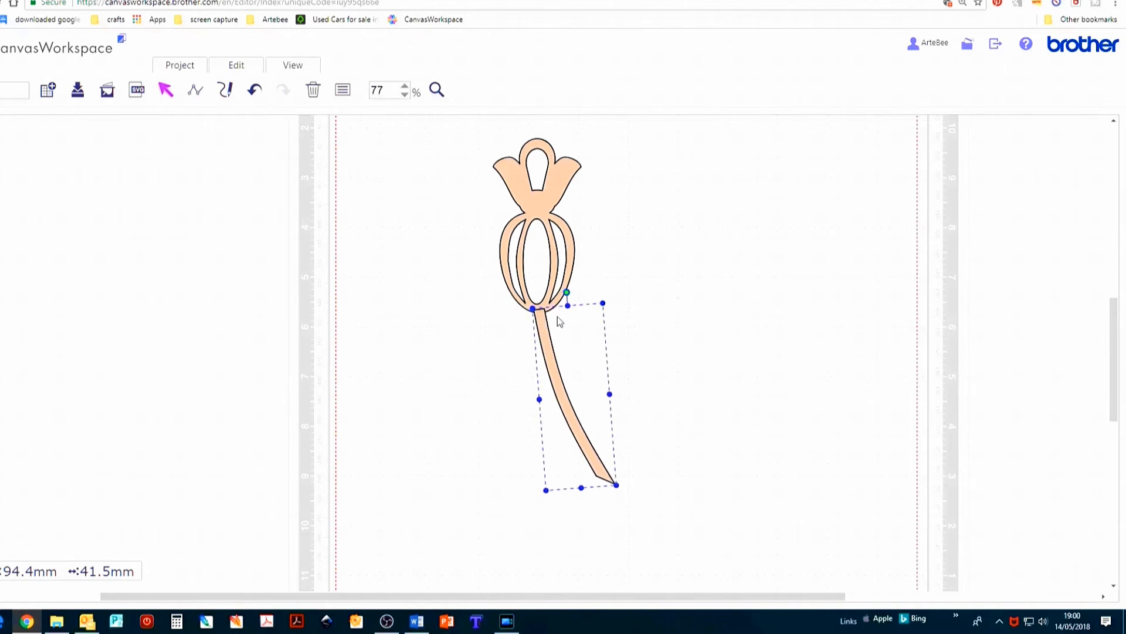
- Weld the curved stem to the seed-head shape above it
{"action": "left_click", "coordinate": [571, 259], "text": "shift"}
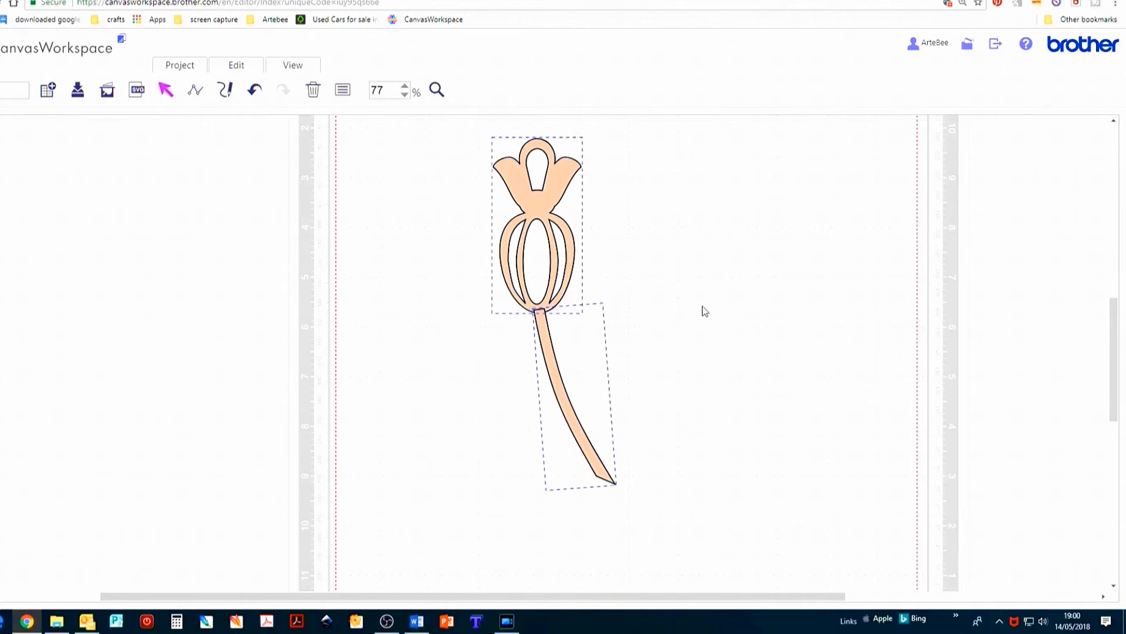
{"action": "right_click", "coordinate": [672, 301]}
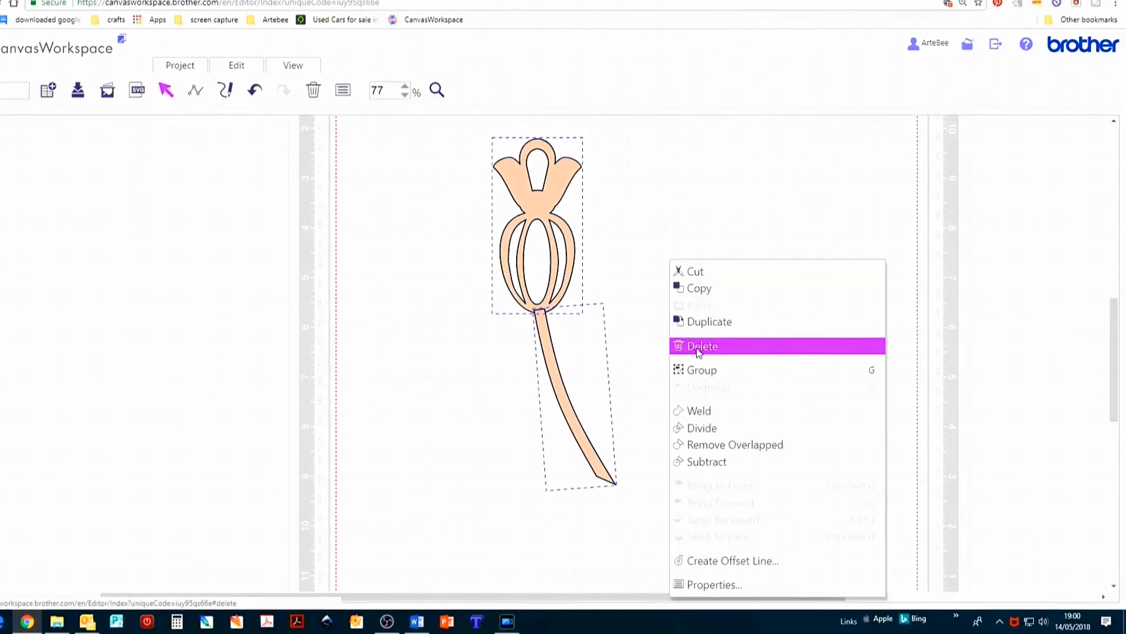
{"action": "left_click", "coordinate": [702, 411]}
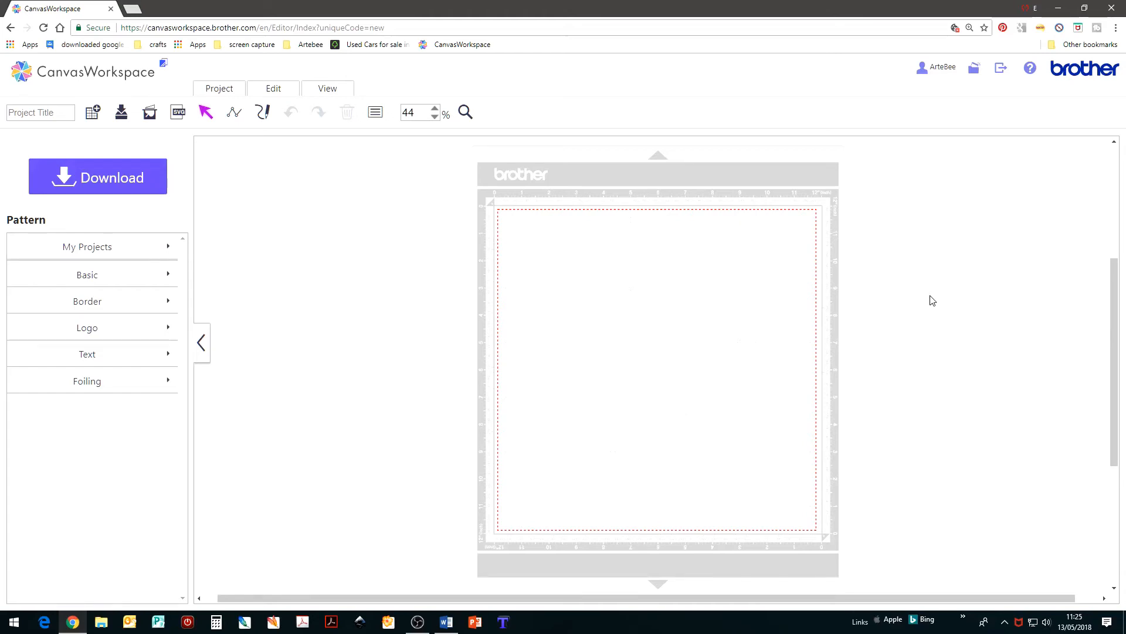
- Insert the dark green leaf-vine border pattern on the empty mat and move it down to the lower half
{"action": "left_click", "coordinate": [167, 302]}
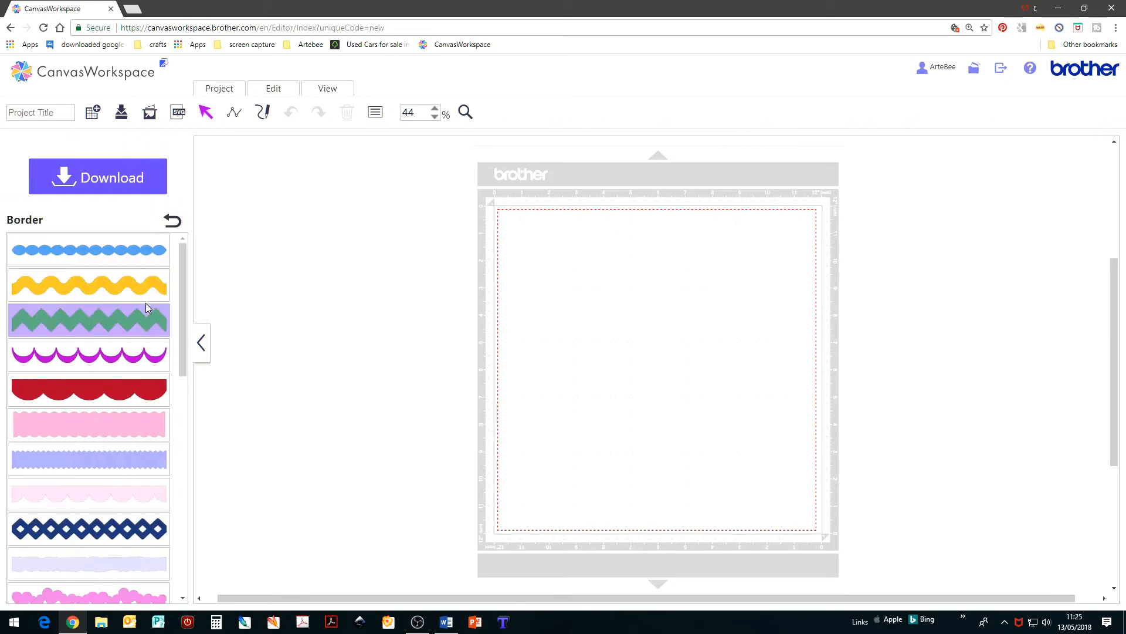
{"action": "scroll", "coordinate": [147, 275], "scroll_direction": "down", "scroll_amount": 4}
{"action": "scroll", "coordinate": [134, 282], "scroll_direction": "up", "scroll_amount": 3}
{"action": "scroll", "coordinate": [128, 268], "scroll_direction": "up", "scroll_amount": 2}
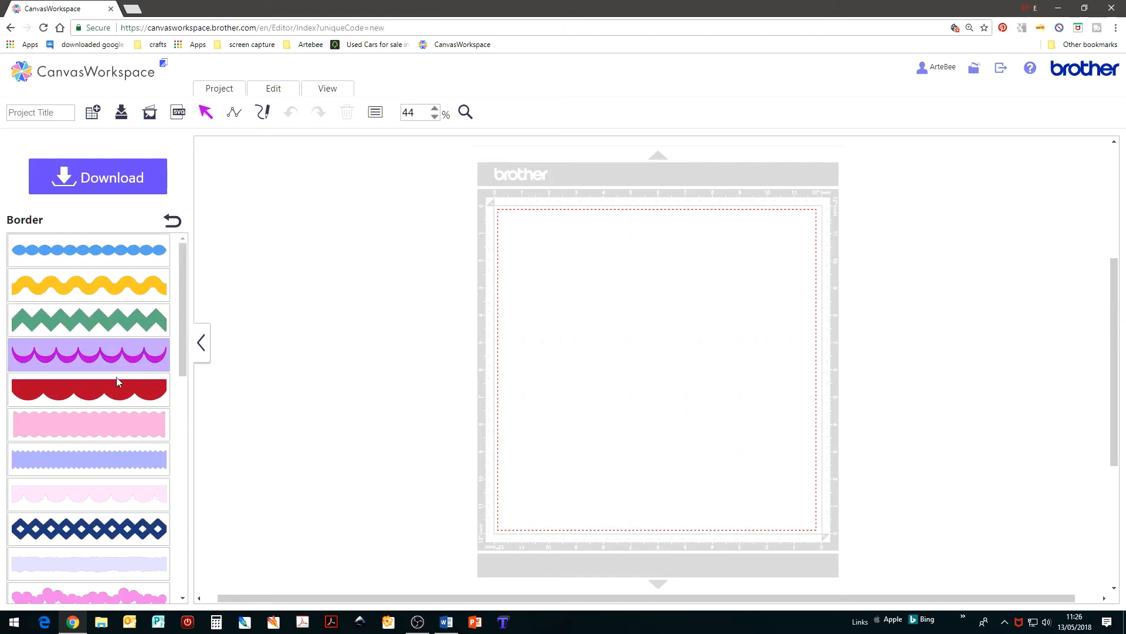
{"action": "scroll", "coordinate": [116, 377], "scroll_direction": "down", "scroll_amount": 4}
{"action": "scroll", "coordinate": [111, 411], "scroll_direction": "down", "scroll_amount": 1}
{"action": "scroll", "coordinate": [111, 406], "scroll_direction": "down", "scroll_amount": 1}
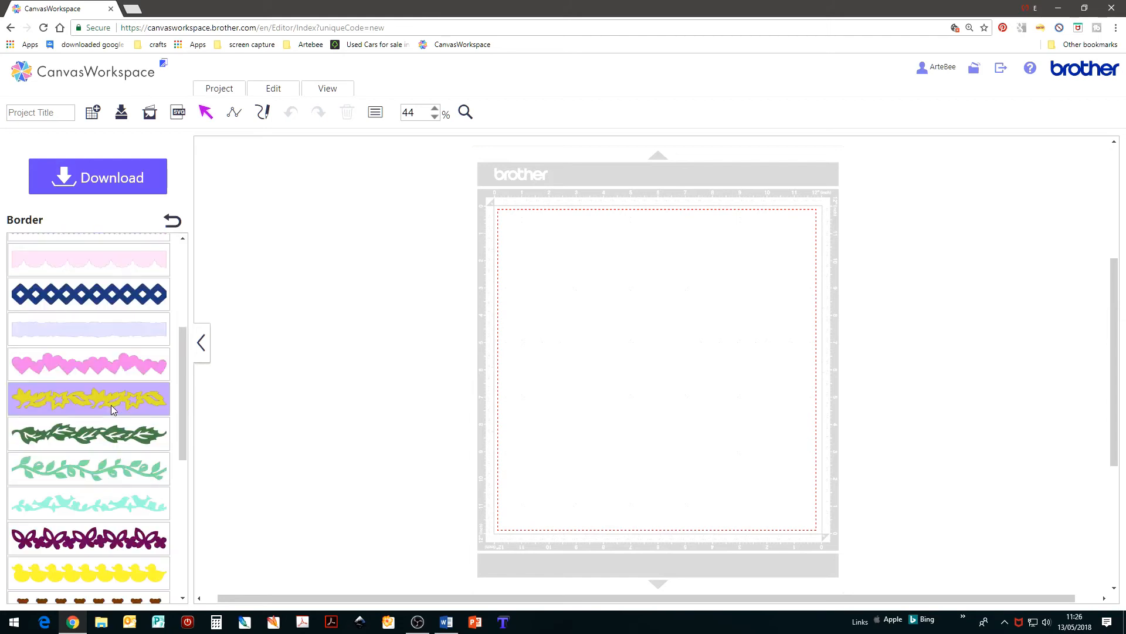
{"action": "left_click", "coordinate": [136, 438]}
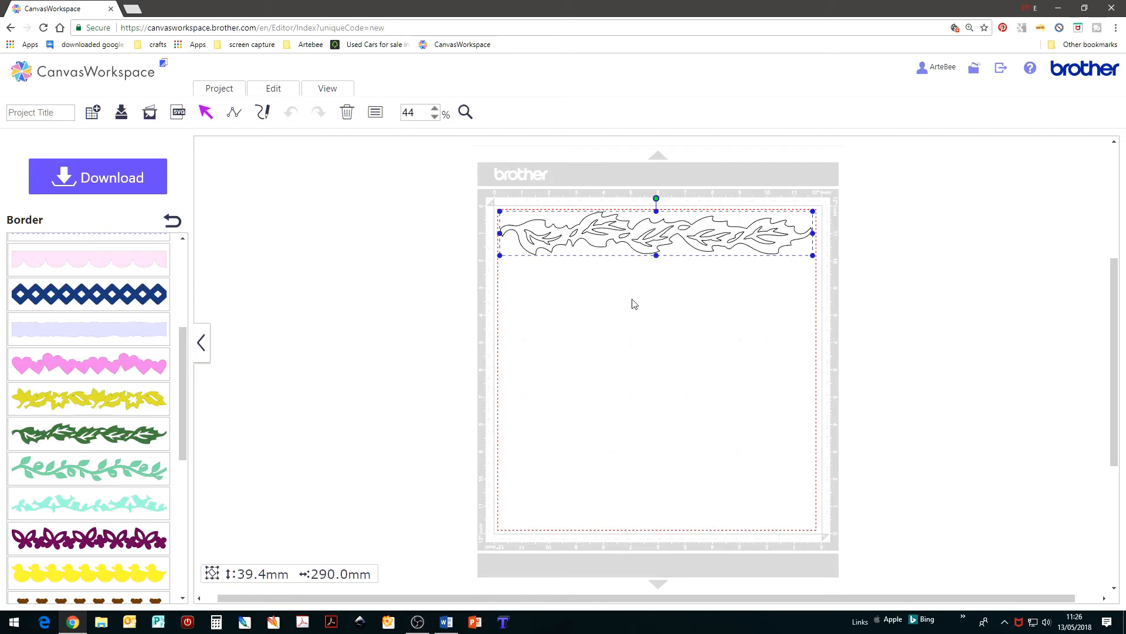
{"action": "left_click_drag", "start_coordinate": [679, 233], "coordinate": [680, 414]}
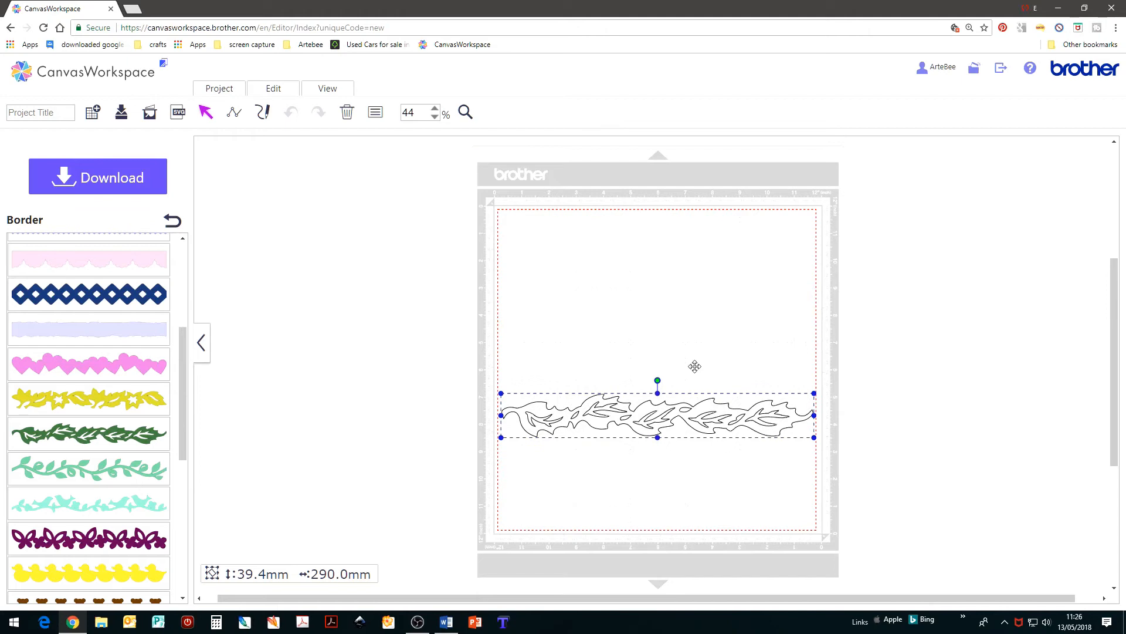
- Insert the border pattern of birds on a branch and move it slightly below the mat's upper edge
{"action": "left_click", "coordinate": [453, 447]}
{"action": "left_click", "coordinate": [152, 514]}
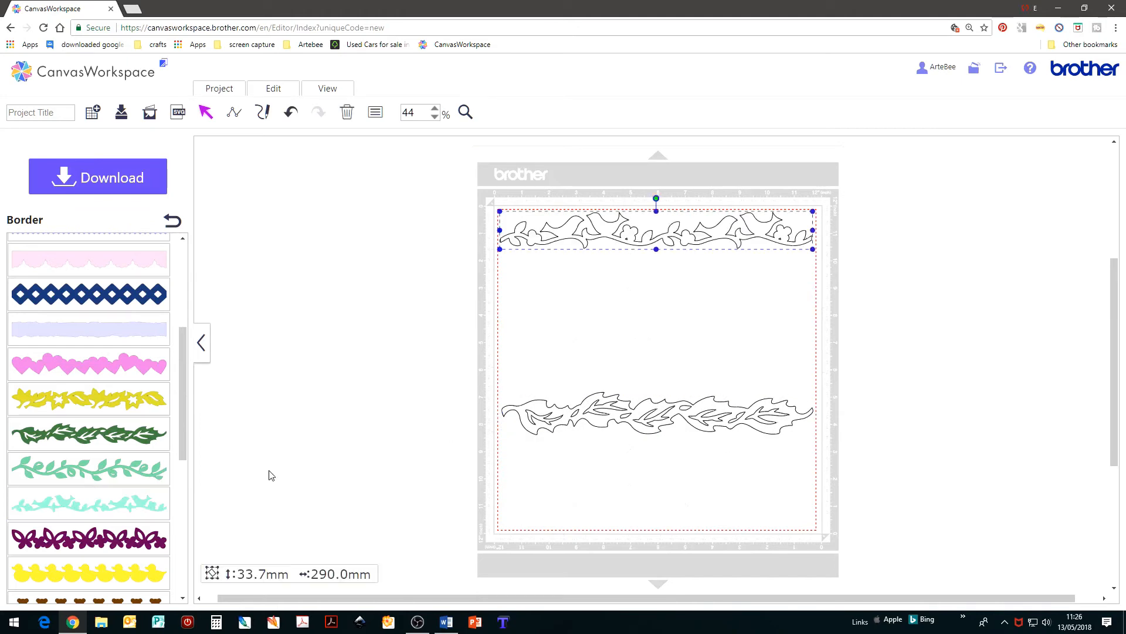
{"action": "left_click", "coordinate": [200, 343]}
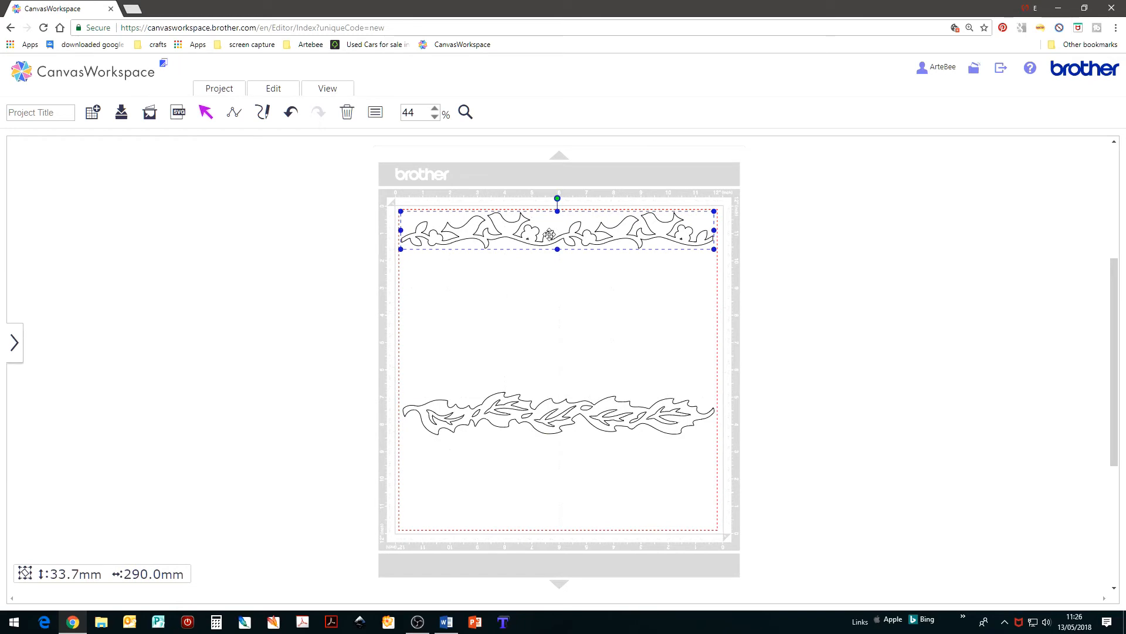
{"action": "left_click_drag", "start_coordinate": [550, 235], "coordinate": [551, 284]}
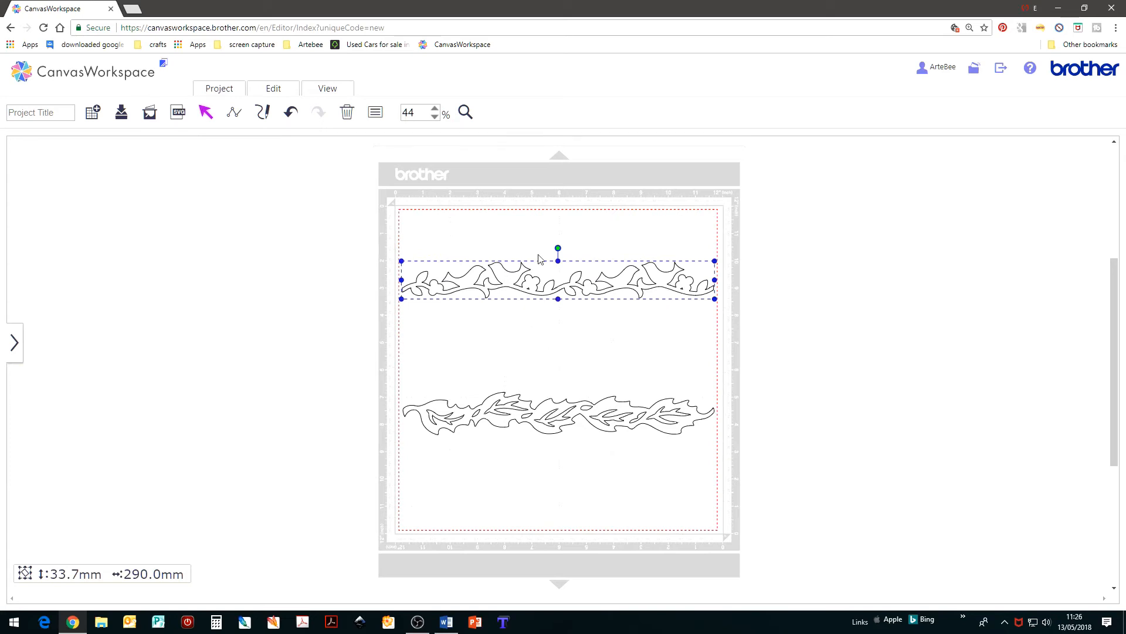
- Edit the bird border's path points with control points hidden, and open the outline at the node beneath the second bird's belly
{"action": "left_click", "coordinate": [465, 112]}
{"action": "left_click_drag", "start_coordinate": [436, 233], "coordinate": [575, 330]}
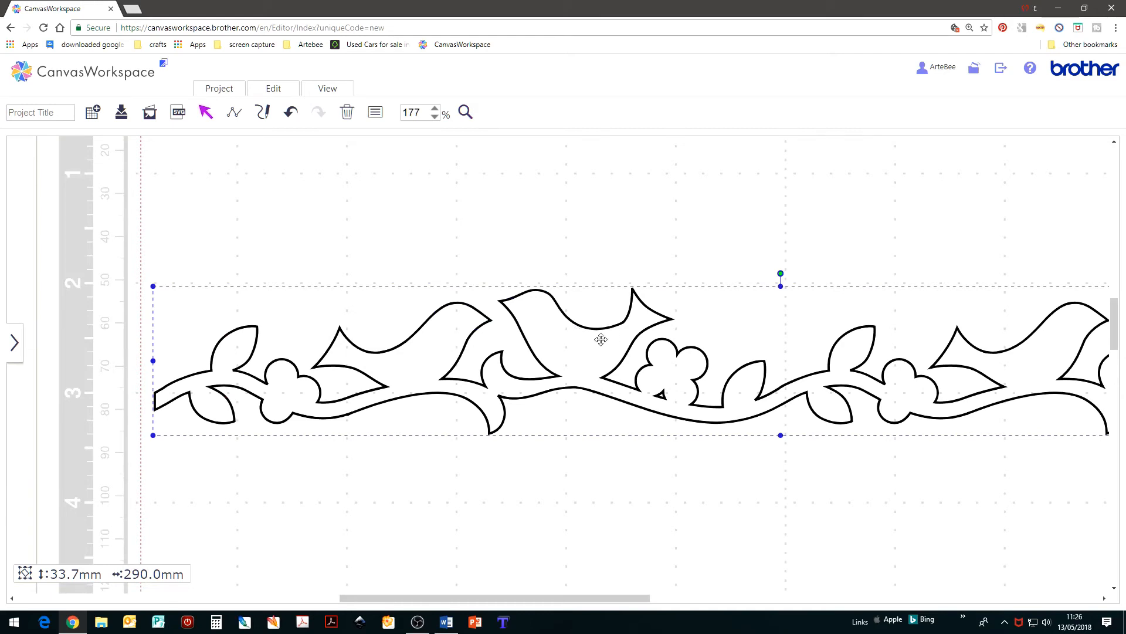
{"action": "double_click", "coordinate": [592, 379]}
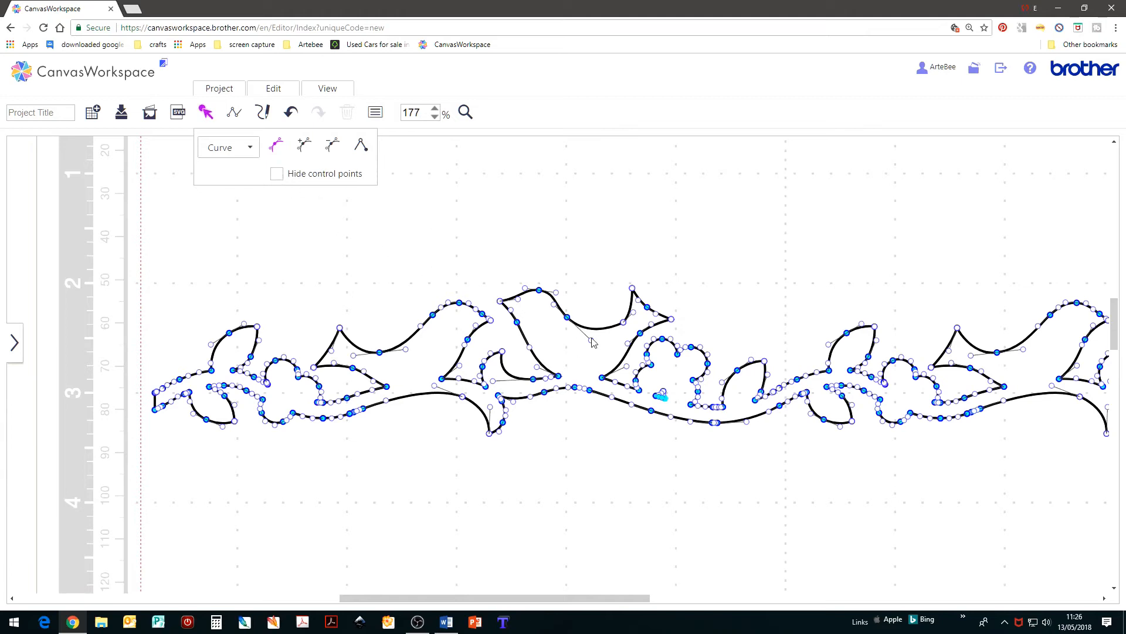
{"action": "left_click", "coordinate": [276, 174]}
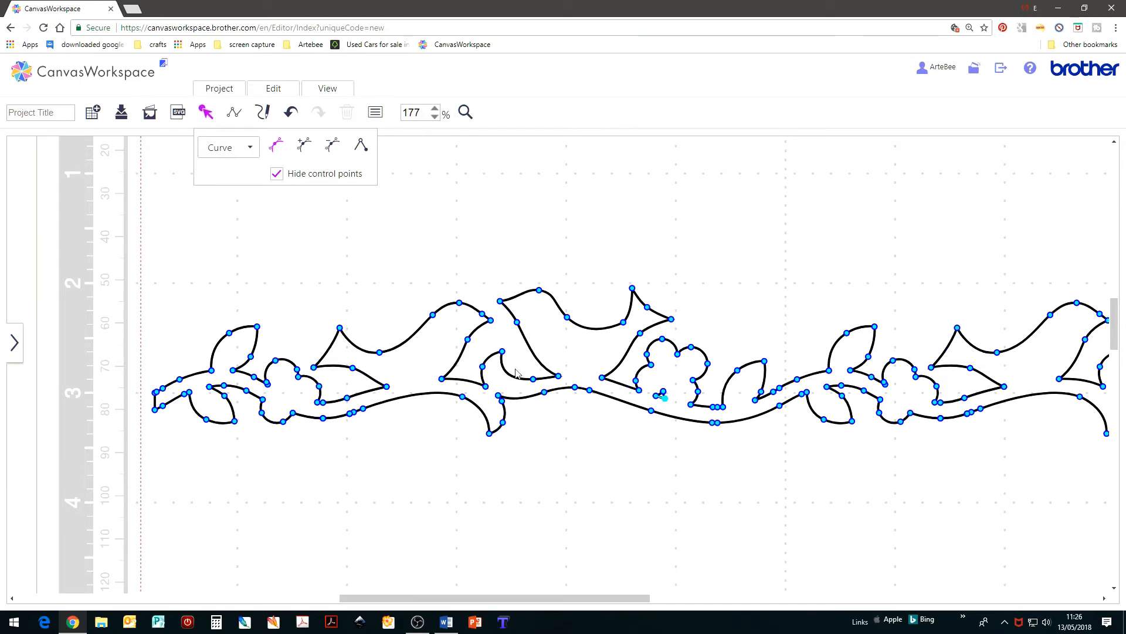
{"action": "left_click", "coordinate": [558, 375]}
{"action": "left_click", "coordinate": [360, 146]}
- Delete the path points of the first bird, its flower and leaves, and the branch stub beside the second bird
{"action": "left_click_drag", "start_coordinate": [121, 255], "coordinate": [483, 456]}
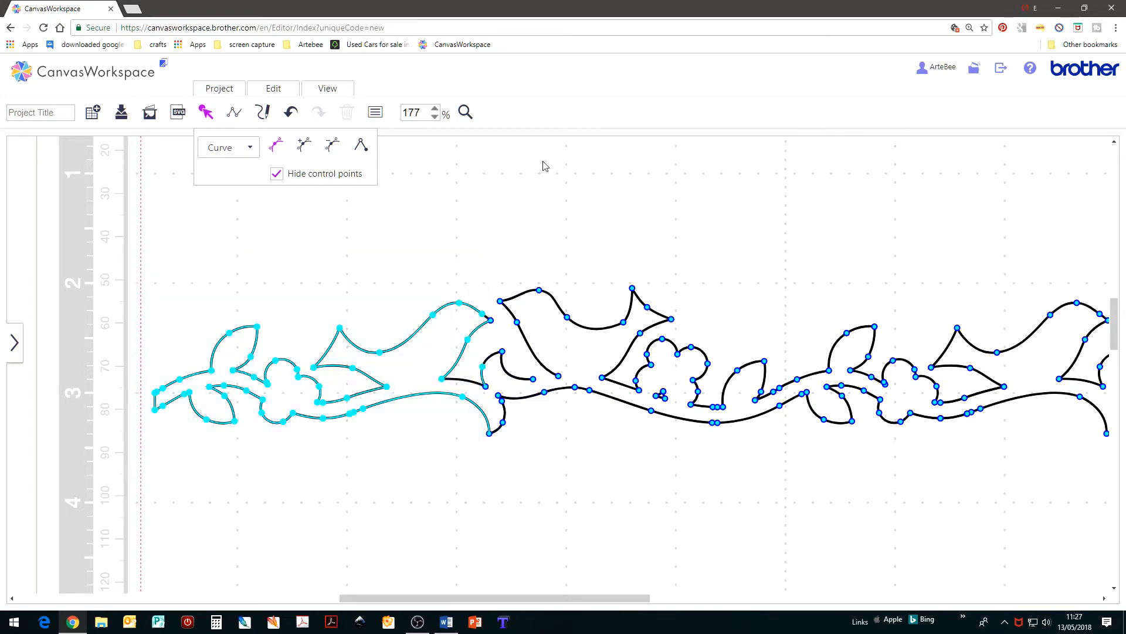
{"action": "left_click", "coordinate": [329, 148]}
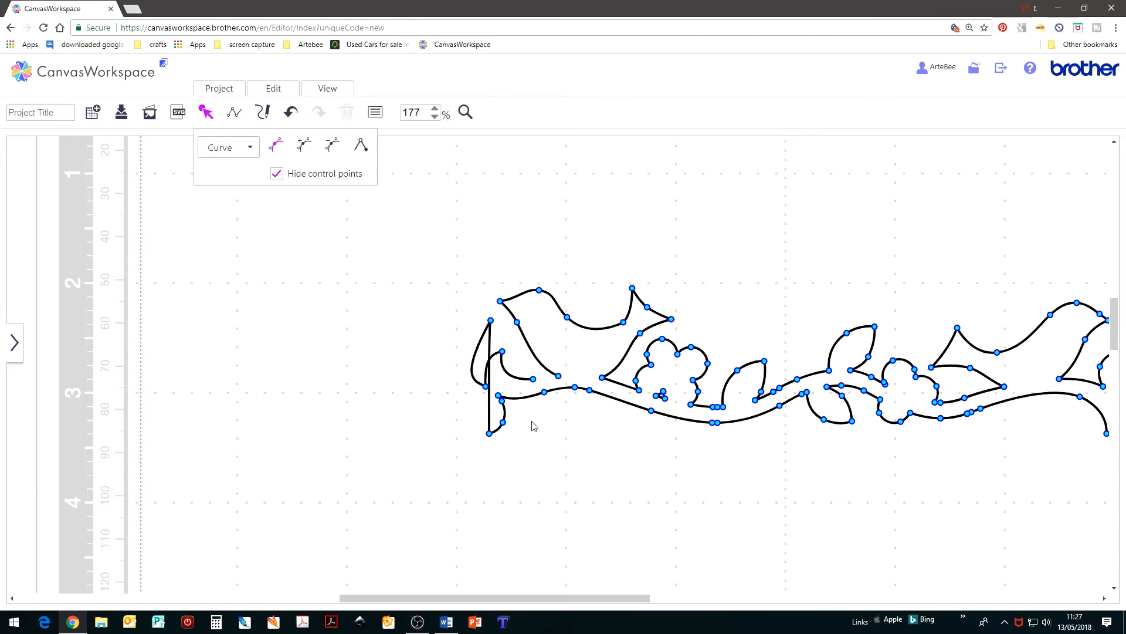
{"action": "left_click_drag", "start_coordinate": [495, 433], "coordinate": [411, 289]}
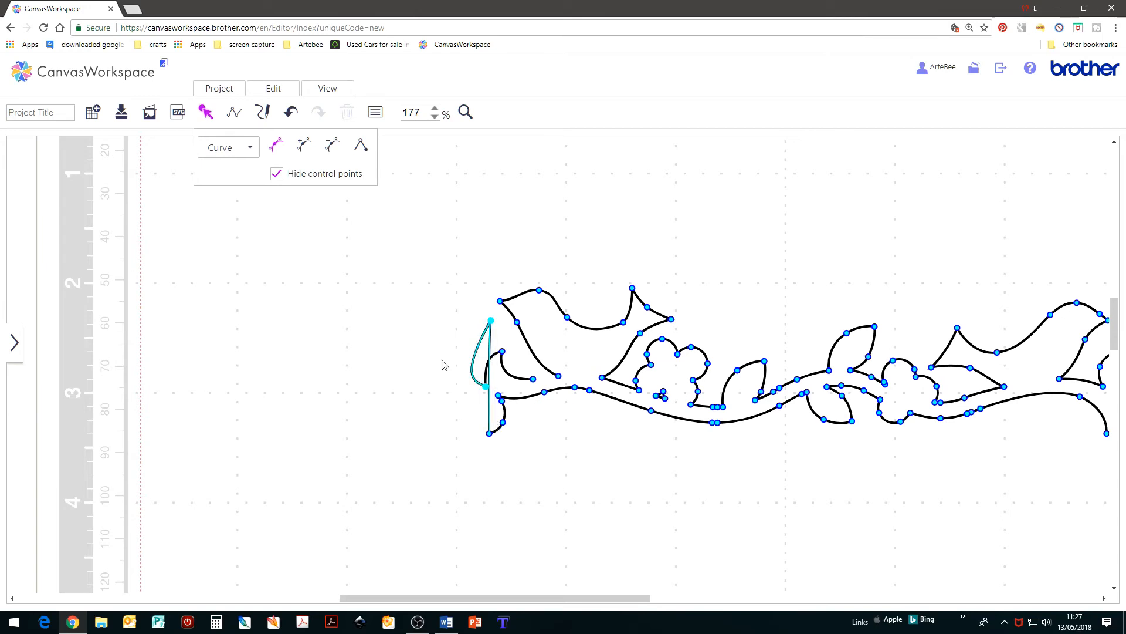
{"action": "left_click", "coordinate": [333, 148]}
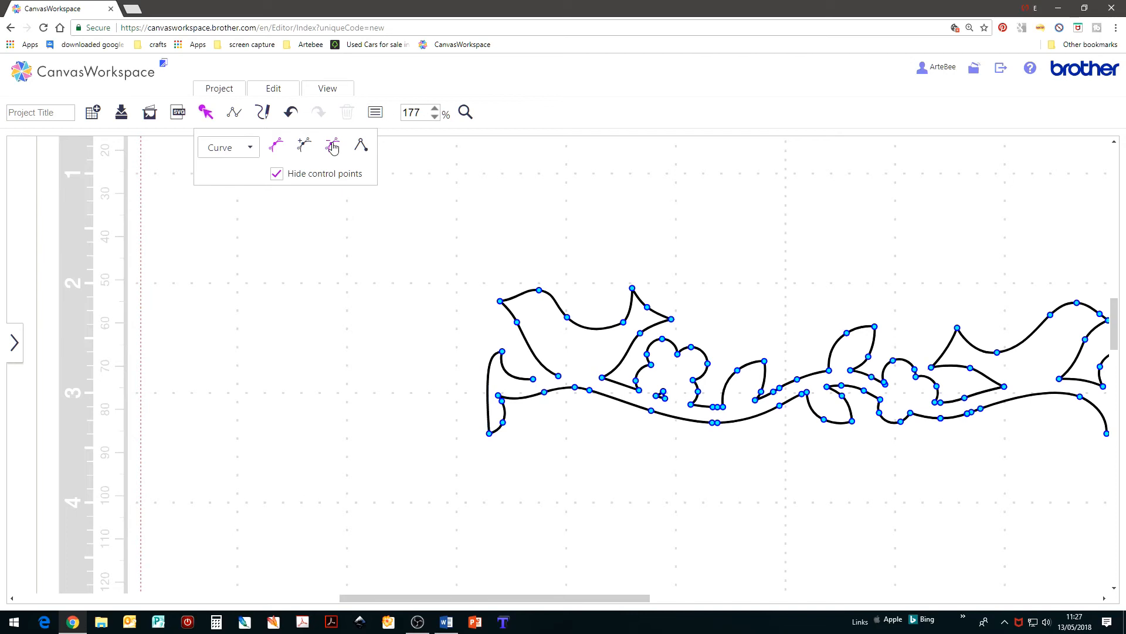
{"action": "left_click_drag", "start_coordinate": [572, 414], "coordinate": [477, 383]}
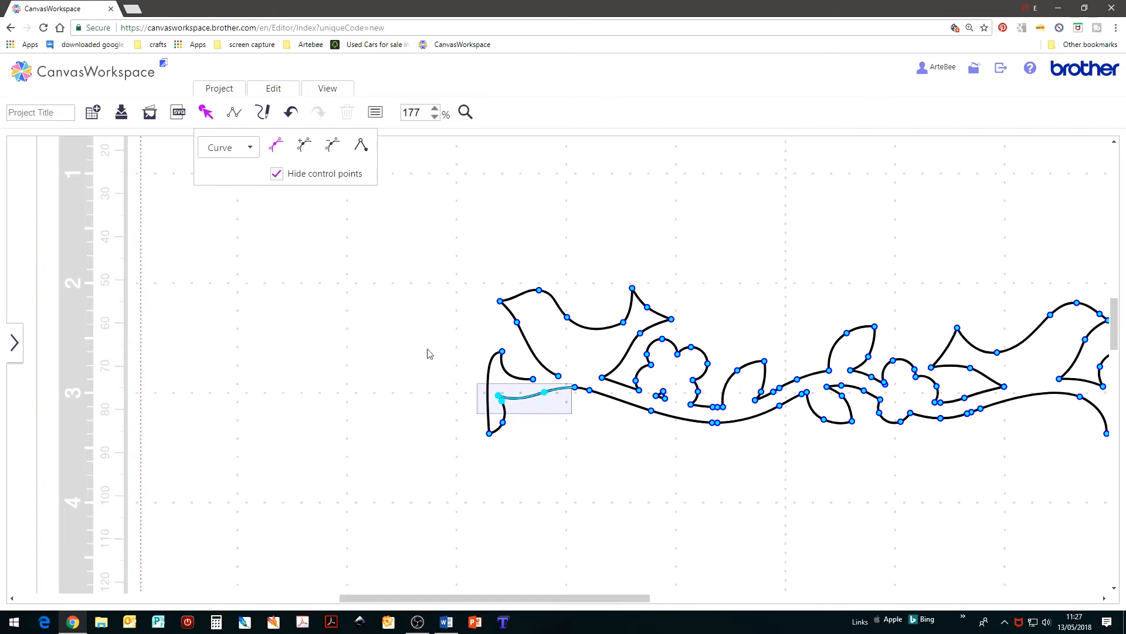
{"action": "left_click", "coordinate": [336, 143]}
{"action": "left_click_drag", "start_coordinate": [465, 337], "coordinate": [516, 460]}
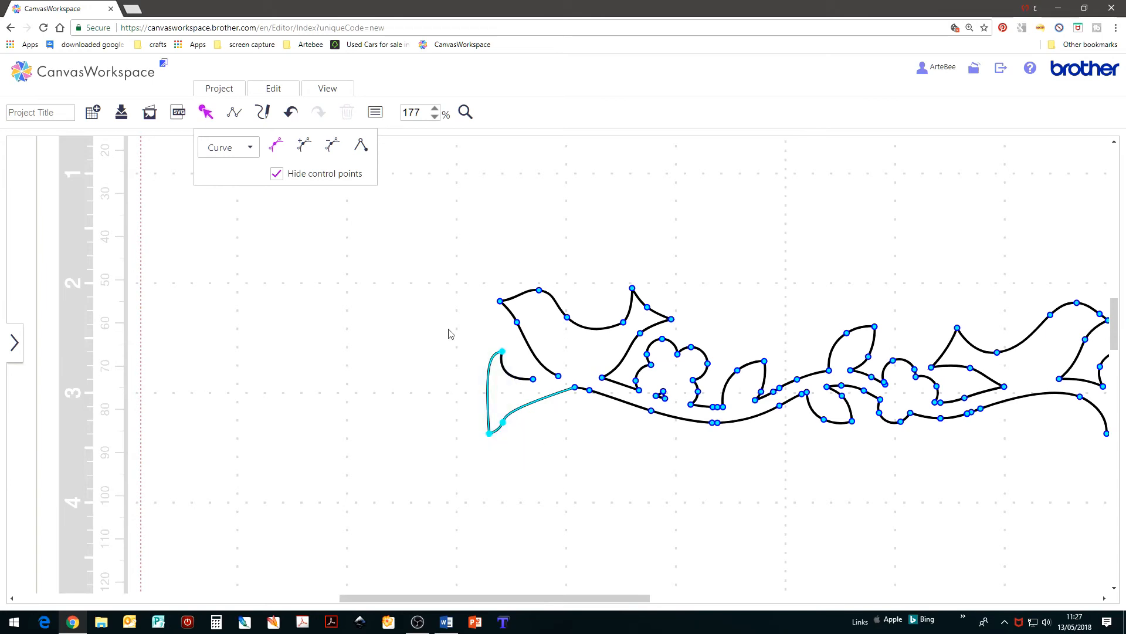
{"action": "key", "text": "Delete"}
- Delete the stray leaf point below the second bird and the two surplus points along the branch's lower edge
{"action": "left_click", "coordinate": [533, 379]}
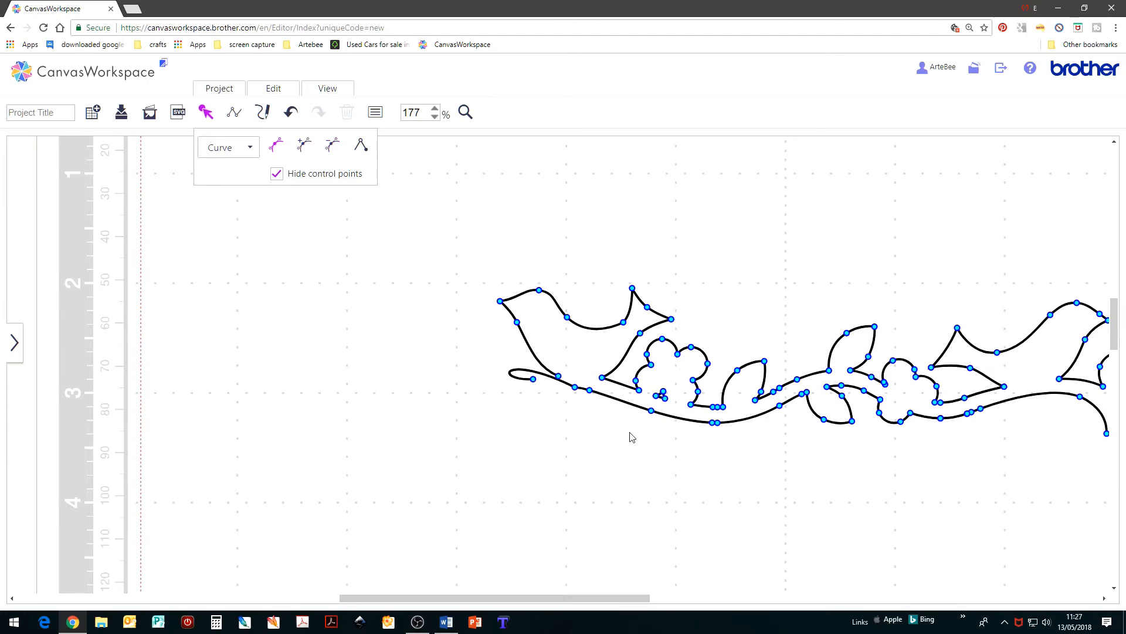
{"action": "left_click", "coordinate": [590, 390], "text": "shift"}
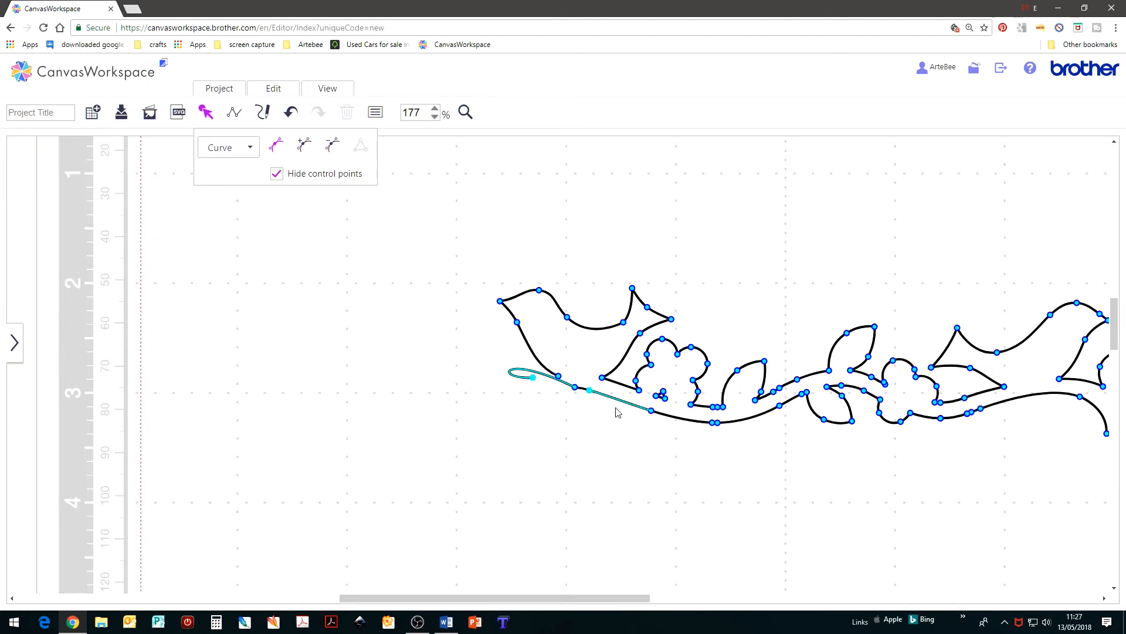
{"action": "left_click", "coordinate": [714, 429]}
{"action": "left_click", "coordinate": [635, 427]}
{"action": "double_click", "coordinate": [622, 406]}
{"action": "left_click", "coordinate": [533, 378]}
{"action": "left_click", "coordinate": [590, 391], "text": "shift"}
{"action": "left_click", "coordinate": [714, 423], "text": "shift"}
{"action": "left_click", "coordinate": [332, 147]}
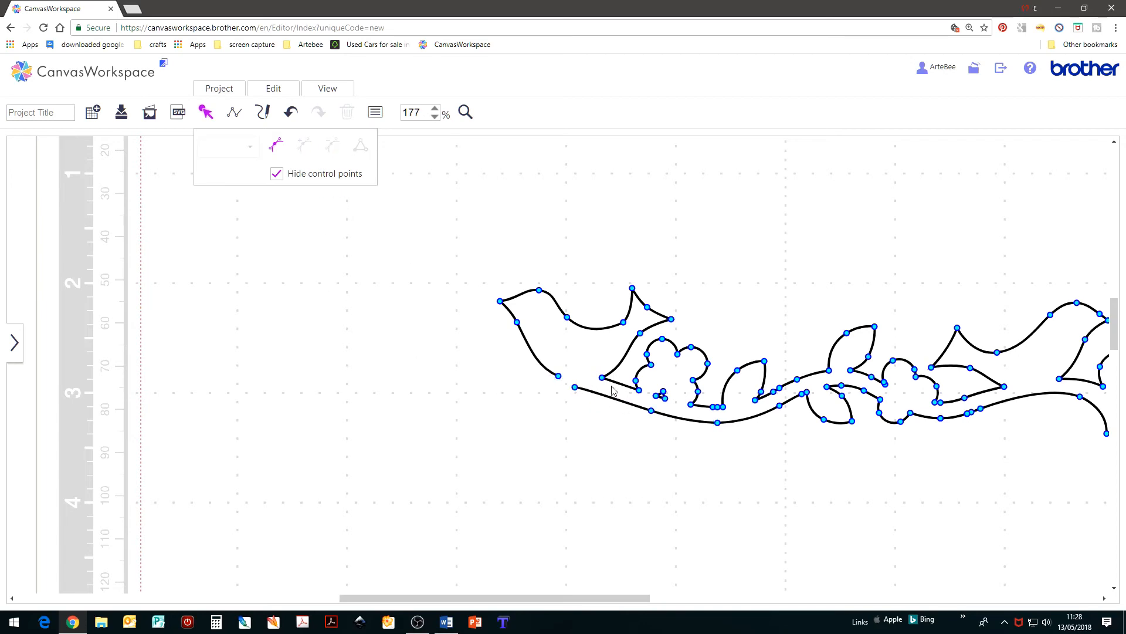
- Delete the path points of the flowers, leaves, branch and other birds beyond the second bird's tail
{"action": "left_click_drag", "start_coordinate": [651, 333], "coordinate": [949, 470]}
{"action": "left_click", "coordinate": [332, 150]}
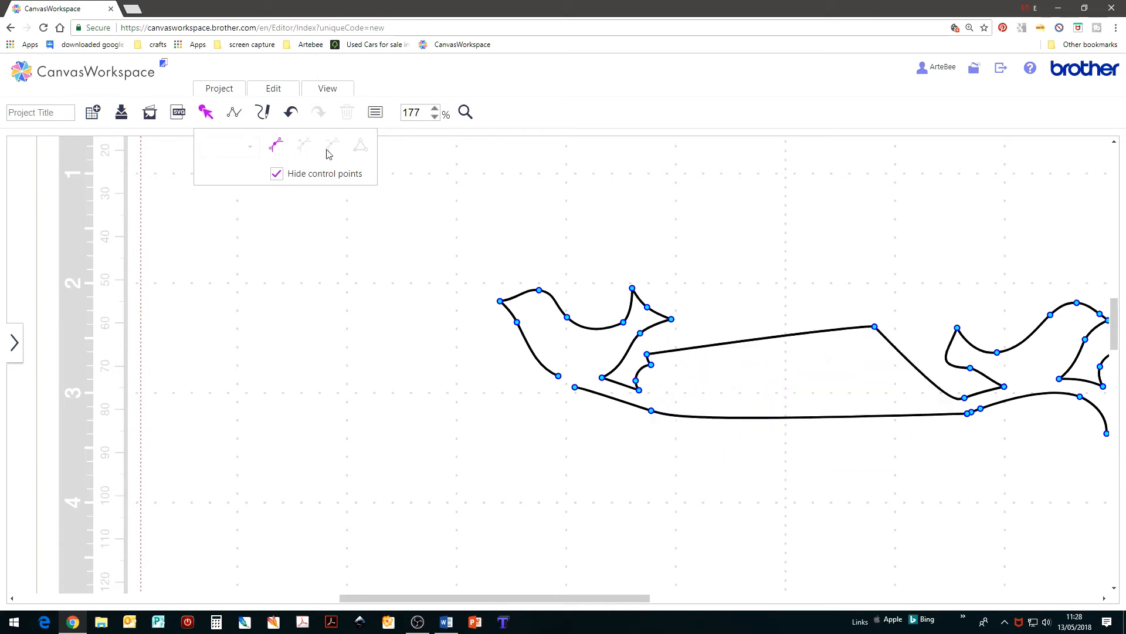
{"action": "left_click", "coordinate": [435, 117]}
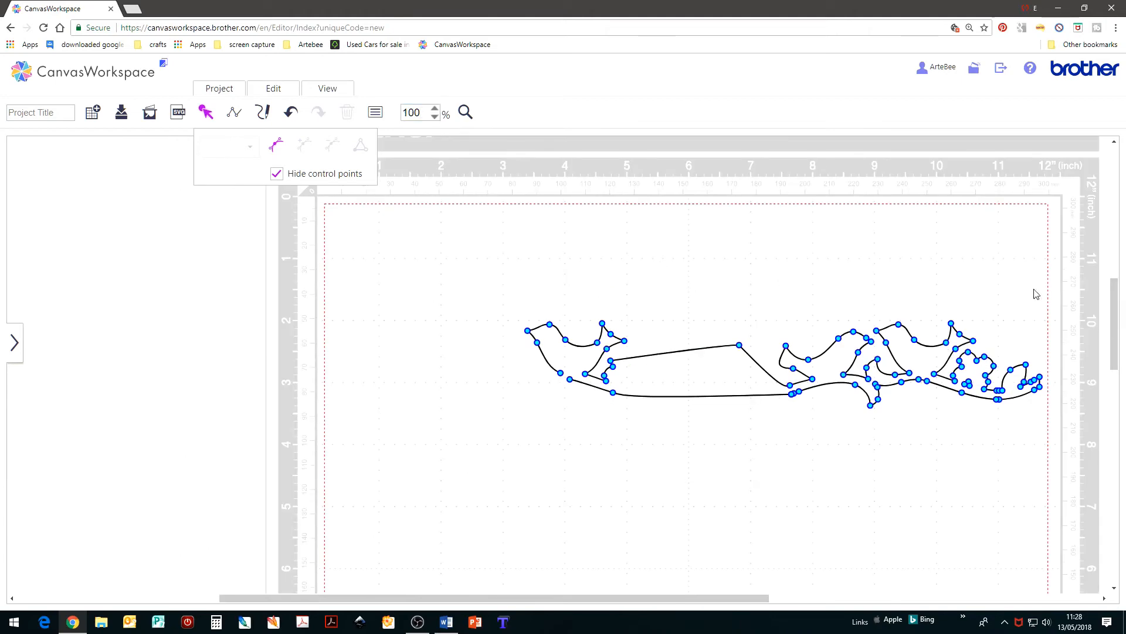
{"action": "left_click", "coordinate": [644, 307]}
{"action": "left_click", "coordinate": [693, 354]}
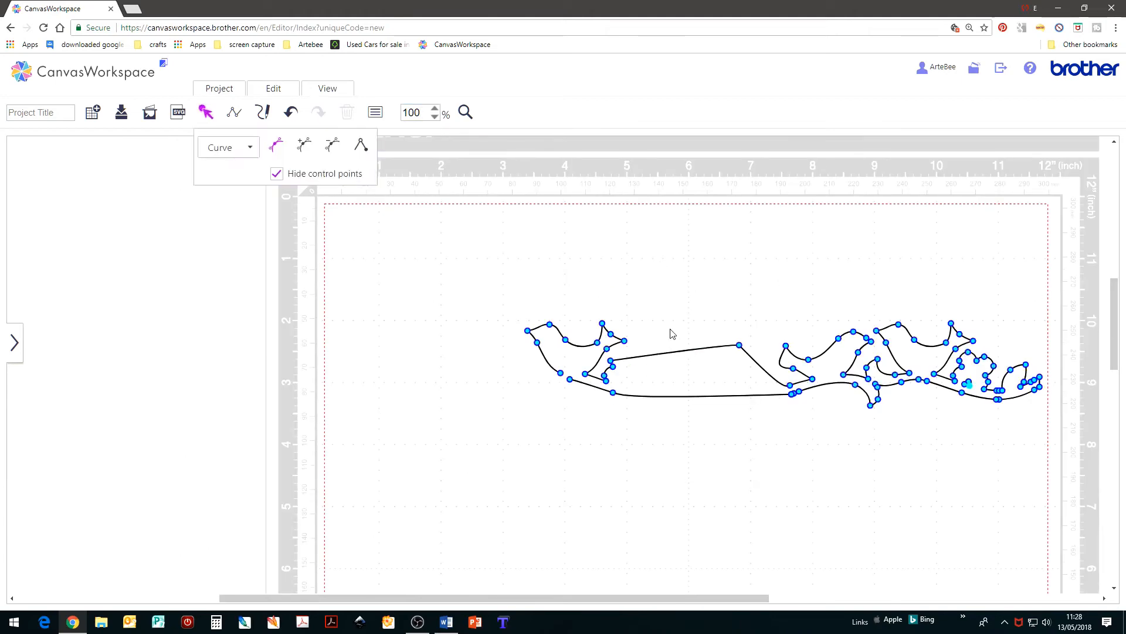
{"action": "left_click_drag", "start_coordinate": [631, 295], "coordinate": [799, 402]}
{"action": "left_click_drag", "start_coordinate": [890, 420], "coordinate": [1038, 432]}
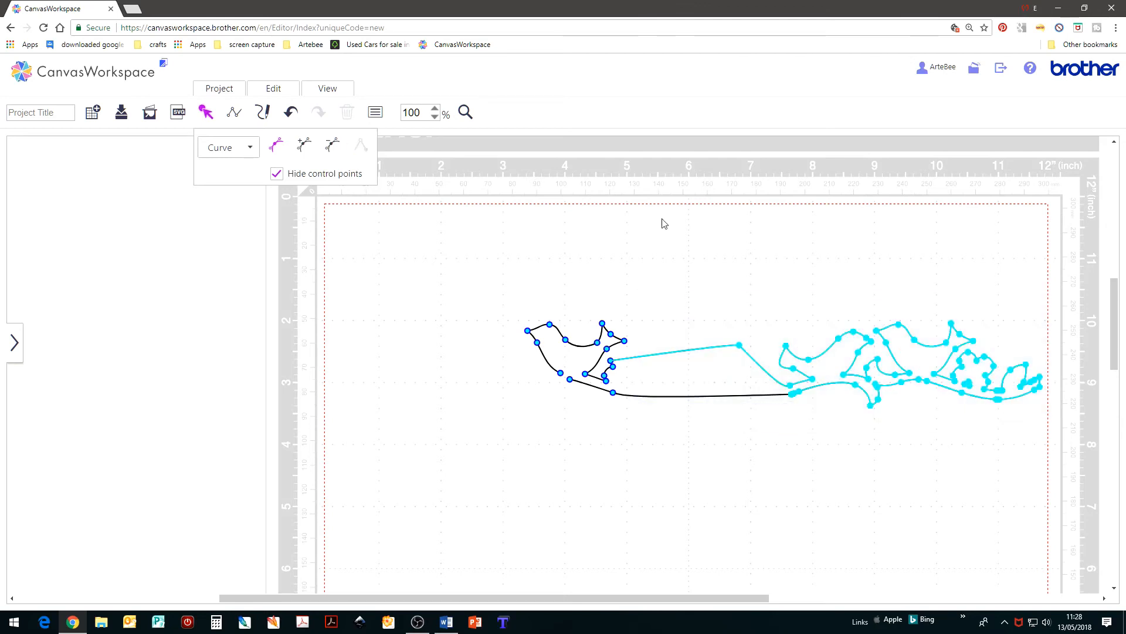
{"action": "left_click", "coordinate": [332, 145]}
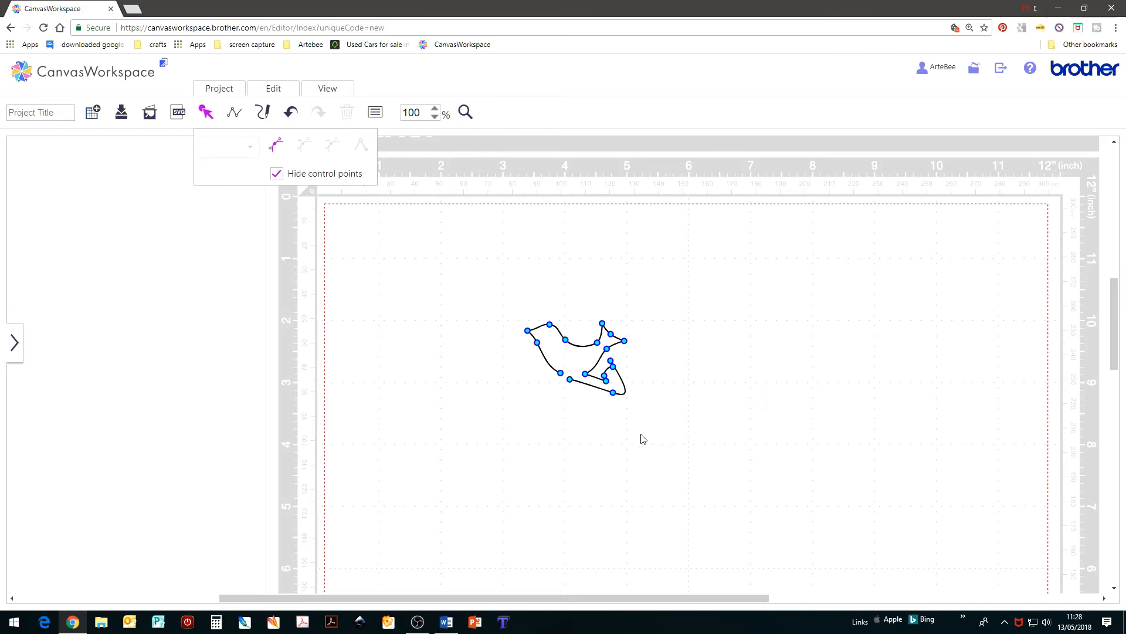
- Delete the leftover flower and branch points beneath the remaining bird's tail, including the open end point below its belly
{"action": "left_click", "coordinate": [466, 112]}
{"action": "left_click_drag", "start_coordinate": [496, 311], "coordinate": [679, 437]}
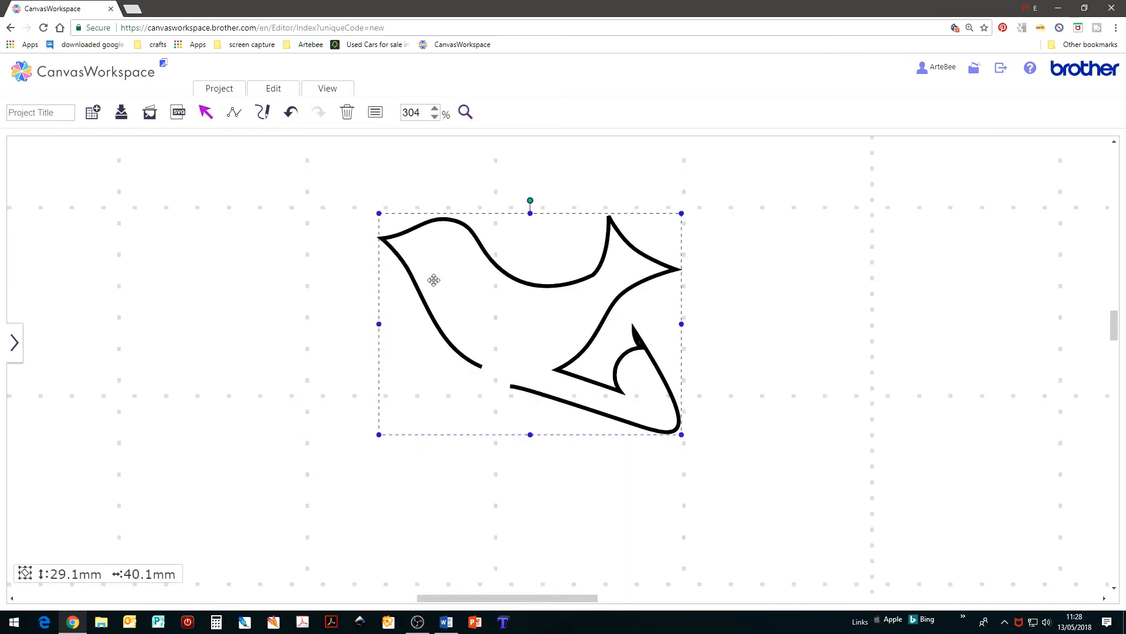
{"action": "double_click", "coordinate": [658, 369]}
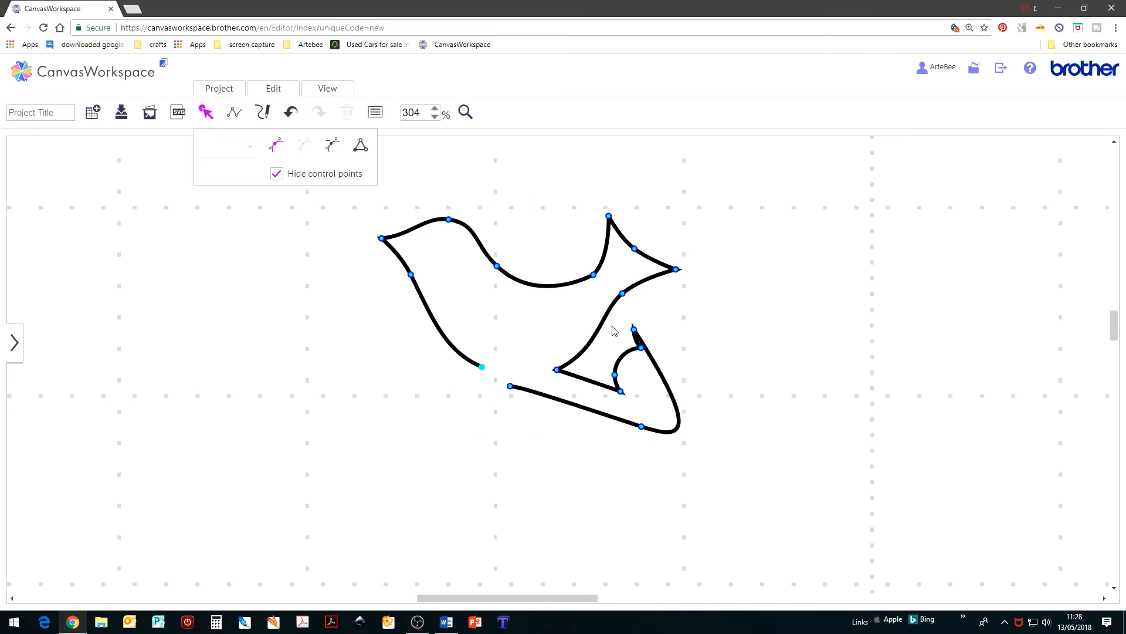
{"action": "left_click_drag", "start_coordinate": [613, 323], "coordinate": [724, 470]}
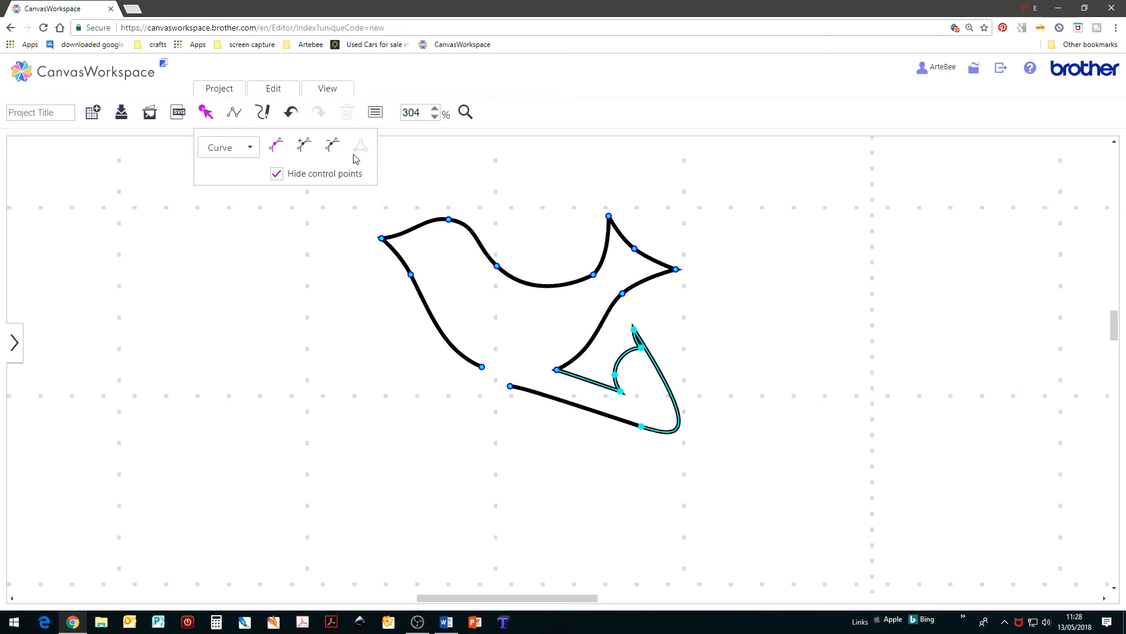
{"action": "key", "text": "Delete"}
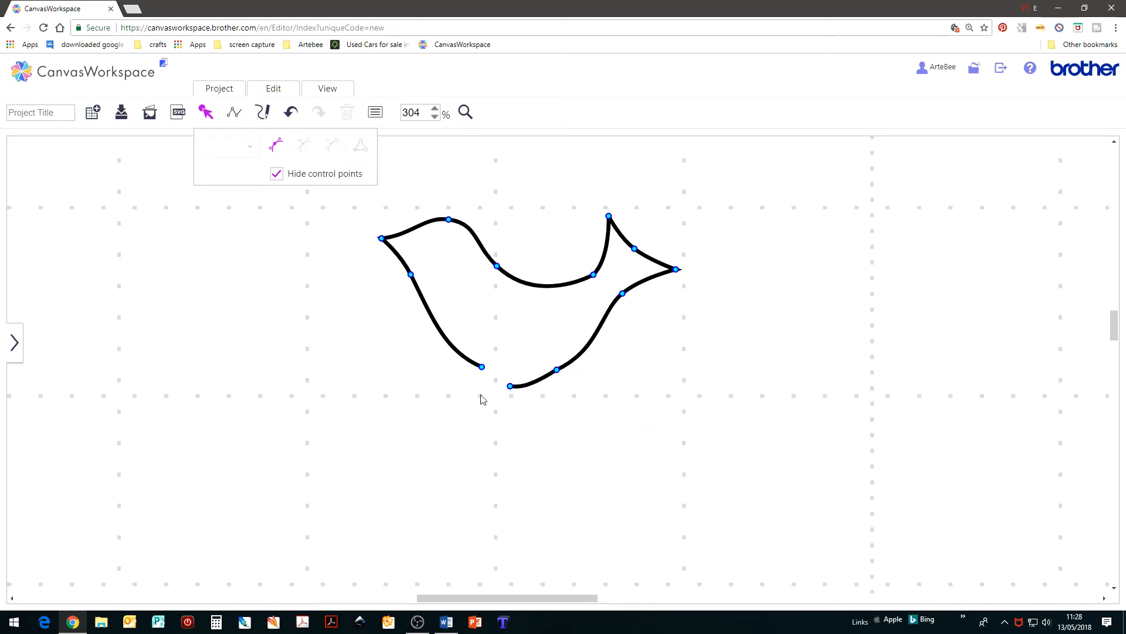
{"action": "left_click", "coordinate": [509, 385]}
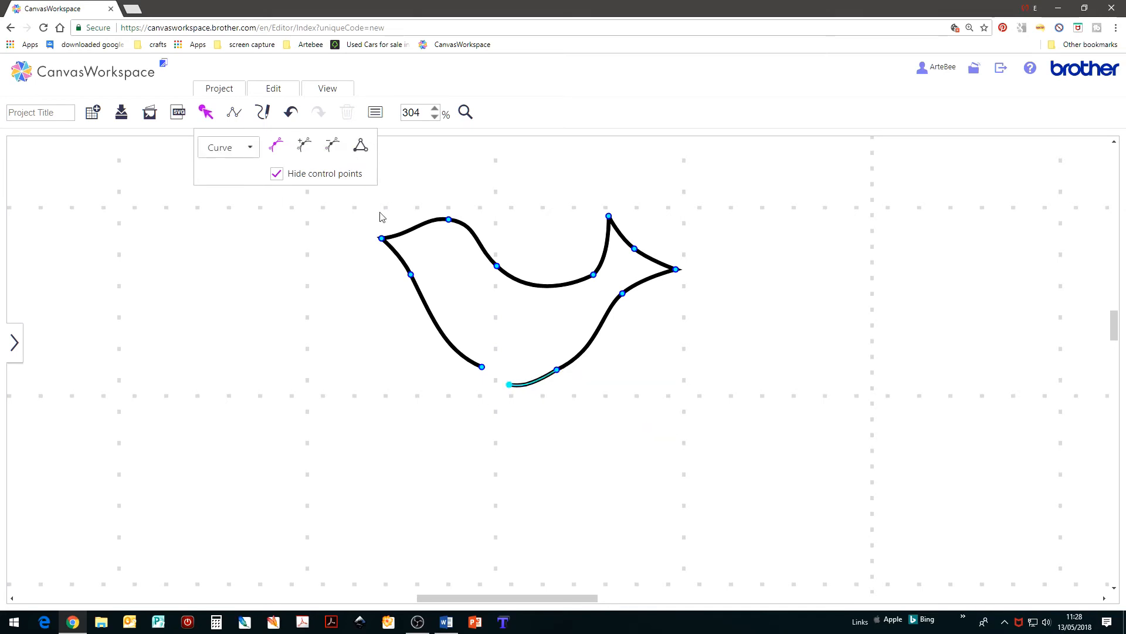
{"action": "left_click", "coordinate": [334, 148]}
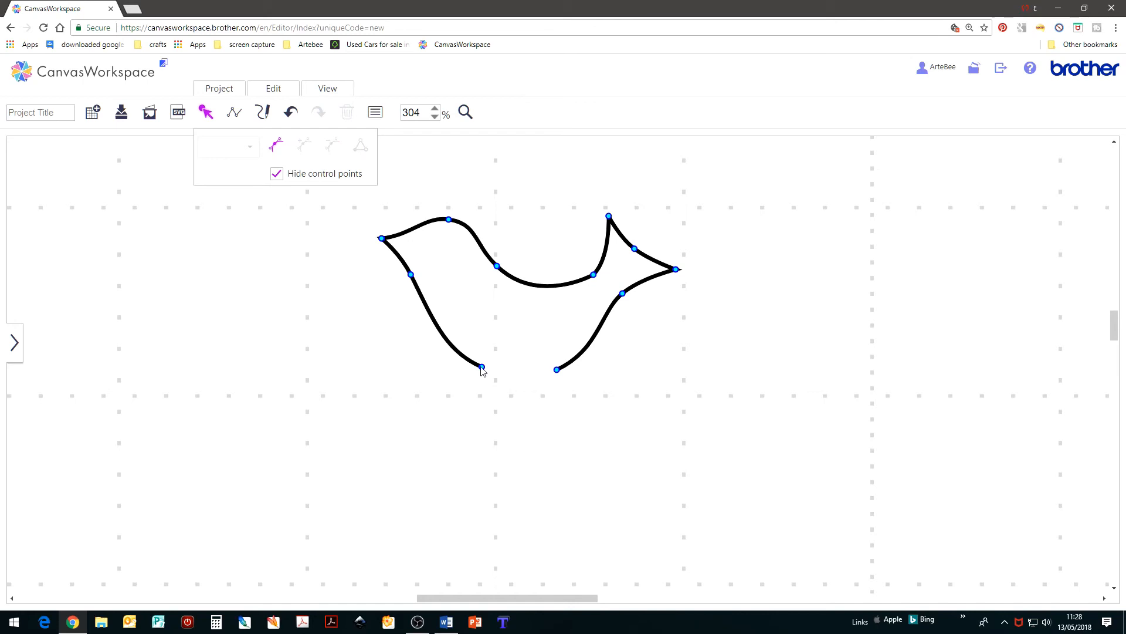
- Close the gap in the bird's belly, change the closing segment to a curve and bend it into a rounded underside
{"action": "left_click", "coordinate": [482, 367]}
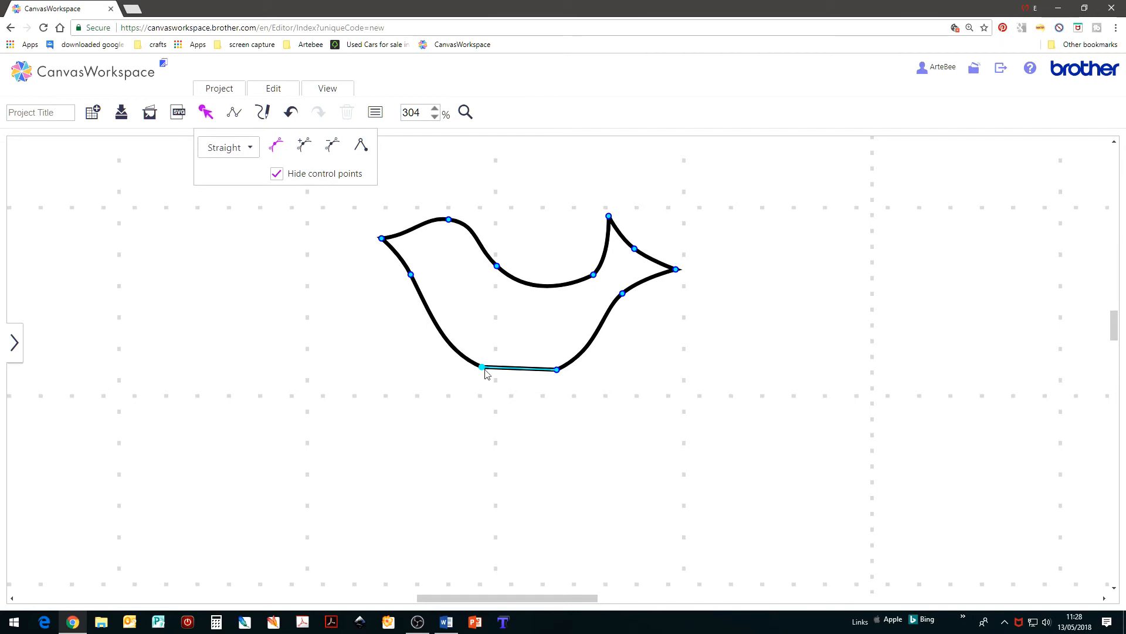
{"action": "left_click", "coordinate": [249, 147]}
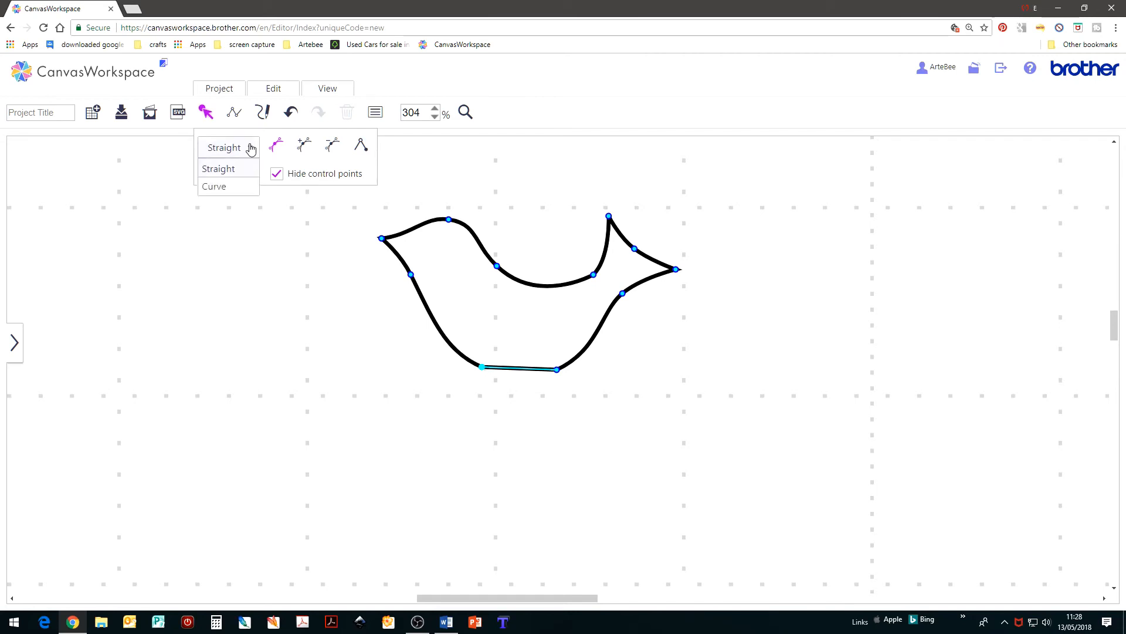
{"action": "left_click", "coordinate": [229, 186]}
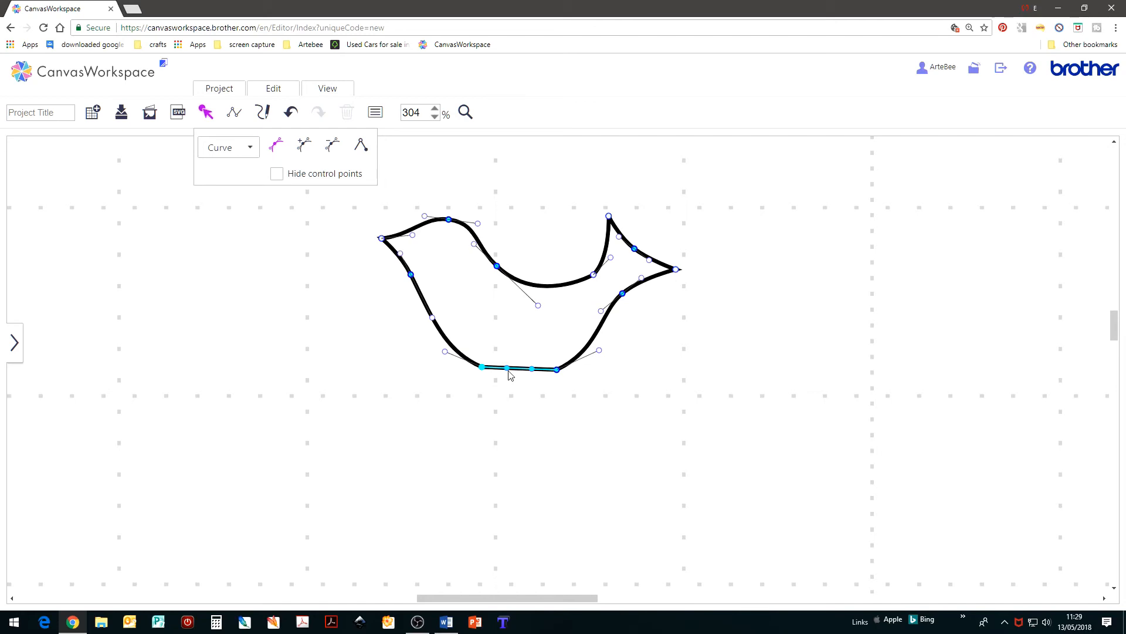
{"action": "left_click_drag", "start_coordinate": [509, 370], "coordinate": [528, 375]}
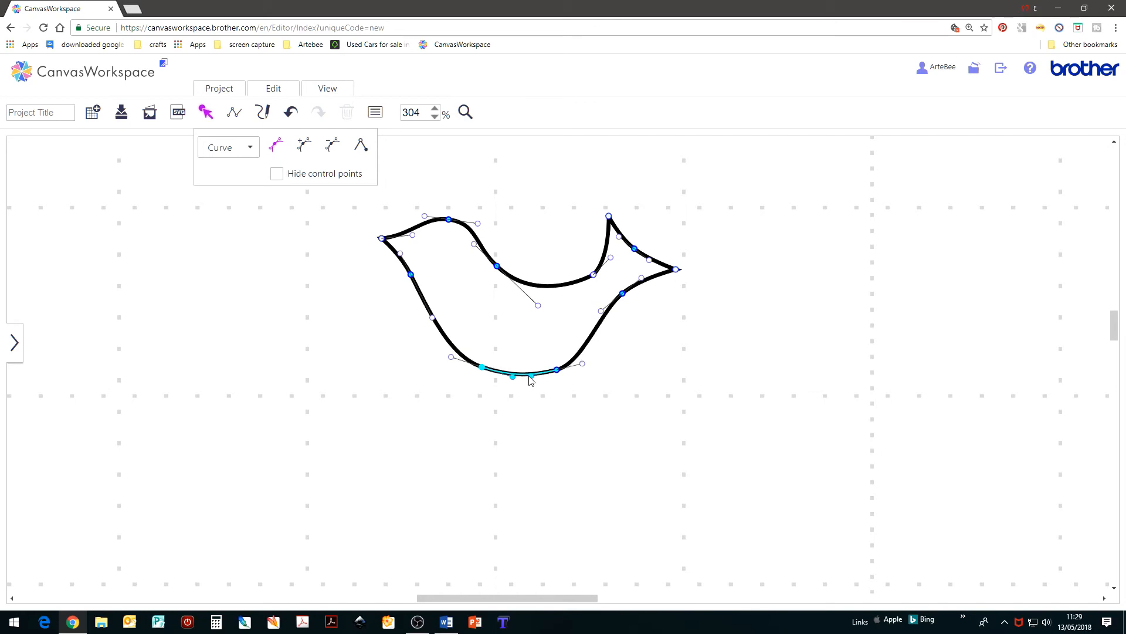
{"action": "left_click", "coordinate": [769, 370]}
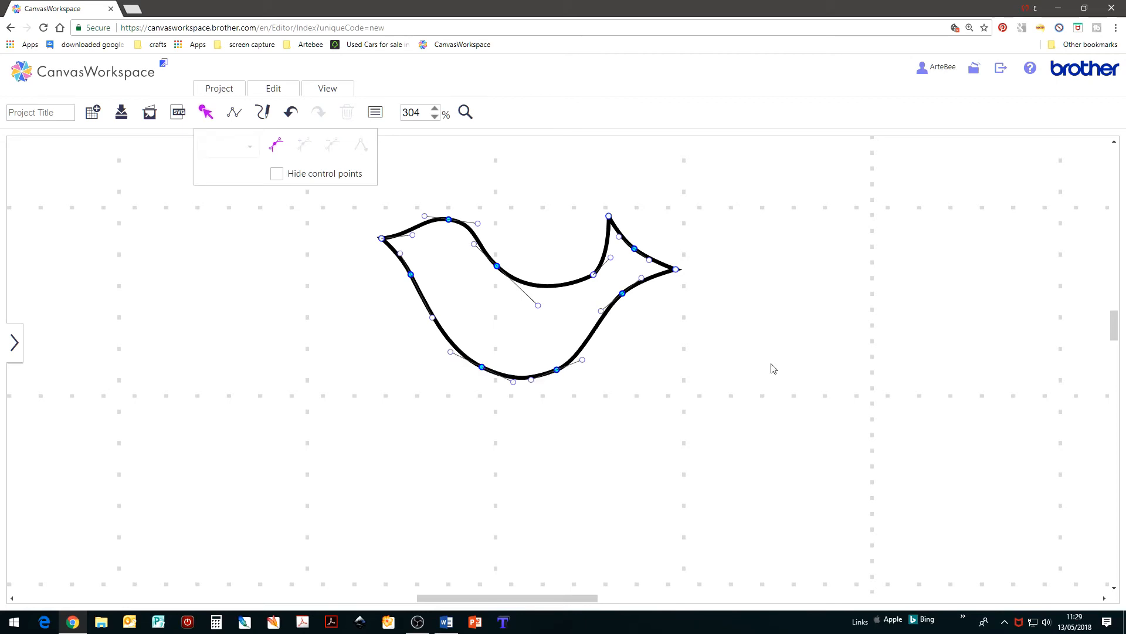
- Move the finished bird off the mat beyond its upper right corner, and move the leaf-vine border up to the mat's upper half
{"action": "scroll", "coordinate": [773, 368], "scroll_direction": "down", "scroll_amount": 5}
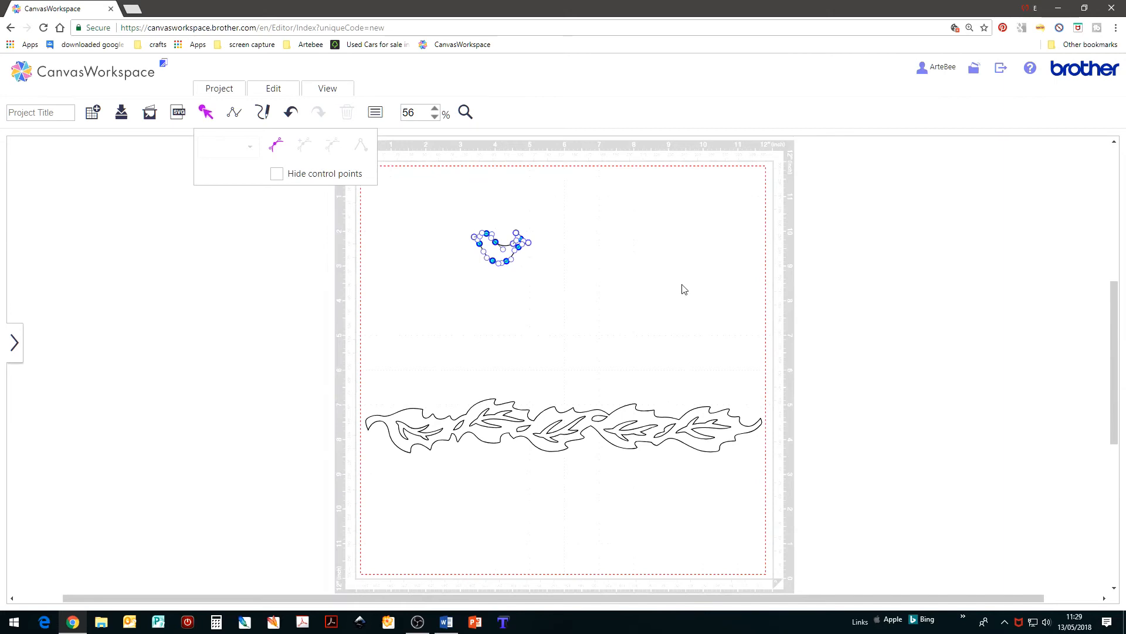
{"action": "left_click", "coordinate": [612, 324]}
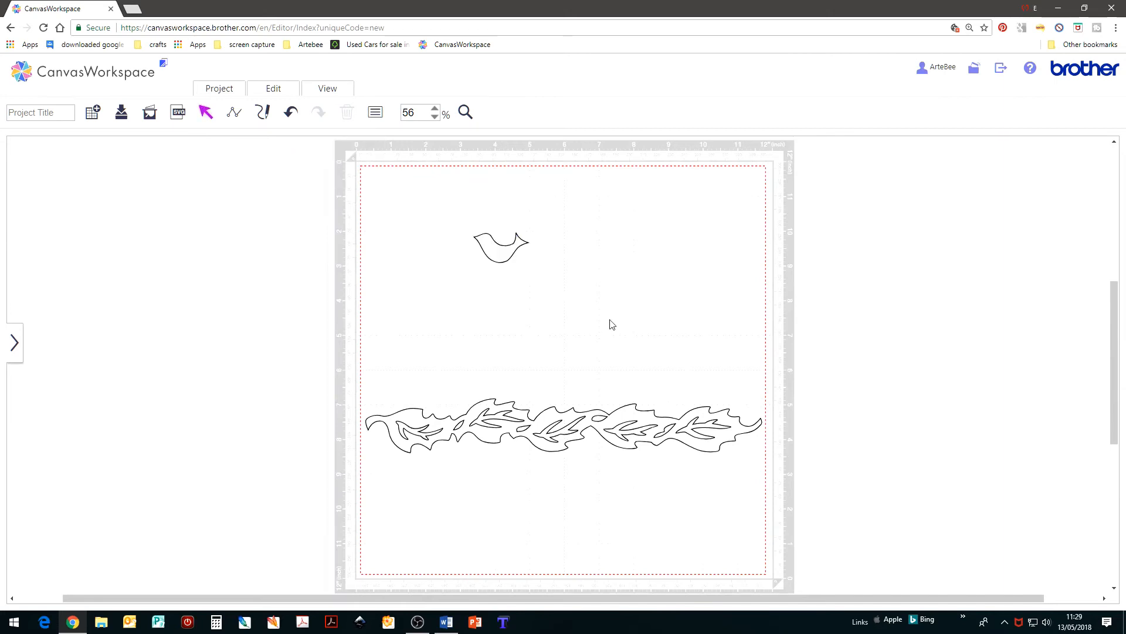
{"action": "left_click_drag", "start_coordinate": [525, 243], "coordinate": [836, 213]}
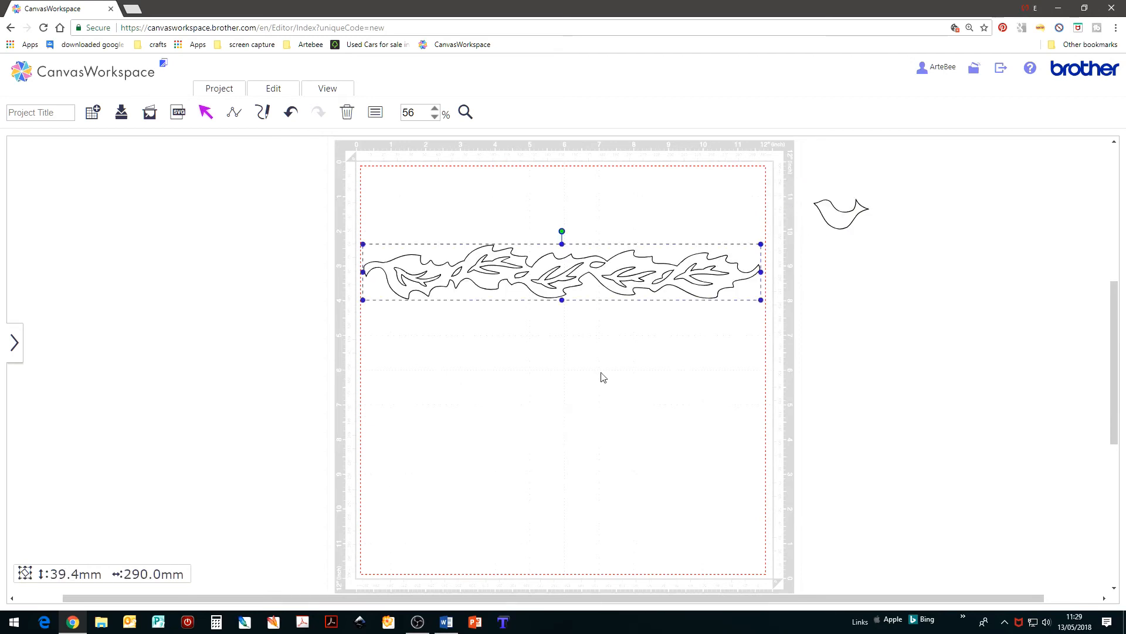
{"action": "left_click", "coordinate": [601, 377]}
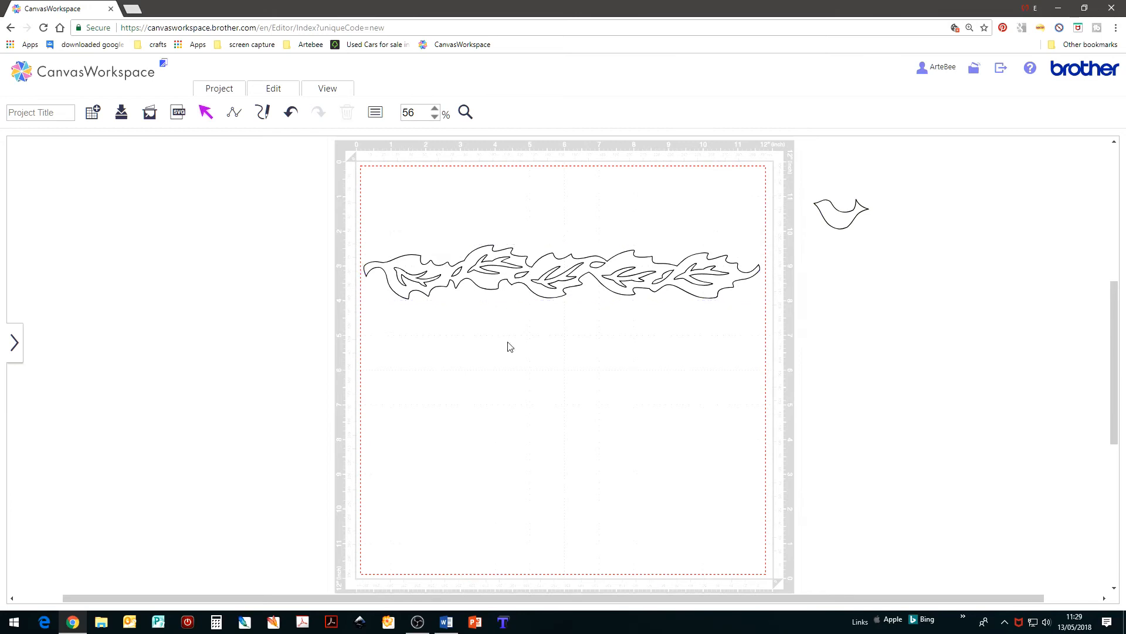
- Add the flatter of the two parallelograms from the Basic patterns to the mat
{"action": "left_click", "coordinate": [15, 348]}
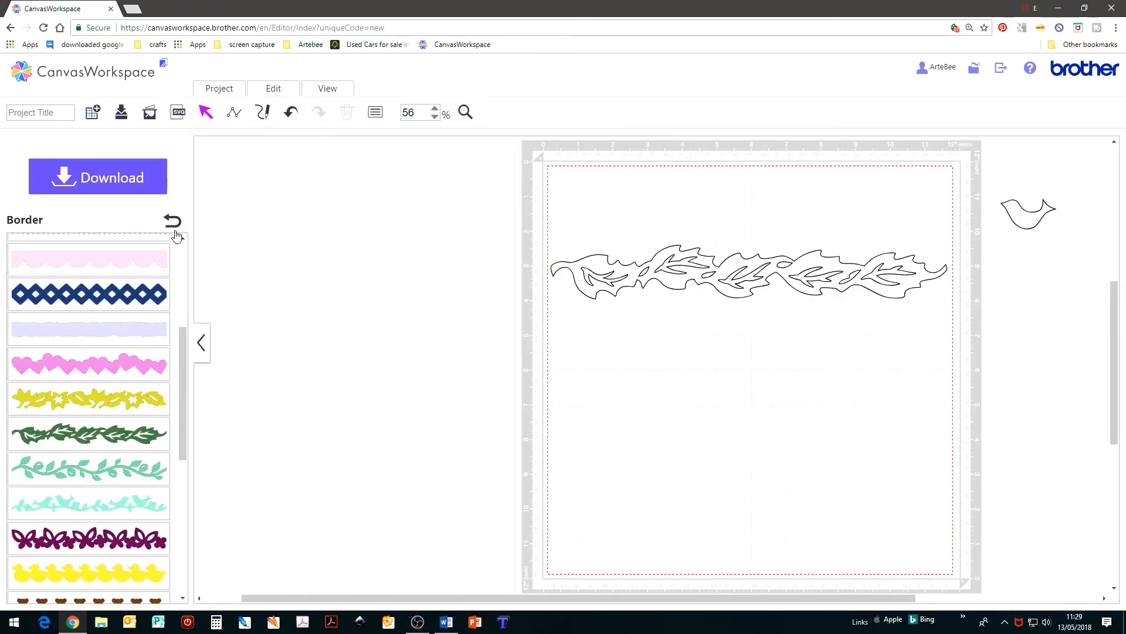
{"action": "left_click", "coordinate": [174, 227]}
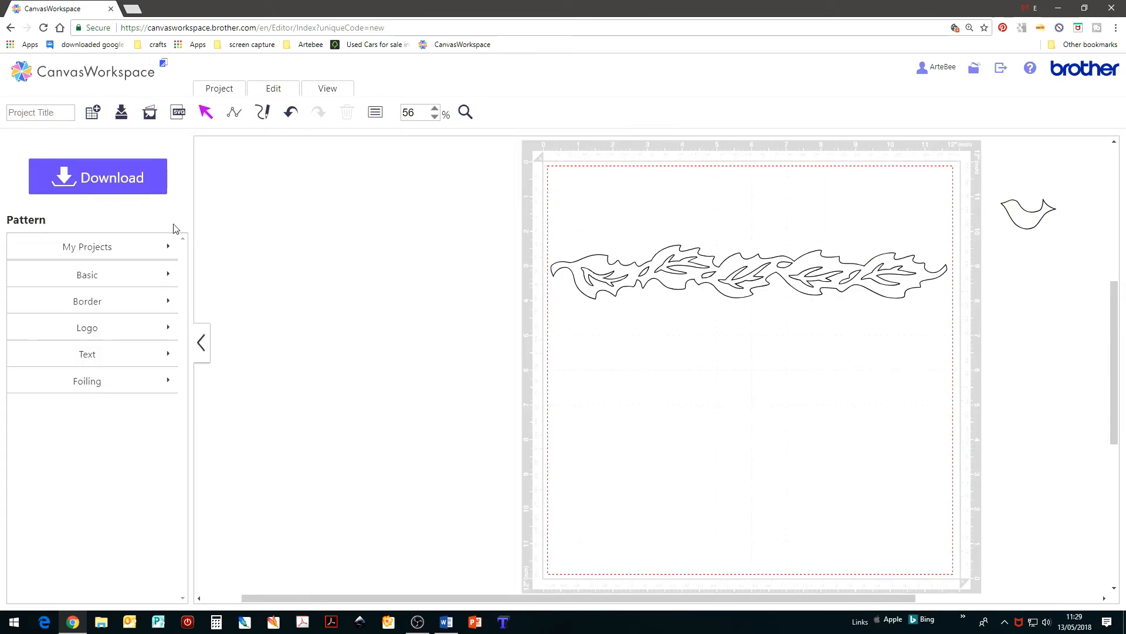
{"action": "left_click", "coordinate": [97, 279]}
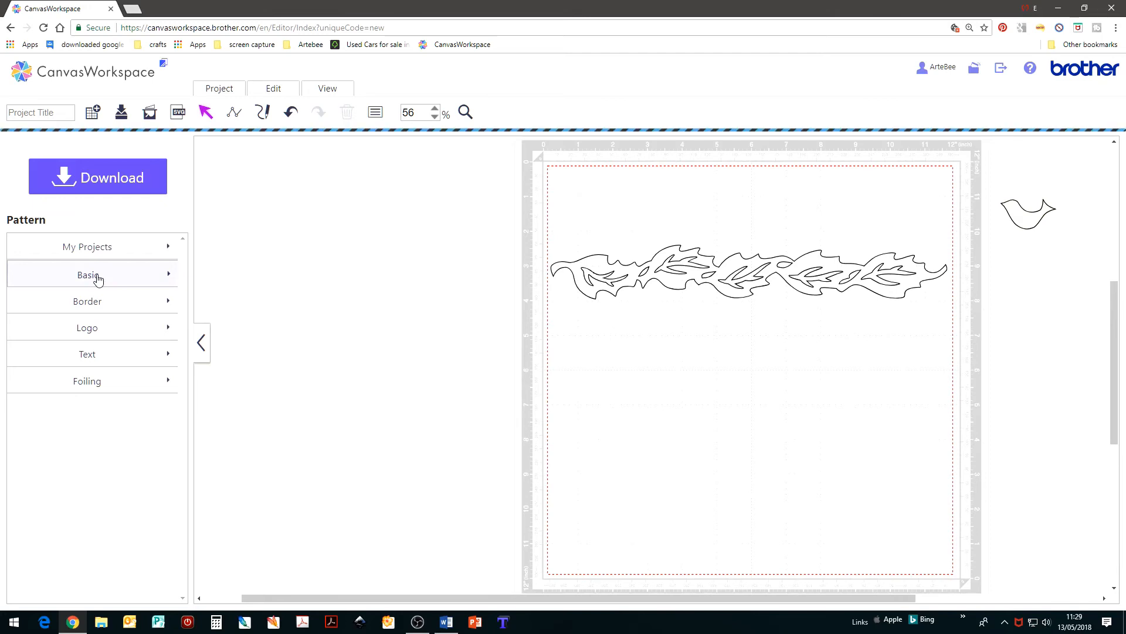
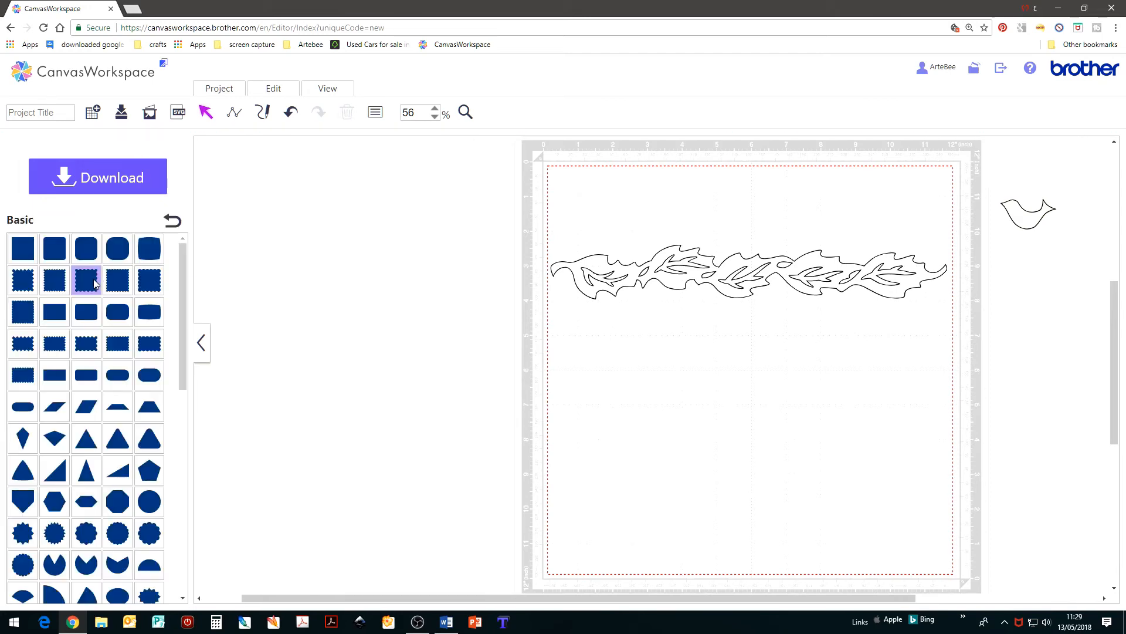
{"action": "left_click", "coordinate": [61, 413]}
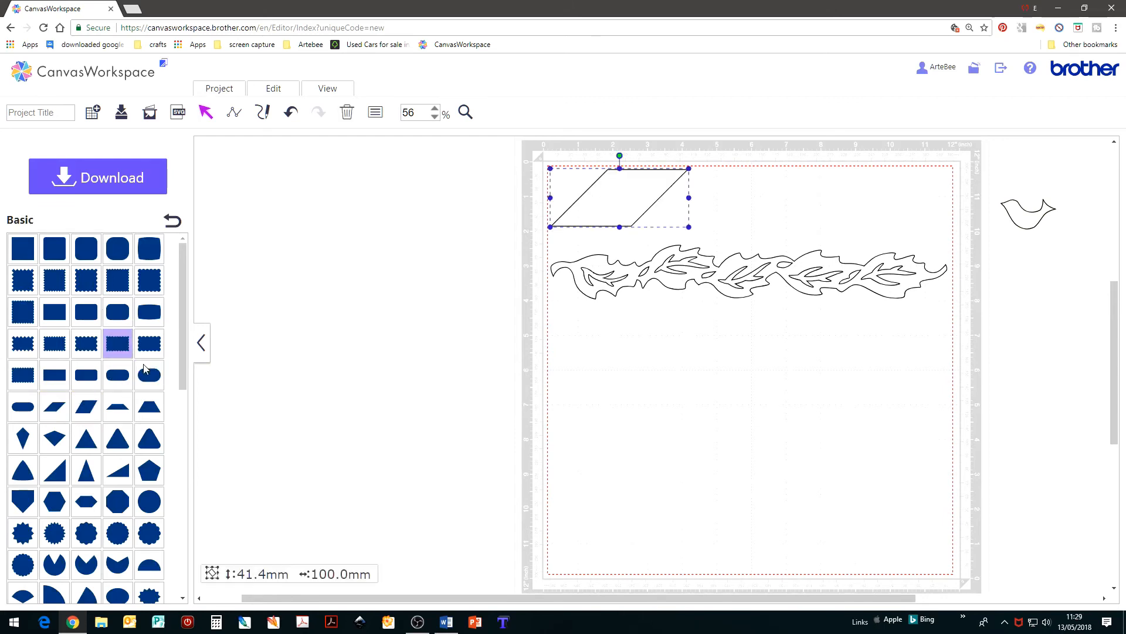
{"action": "left_click", "coordinate": [202, 345]}
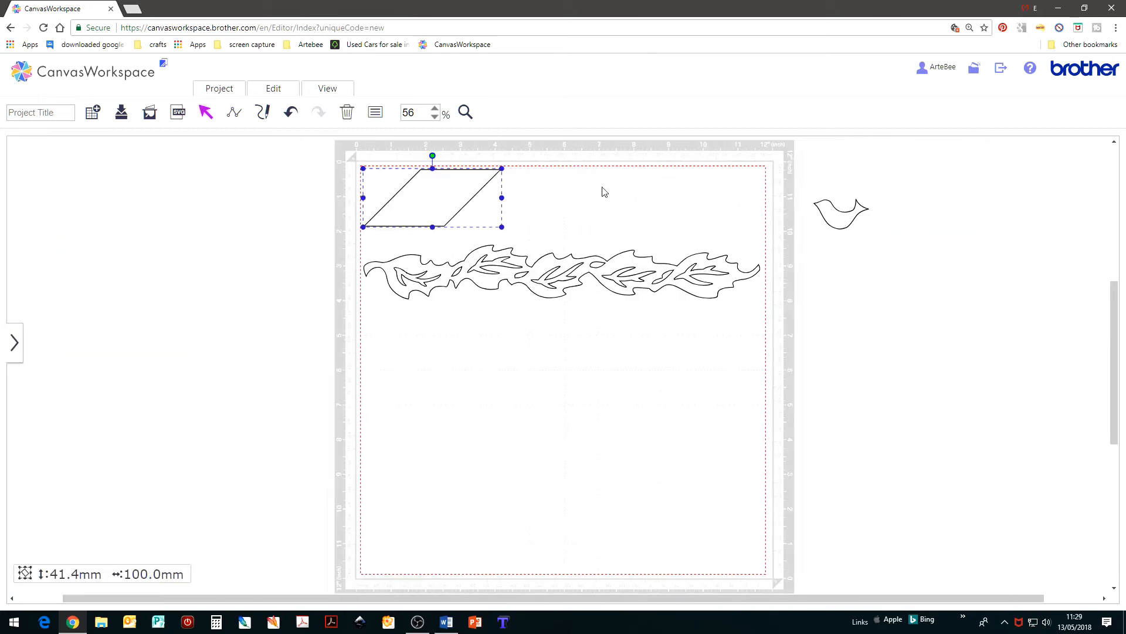
- Narrow the parallelogram to about 15 mm wide and place it across the joint between the border's first two leaves
{"action": "left_click_drag", "start_coordinate": [503, 197], "coordinate": [418, 198]}
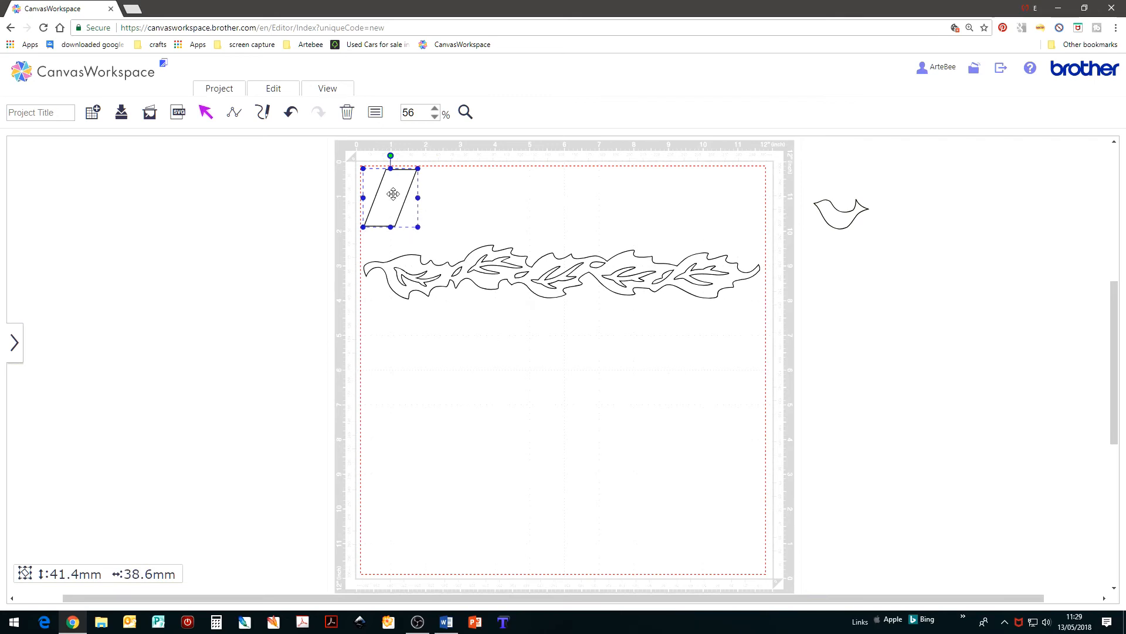
{"action": "left_click_drag", "start_coordinate": [393, 194], "coordinate": [486, 298]}
{"action": "left_click", "coordinate": [465, 112]}
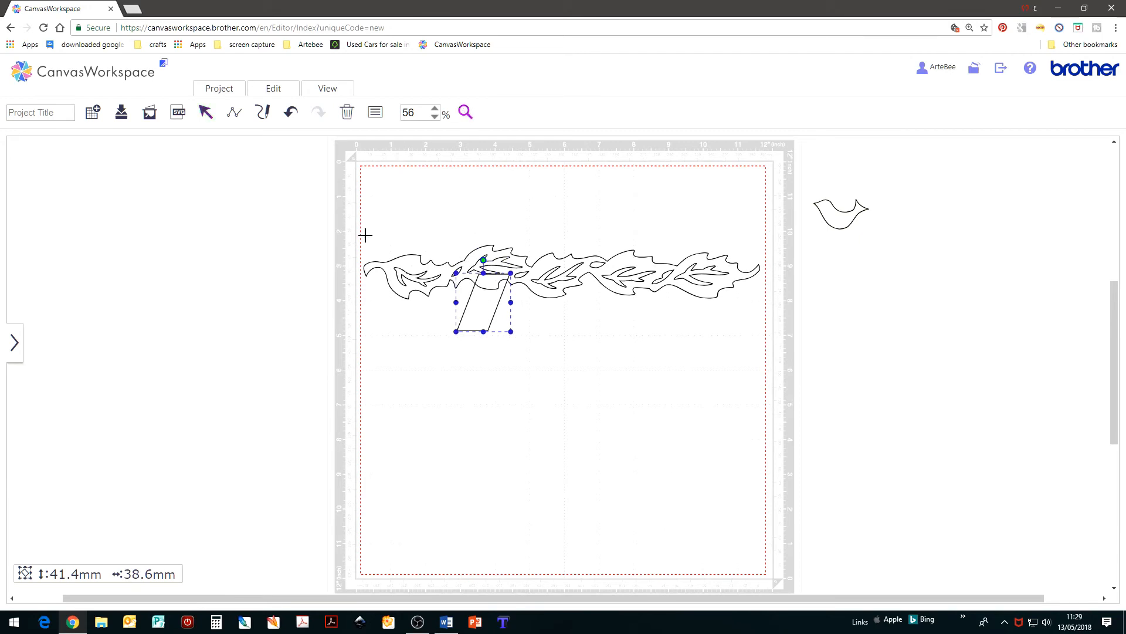
{"action": "left_click_drag", "start_coordinate": [359, 233], "coordinate": [550, 321]}
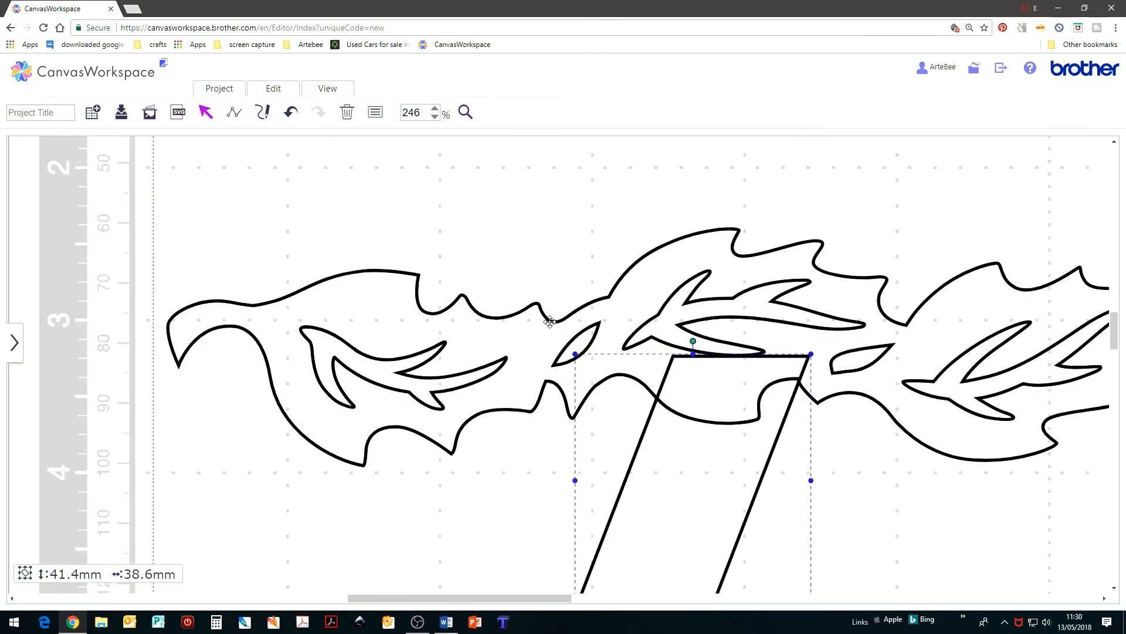
{"action": "left_click_drag", "start_coordinate": [812, 480], "coordinate": [595, 481]}
{"action": "left_click_drag", "start_coordinate": [633, 361], "coordinate": [593, 148]}
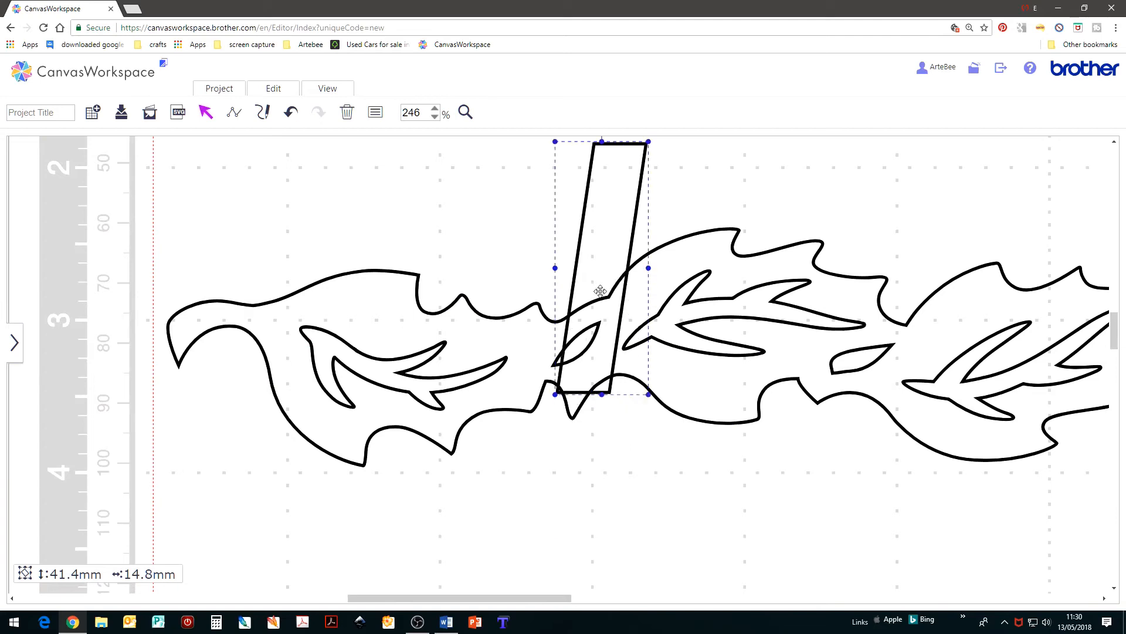
{"action": "left_click_drag", "start_coordinate": [600, 291], "coordinate": [589, 323]}
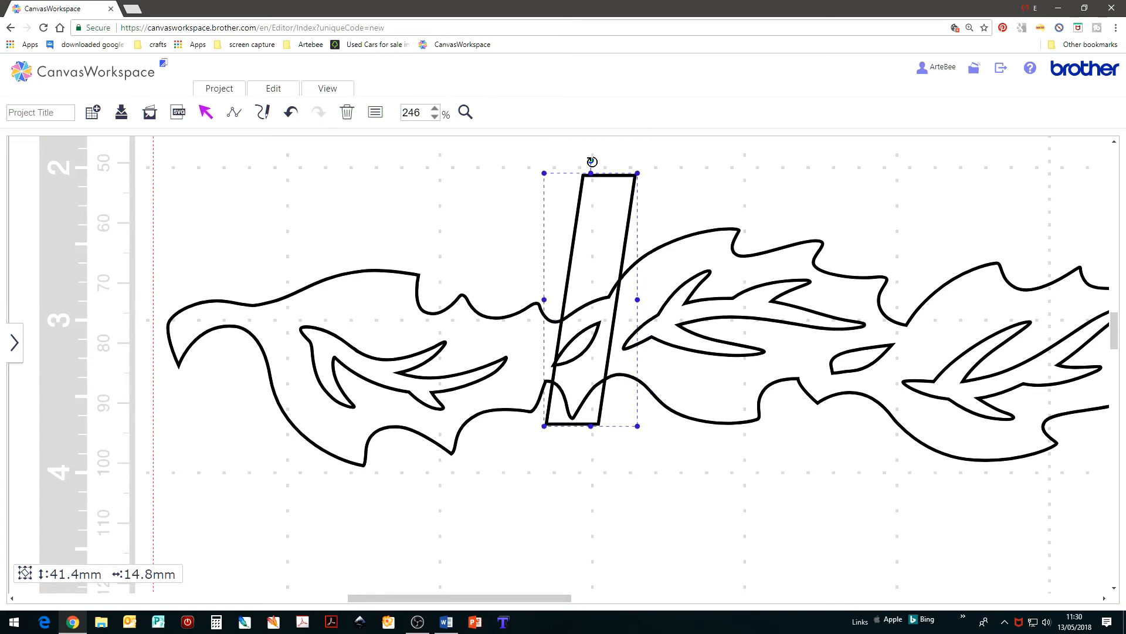
- Tilt the parallelogram clockwise by about 20 degrees along the leaf joint and narrow it to a strip about 5.4 mm wide
{"action": "left_click_drag", "start_coordinate": [589, 160], "coordinate": [619, 166]}
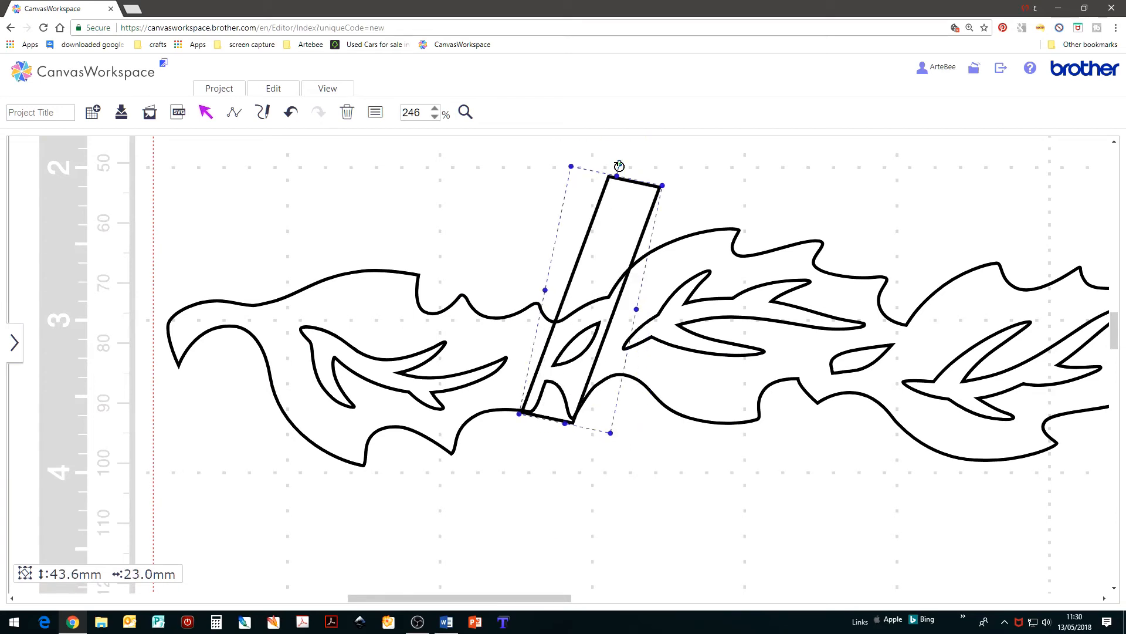
{"action": "left_click_drag", "start_coordinate": [615, 214], "coordinate": [637, 240]}
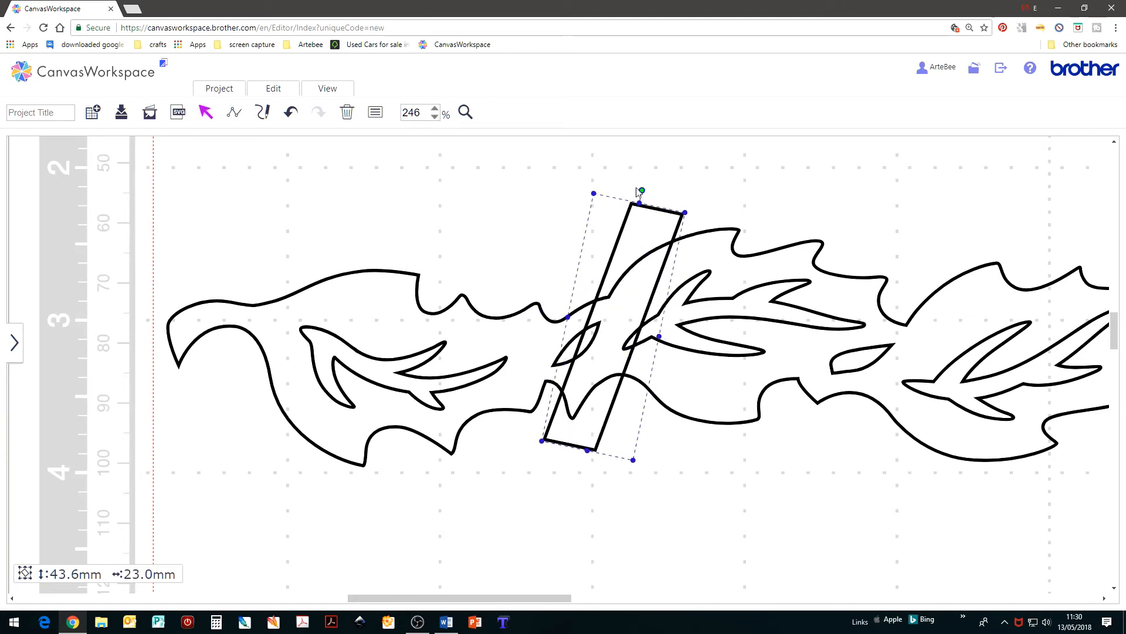
{"action": "left_click_drag", "start_coordinate": [642, 190], "coordinate": [662, 198]}
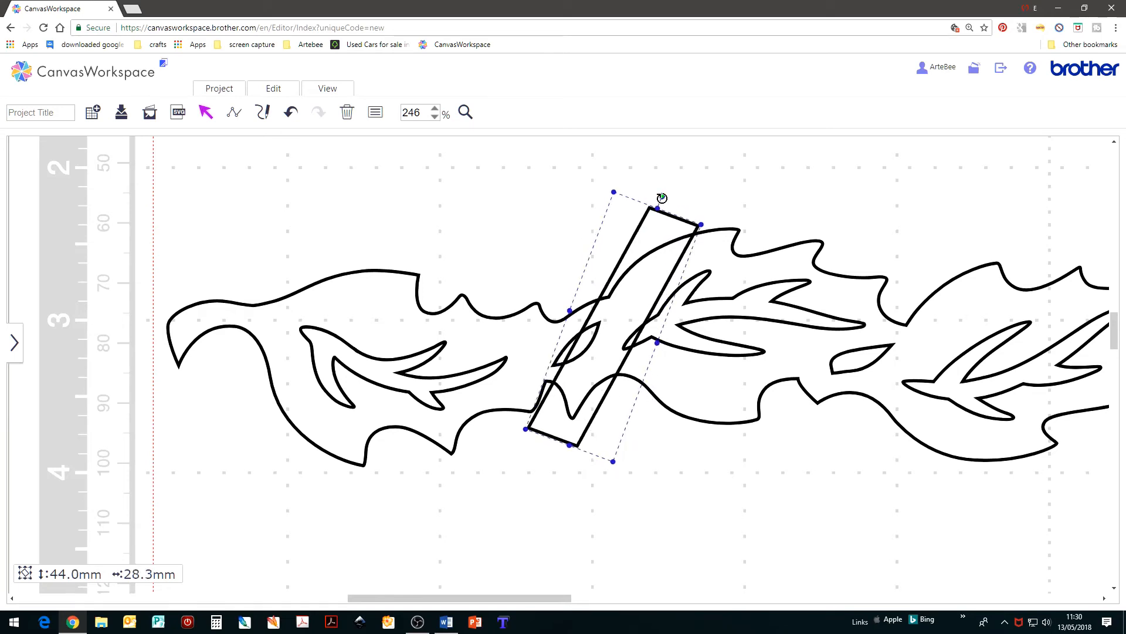
{"action": "left_click", "coordinate": [650, 351]}
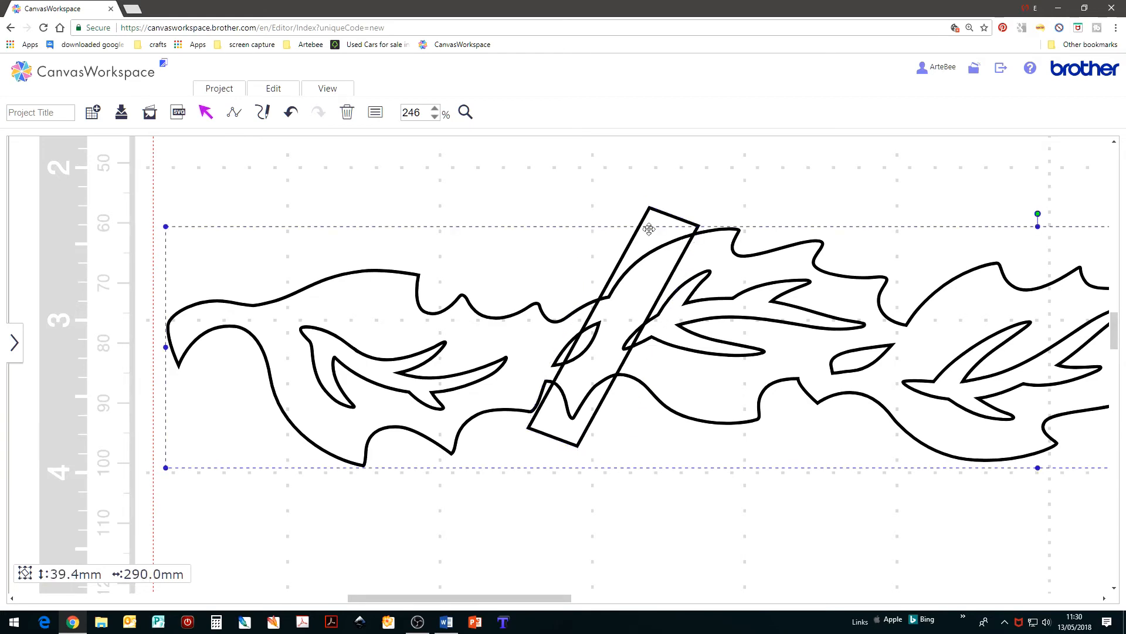
{"action": "left_click", "coordinate": [656, 213]}
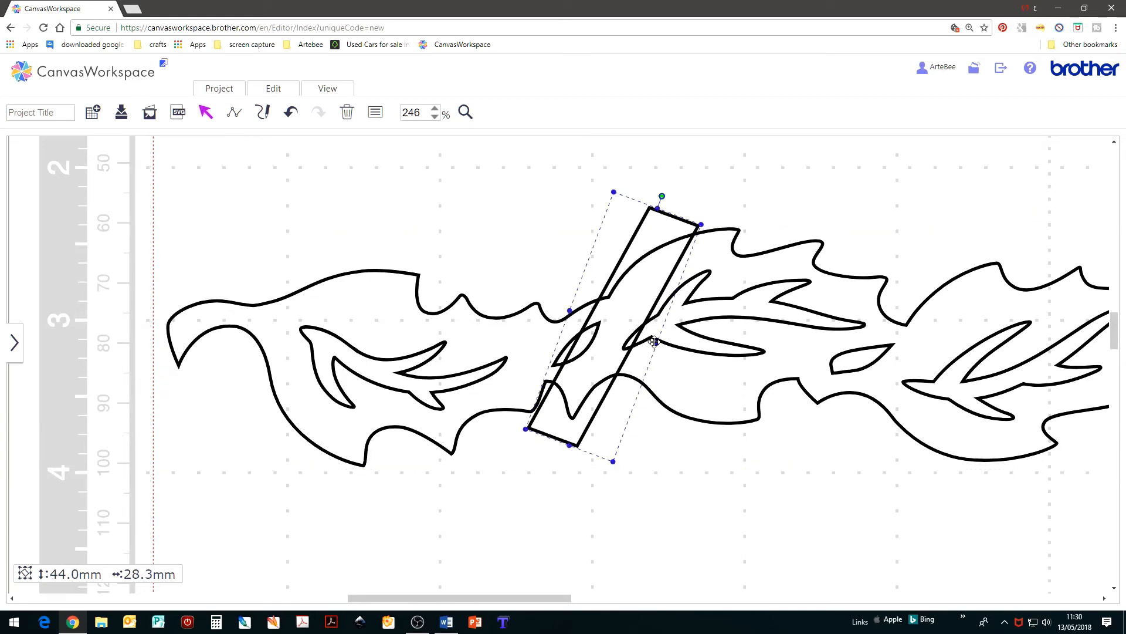
{"action": "left_click_drag", "start_coordinate": [658, 342], "coordinate": [600, 339]}
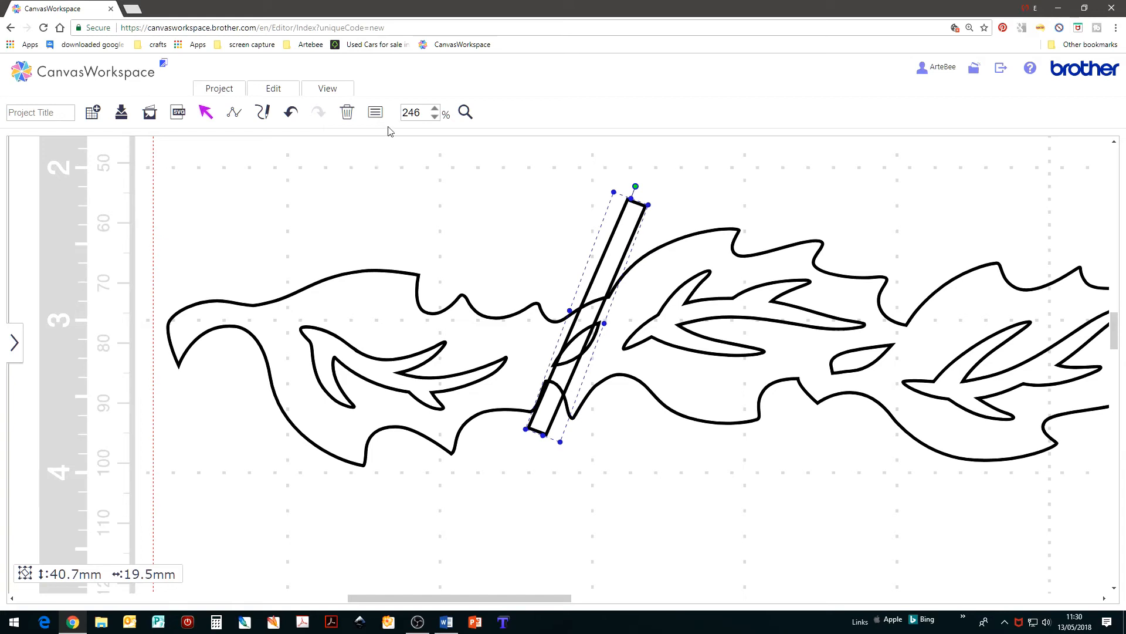
- Fill the slanted strip with dark red
{"action": "left_click", "coordinate": [376, 115]}
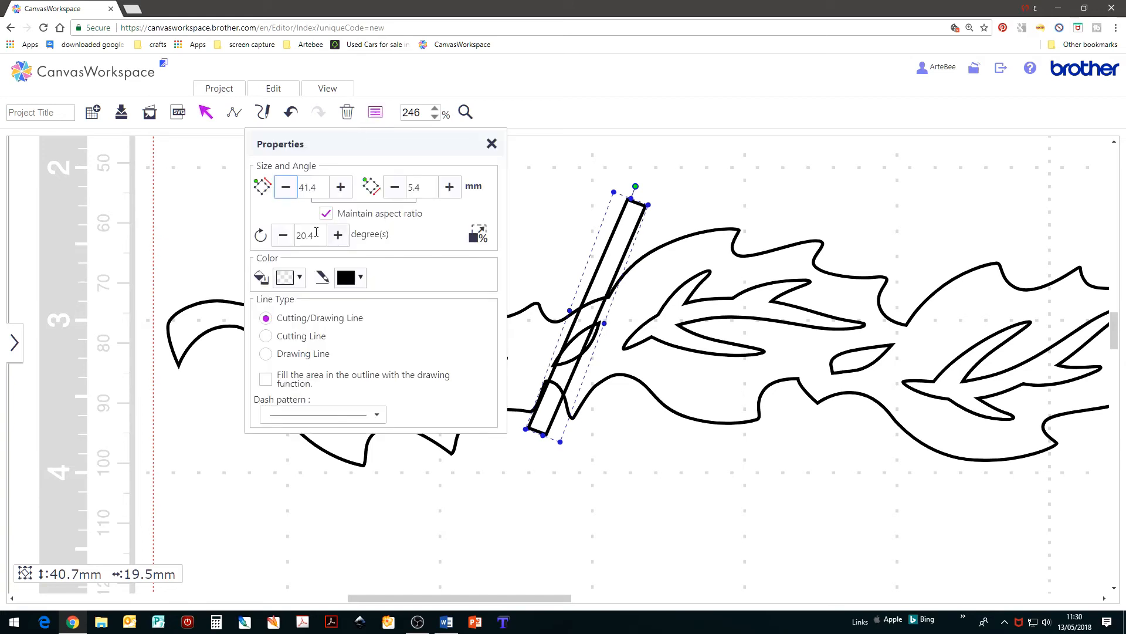
{"action": "left_click", "coordinate": [293, 278]}
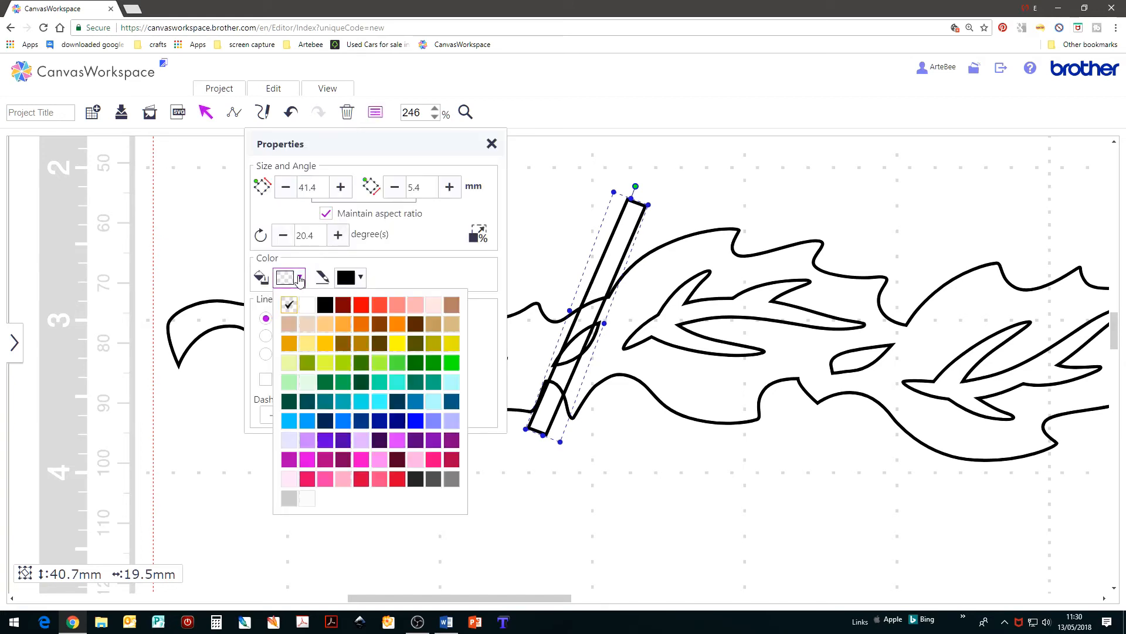
{"action": "left_click", "coordinate": [346, 305]}
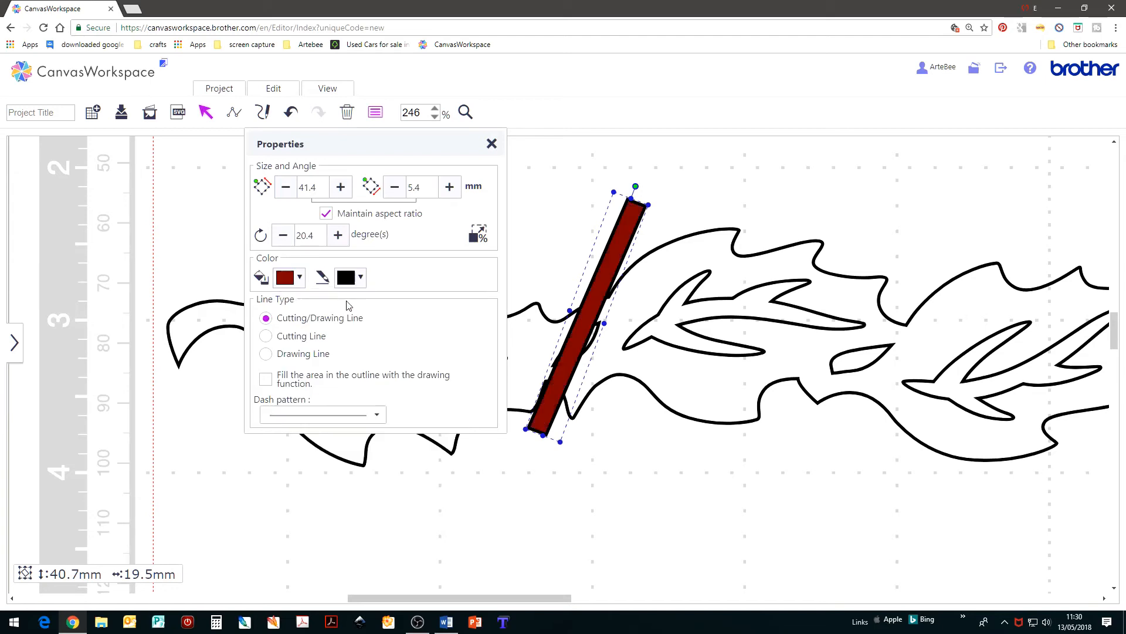
{"action": "left_click", "coordinate": [492, 144]}
{"action": "left_click", "coordinate": [567, 155]}
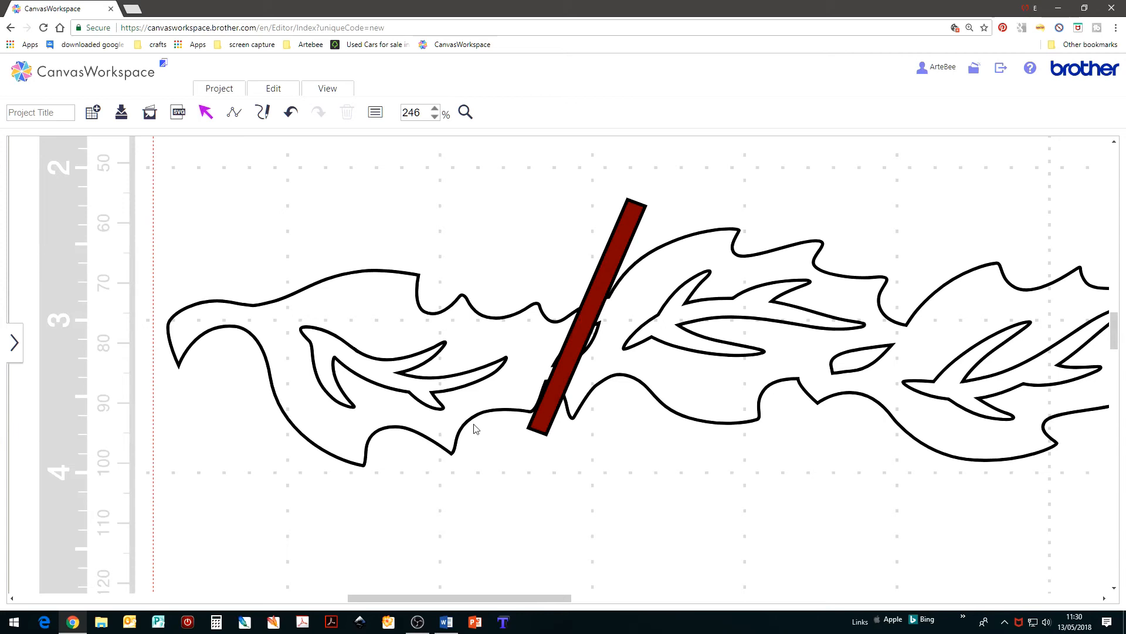
- Try to divide the leaf-vine border and the red strip into separate pieces where they overlap
{"action": "left_click", "coordinate": [548, 465]}
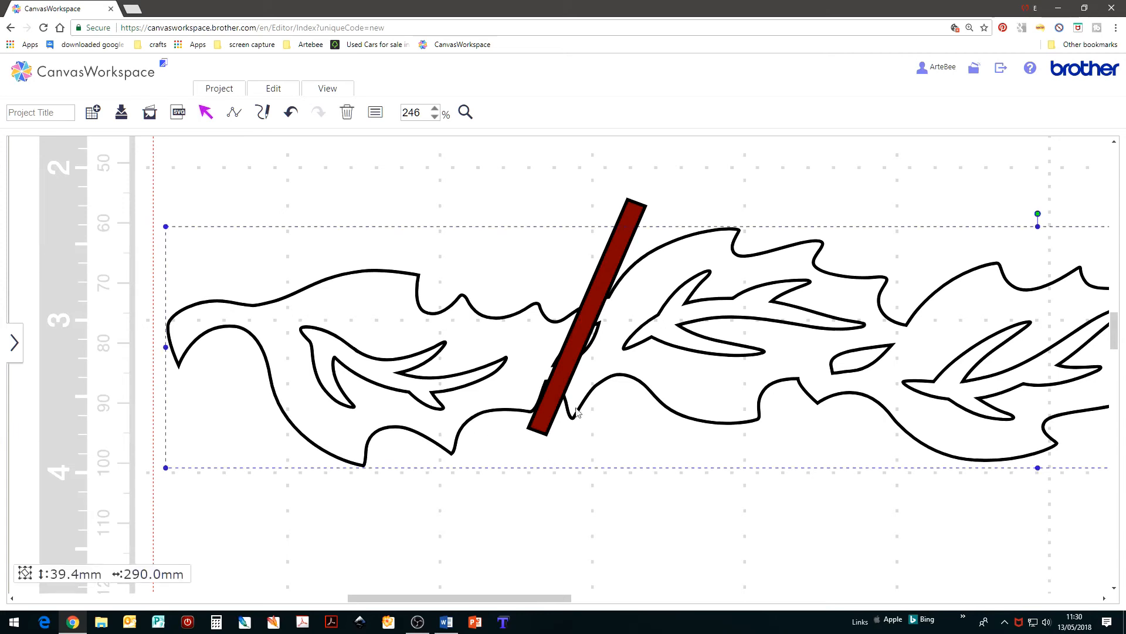
{"action": "left_click", "coordinate": [634, 207]}
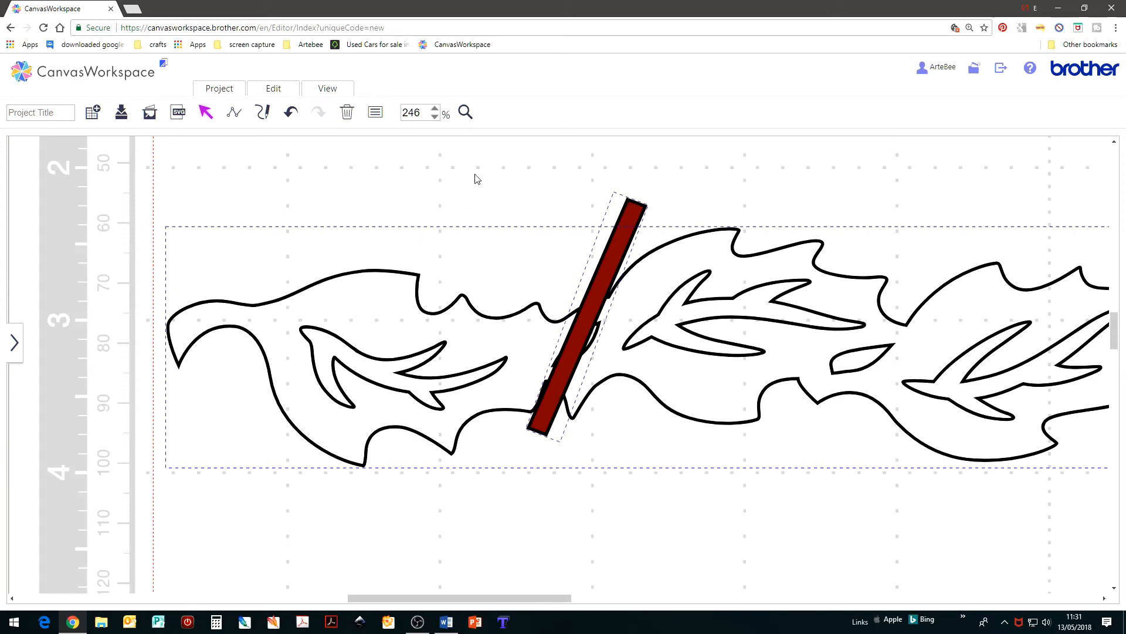
{"action": "left_click", "coordinate": [284, 93]}
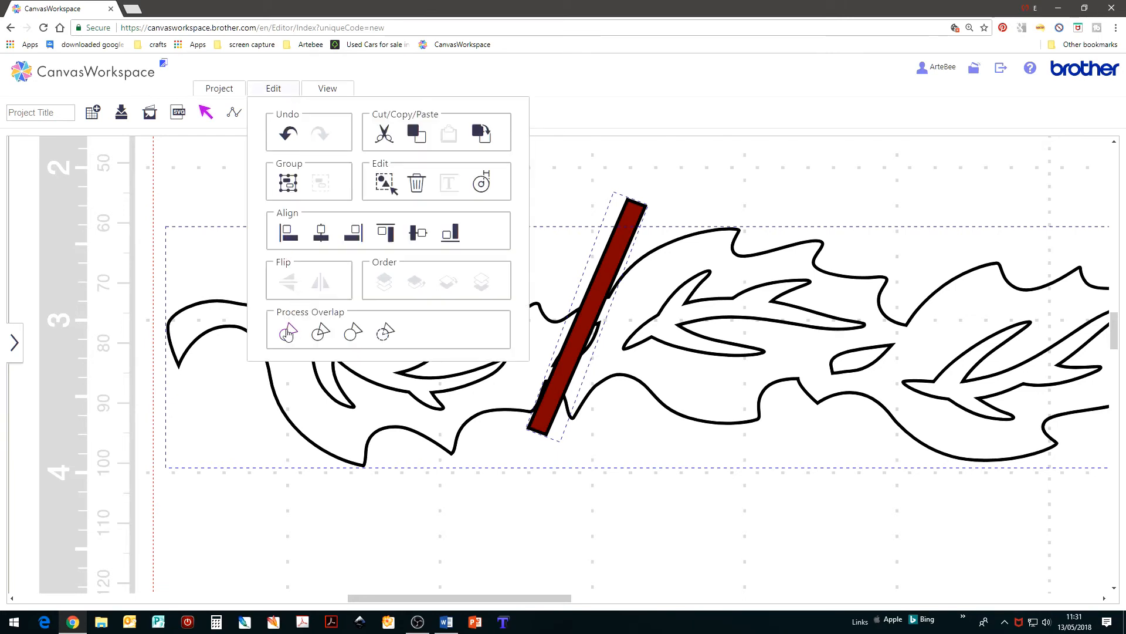
{"action": "left_click", "coordinate": [320, 334]}
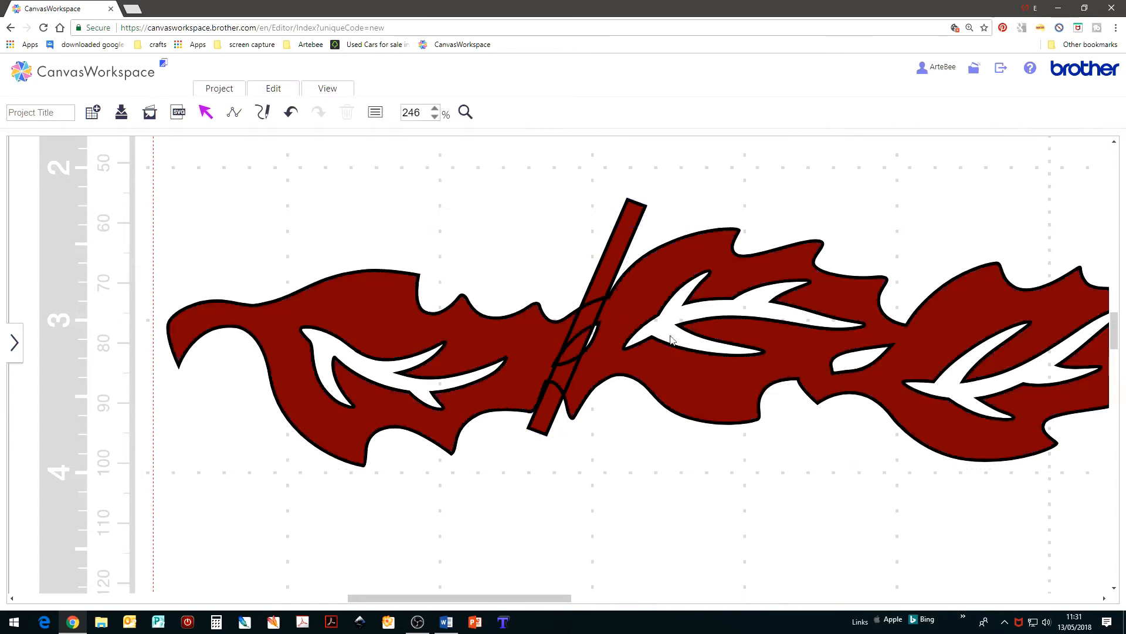
- Move the divided strip pieces out of the leaf joint to the area below the border
{"action": "left_click_drag", "start_coordinate": [612, 254], "coordinate": [802, 543]}
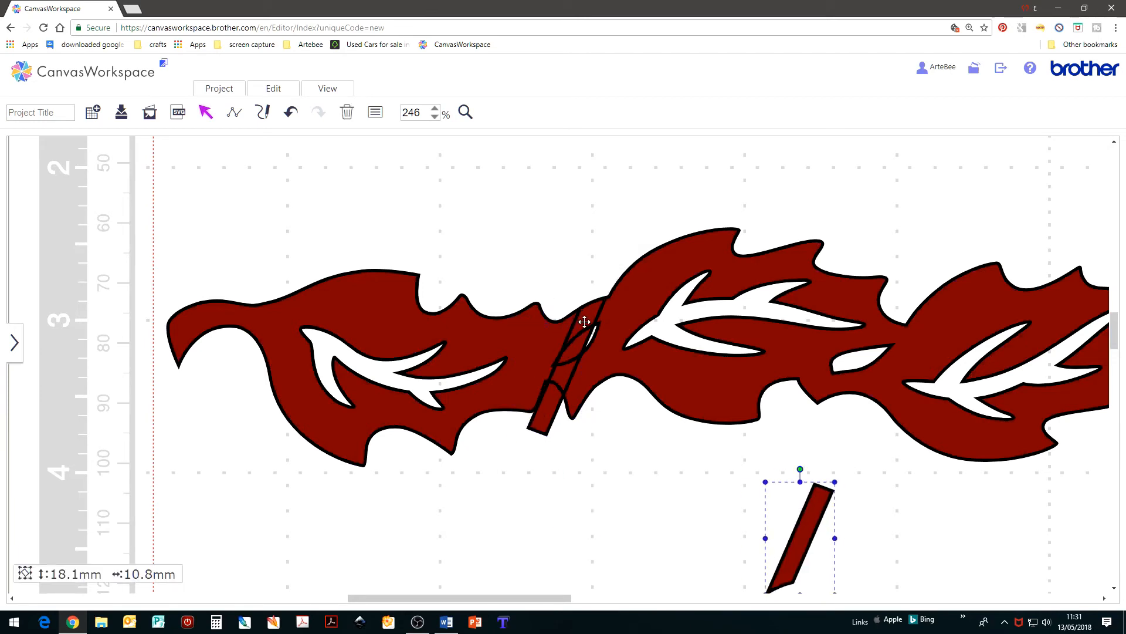
{"action": "left_click_drag", "start_coordinate": [585, 322], "coordinate": [703, 446]}
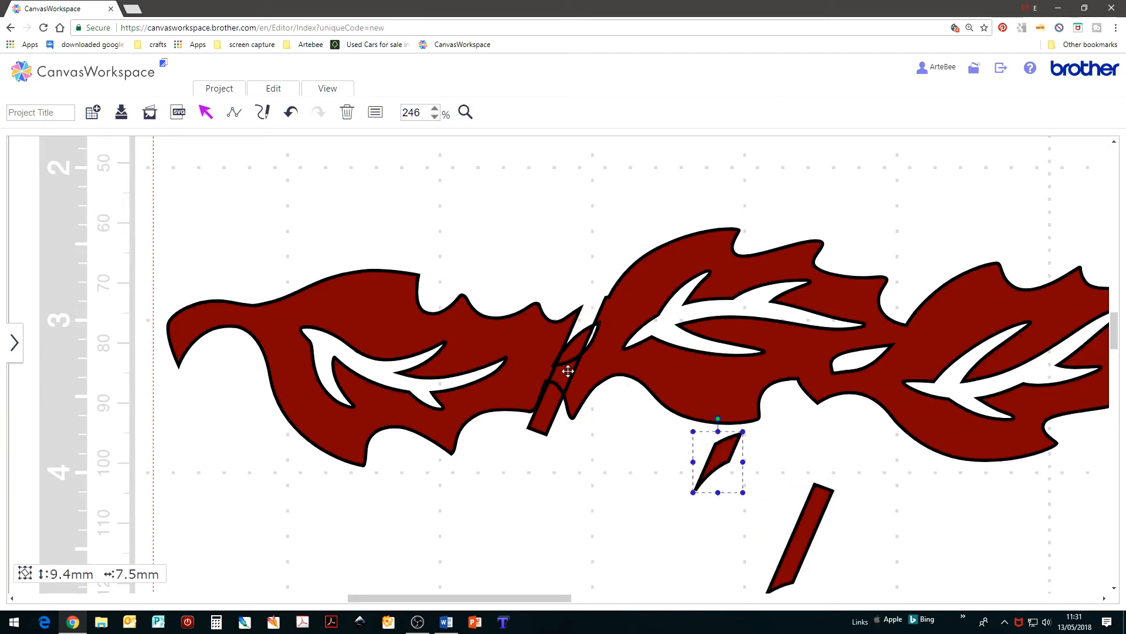
{"action": "left_click_drag", "start_coordinate": [567, 371], "coordinate": [669, 445]}
{"action": "left_click_drag", "start_coordinate": [556, 427], "coordinate": [662, 519]}
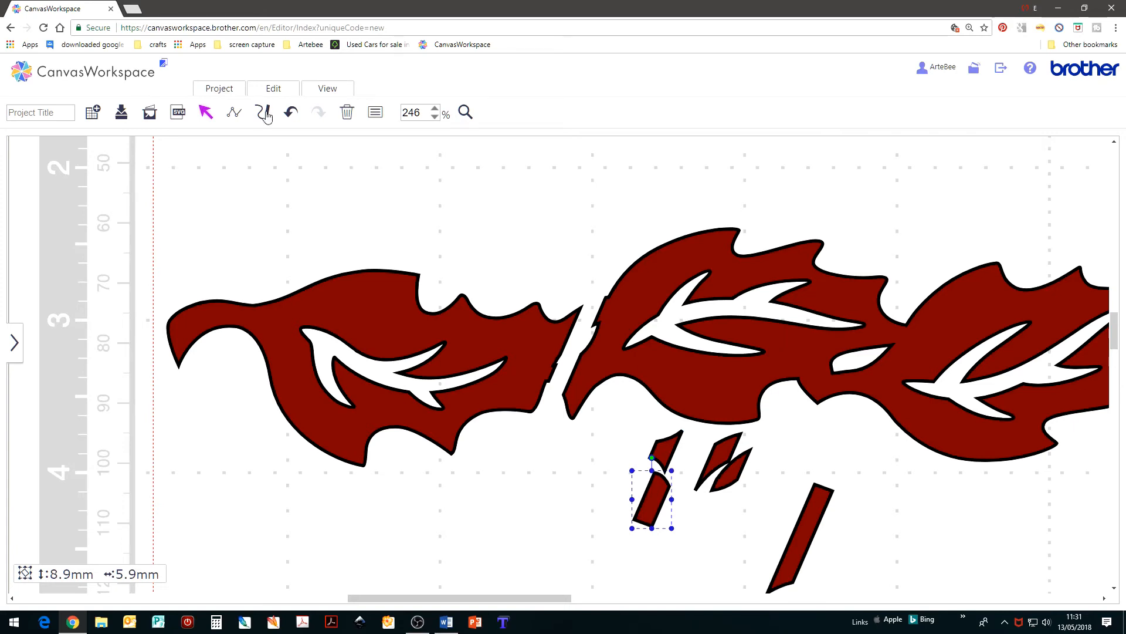
- Undo the piece moves and the division, and try shifting the red strip slightly before undoing that move too
{"action": "left_click", "coordinate": [290, 114]}
{"action": "left_click", "coordinate": [290, 115]}
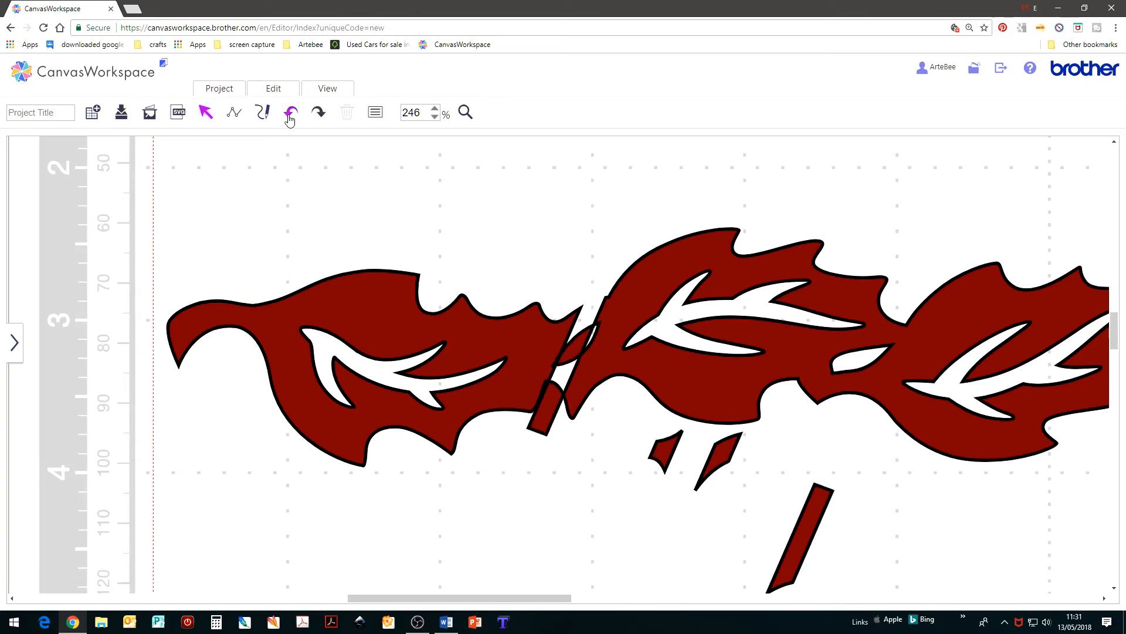
{"action": "left_click", "coordinate": [290, 115]}
{"action": "left_click", "coordinate": [290, 115]}
{"action": "left_click", "coordinate": [290, 115]}
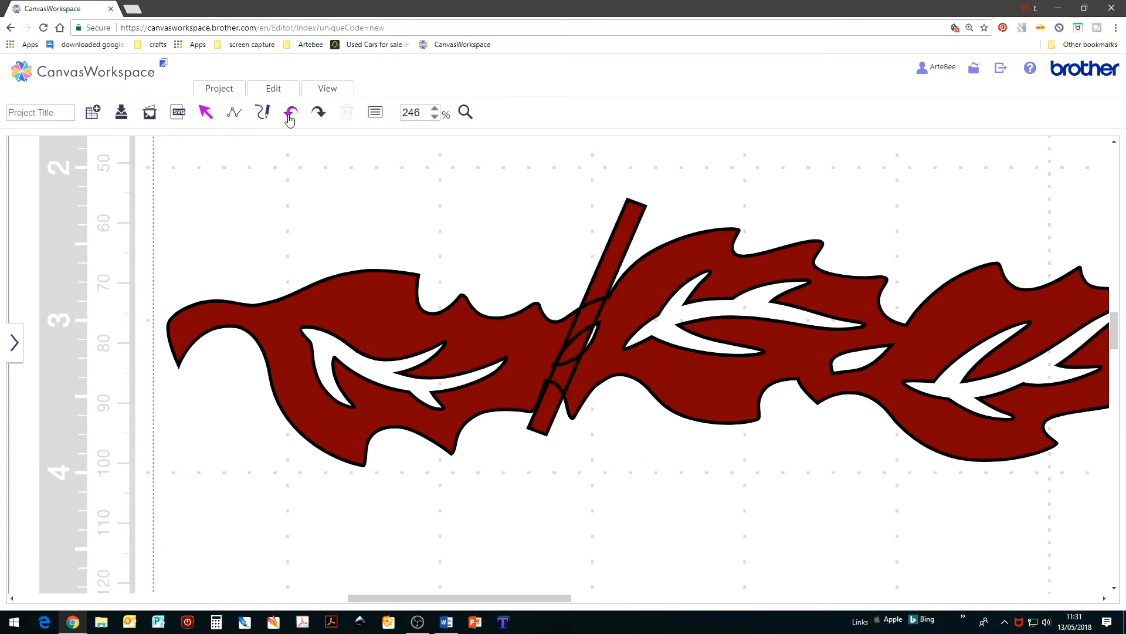
{"action": "left_click", "coordinate": [290, 115]}
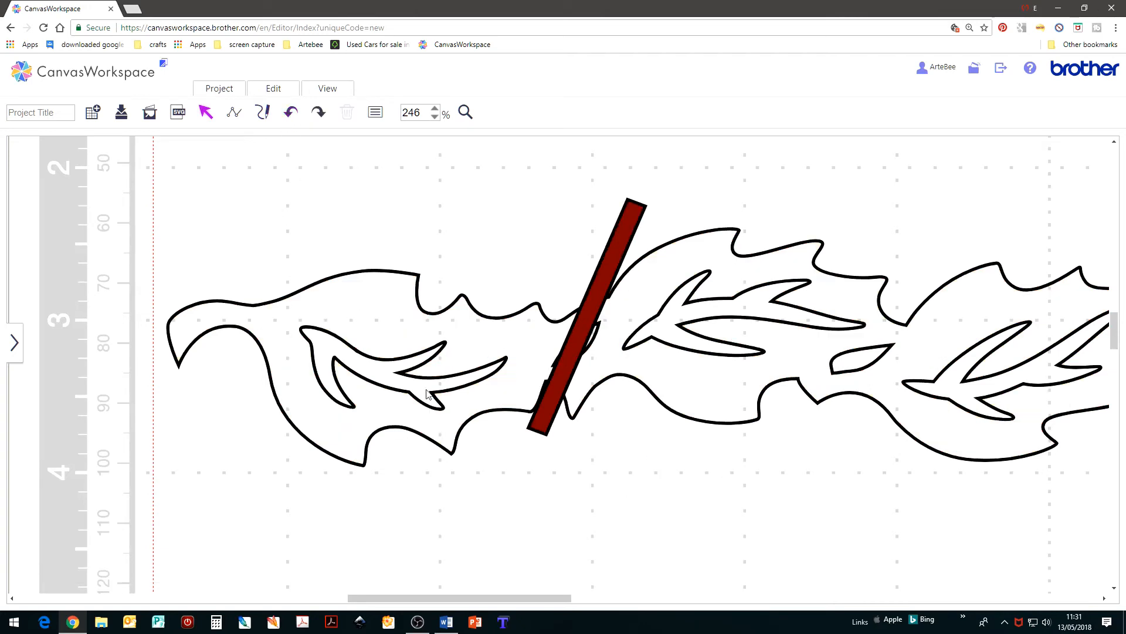
{"action": "left_click_drag", "start_coordinate": [610, 259], "coordinate": [548, 259]}
{"action": "left_click", "coordinate": [289, 117]}
- Cut the red strip's shape out of the leaf-vine border with Remove Overlapped, and move the strip away from the joint
{"action": "left_click", "coordinate": [533, 340]}
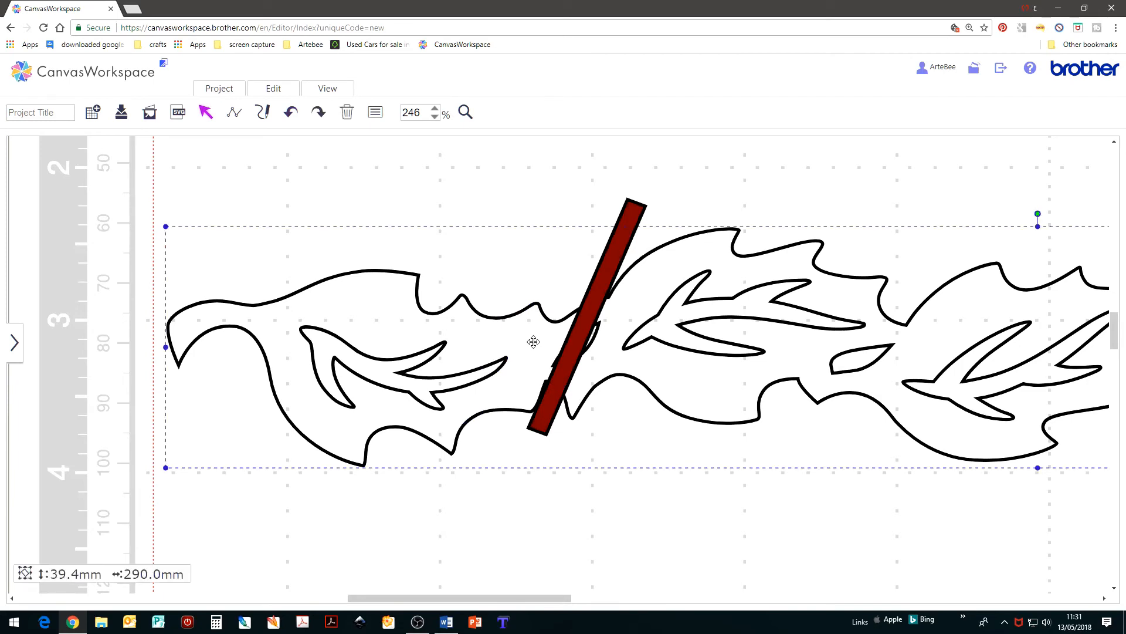
{"action": "left_click", "coordinate": [276, 89]}
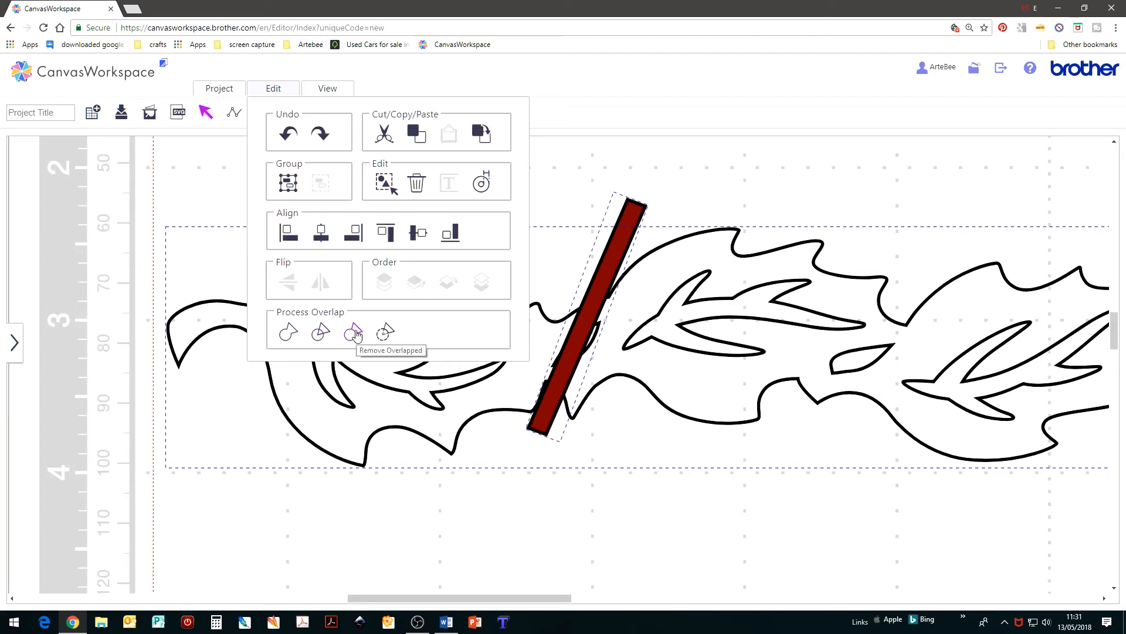
{"action": "left_click", "coordinate": [586, 488]}
{"action": "left_click", "coordinate": [585, 487]}
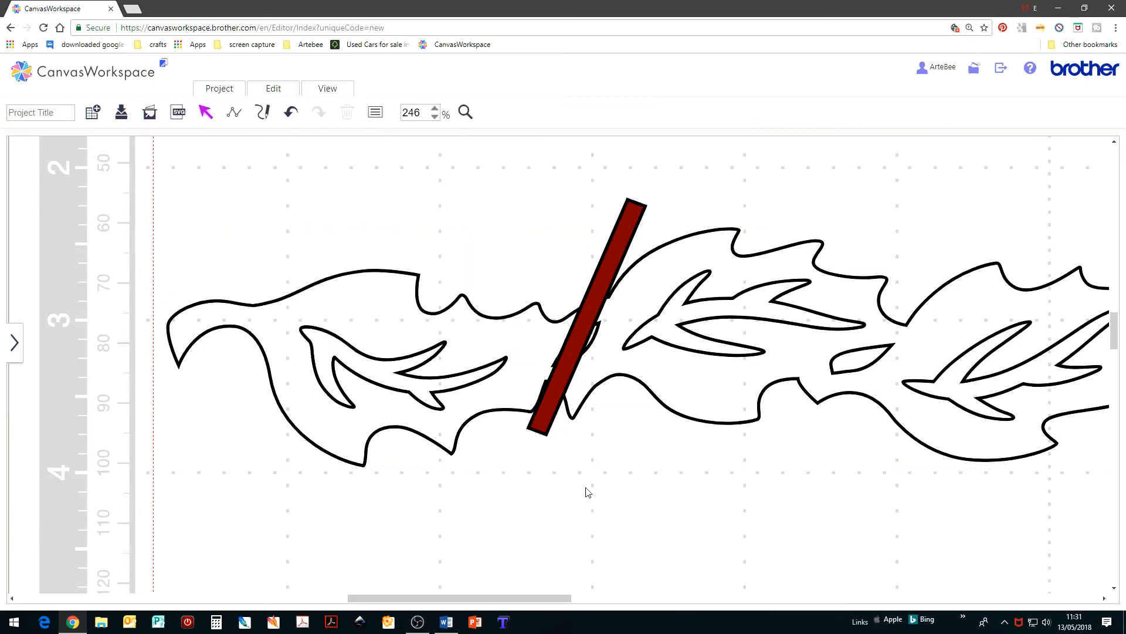
{"action": "left_click_drag", "start_coordinate": [616, 253], "coordinate": [963, 455]}
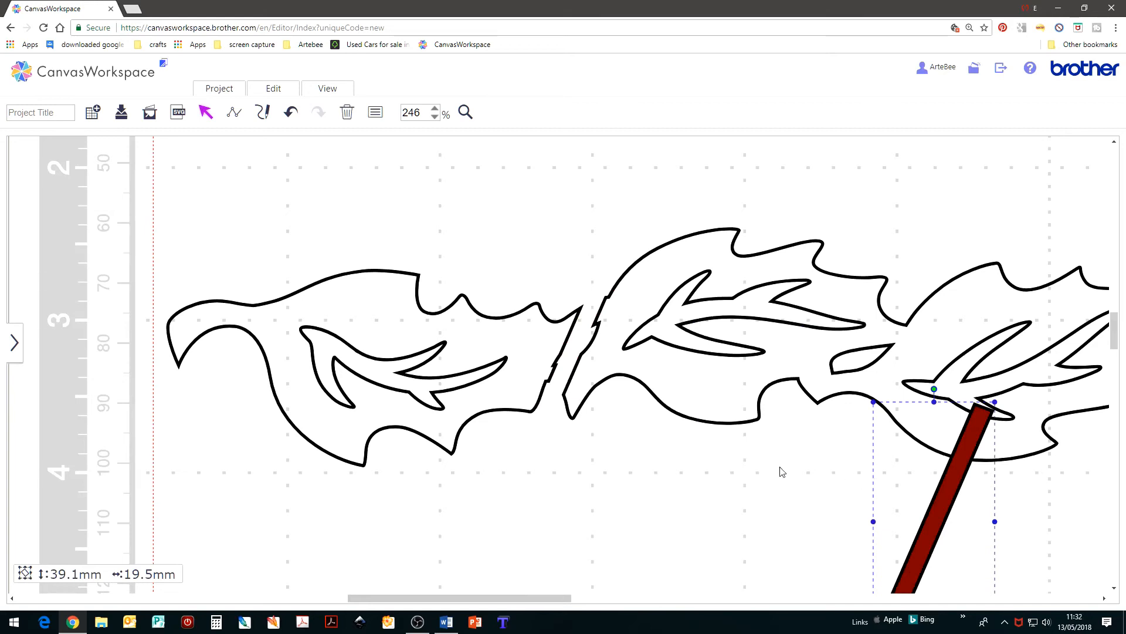
- Delete the red strip and divide the cut leaf-vine border into separate pieces
{"action": "key", "text": "Delete"}
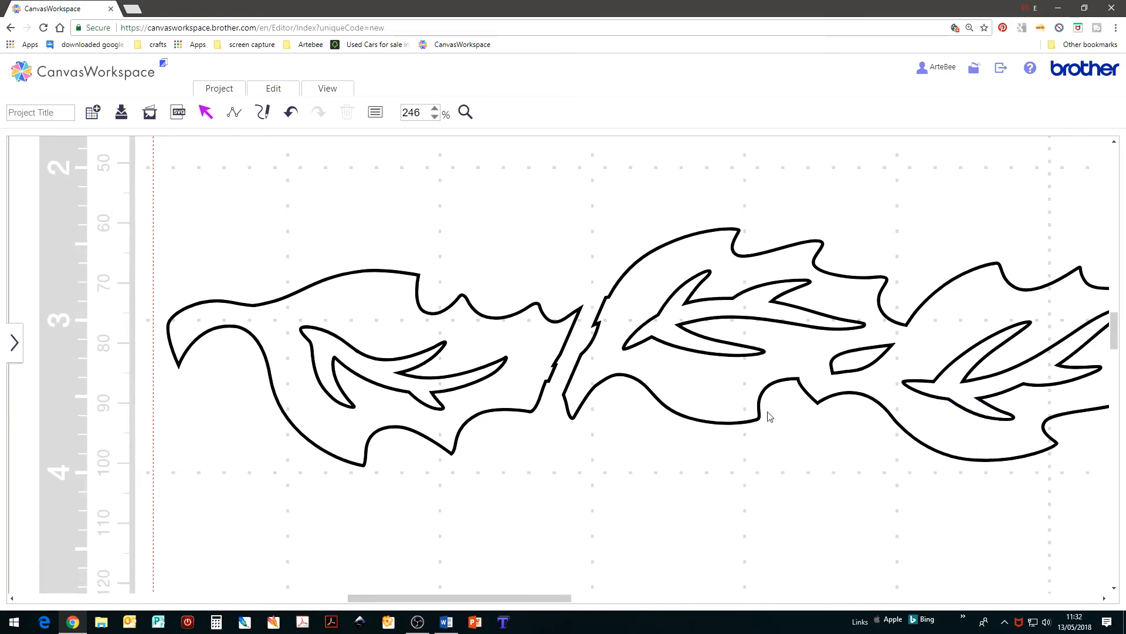
{"action": "left_click", "coordinate": [717, 399]}
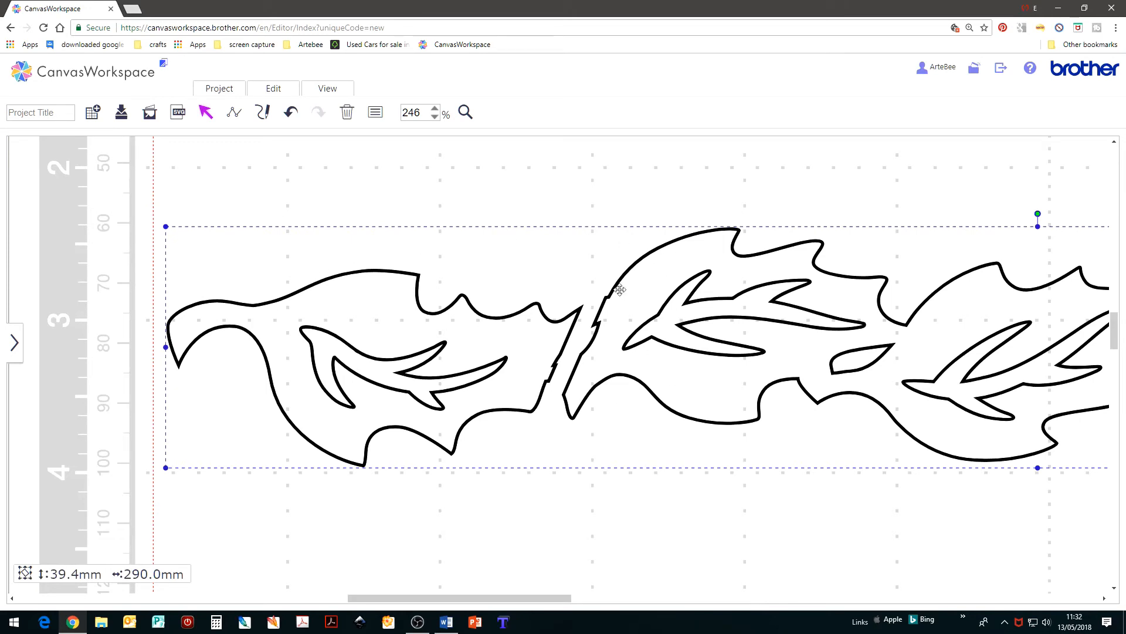
{"action": "right_click", "coordinate": [576, 178]}
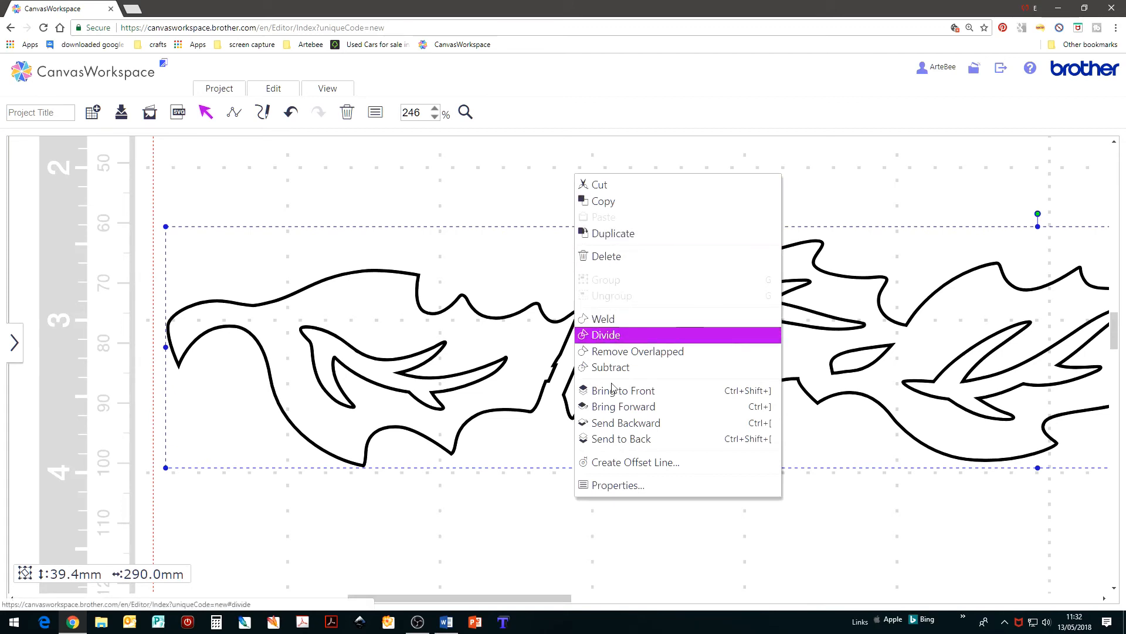
{"action": "left_click", "coordinate": [608, 334]}
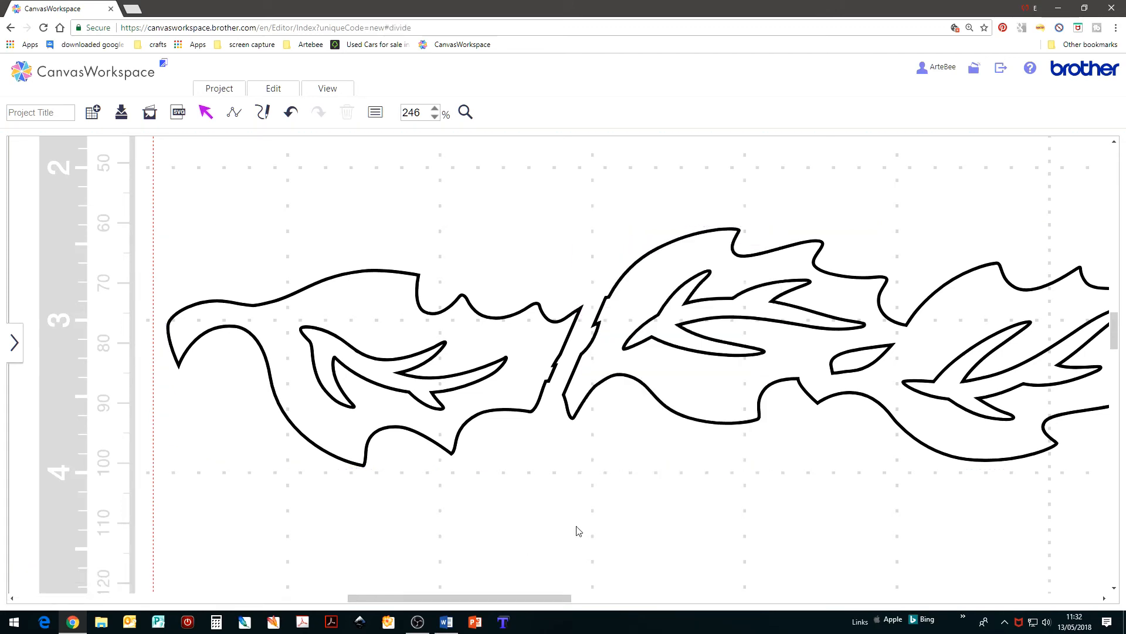
- Delete the rest of the border beyond the cut, keeping only the single end leaf
{"action": "left_click", "coordinate": [684, 380]}
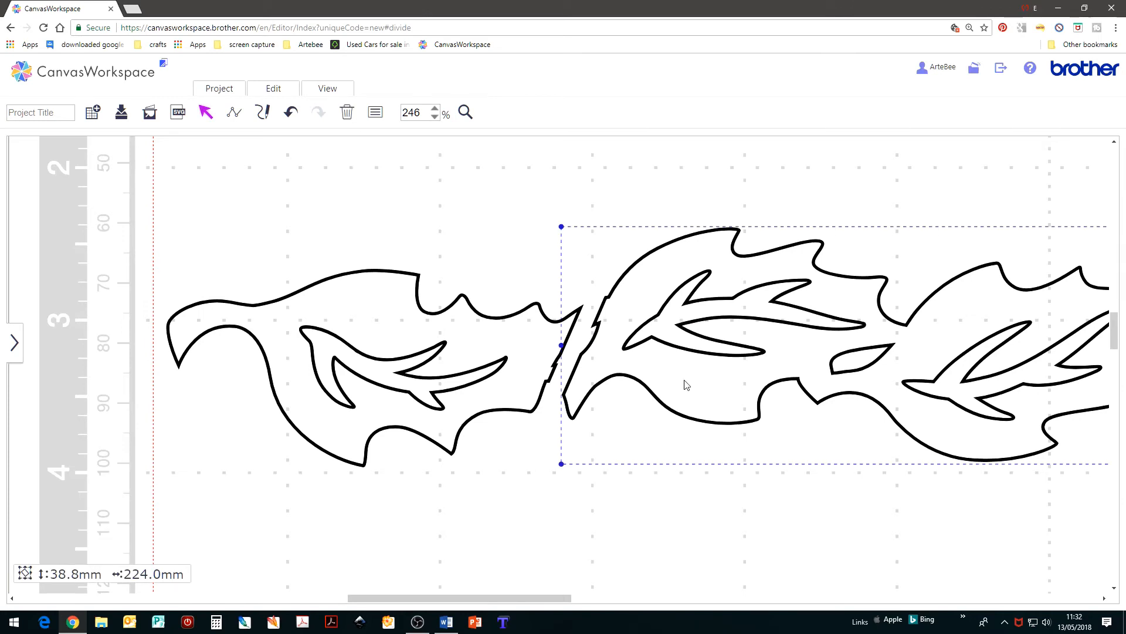
{"action": "right_click", "coordinate": [686, 384]}
{"action": "left_click", "coordinate": [715, 359]}
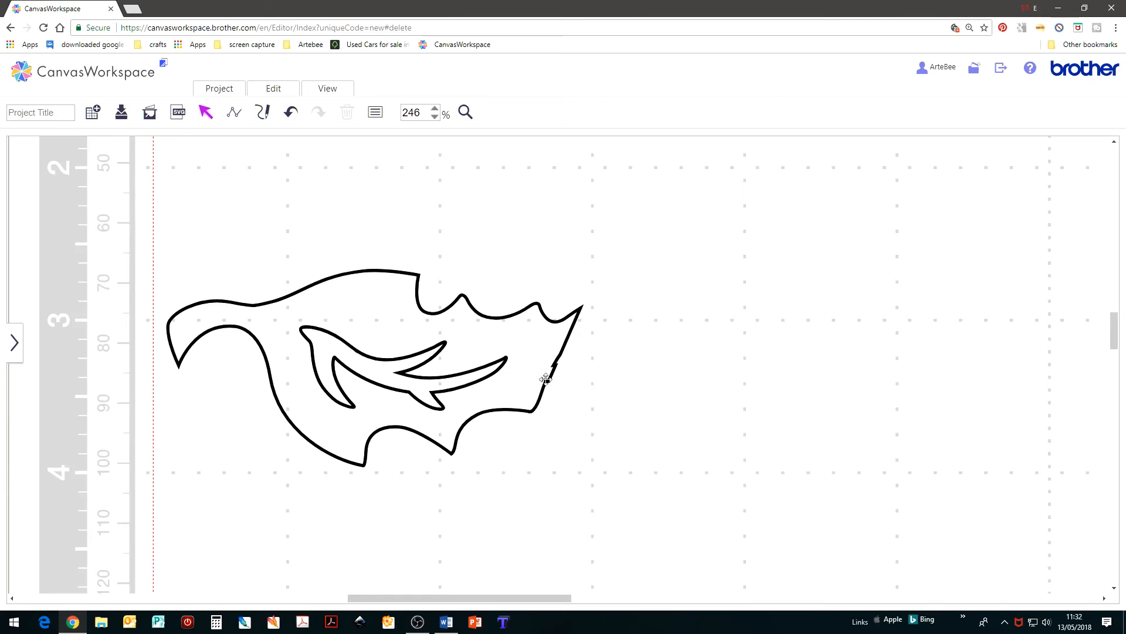
- Remove the jagged nodes along the leaf's cut edge, leaving one straight segment, with control points hidden during editing
{"action": "double_click", "coordinate": [567, 337]}
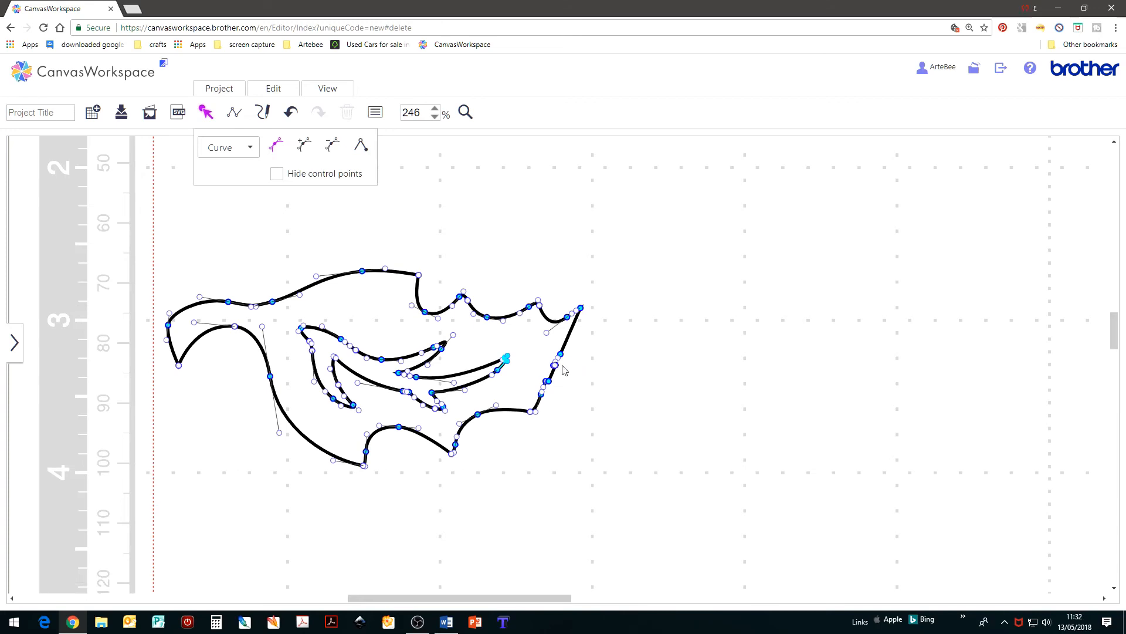
{"action": "left_click", "coordinate": [277, 174]}
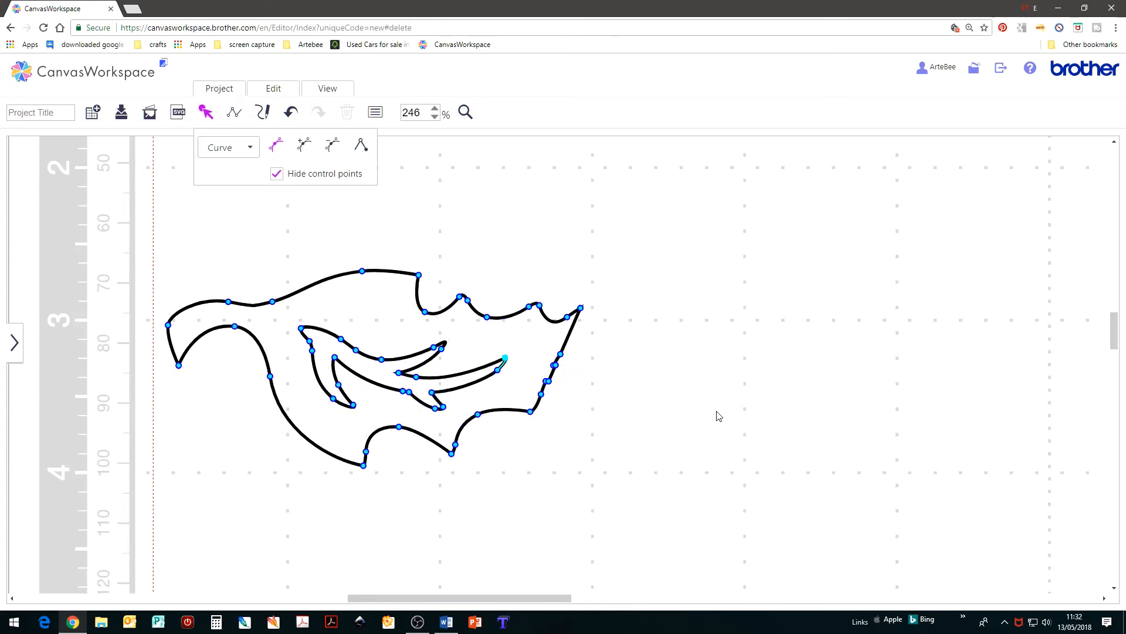
{"action": "left_click", "coordinate": [465, 112]}
{"action": "left_click_drag", "start_coordinate": [478, 287], "coordinate": [624, 438]}
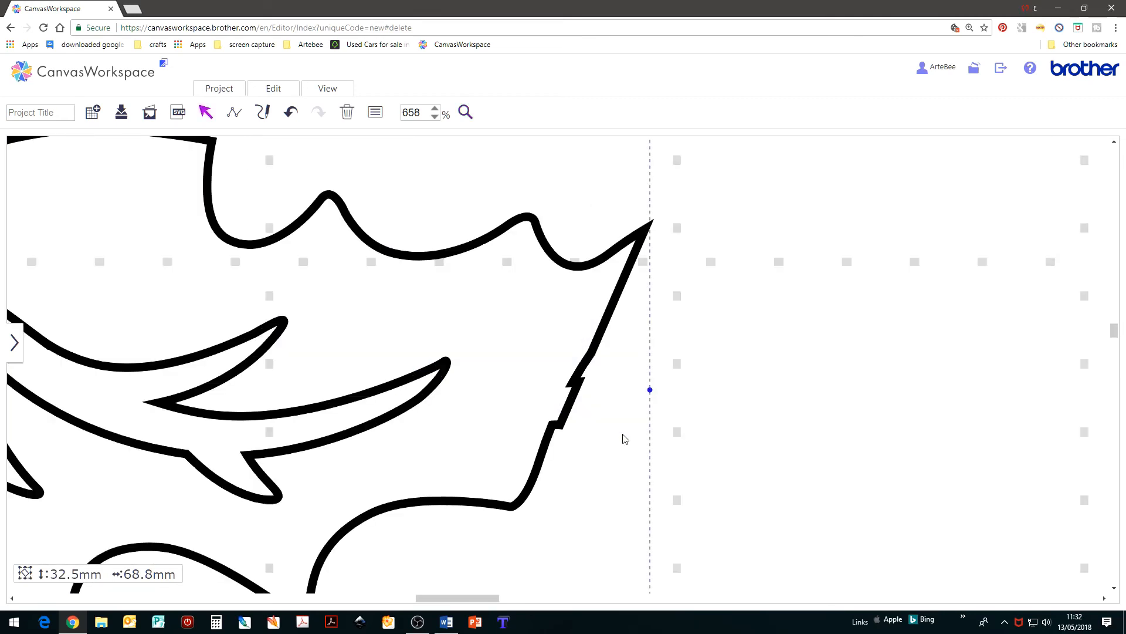
{"action": "double_click", "coordinate": [586, 355]}
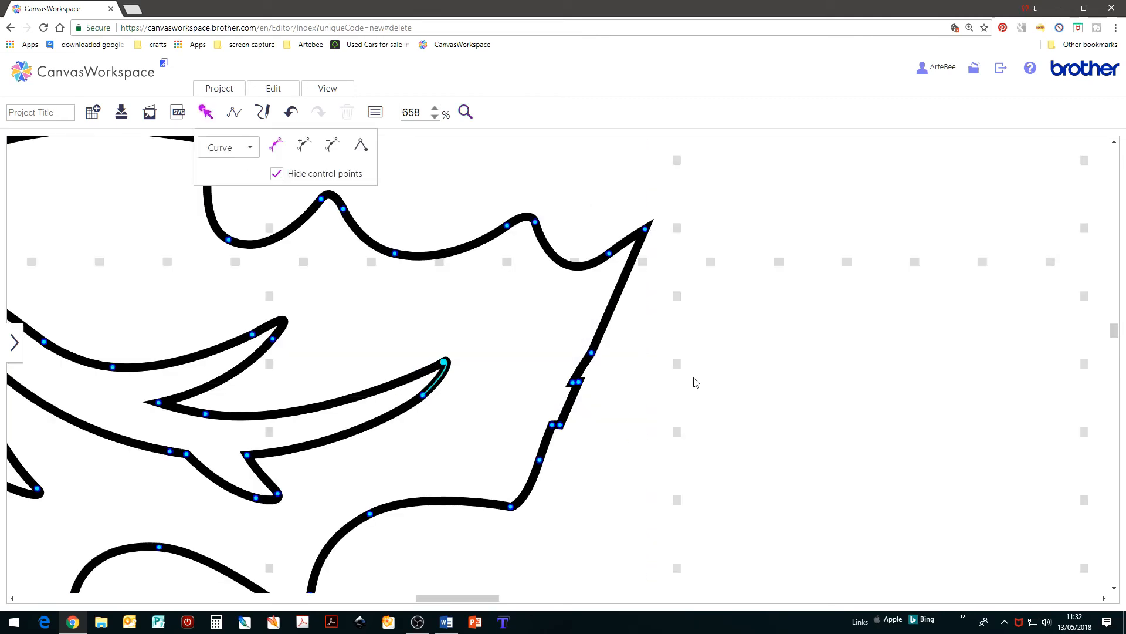
{"action": "left_click", "coordinate": [579, 382]}
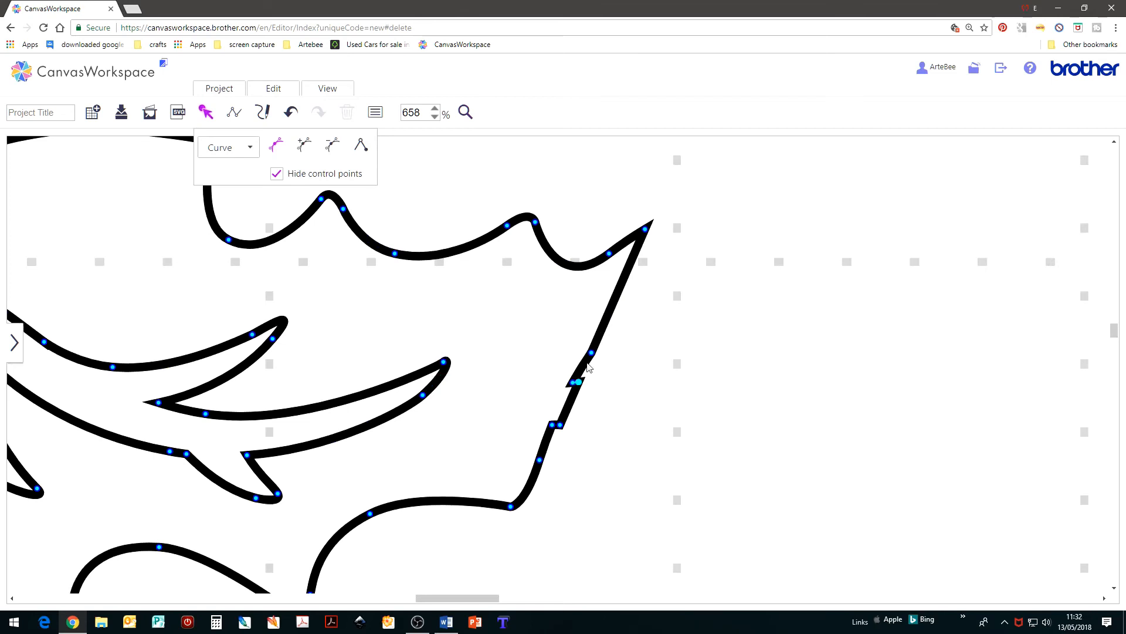
{"action": "left_click", "coordinate": [331, 146]}
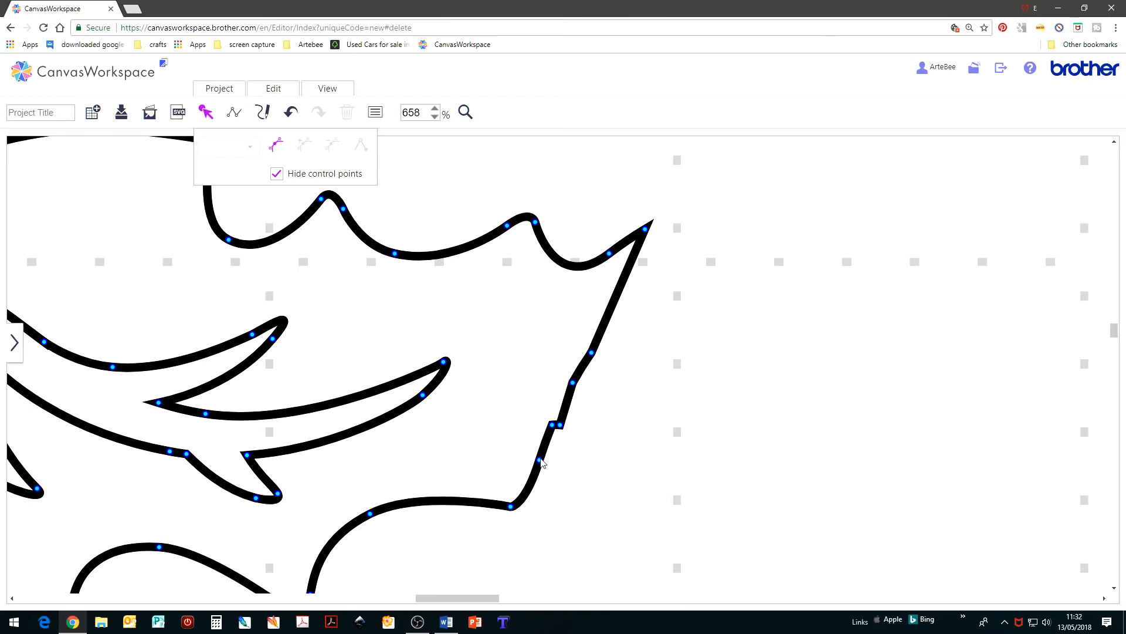
{"action": "left_click_drag", "start_coordinate": [523, 333], "coordinate": [616, 468]}
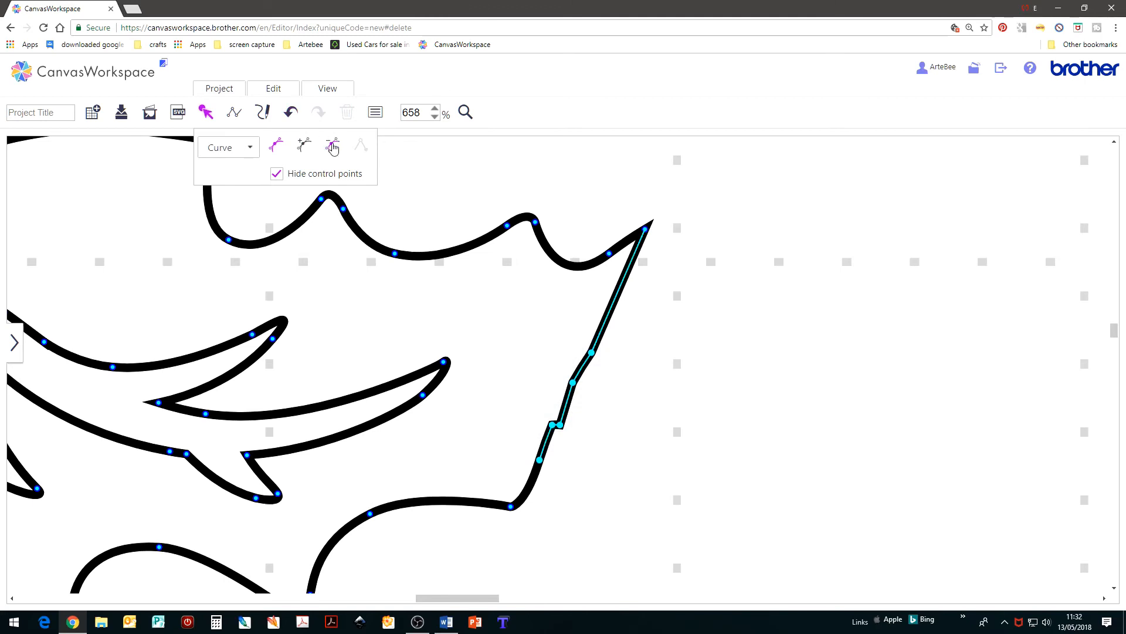
{"action": "key", "text": "Delete"}
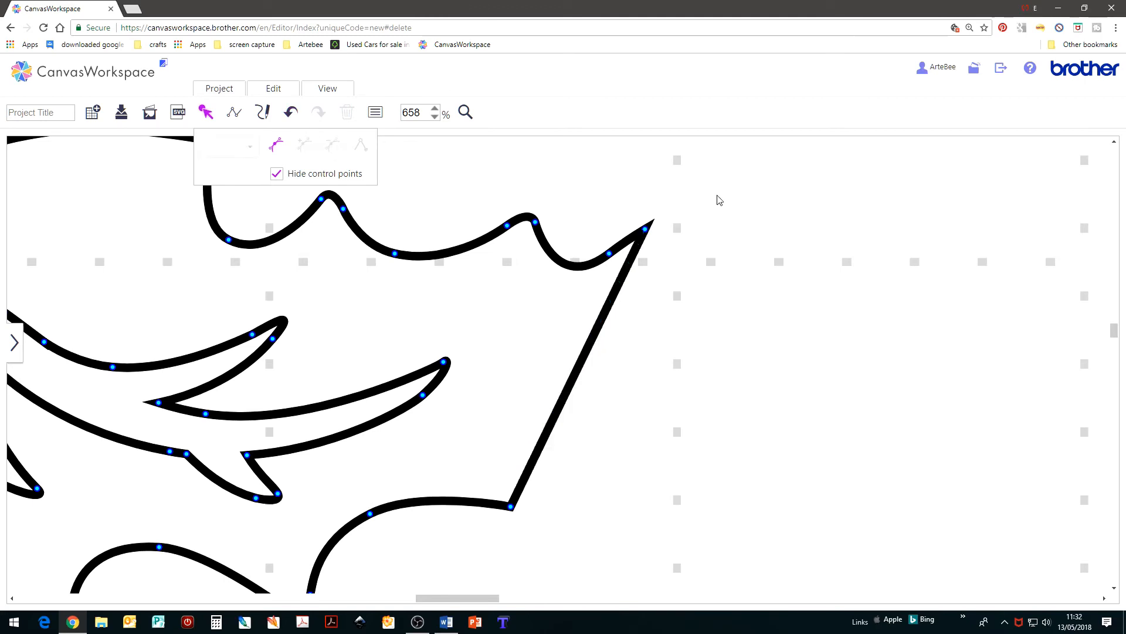
- Convert the leaf's straight cut edge to a curve and reshape it outward with its control points and tip node, rounding the end
{"action": "left_click", "coordinate": [511, 507]}
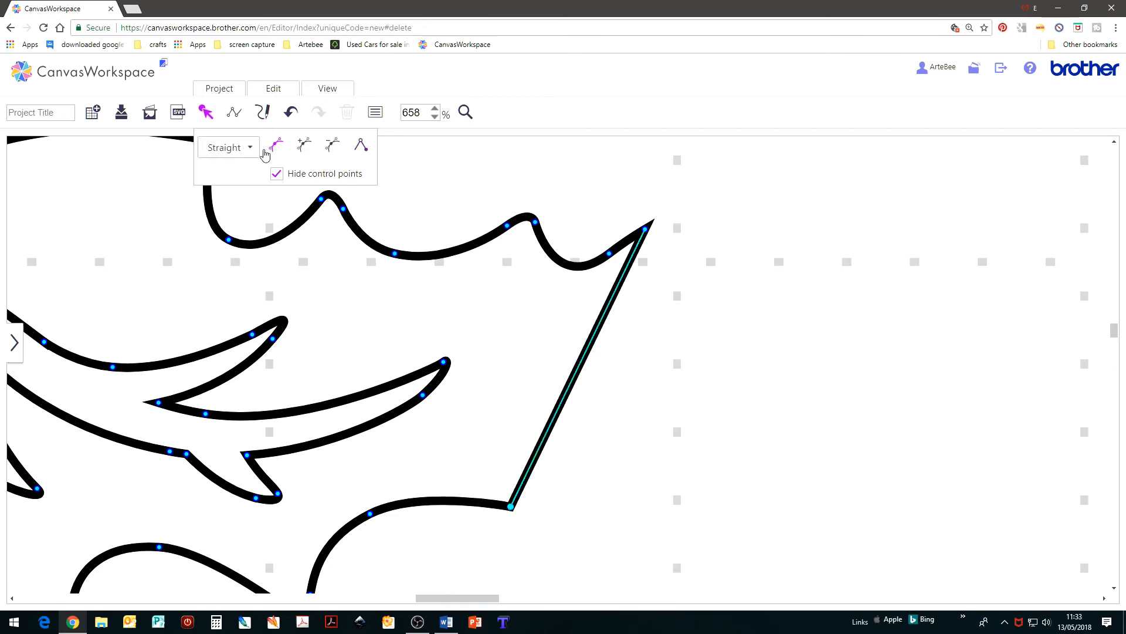
{"action": "left_click", "coordinate": [251, 150]}
{"action": "left_click", "coordinate": [244, 189]}
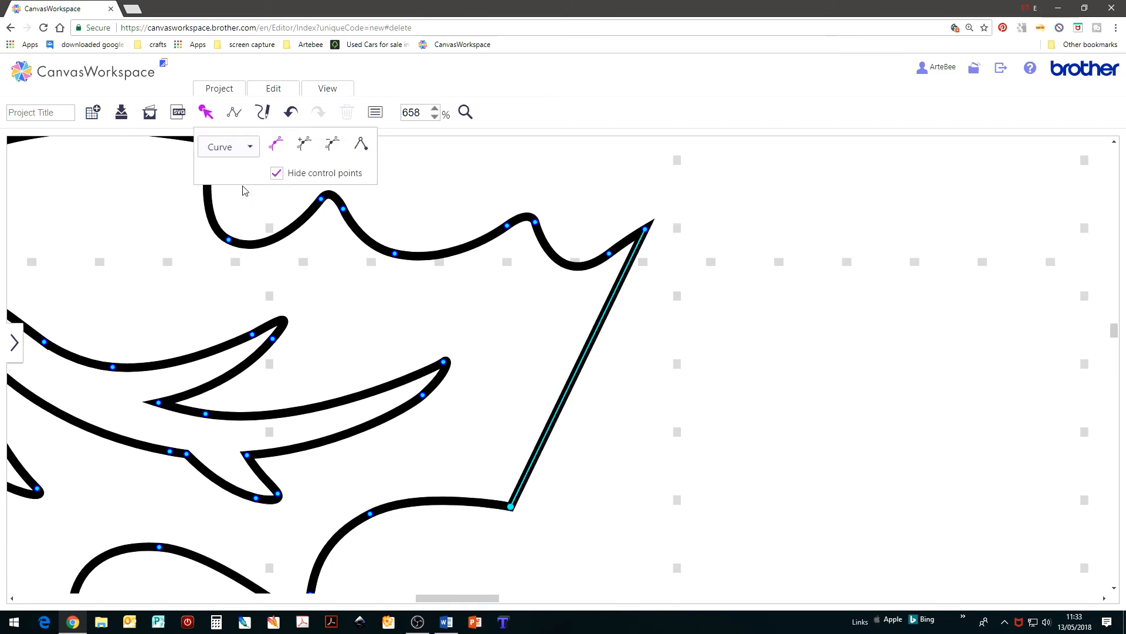
{"action": "left_click", "coordinate": [277, 173]}
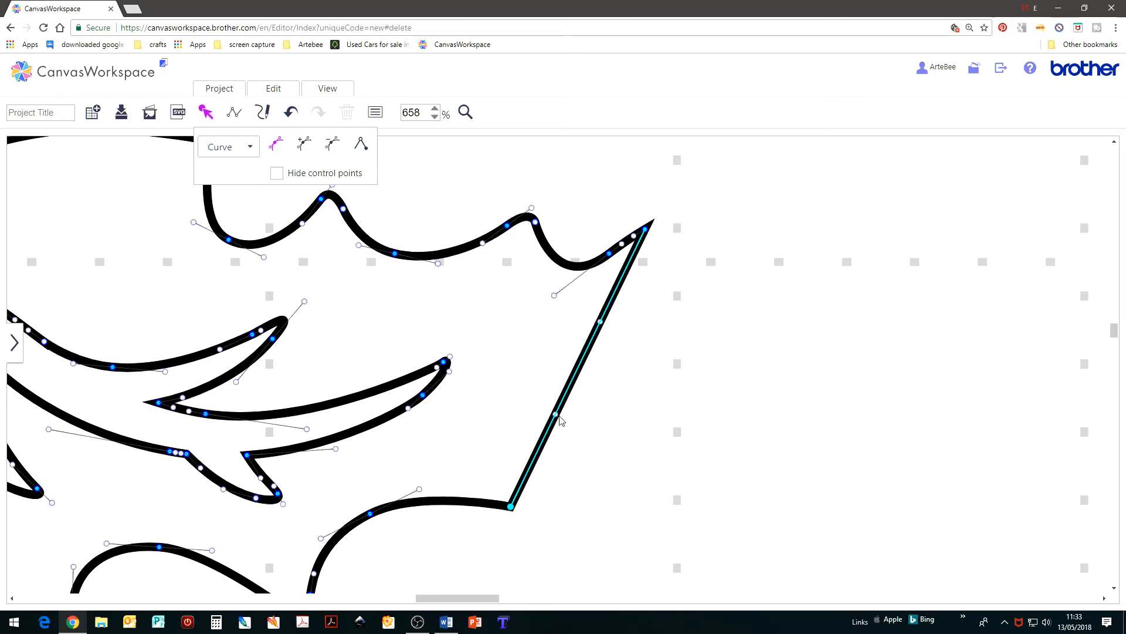
{"action": "left_click_drag", "start_coordinate": [557, 418], "coordinate": [610, 413]}
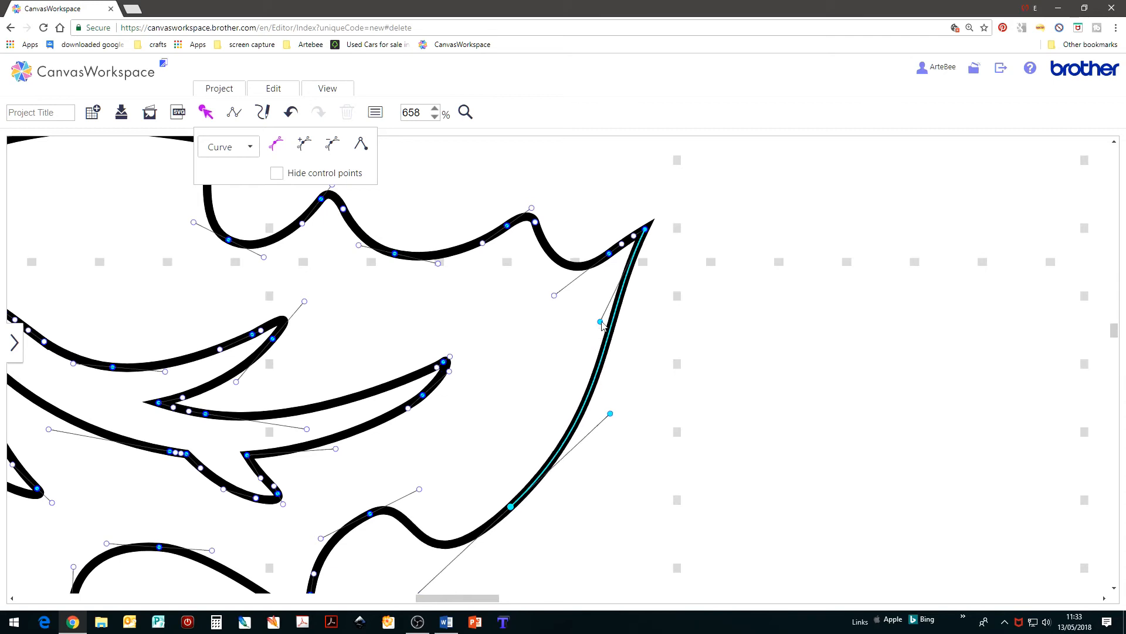
{"action": "left_click_drag", "start_coordinate": [601, 322], "coordinate": [630, 349]}
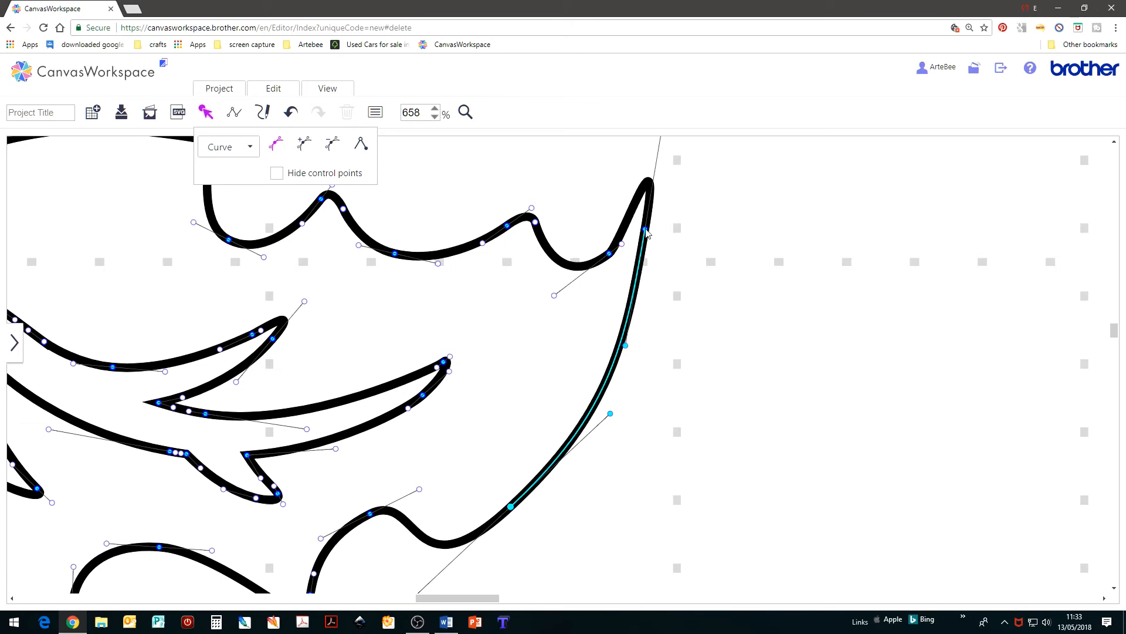
{"action": "left_click_drag", "start_coordinate": [646, 233], "coordinate": [676, 267]}
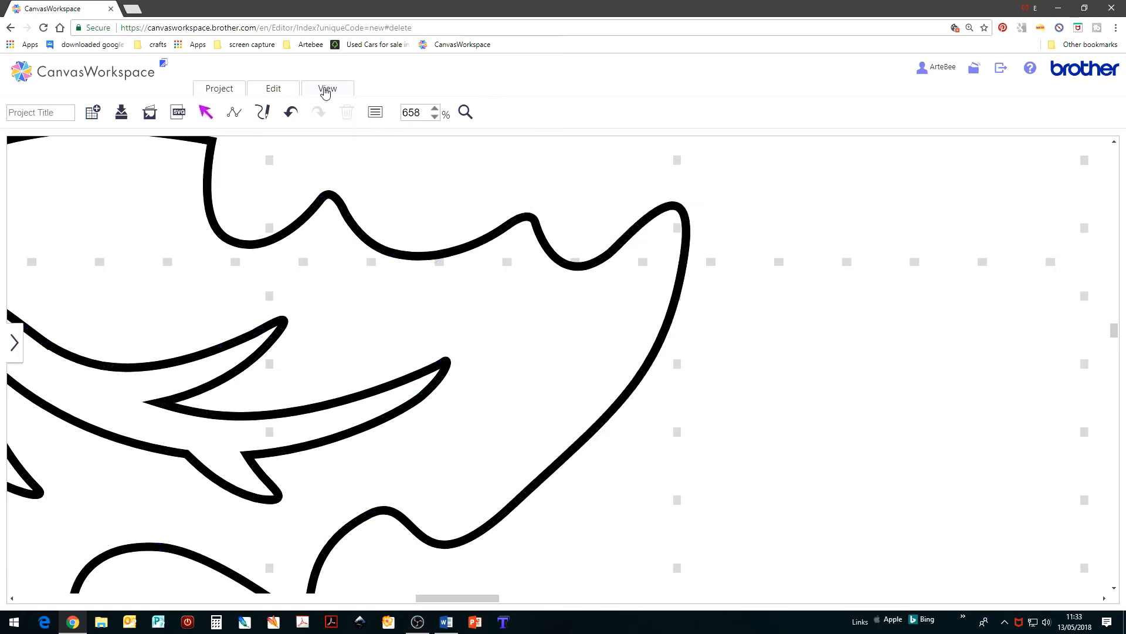
- Fit the view to the whole mat and arrange the bird above the leaf in the mat's right half
{"action": "left_click", "coordinate": [327, 90]}
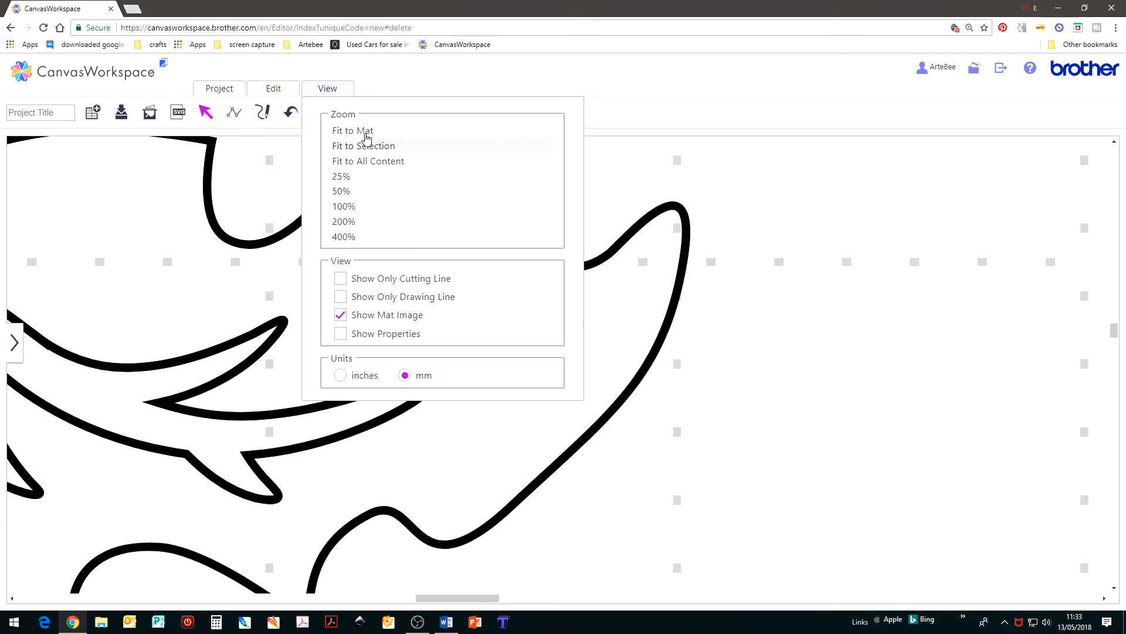
{"action": "left_click", "coordinate": [365, 131]}
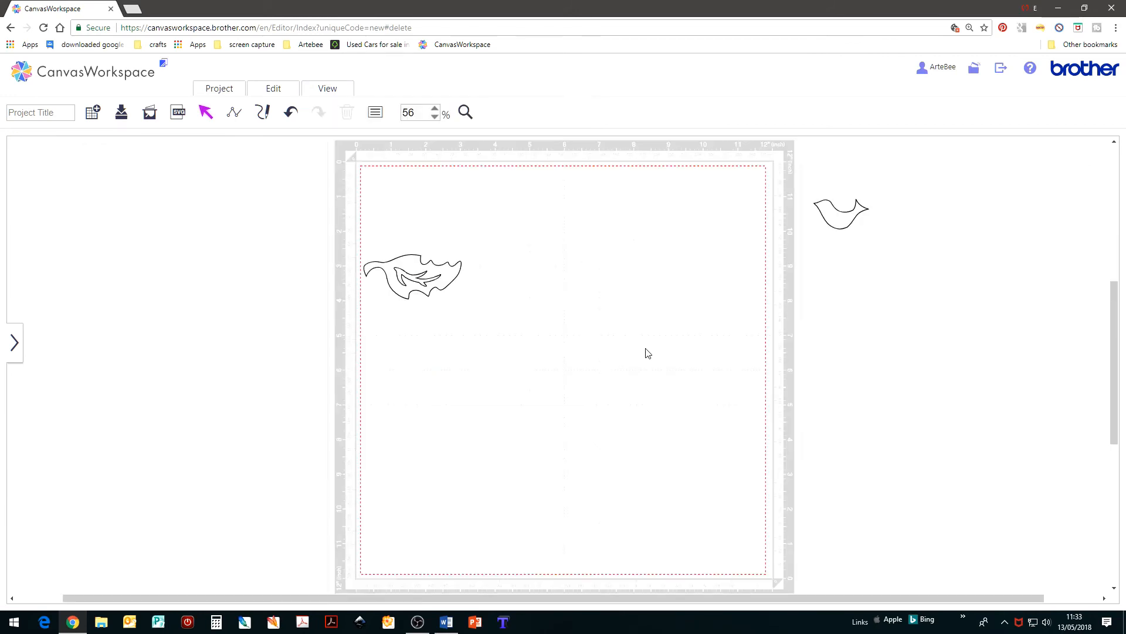
{"action": "left_click_drag", "start_coordinate": [458, 278], "coordinate": [619, 278]}
{"action": "left_click_drag", "start_coordinate": [853, 219], "coordinate": [609, 249]}
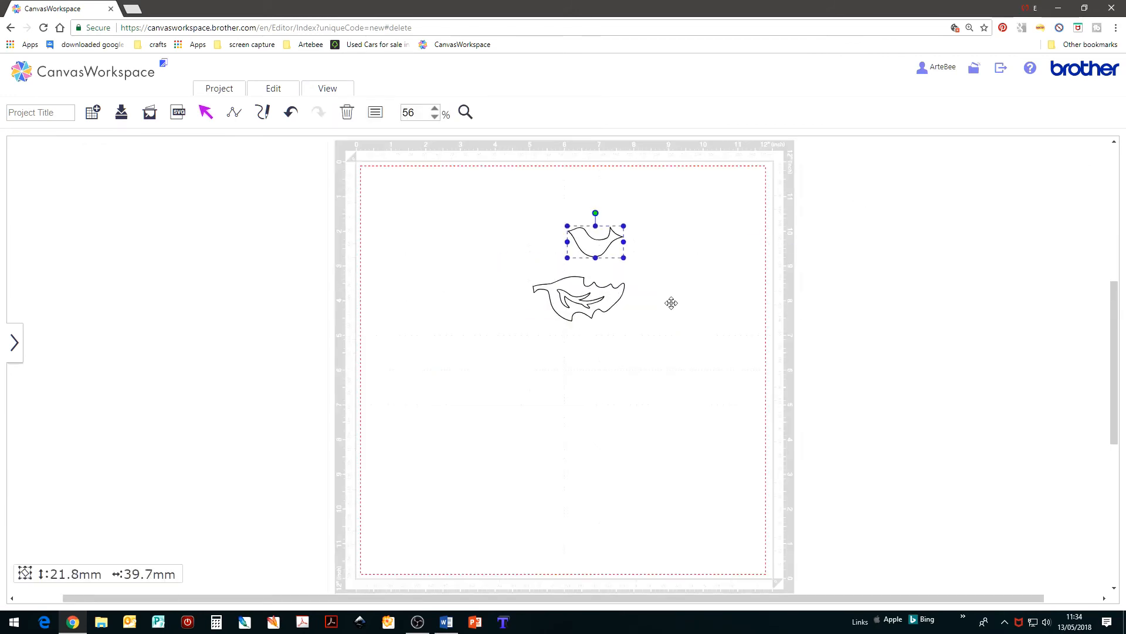
{"action": "left_click", "coordinate": [688, 315]}
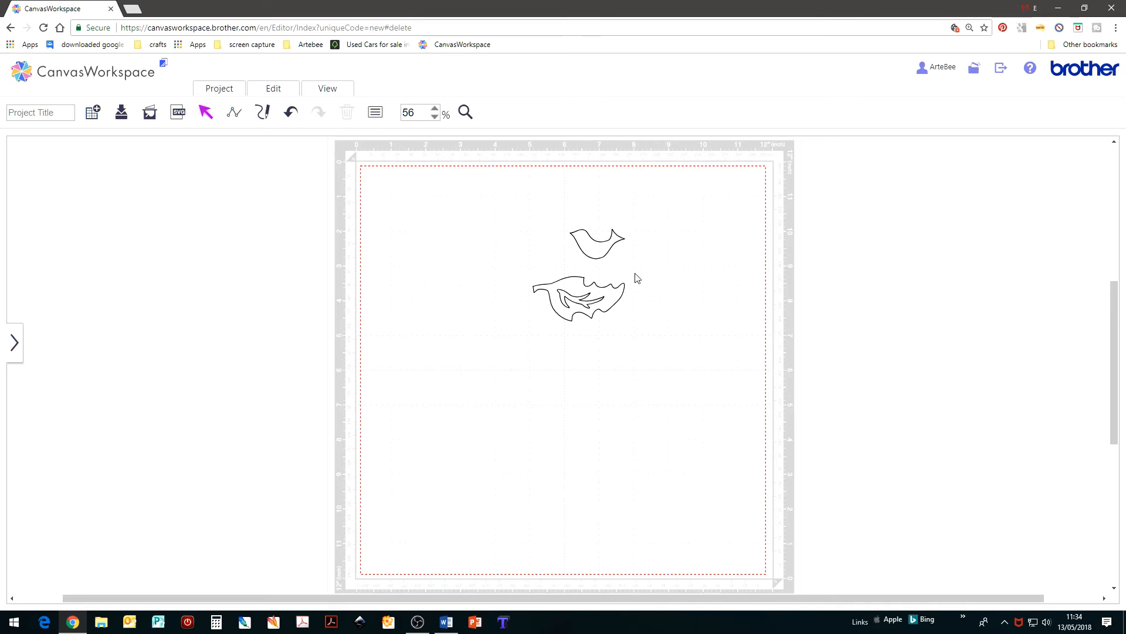
{"action": "left_click_drag", "start_coordinate": [597, 299], "coordinate": [684, 358]}
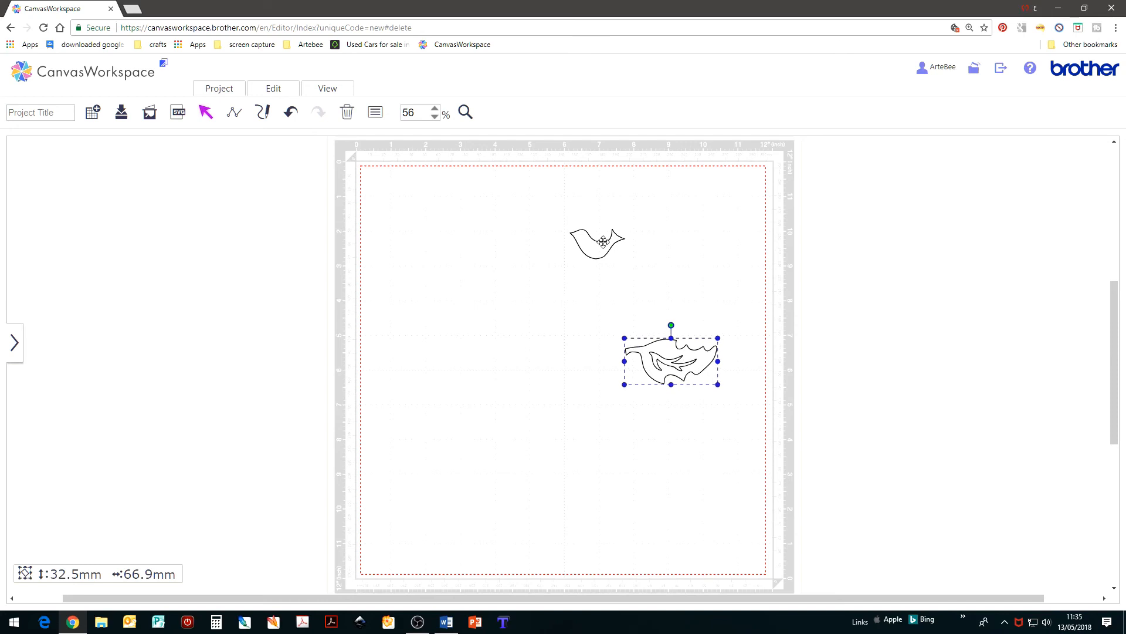
{"action": "left_click_drag", "start_coordinate": [610, 244], "coordinate": [685, 274]}
{"action": "left_click", "coordinate": [660, 409]}
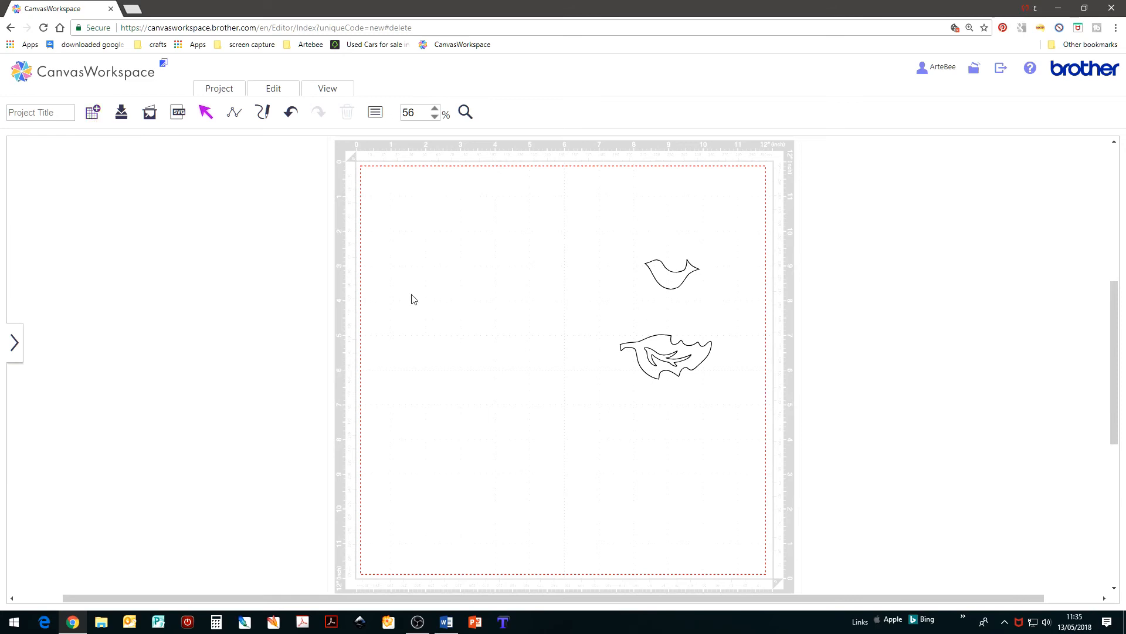
- Add the saved project with the red and orange flowers from My Projects, and move both flowers clear of the bird and leaf
{"action": "left_click", "coordinate": [13, 350]}
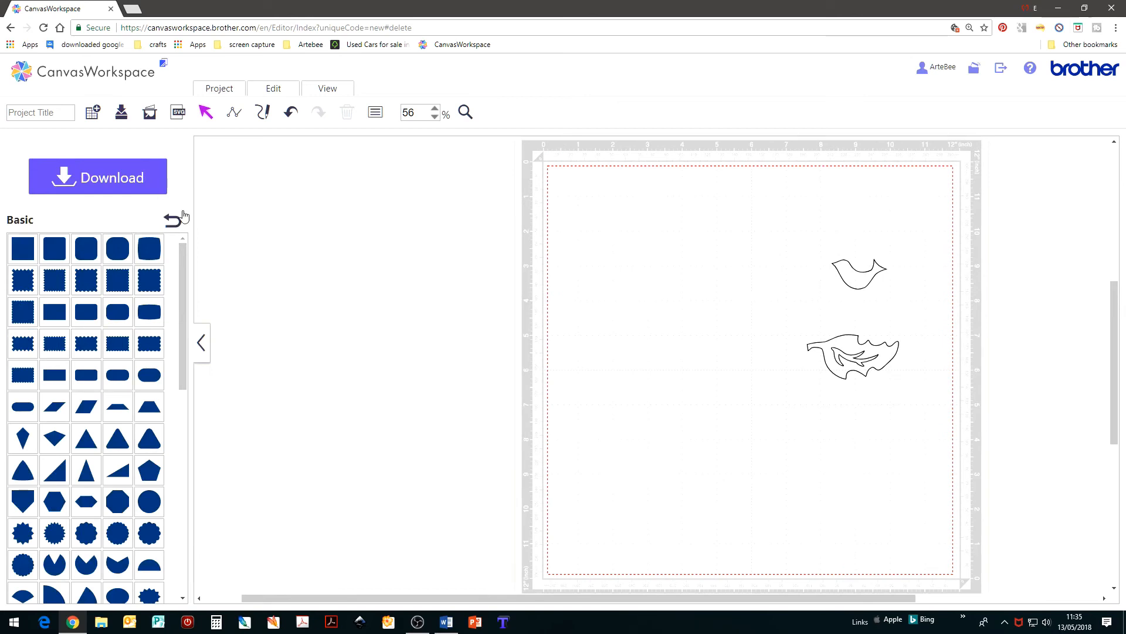
{"action": "left_click", "coordinate": [176, 220]}
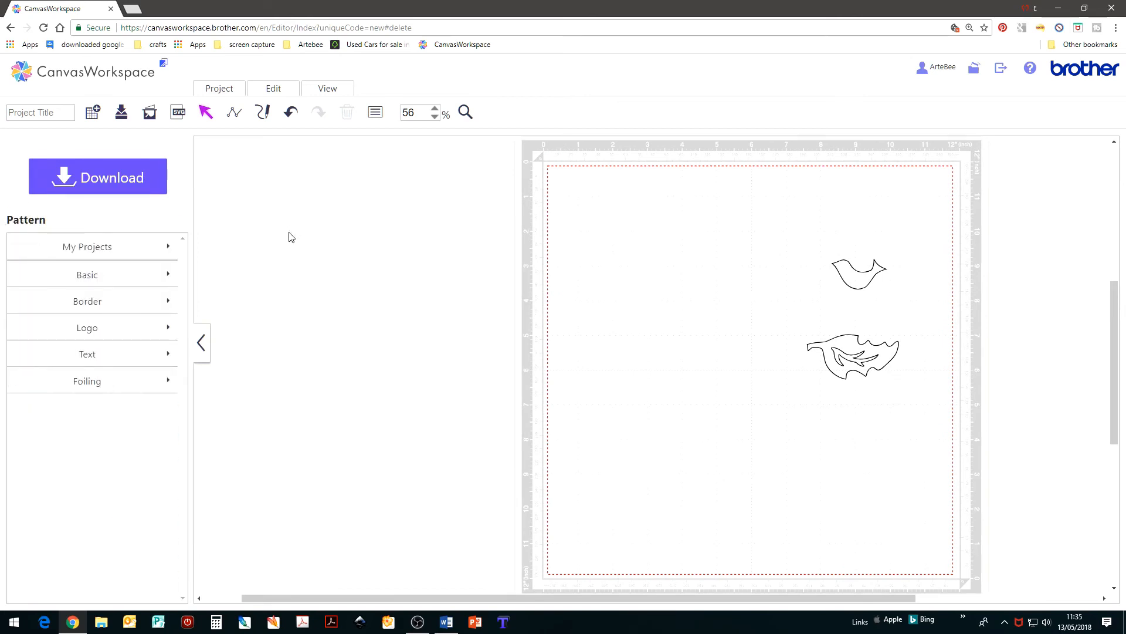
{"action": "left_click", "coordinate": [88, 247]}
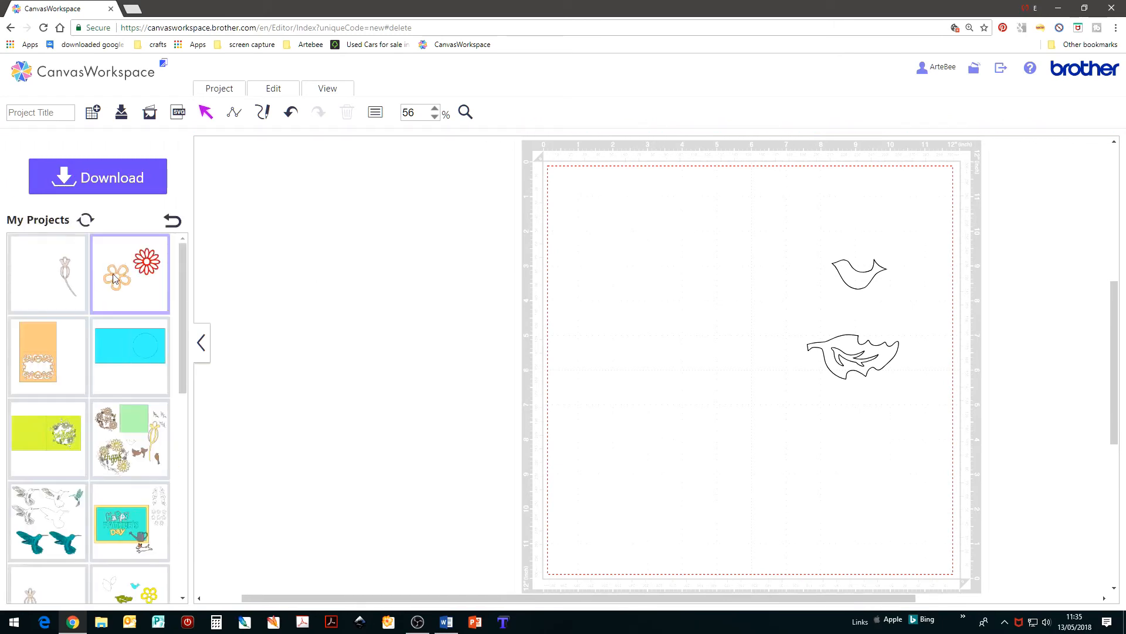
{"action": "left_click_drag", "start_coordinate": [114, 279], "coordinate": [617, 256]}
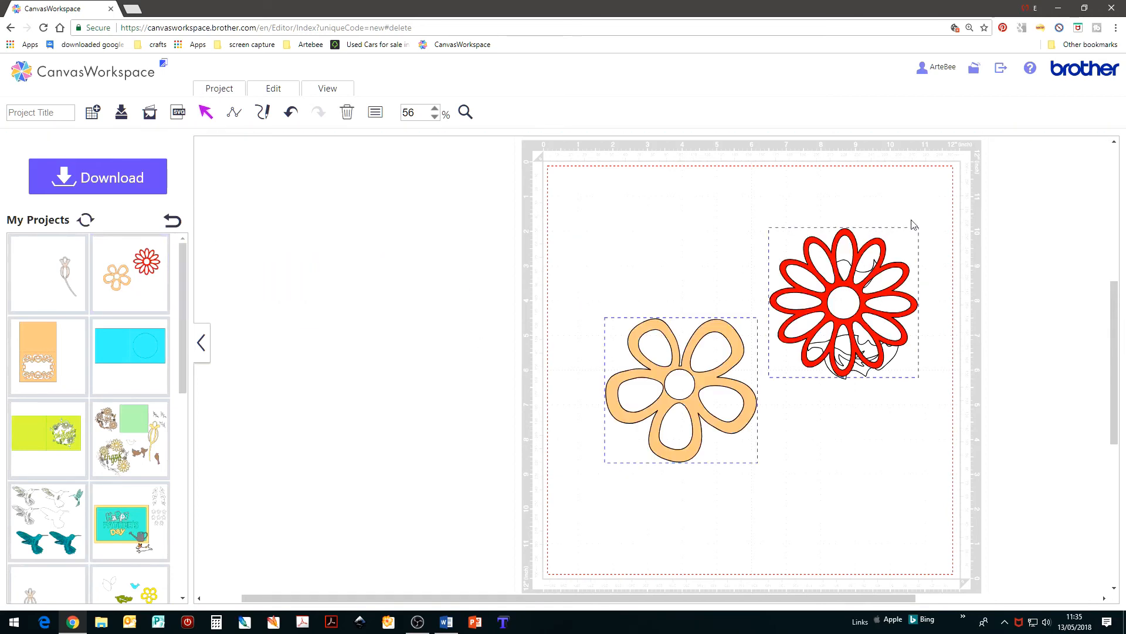
{"action": "left_click_drag", "start_coordinate": [813, 268], "coordinate": [661, 218]}
{"action": "left_click", "coordinate": [582, 355]}
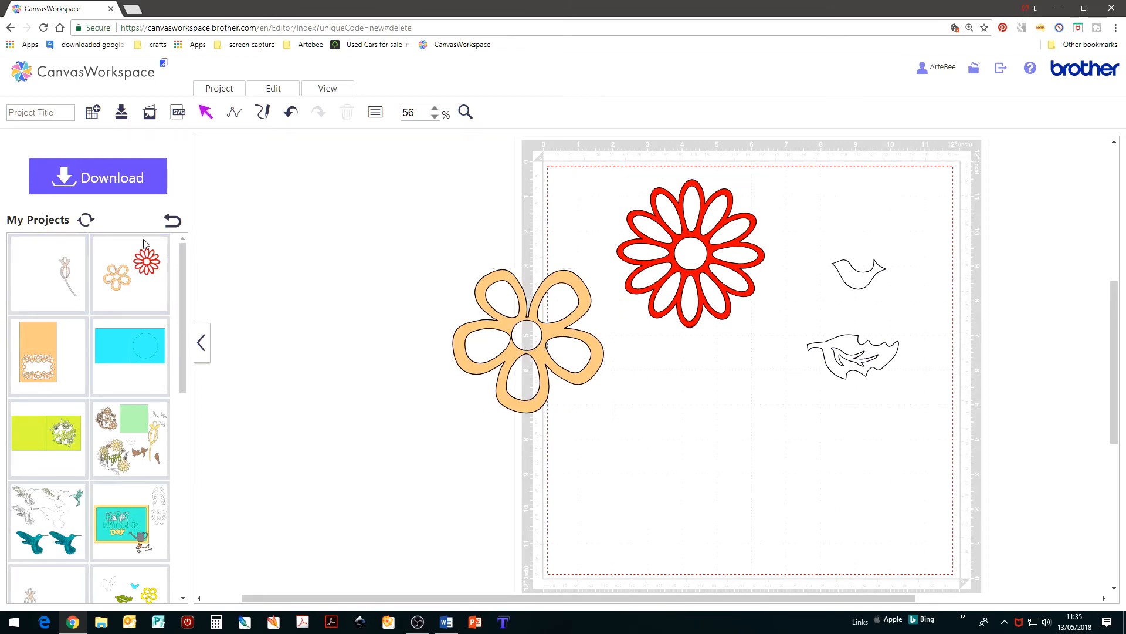
- Shrink the orange flower to about 64 mm wide and place it below the leaf
{"action": "left_click", "coordinate": [541, 389]}
{"action": "left_click_drag", "start_coordinate": [452, 413], "coordinate": [517, 354]}
{"action": "left_click_drag", "start_coordinate": [571, 321], "coordinate": [847, 481]}
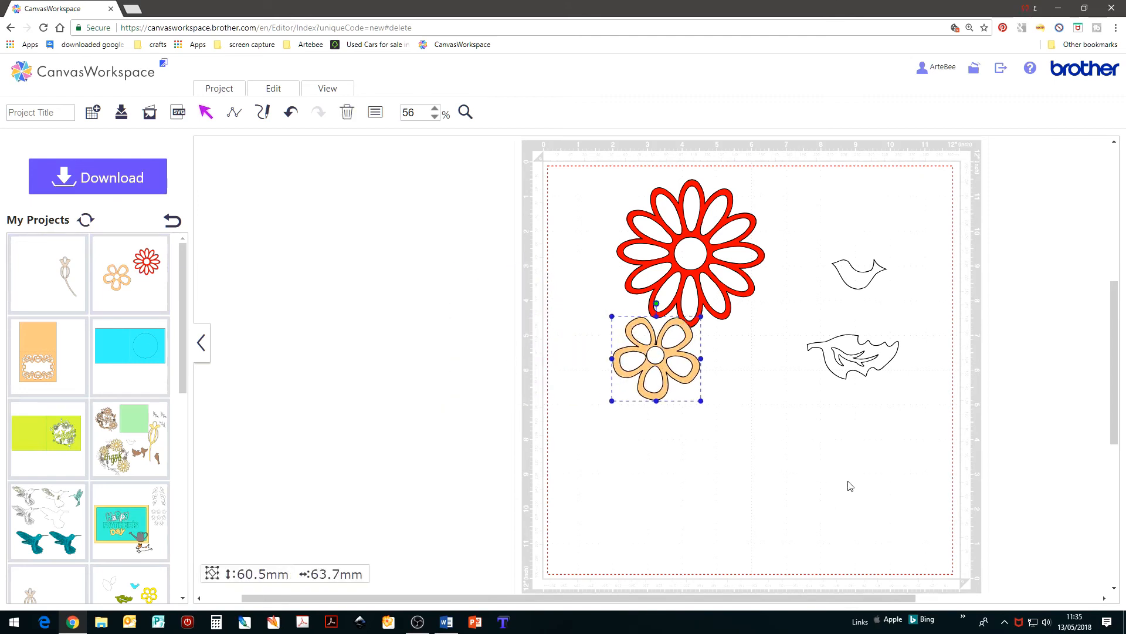
- Shrink the red flower to about 68 mm wide and place it beside the bird
{"action": "left_click", "coordinate": [739, 305]}
{"action": "left_click", "coordinate": [753, 287]}
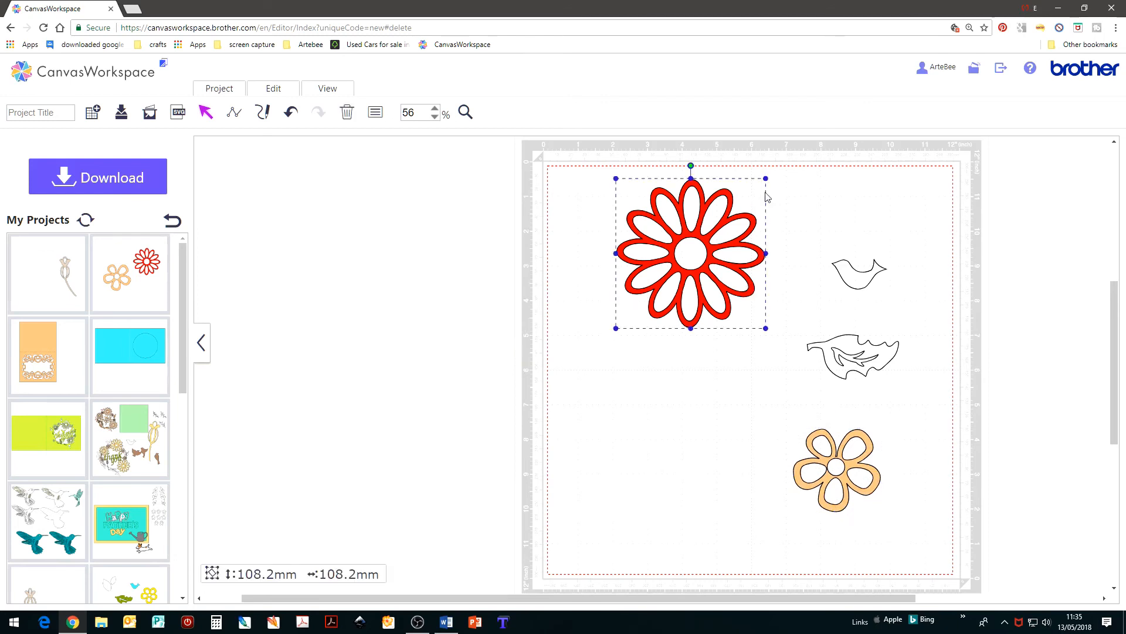
{"action": "left_click_drag", "start_coordinate": [766, 172], "coordinate": [709, 236]}
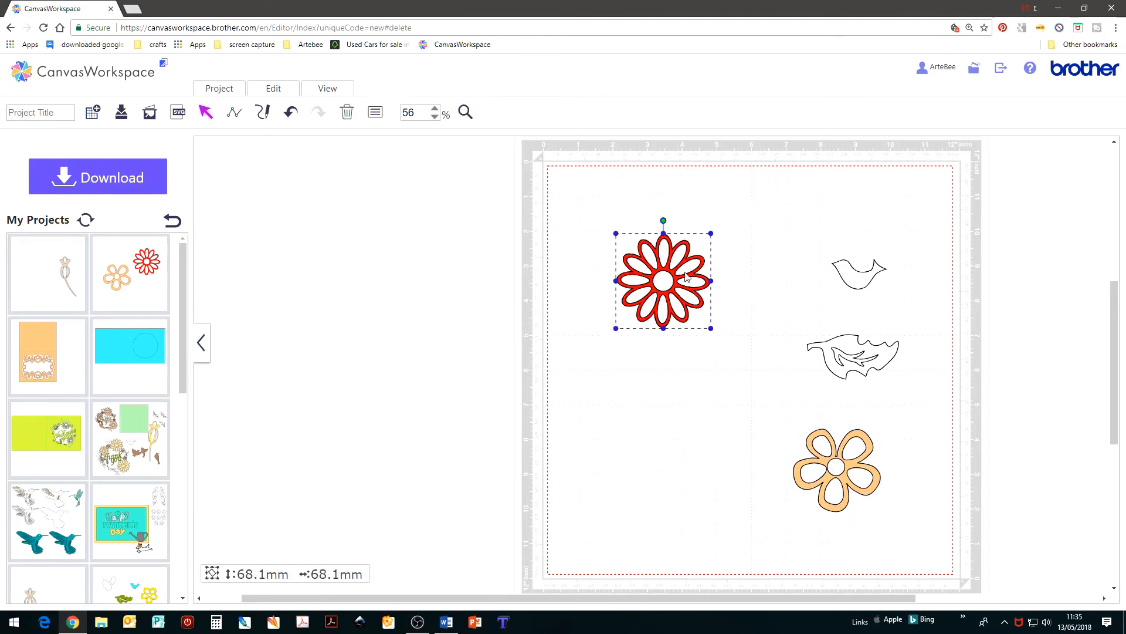
{"action": "left_click_drag", "start_coordinate": [674, 277], "coordinate": [965, 228]}
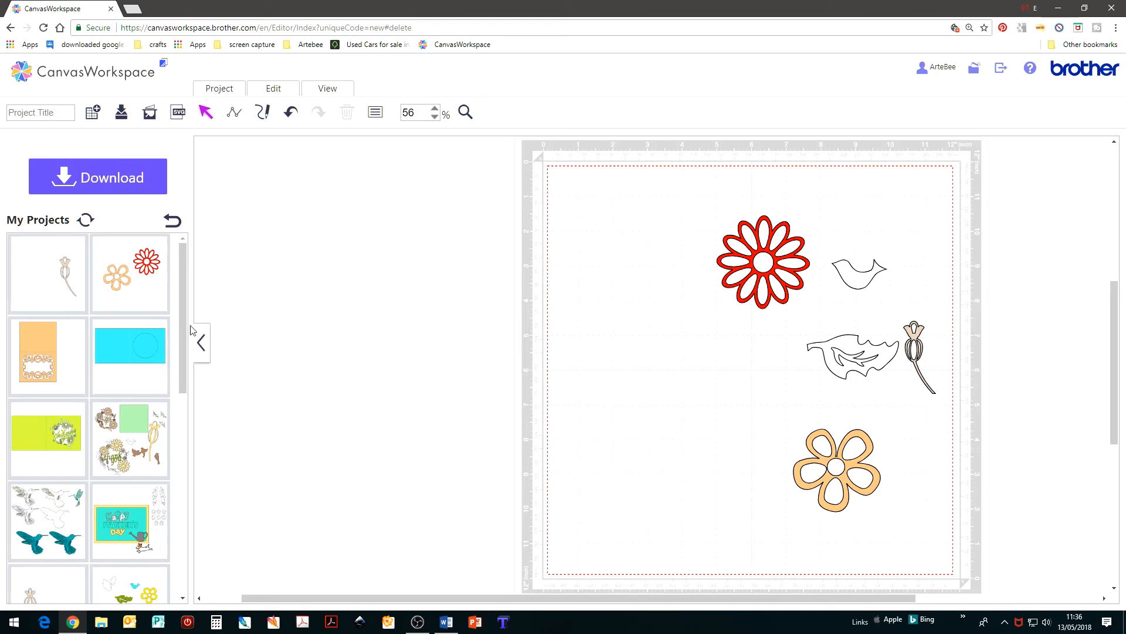
- Add the narrow plain ellipse, 50 × 100 mm, from the Basic shapes and place it on the mat's empty left half
{"action": "left_click", "coordinate": [200, 343]}
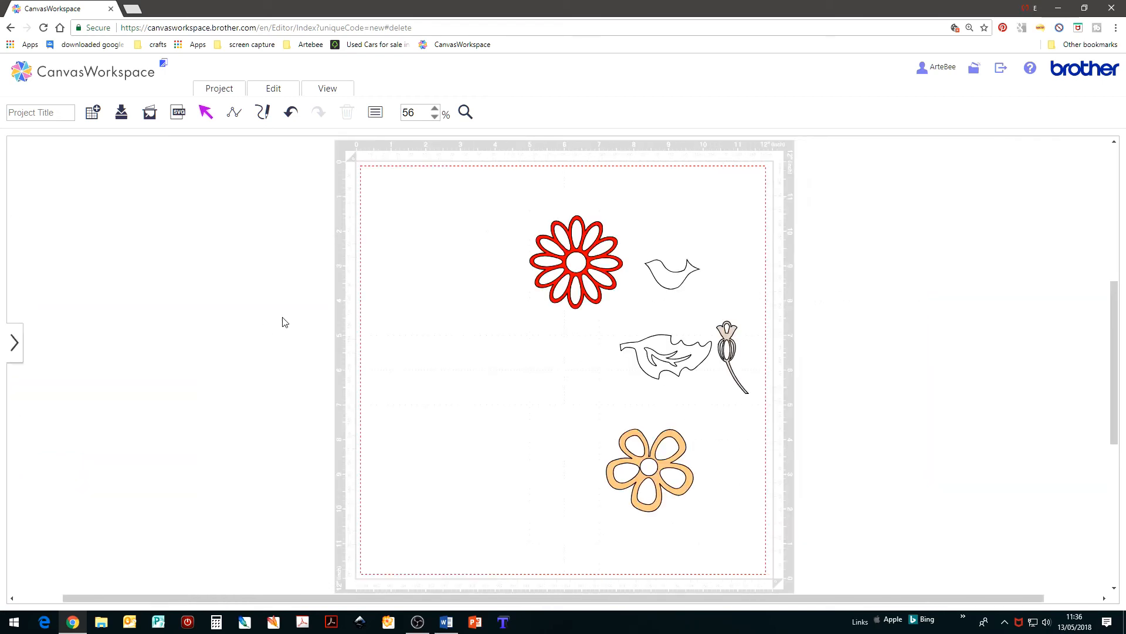
{"action": "left_click", "coordinate": [15, 343]}
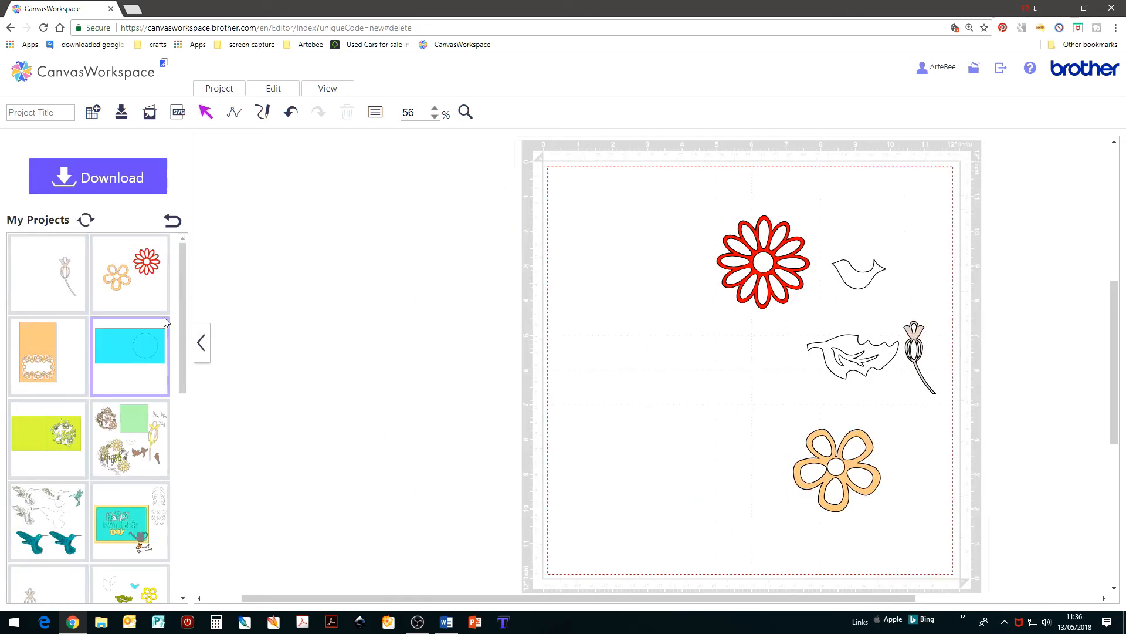
{"action": "left_click", "coordinate": [172, 220]}
{"action": "left_click", "coordinate": [97, 281]}
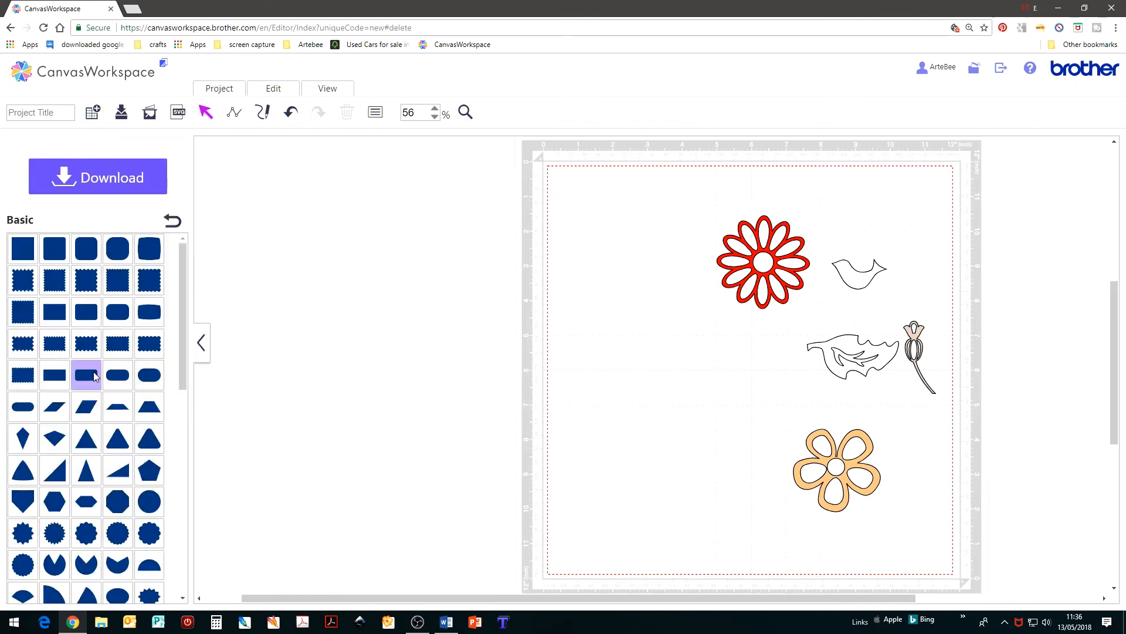
{"action": "scroll", "coordinate": [94, 375], "scroll_direction": "down", "scroll_amount": 1}
{"action": "scroll", "coordinate": [94, 375], "scroll_direction": "up", "scroll_amount": 1}
{"action": "scroll", "coordinate": [94, 375], "scroll_direction": "down", "scroll_amount": 1}
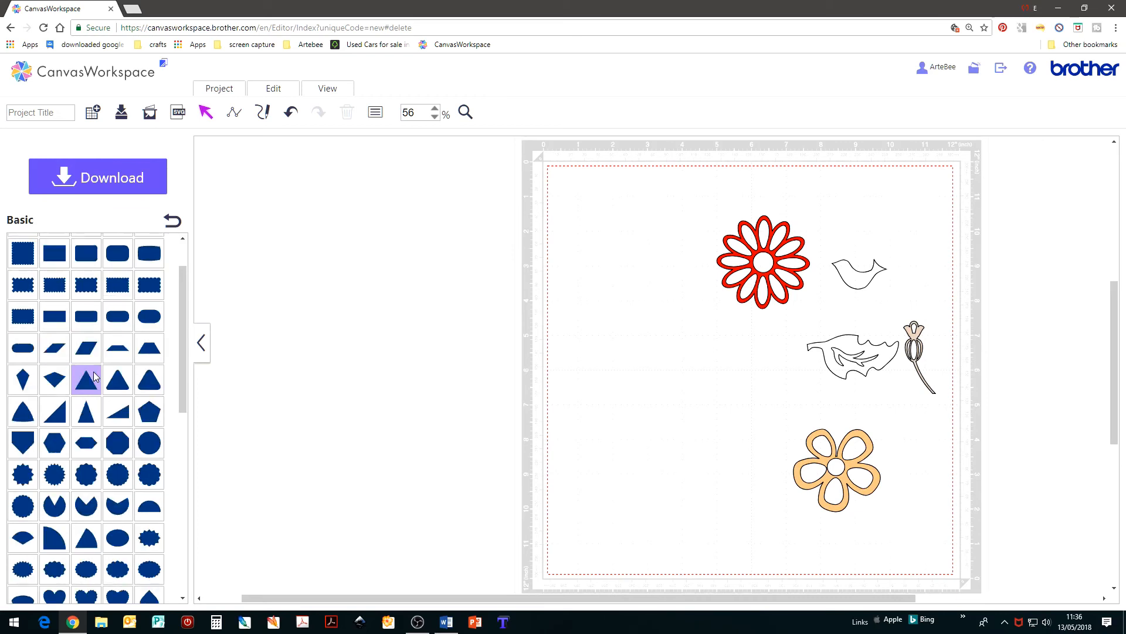
{"action": "scroll", "coordinate": [94, 375], "scroll_direction": "down", "scroll_amount": 1}
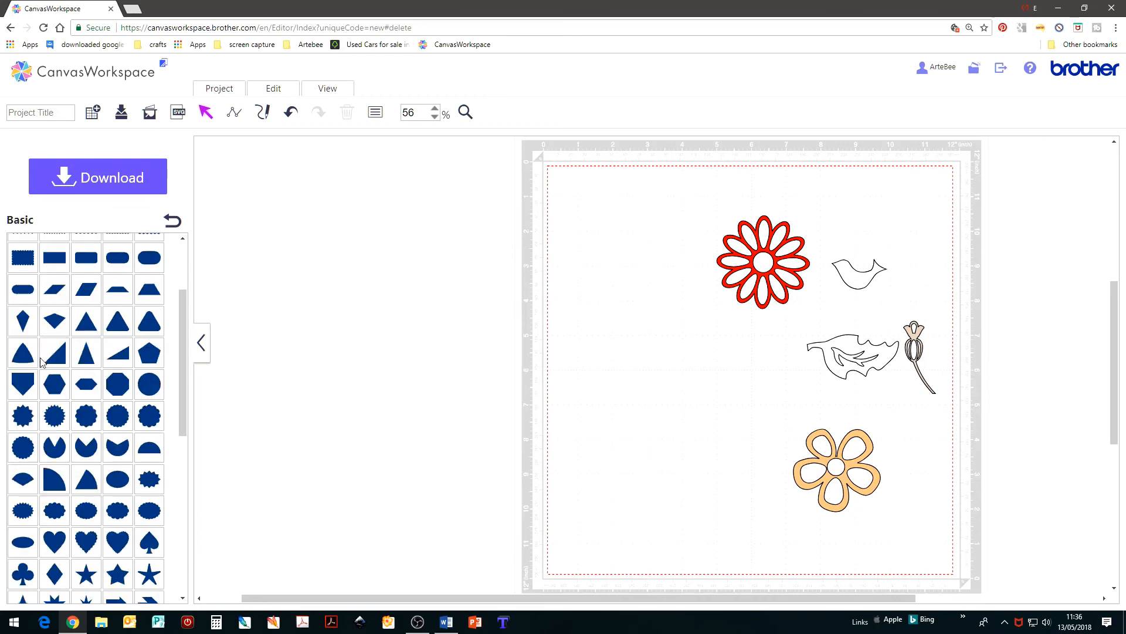
{"action": "scroll", "coordinate": [85, 416], "scroll_direction": "down", "scroll_amount": 1}
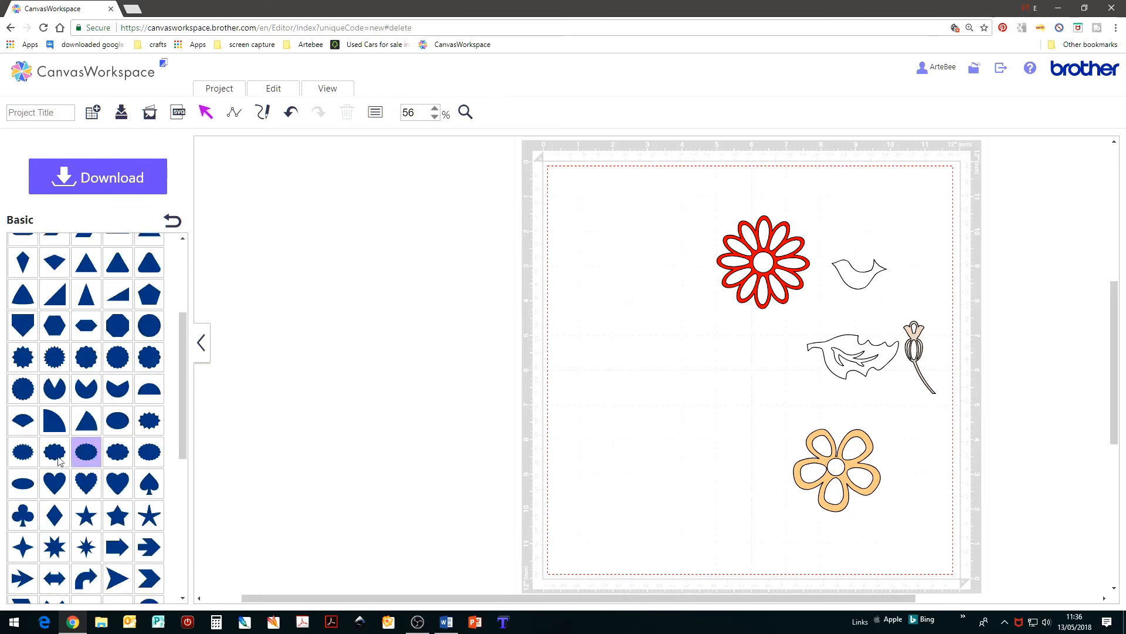
{"action": "scroll", "coordinate": [118, 422], "scroll_direction": "down", "scroll_amount": 1}
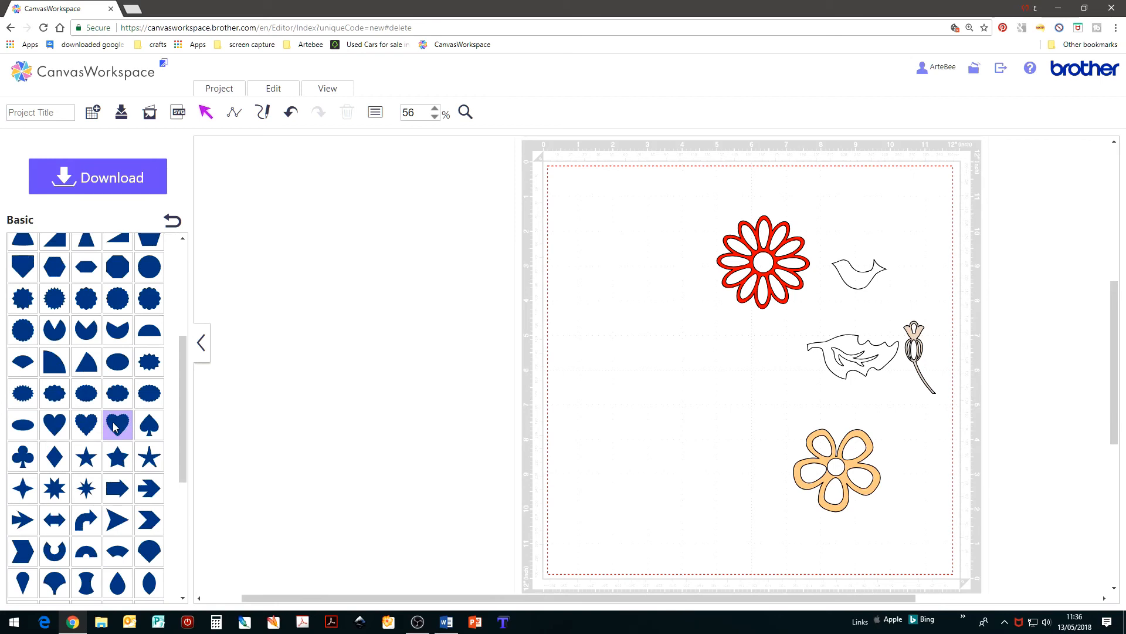
{"action": "scroll", "coordinate": [115, 427], "scroll_direction": "up", "scroll_amount": 1}
{"action": "scroll", "coordinate": [115, 426], "scroll_direction": "down", "scroll_amount": 2}
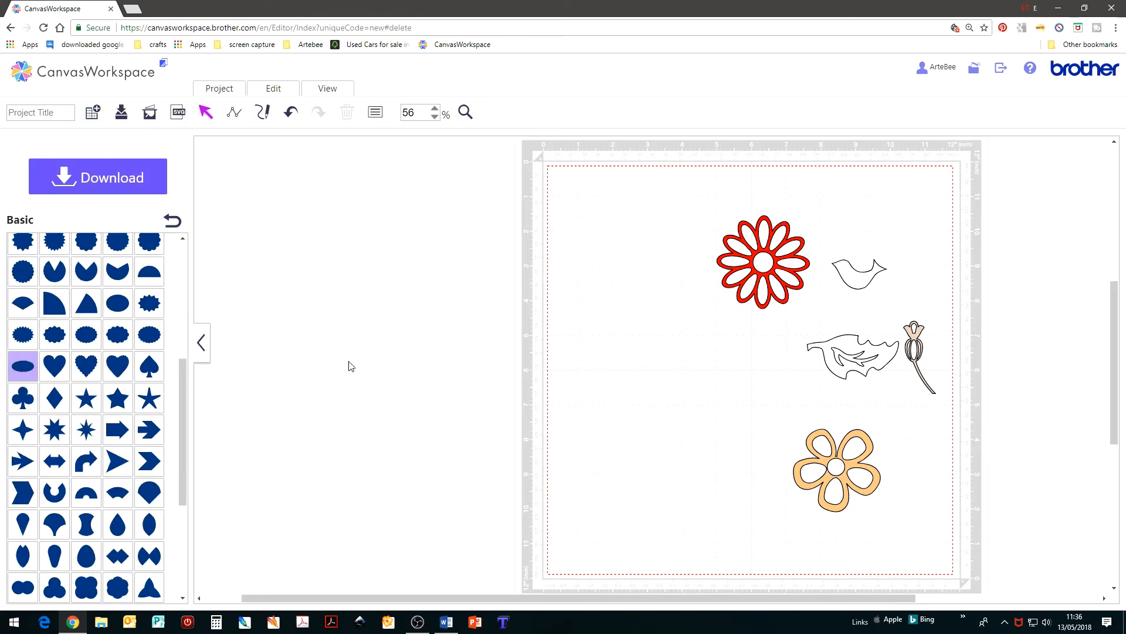
{"action": "left_click", "coordinate": [200, 344]}
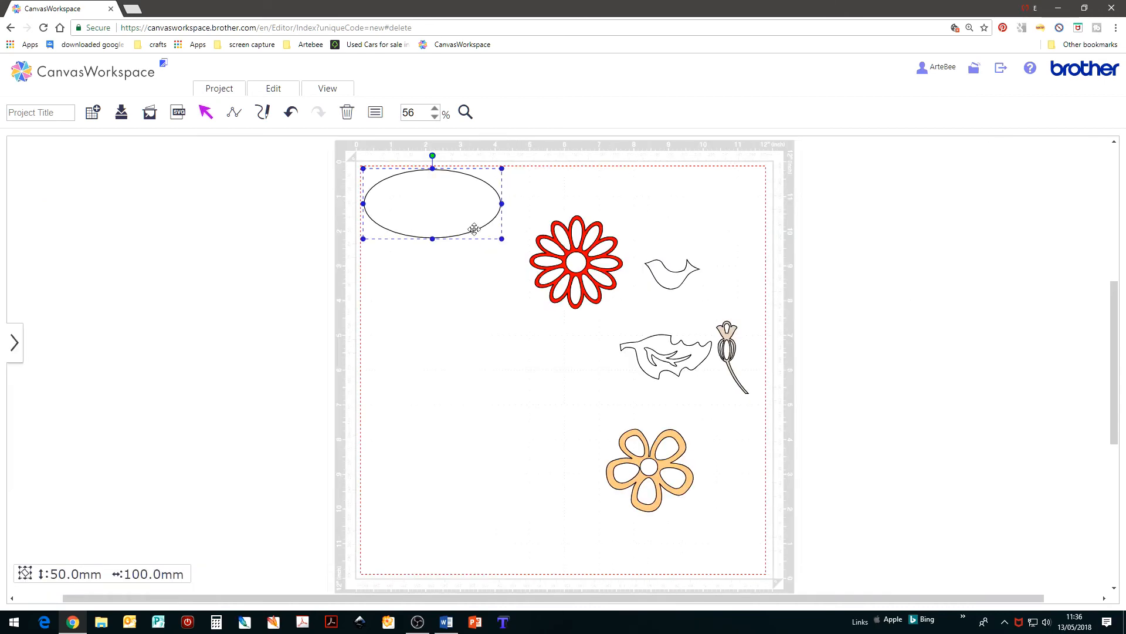
{"action": "left_click_drag", "start_coordinate": [457, 196], "coordinate": [476, 337]}
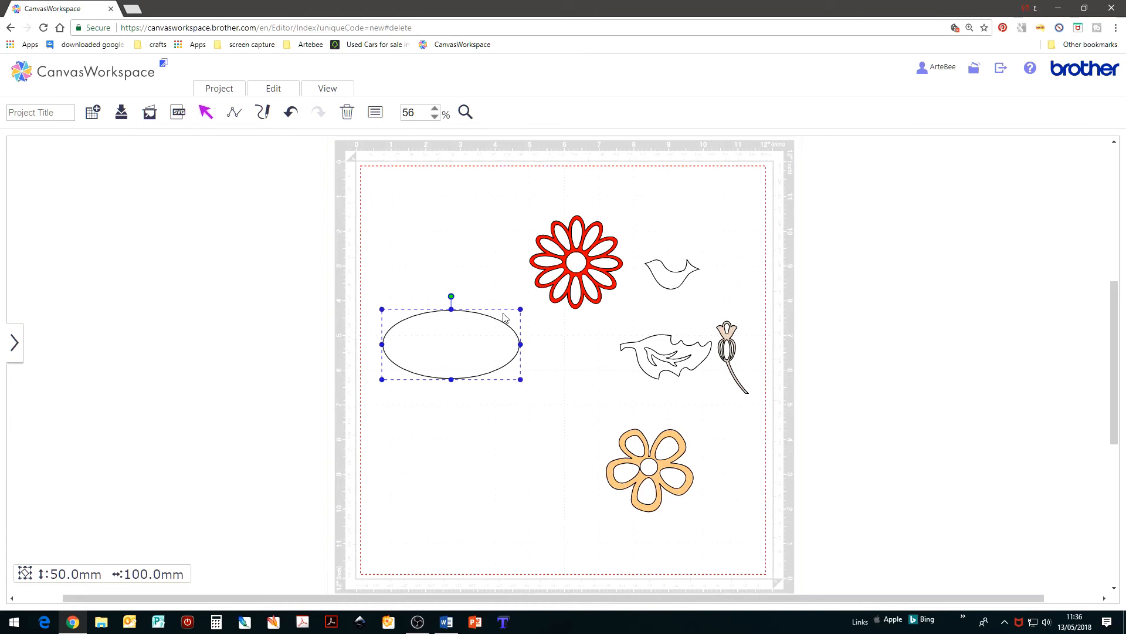
- Duplicate the ellipse and place the copy just above the original, beside the red flower
{"action": "right_click", "coordinate": [456, 334]}
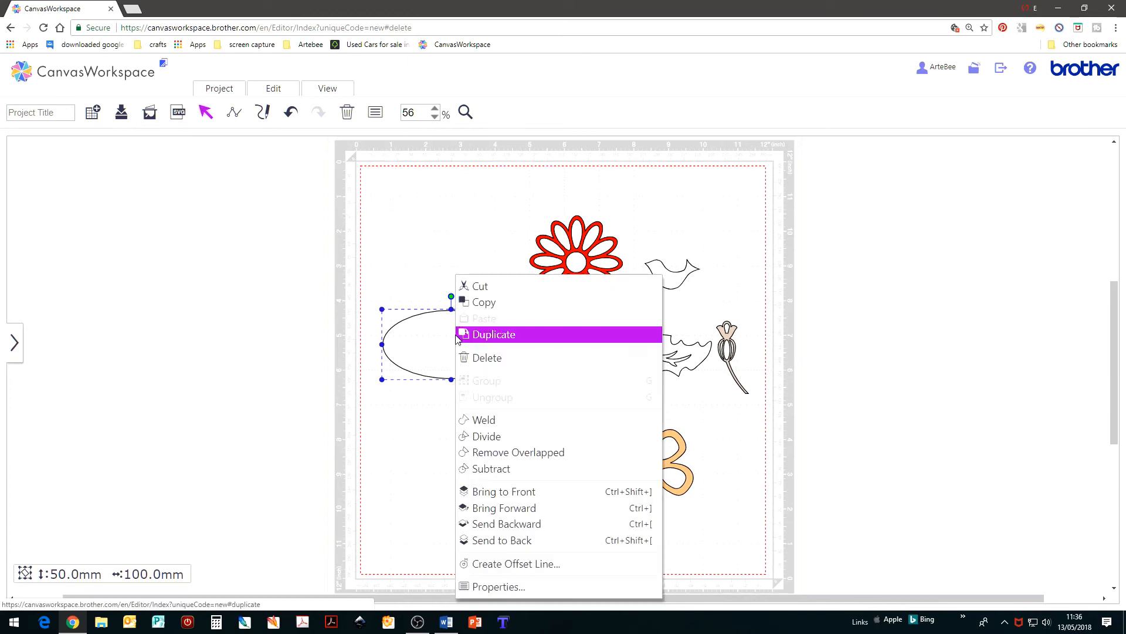
{"action": "left_click", "coordinate": [483, 335]}
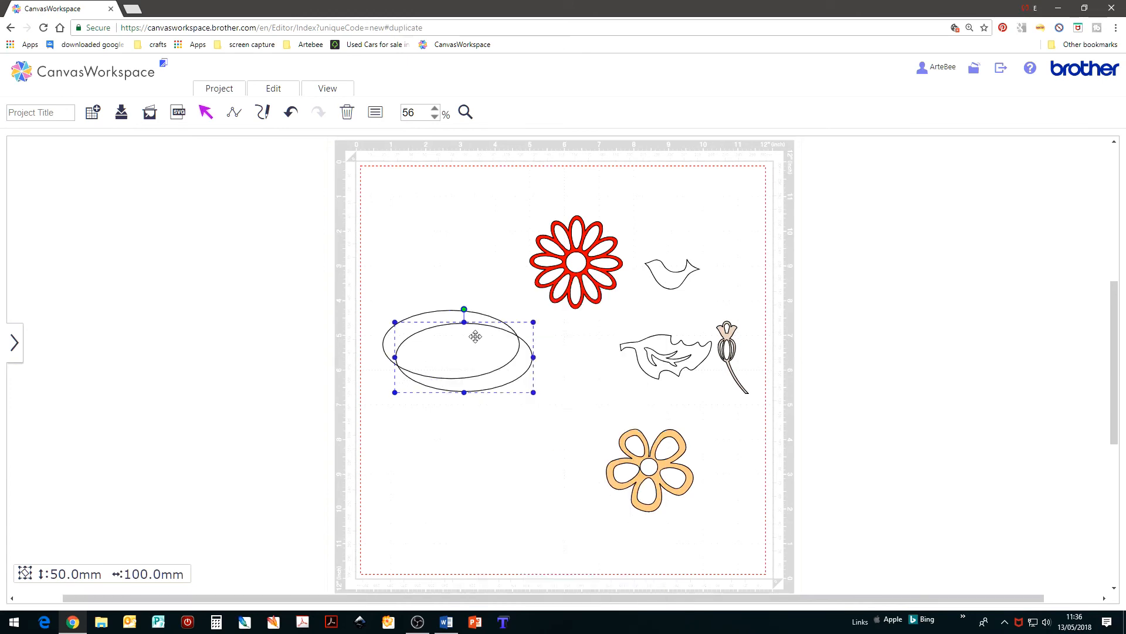
{"action": "left_click_drag", "start_coordinate": [475, 330], "coordinate": [448, 290]}
{"action": "left_click_drag", "start_coordinate": [447, 247], "coordinate": [451, 242]}
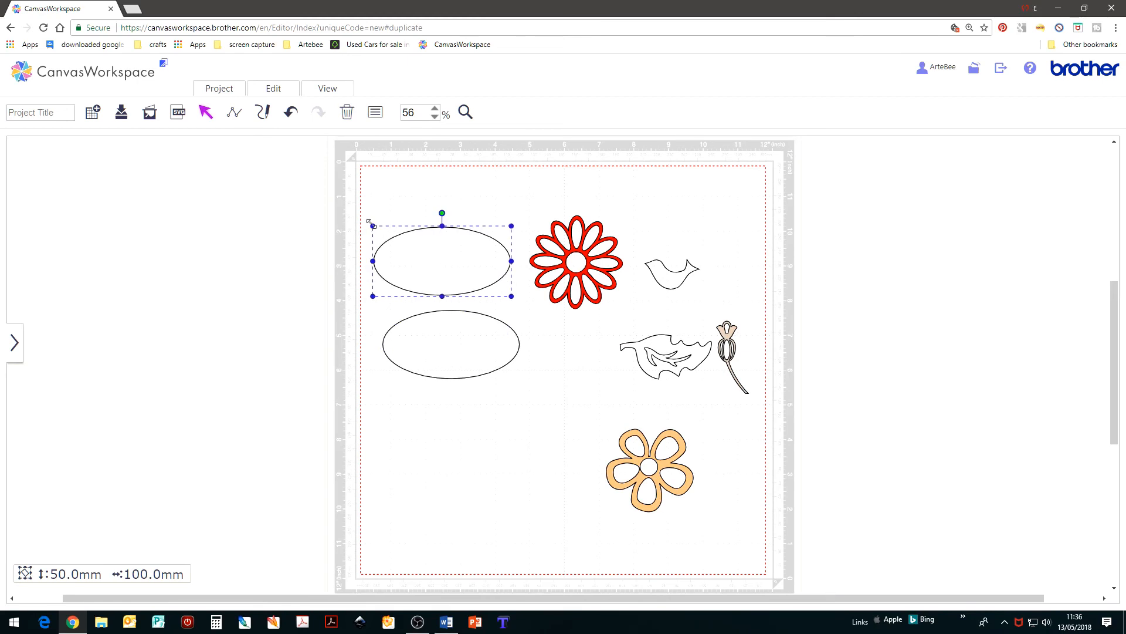
- Scale down both ellipses, the upper one to about 61 × 31 mm, and tilt them in opposite directions
{"action": "left_click_drag", "start_coordinate": [371, 224], "coordinate": [425, 251]}
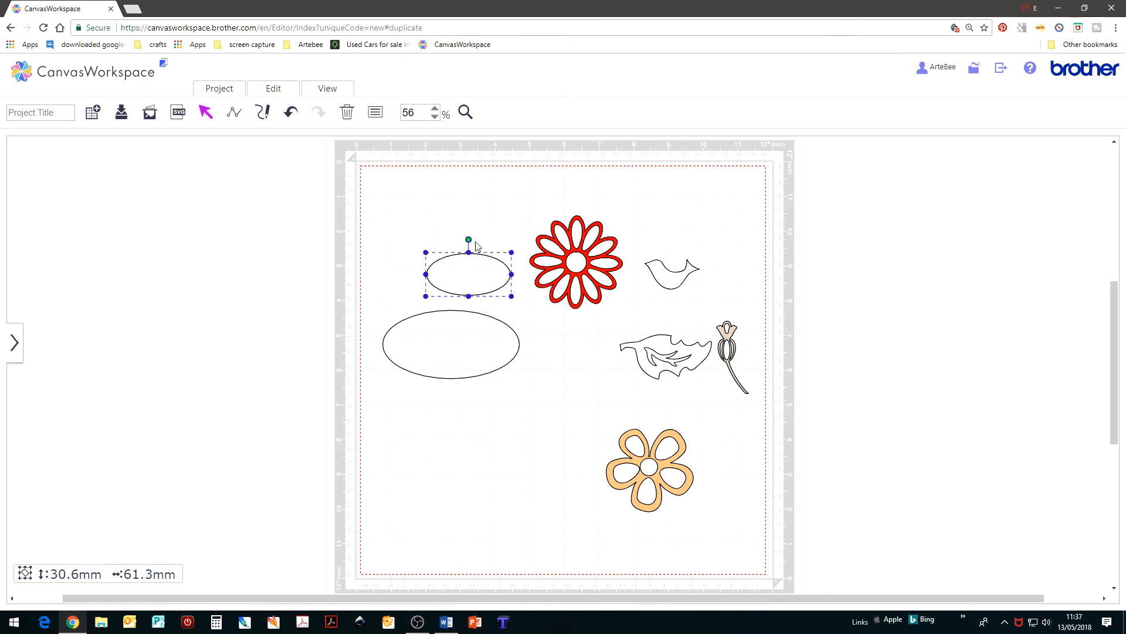
{"action": "left_click_drag", "start_coordinate": [469, 240], "coordinate": [497, 252]}
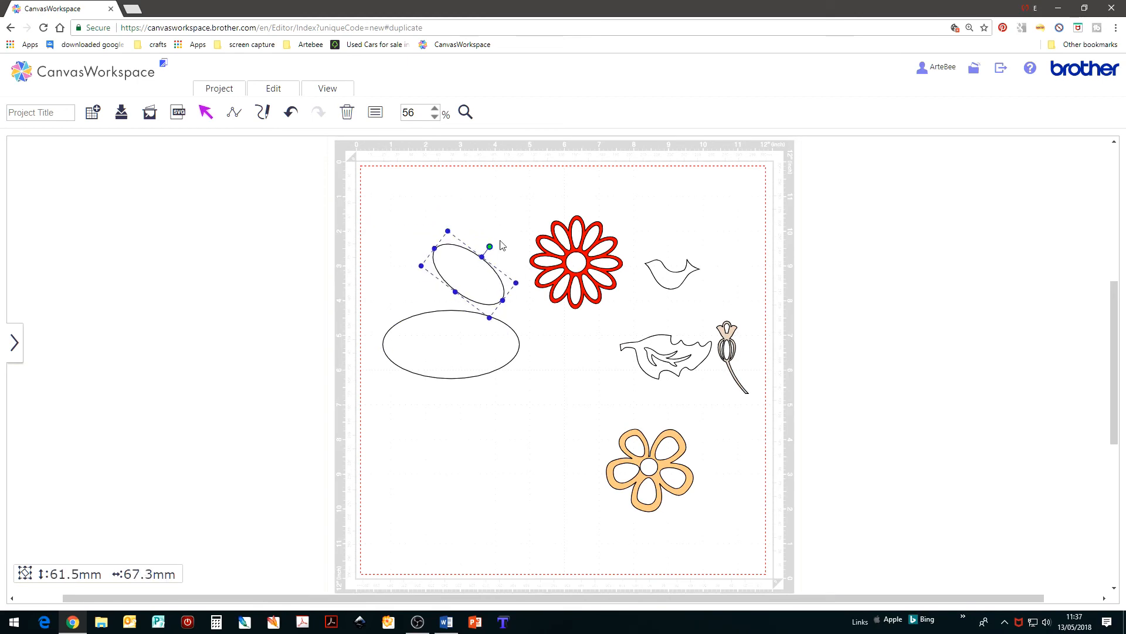
{"action": "left_click", "coordinate": [491, 345]}
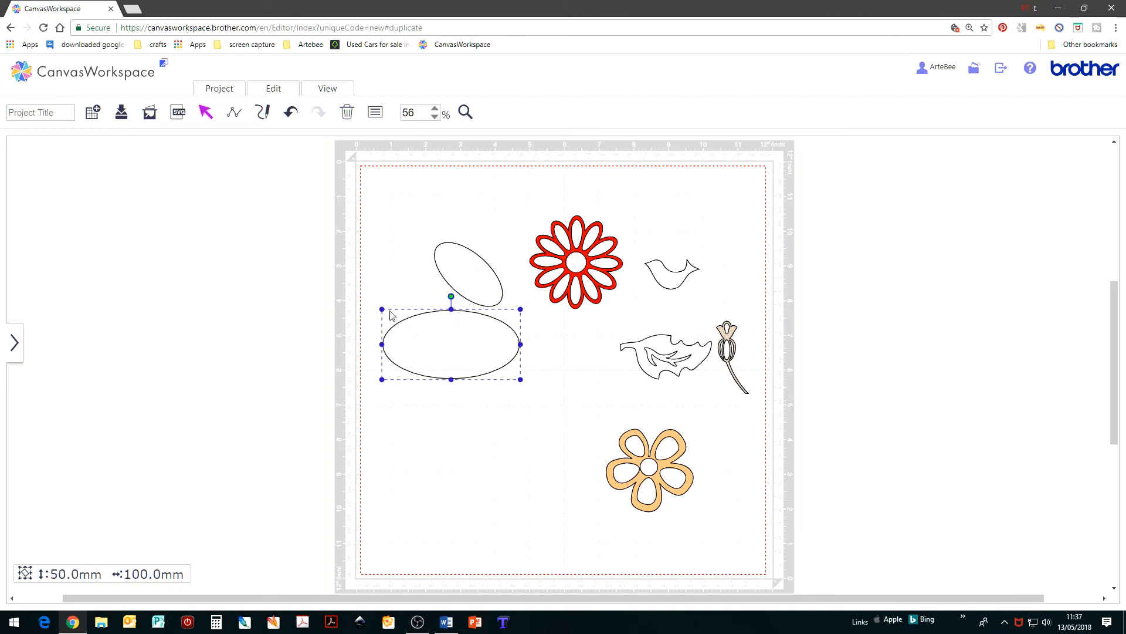
{"action": "left_click_drag", "start_coordinate": [381, 307], "coordinate": [451, 335]}
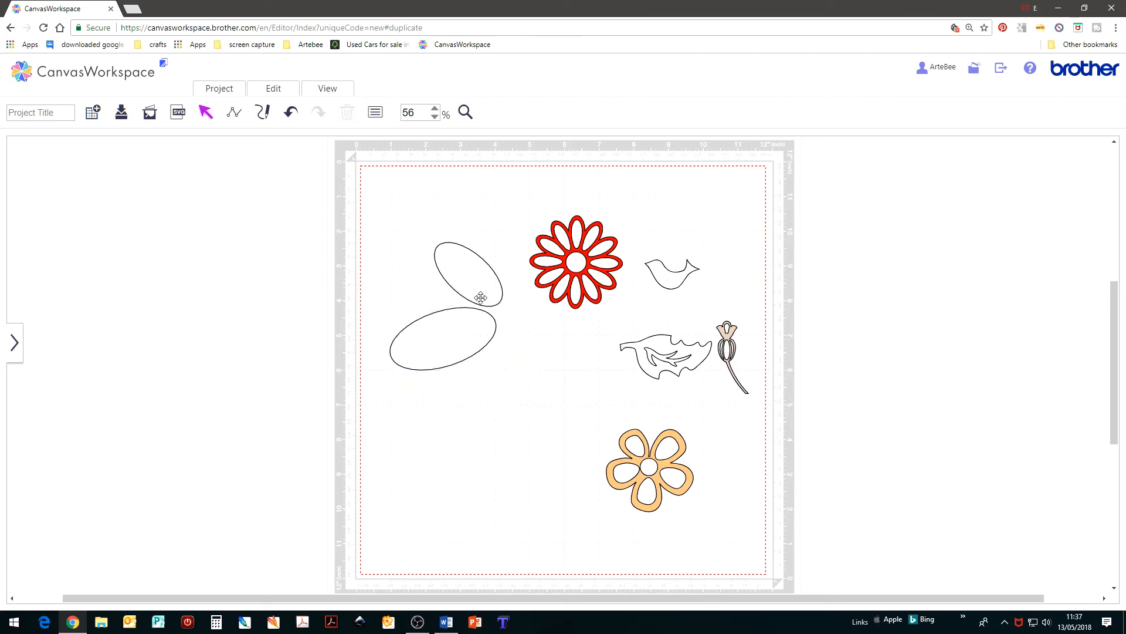
{"action": "left_click_drag", "start_coordinate": [431, 336], "coordinate": [416, 334]}
{"action": "left_click", "coordinate": [515, 345]}
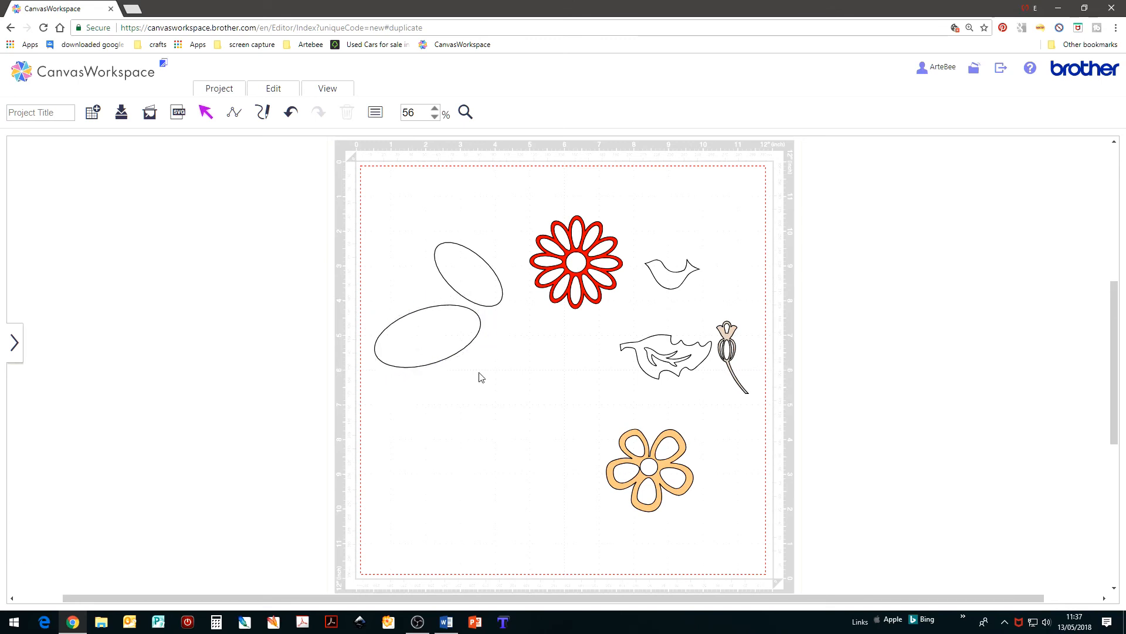
- Edit the upper ellipse's end node so its upper-left end becomes a pointed leaf tip
{"action": "left_click", "coordinate": [499, 290]}
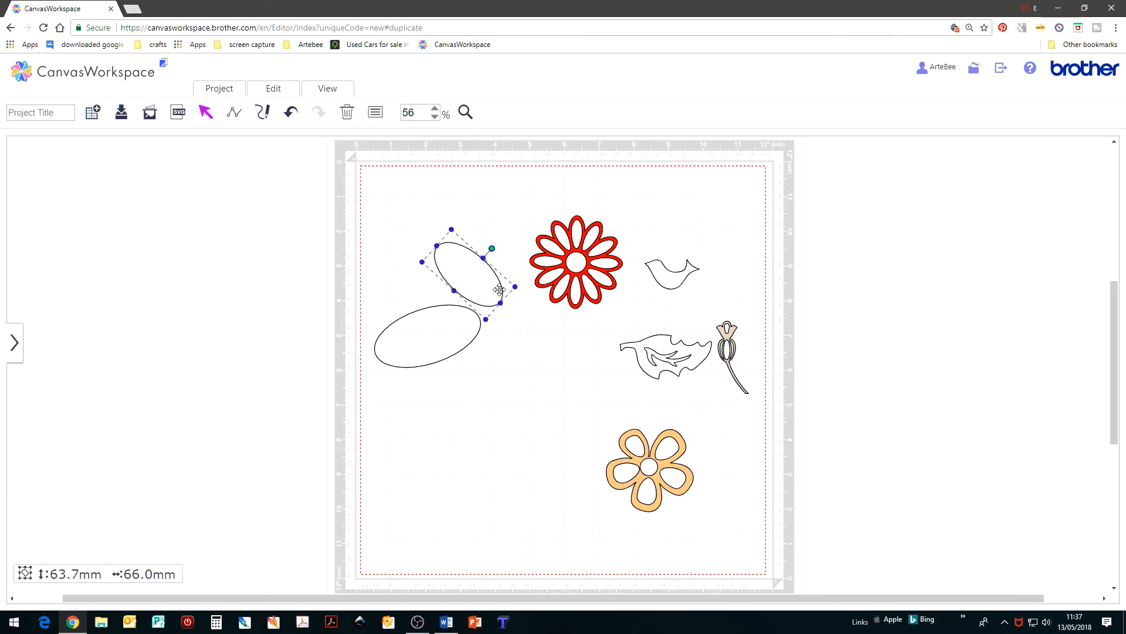
{"action": "double_click", "coordinate": [500, 290]}
{"action": "left_click", "coordinate": [438, 247]}
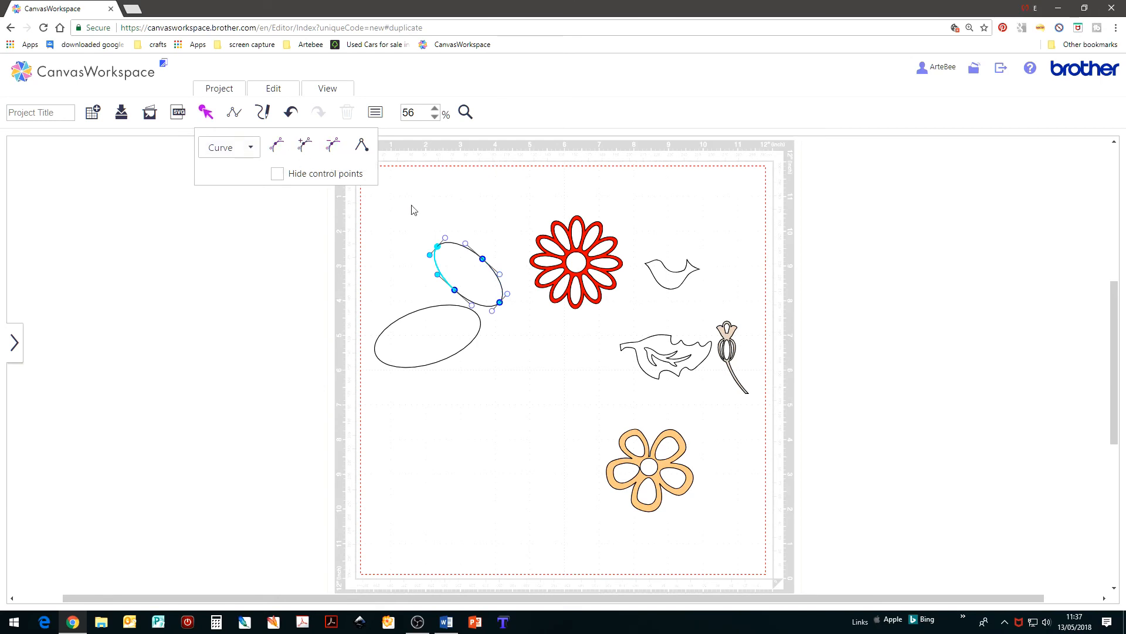
{"action": "left_click", "coordinate": [450, 245]}
{"action": "left_click", "coordinate": [435, 262]}
{"action": "left_click", "coordinate": [370, 320]}
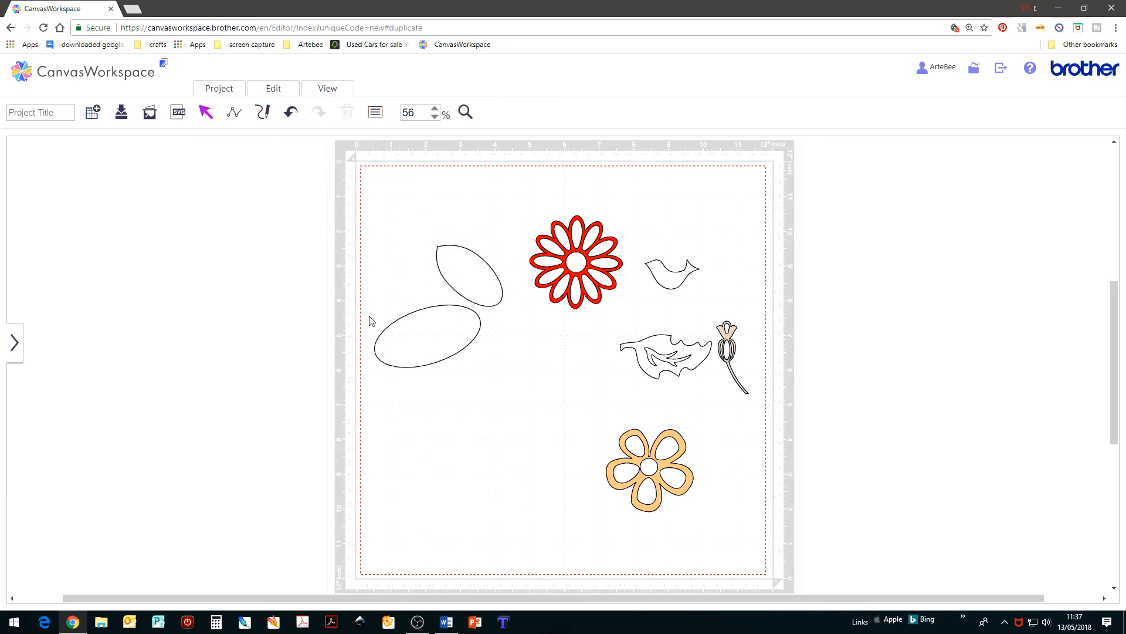
- Edit the lower ellipse's end node so its left end becomes a pointed leaf tip
{"action": "left_click", "coordinate": [433, 365]}
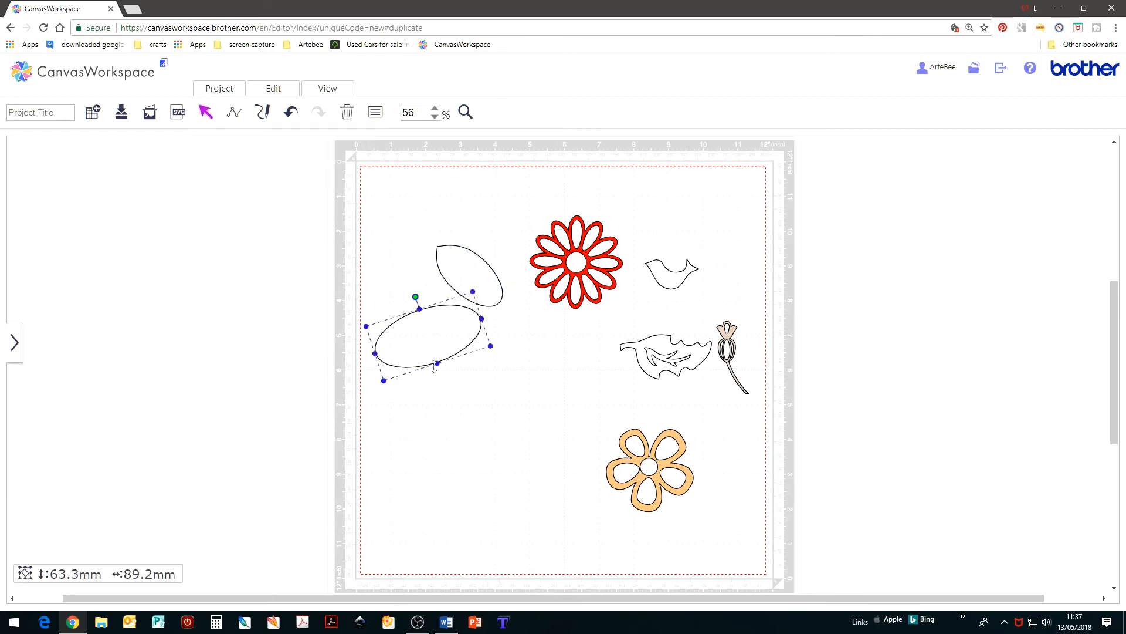
{"action": "double_click", "coordinate": [436, 370]}
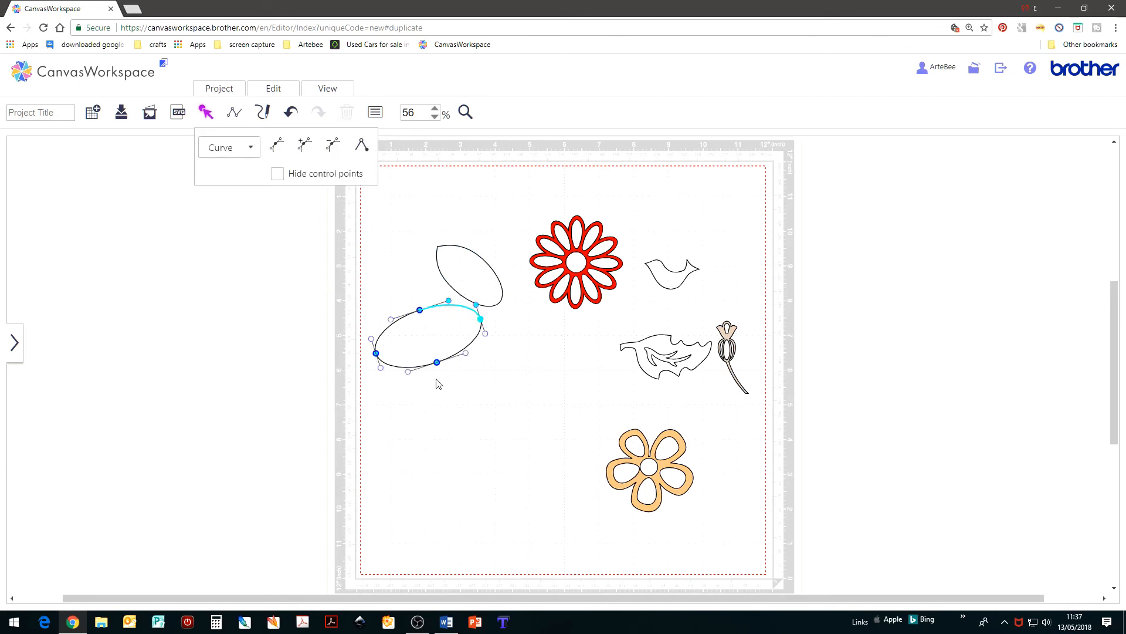
{"action": "left_click", "coordinate": [377, 355]}
{"action": "left_click_drag", "start_coordinate": [381, 368], "coordinate": [394, 369]}
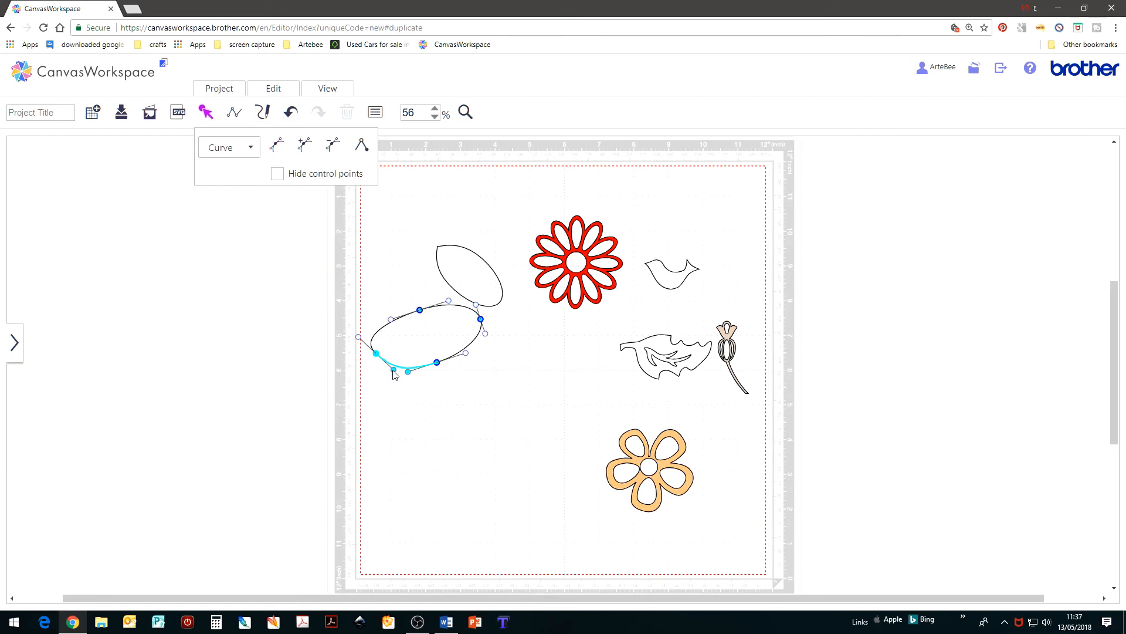
{"action": "left_click_drag", "start_coordinate": [358, 336], "coordinate": [384, 334]}
{"action": "left_click", "coordinate": [493, 411]}
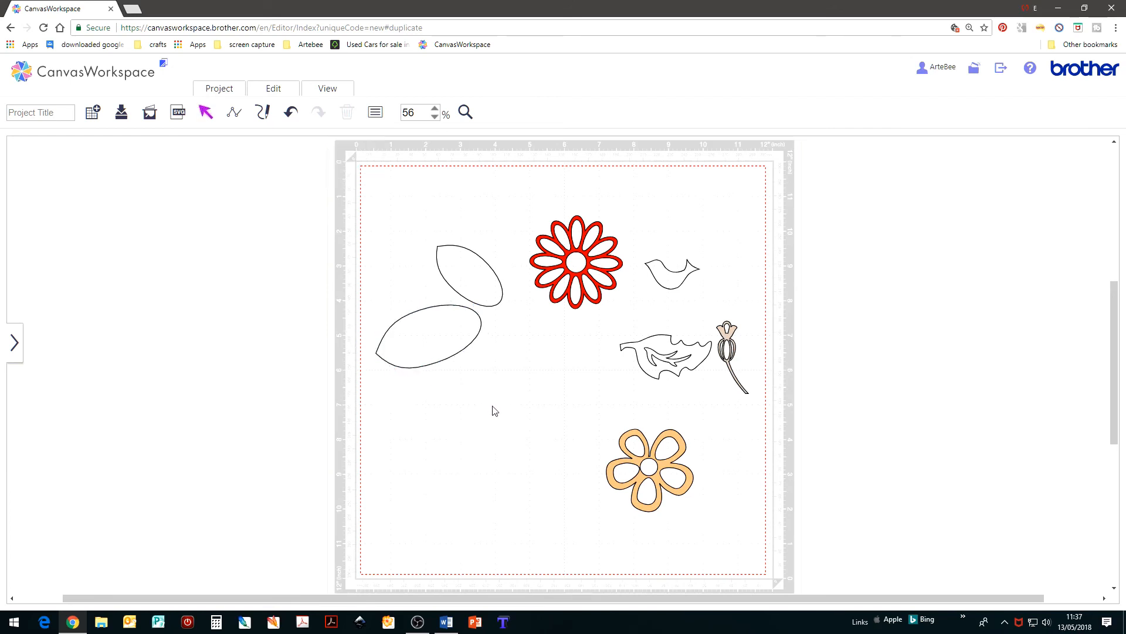
- Shrink both pointed leaf shapes slightly and move the upper one a little closer to the mat's left side
{"action": "left_click", "coordinate": [457, 318]}
{"action": "left_click_drag", "start_coordinate": [378, 379], "coordinate": [386, 380]}
{"action": "left_click", "coordinate": [480, 273]}
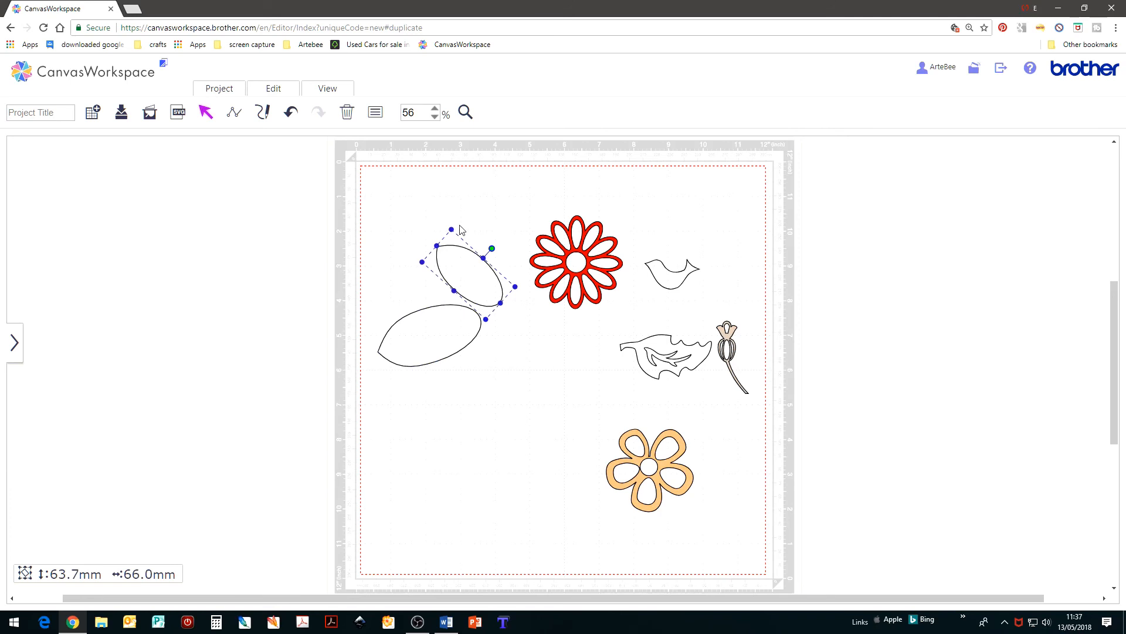
{"action": "left_click_drag", "start_coordinate": [453, 228], "coordinate": [455, 235]}
{"action": "left_click_drag", "start_coordinate": [469, 285], "coordinate": [454, 276]}
- Group the two plain leaf shapes and move the group below the red flower, beside the detailed leaf
{"action": "left_click", "coordinate": [490, 350], "text": "shift"}
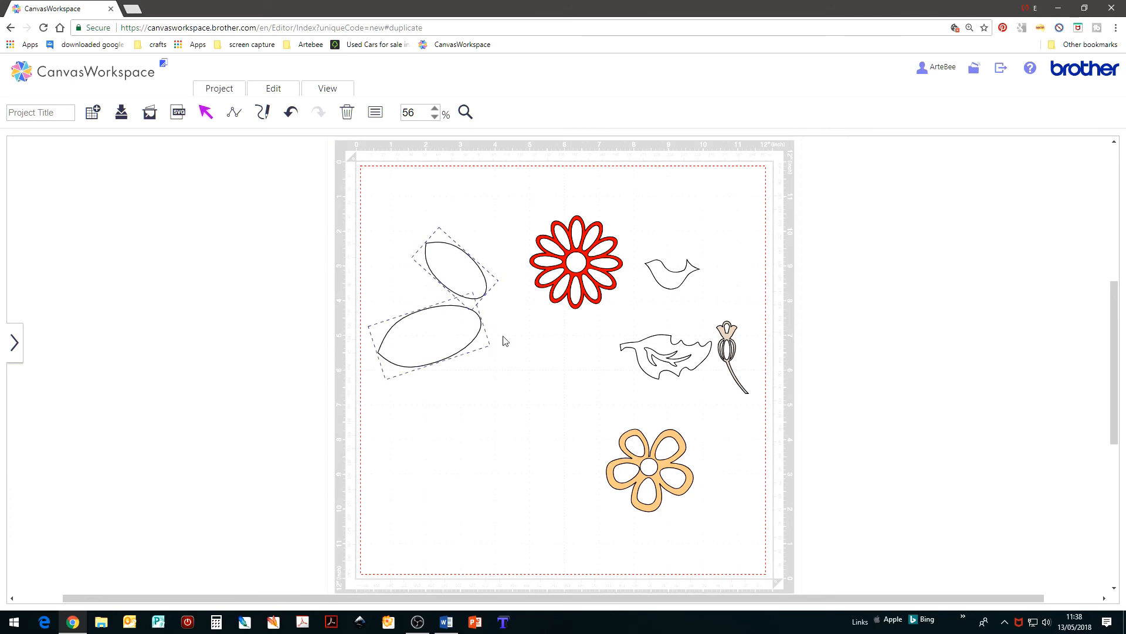
{"action": "right_click", "coordinate": [504, 339]}
{"action": "left_click", "coordinate": [542, 380]}
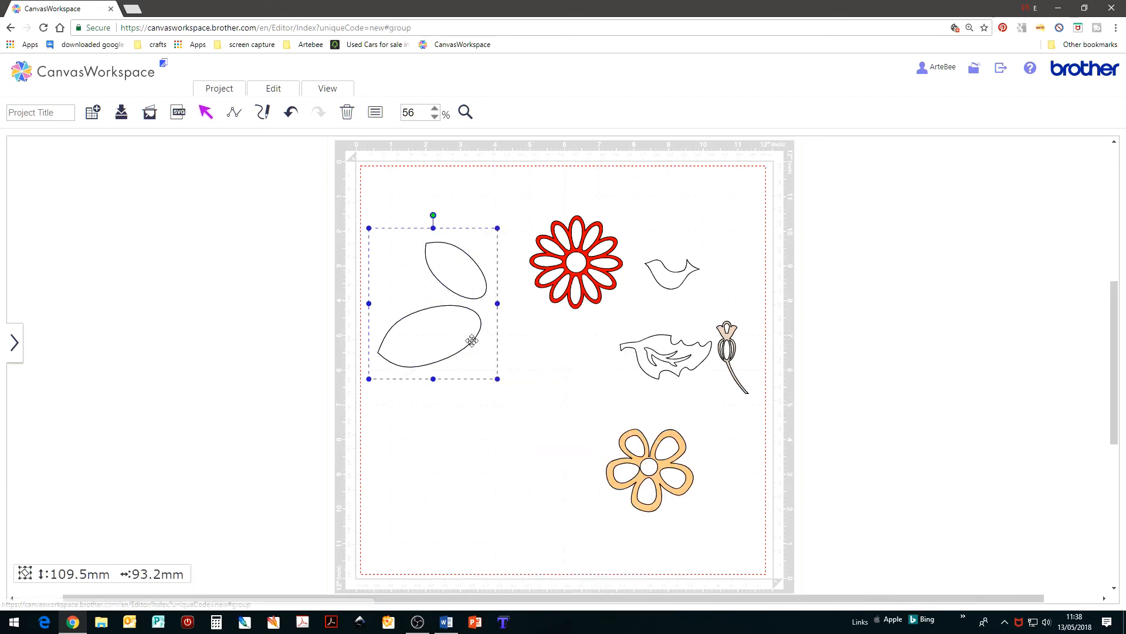
{"action": "left_click_drag", "start_coordinate": [449, 337], "coordinate": [540, 417]}
{"action": "left_click", "coordinate": [407, 255]}
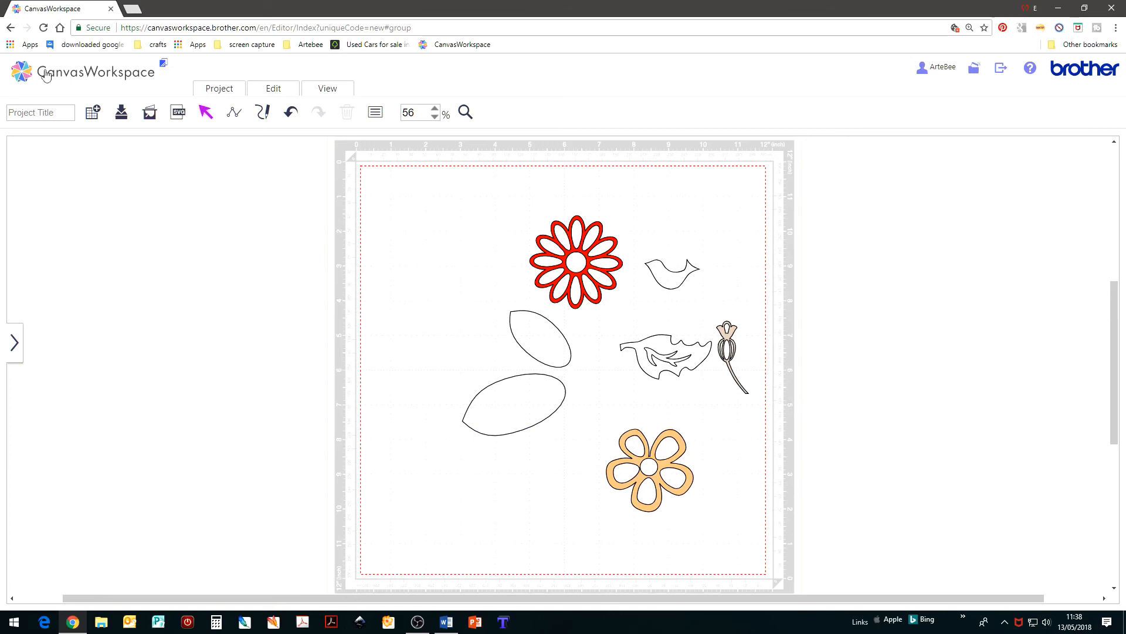
- Title the project "objects" and save it
{"action": "left_click", "coordinate": [65, 113]}
{"action": "type", "text": "objects"}
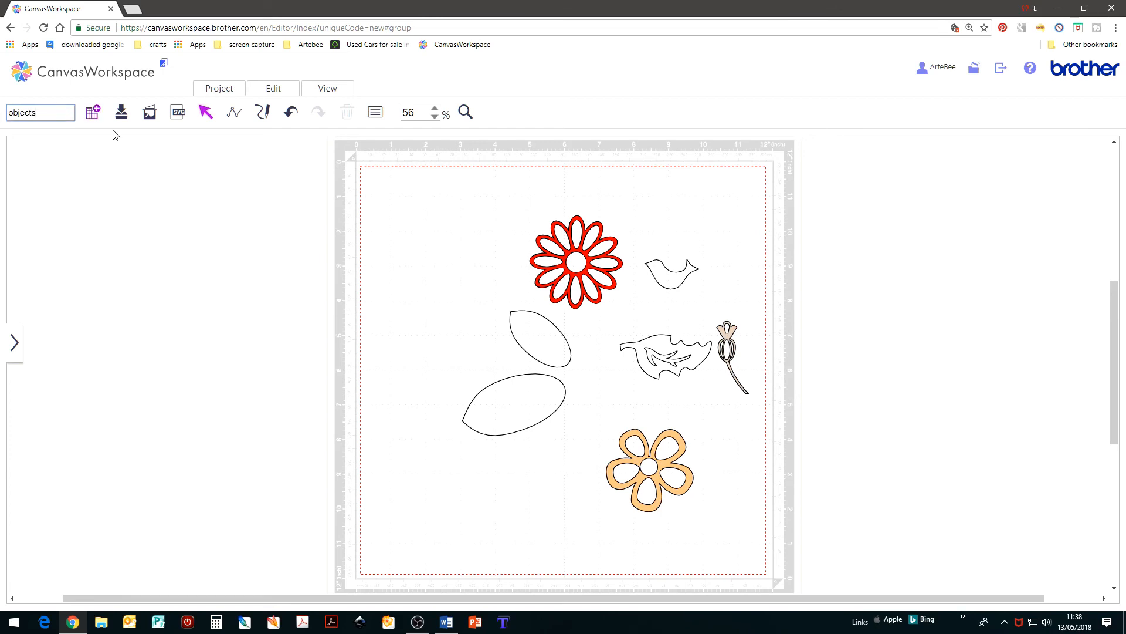
{"action": "left_click", "coordinate": [121, 113]}
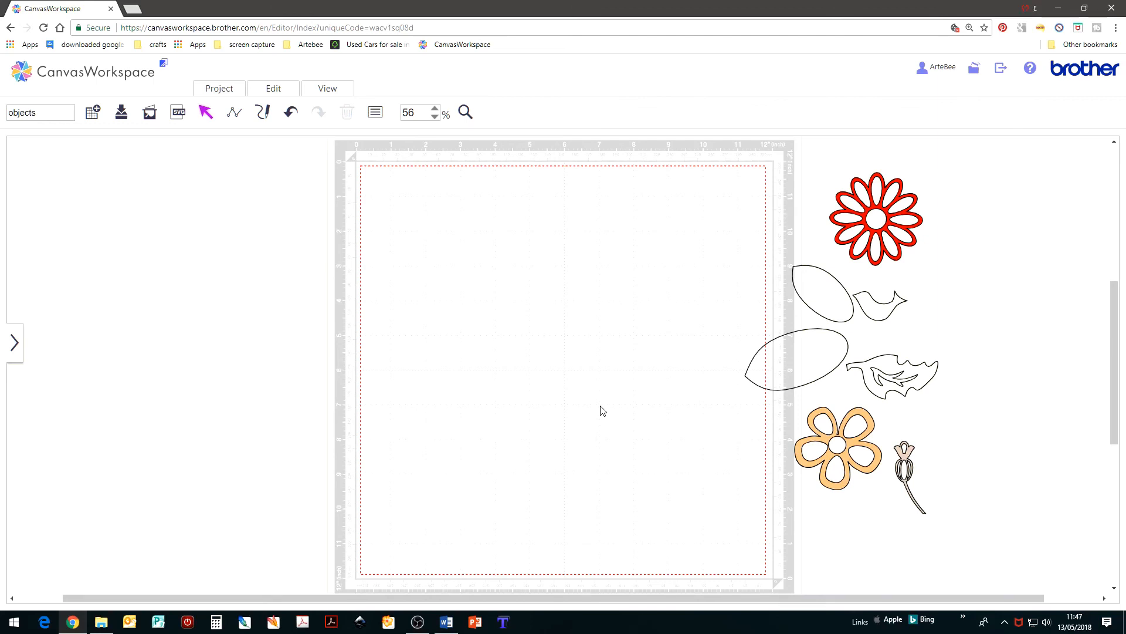
- Look over the built-in text fonts and switch to Brother ScanNCut Type Converter
{"action": "left_click", "coordinate": [13, 347]}
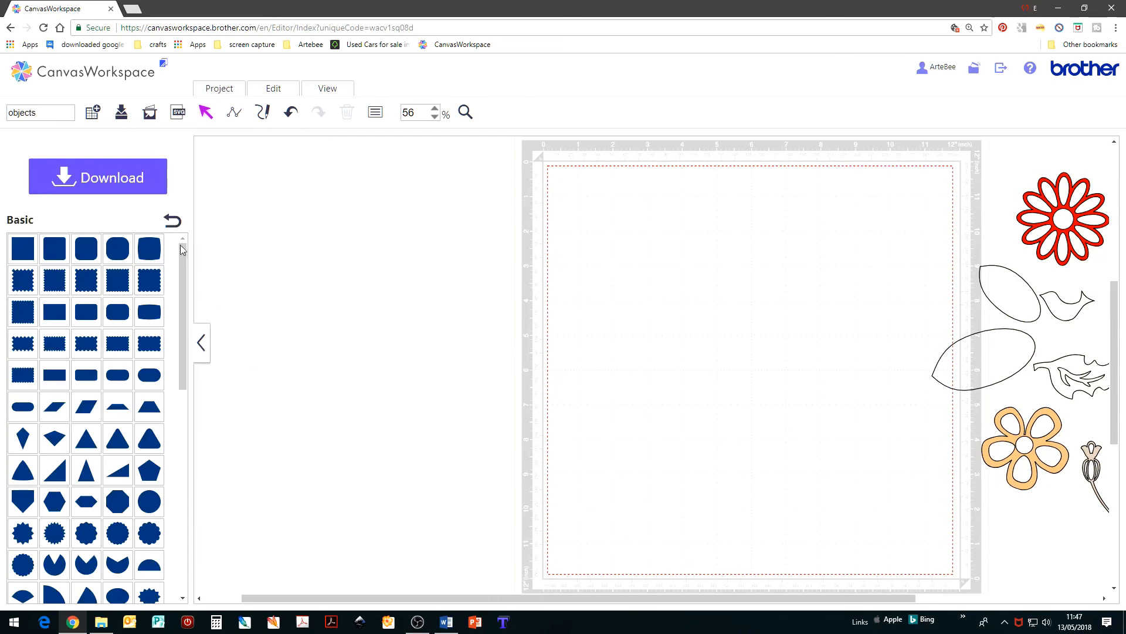
{"action": "left_click", "coordinate": [172, 221]}
{"action": "left_click", "coordinate": [76, 354]}
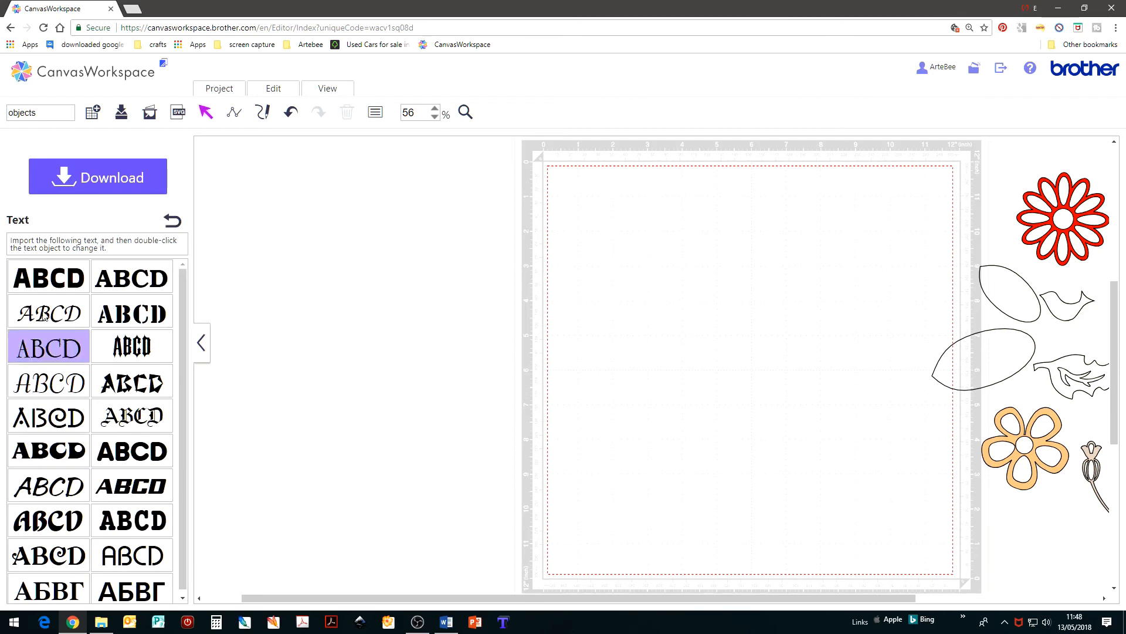
{"action": "left_click", "coordinate": [199, 344]}
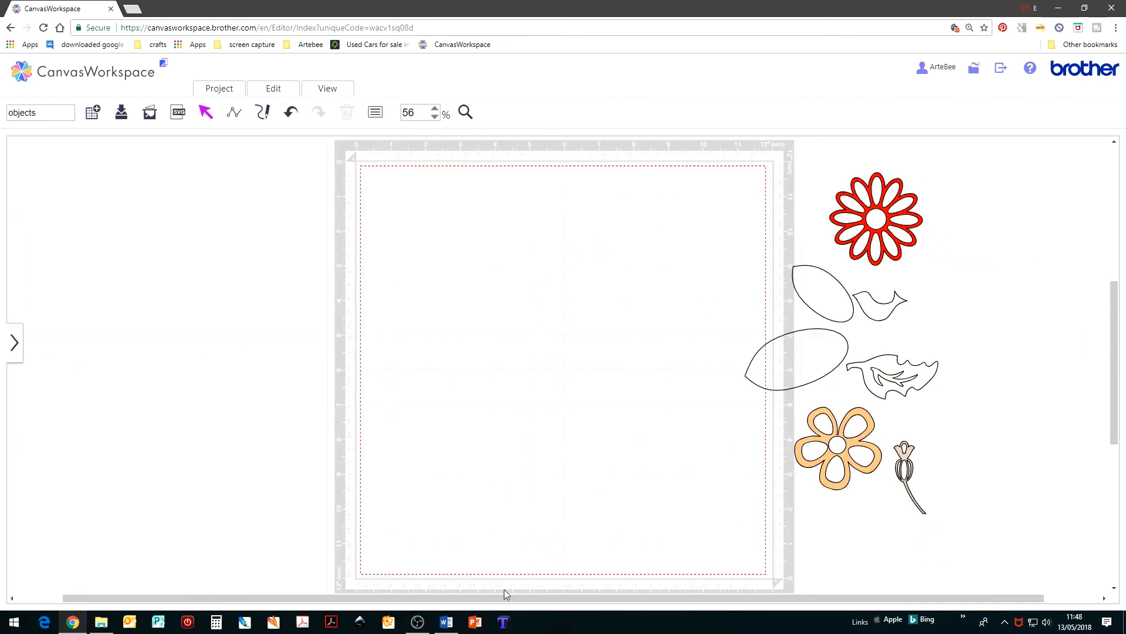
{"action": "left_click", "coordinate": [503, 625]}
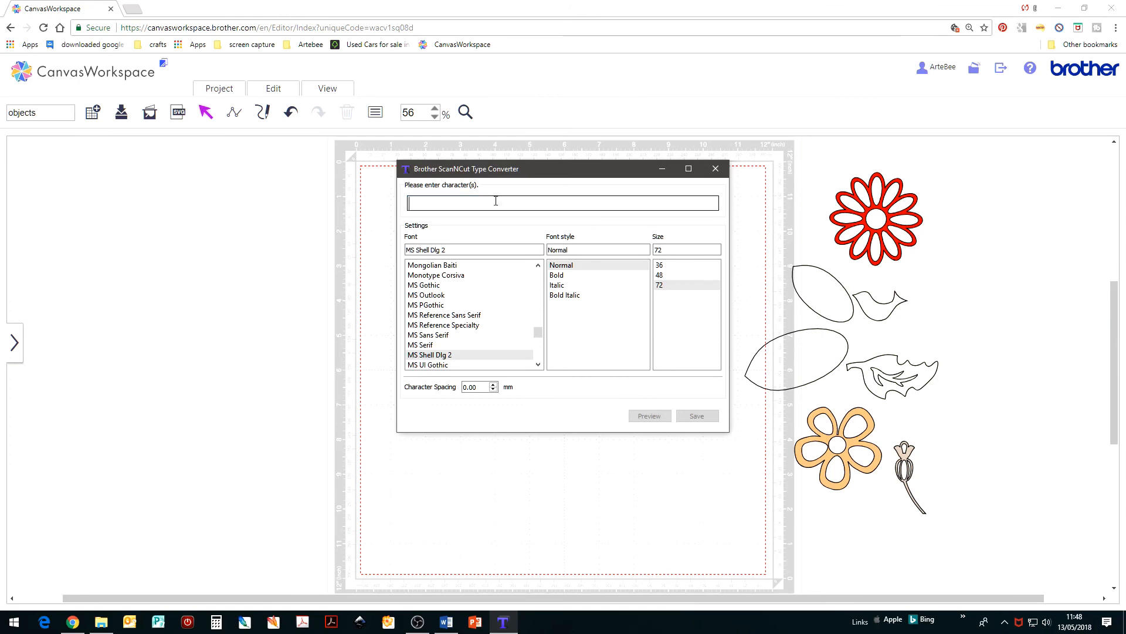
- Enter the word "thank" as the characters to convert and choose the Brush Script MT font for it
{"action": "type", "text": "thank"}
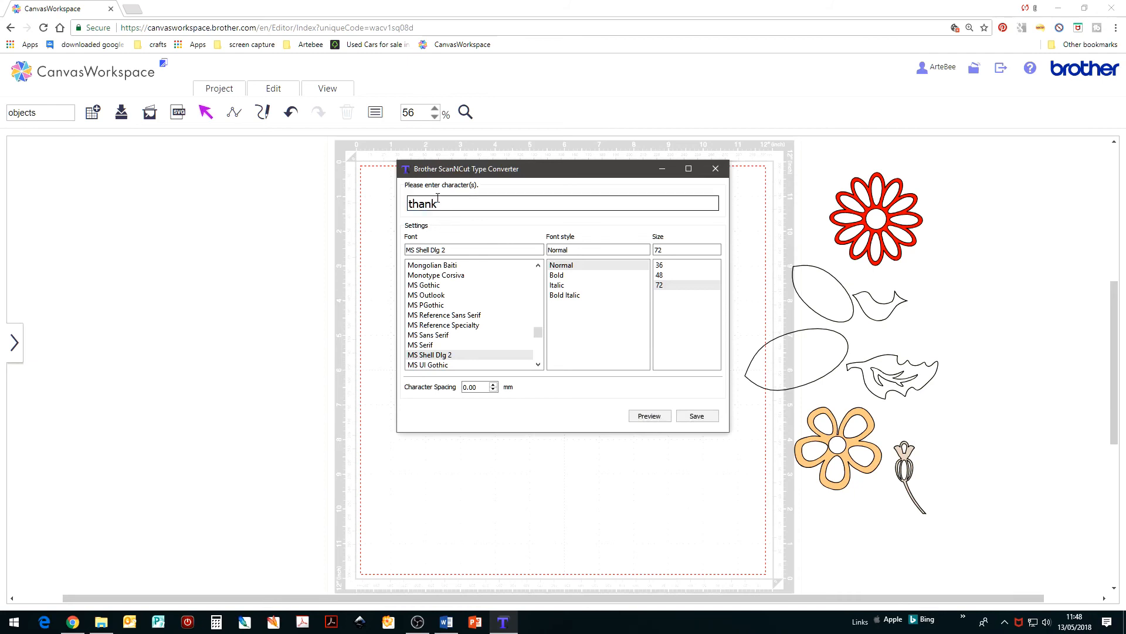
{"action": "left_click_drag", "start_coordinate": [441, 204], "coordinate": [407, 203]}
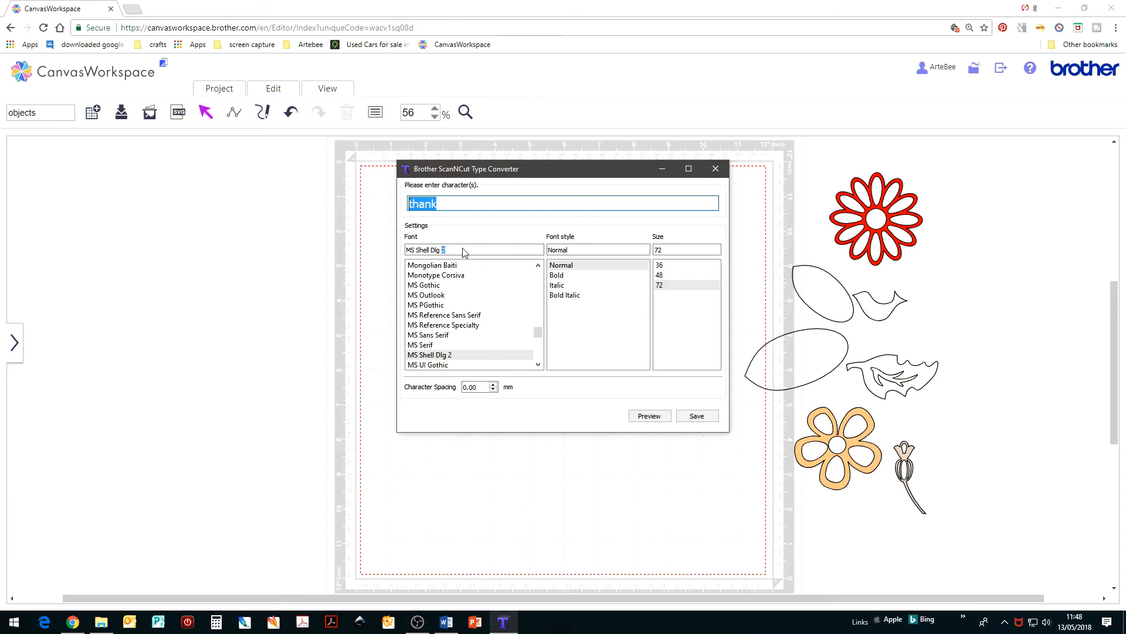
{"action": "left_click", "coordinate": [464, 251]}
{"action": "type", "text": "b"}
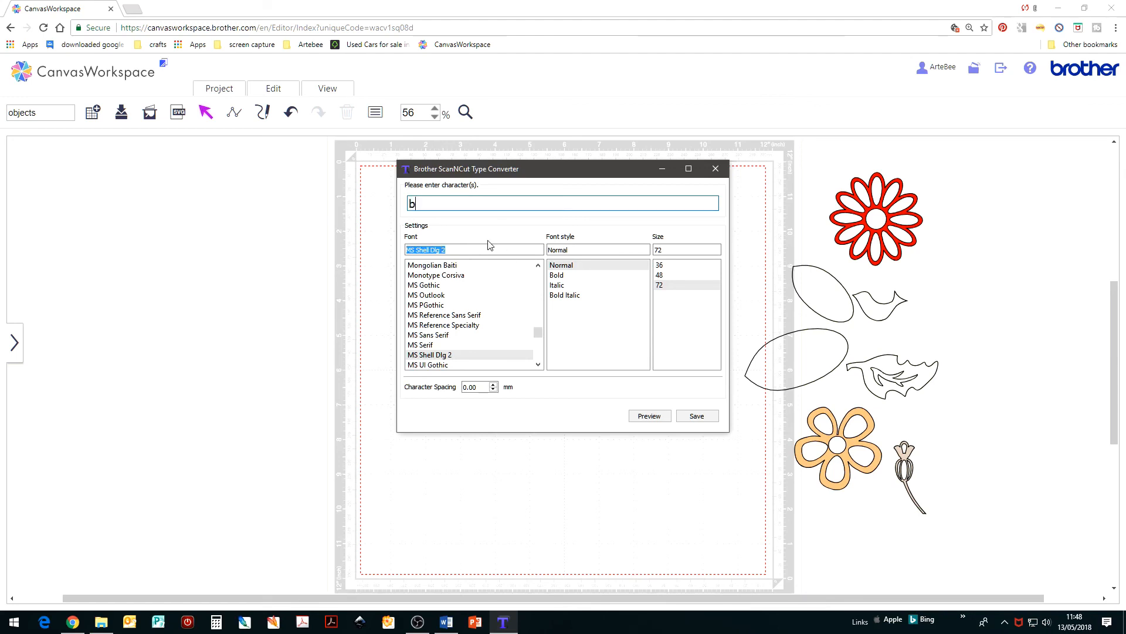
{"action": "mouse_move", "coordinate": [541, 330]}
{"action": "left_mouse_down"}
{"action": "mouse_move", "coordinate": [540, 311]}
{"action": "mouse_move", "coordinate": [539, 326]}
{"action": "left_mouse_up"}
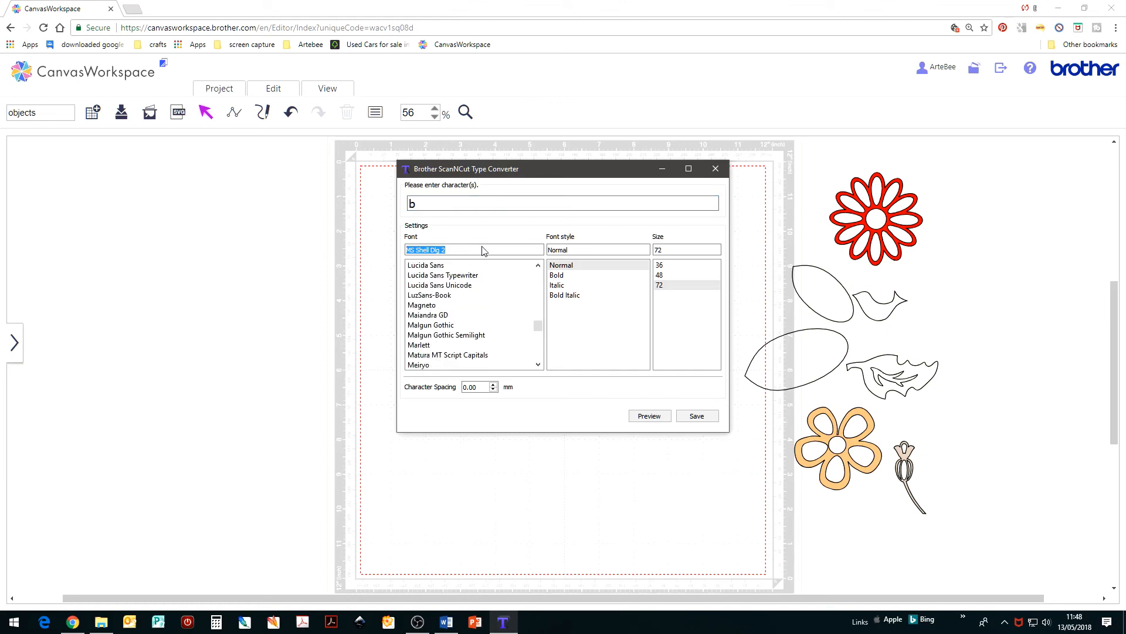
{"action": "type", "text": "b"}
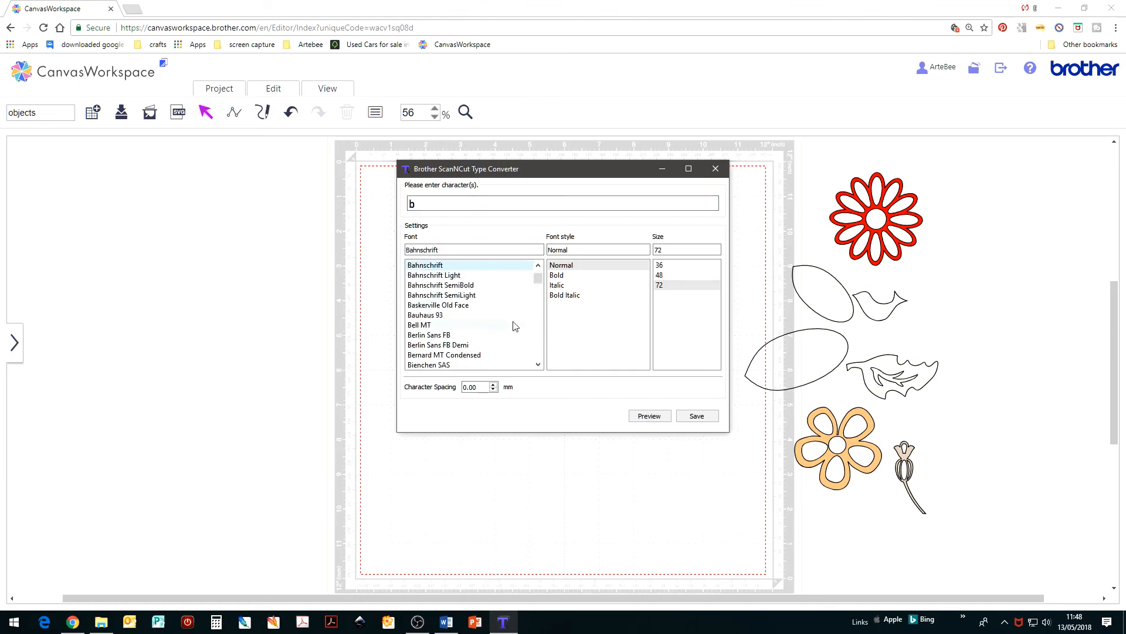
{"action": "mouse_move", "coordinate": [541, 284]}
{"action": "left_mouse_down"}
{"action": "mouse_move", "coordinate": [540, 302]}
{"action": "mouse_move", "coordinate": [539, 280]}
{"action": "left_mouse_up"}
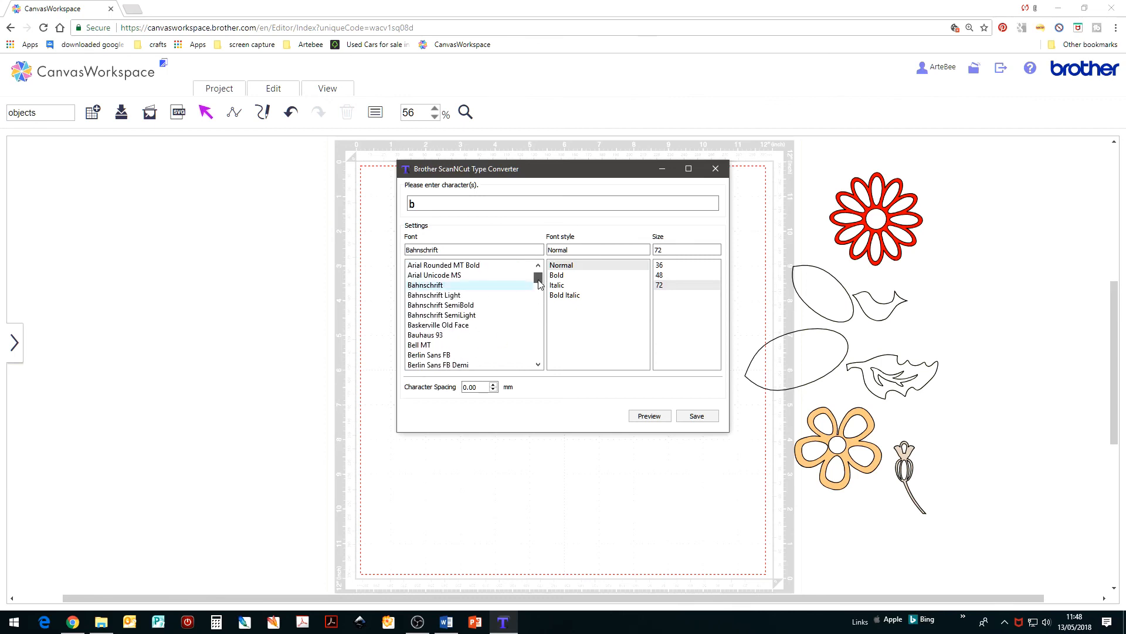
{"action": "scroll", "coordinate": [477, 352], "scroll_direction": "down", "scroll_amount": 2}
{"action": "scroll", "coordinate": [477, 354], "scroll_direction": "down", "scroll_amount": 3}
{"action": "left_click", "coordinate": [444, 355]}
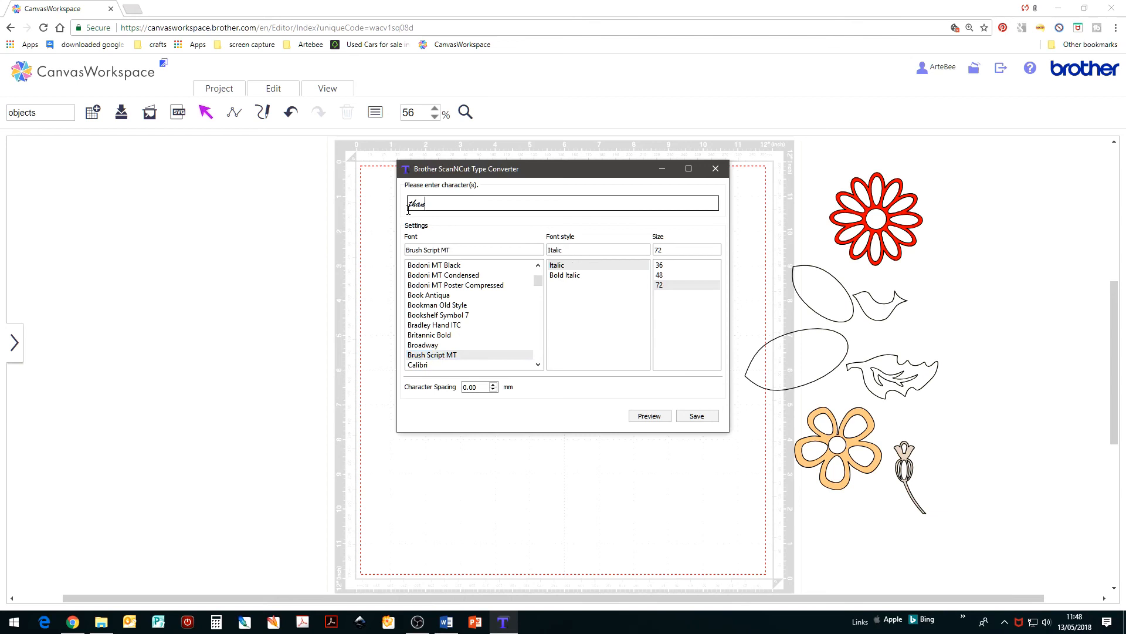
- Preview the "thank" lettering and save it to the Desktop as thank.fcm
{"action": "left_click", "coordinate": [648, 416]}
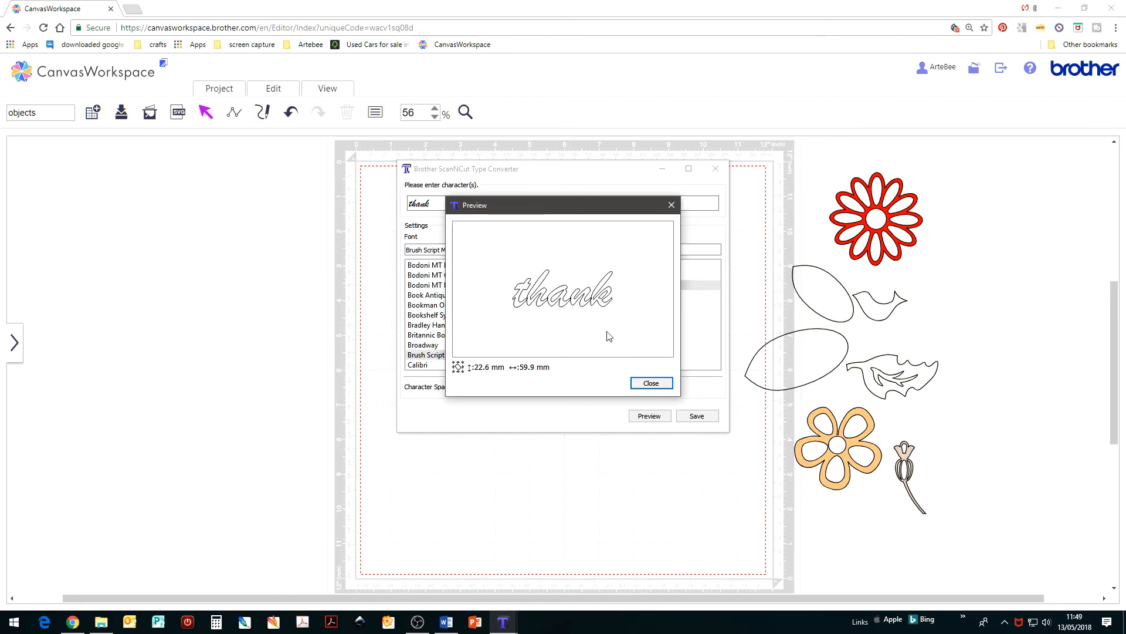
{"action": "left_click", "coordinate": [651, 382]}
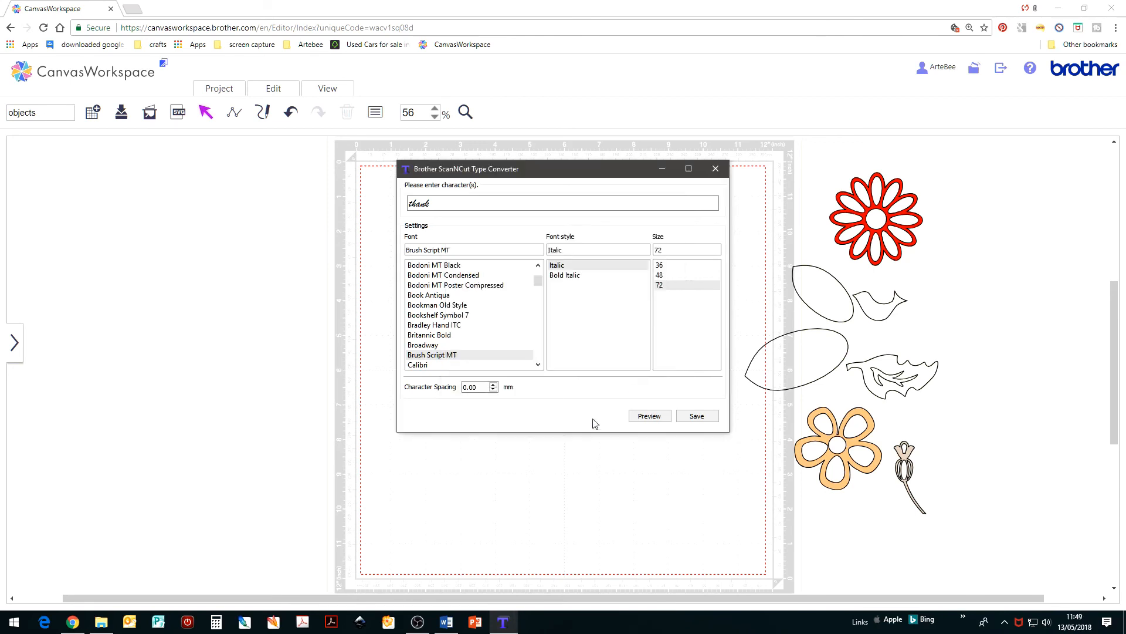
{"action": "left_click", "coordinate": [698, 417]}
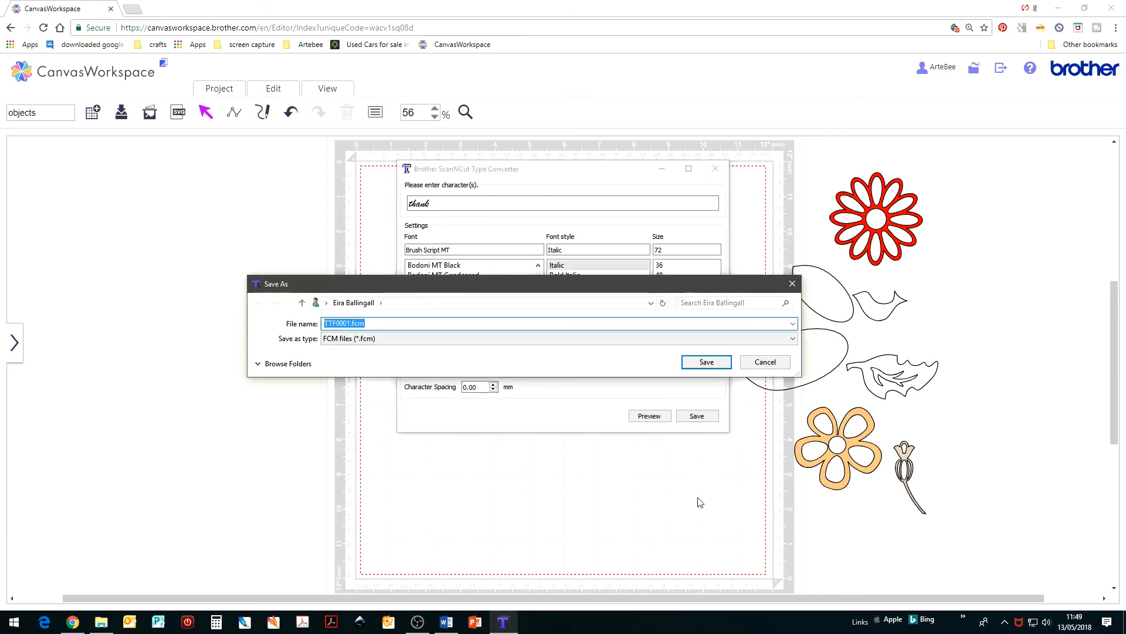
{"action": "left_click", "coordinate": [301, 303]}
{"action": "left_click_drag", "start_coordinate": [351, 323], "coordinate": [316, 325]}
{"action": "type", "text": "thank"}
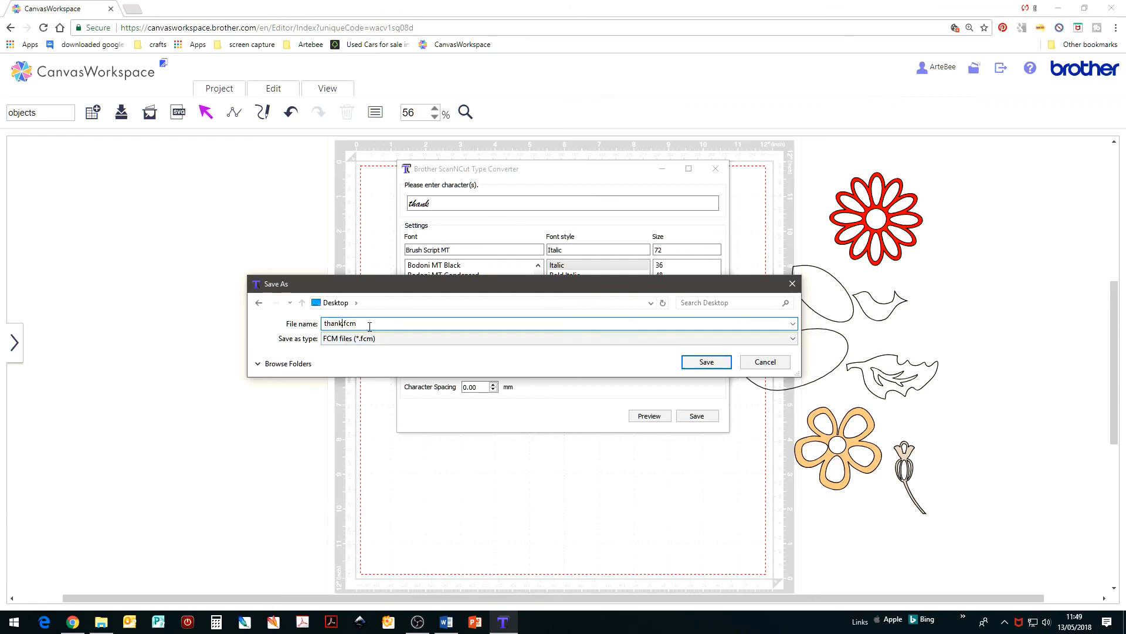
{"action": "left_click", "coordinate": [794, 341]}
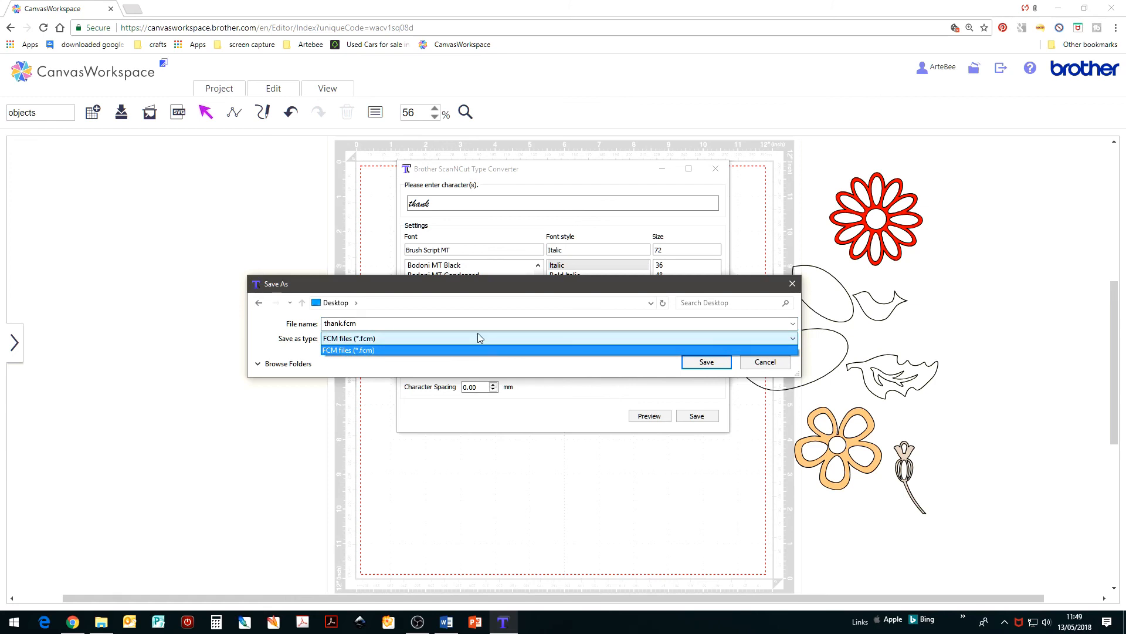
{"action": "left_click", "coordinate": [706, 365]}
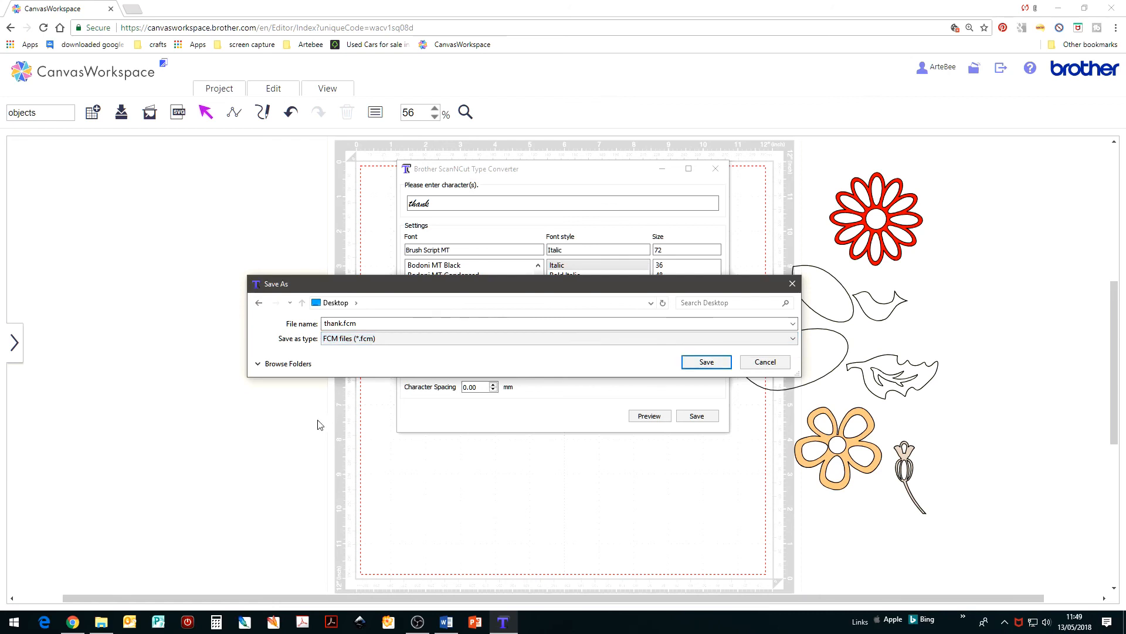
{"action": "left_click", "coordinate": [707, 362]}
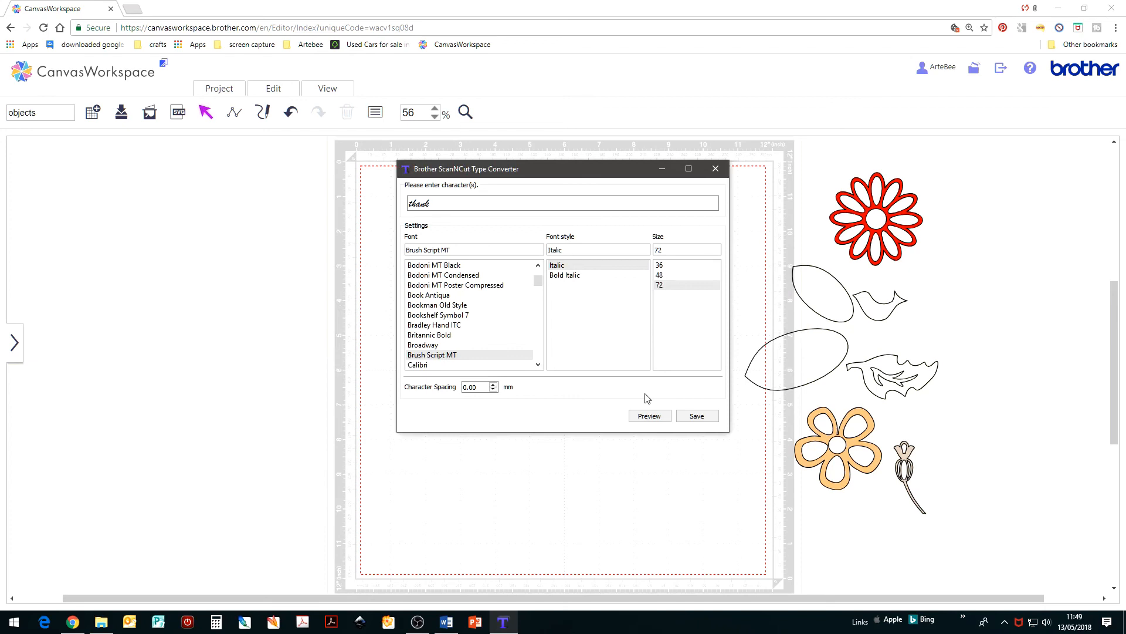
- Replace the text with "you" in the same Brush Script MT font and preview its outline
{"action": "double_click", "coordinate": [443, 205]}
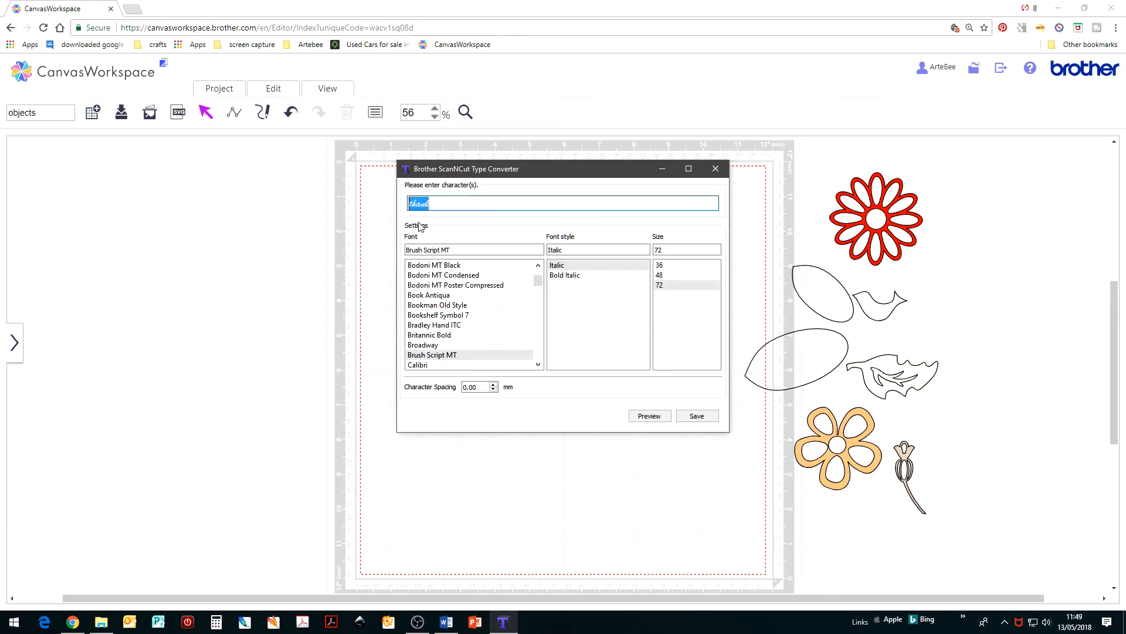
{"action": "type", "text": "you"}
{"action": "left_click", "coordinate": [649, 415]}
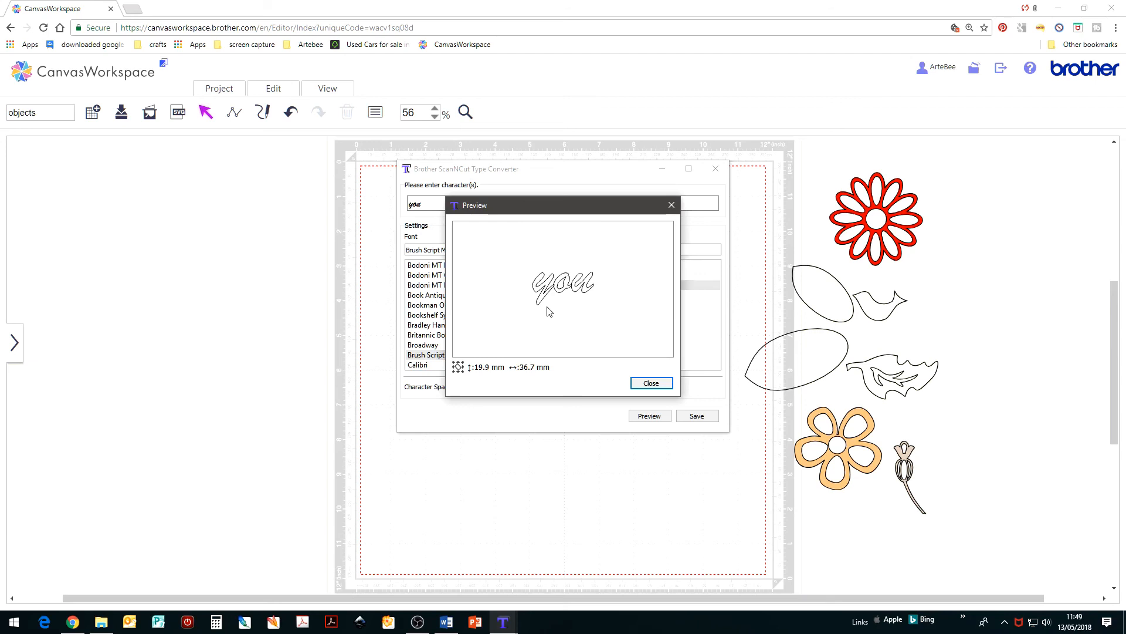
{"action": "left_click", "coordinate": [651, 383]}
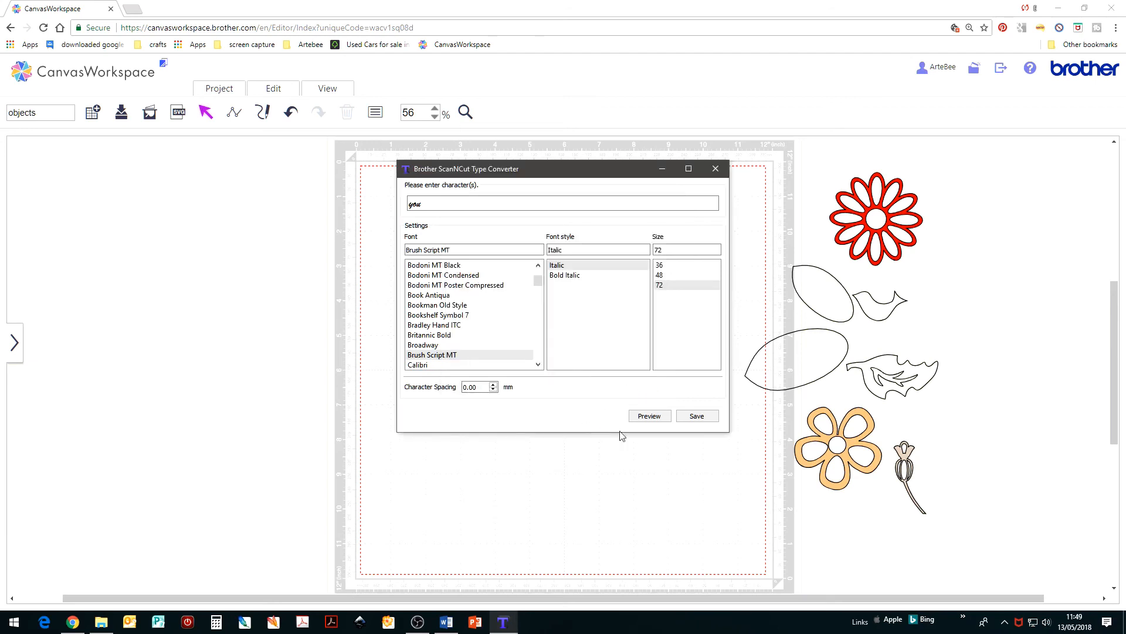
- Save the "you" lettering to the Desktop as you.fcm and close the Type Converter to return to CanvasWorkspace
{"action": "left_click", "coordinate": [704, 418]}
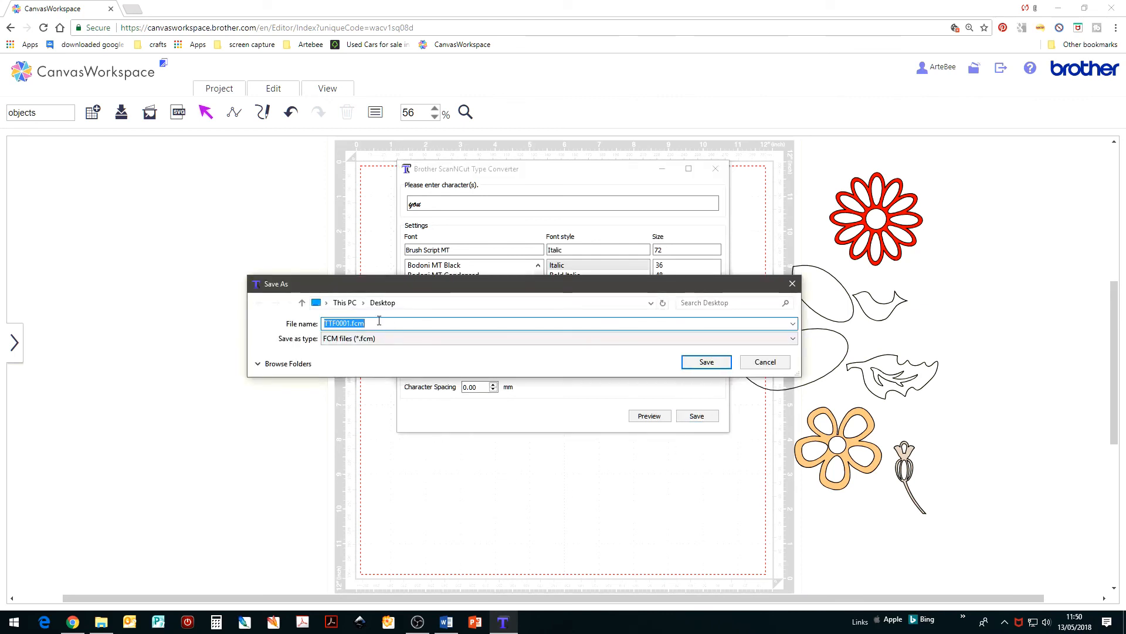
{"action": "left_click_drag", "start_coordinate": [351, 323], "coordinate": [319, 342]}
{"action": "type", "text": "you"}
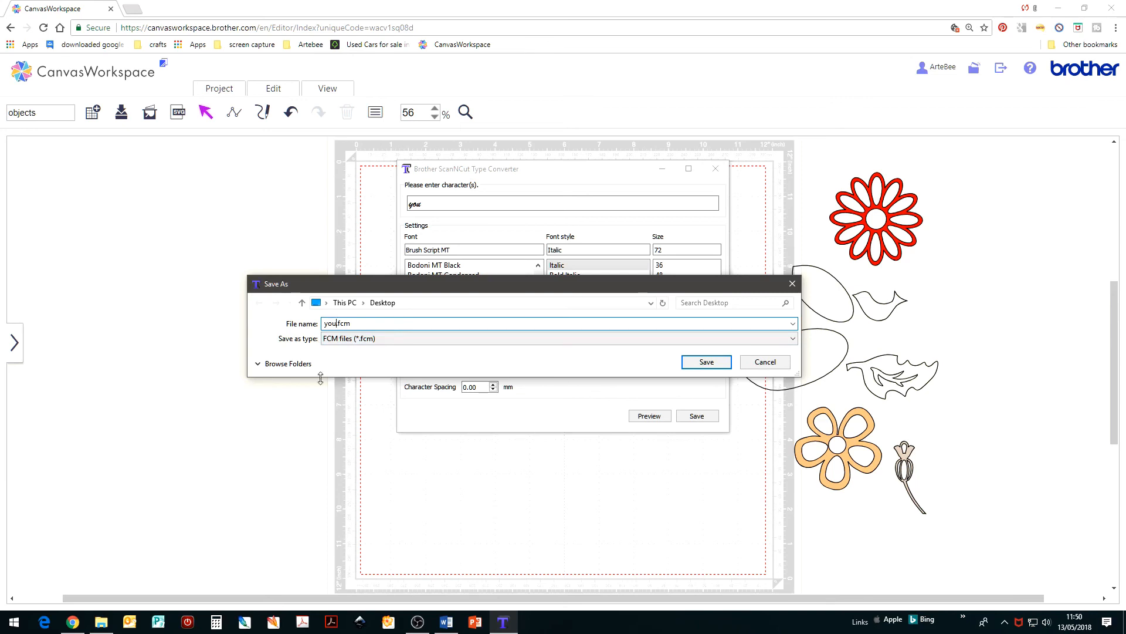
{"action": "left_click", "coordinate": [705, 362]}
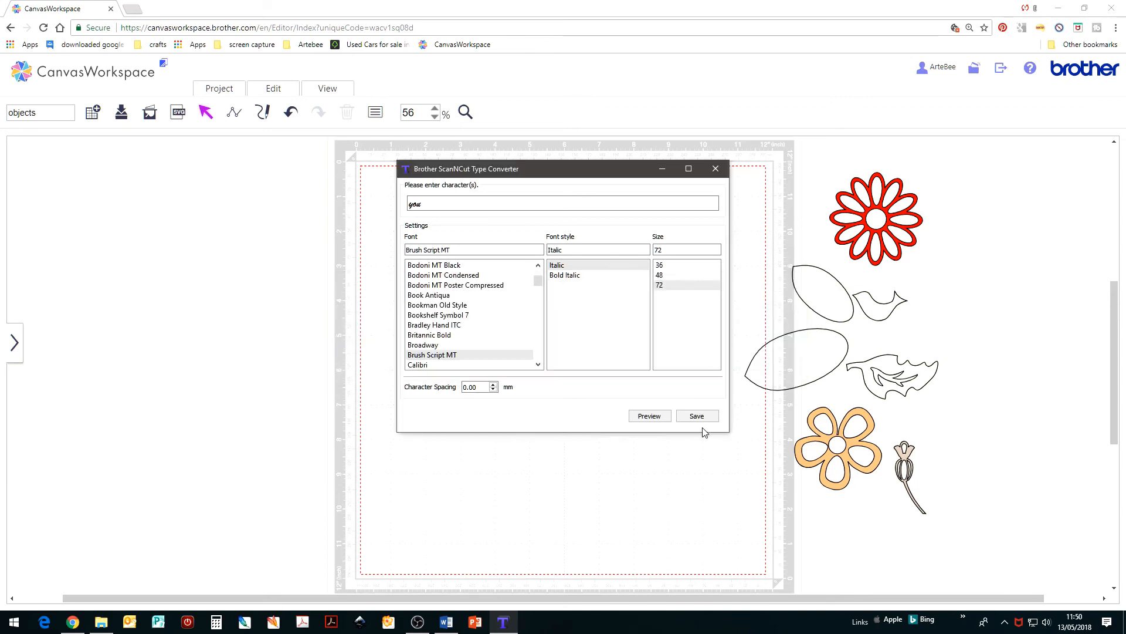
{"action": "left_click", "coordinate": [716, 169]}
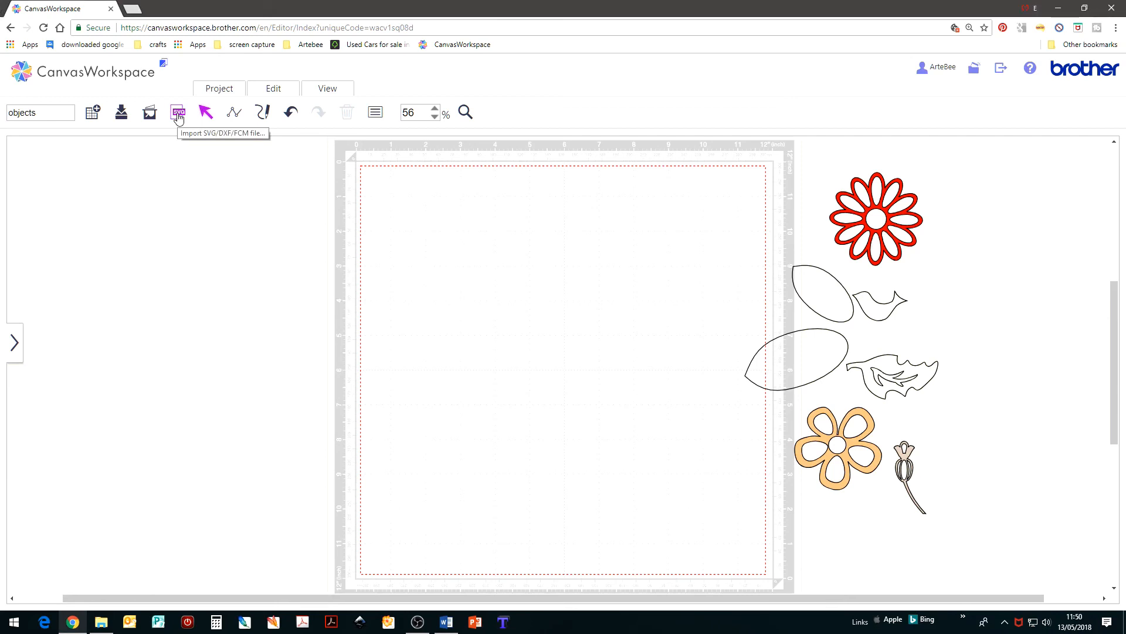
- Import thank.fcm from the Desktop into the objects project
{"action": "left_click", "coordinate": [215, 92]}
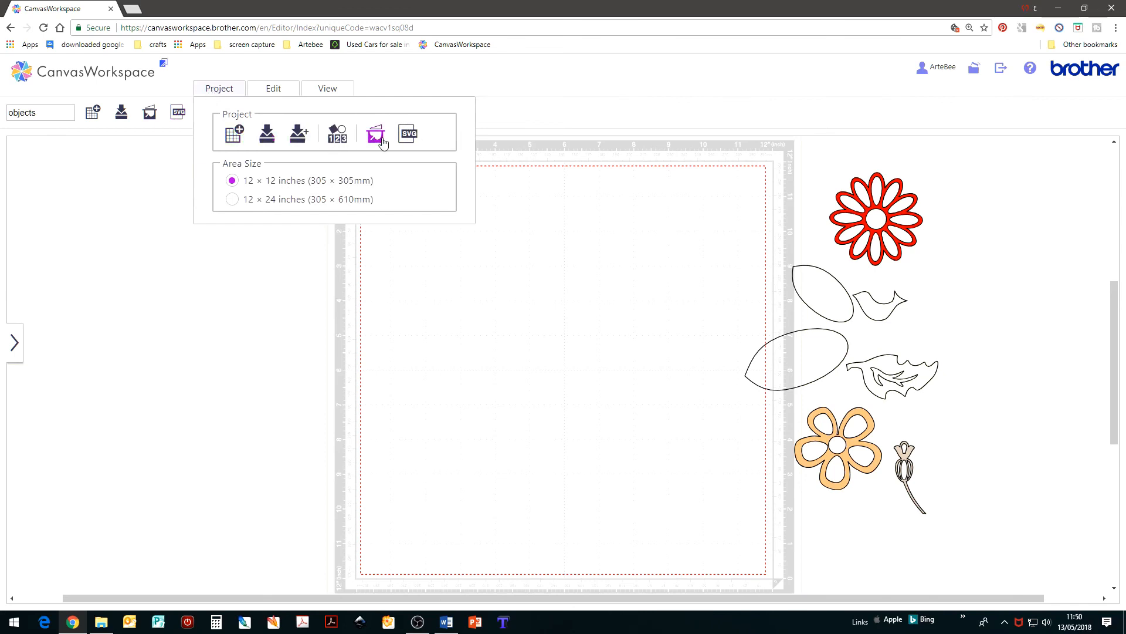
{"action": "left_click", "coordinate": [408, 136]}
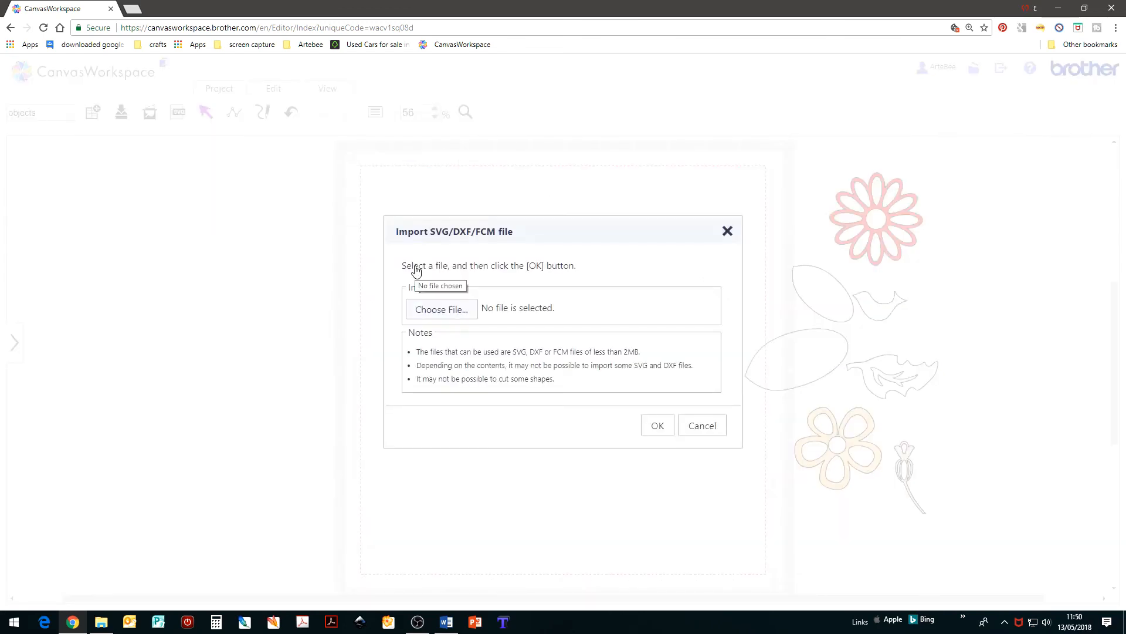
{"action": "left_click", "coordinate": [461, 315]}
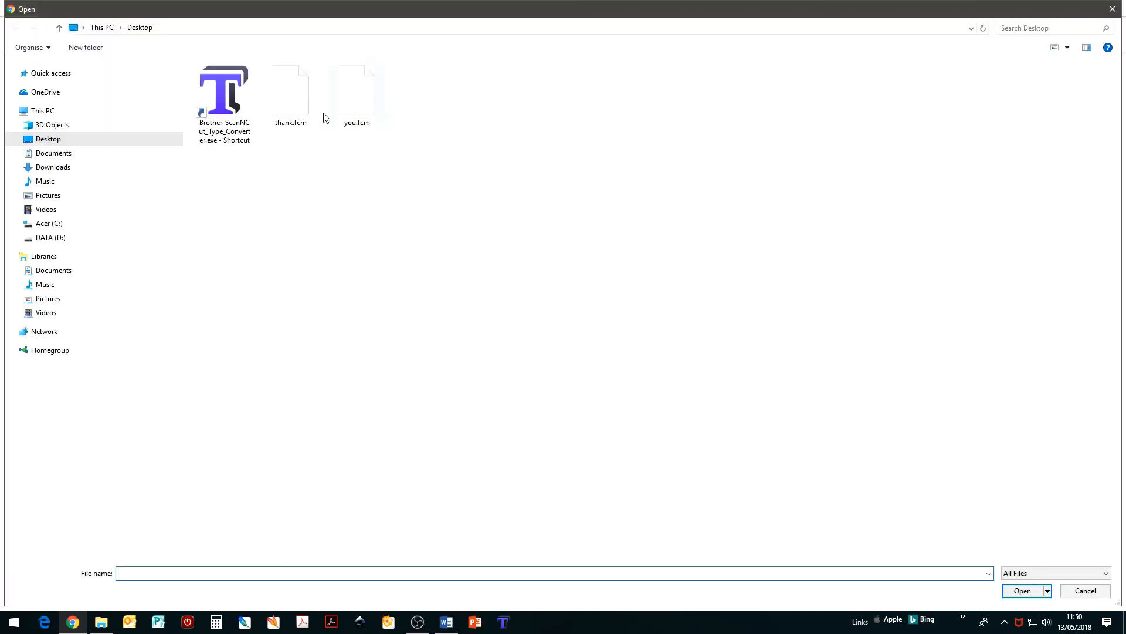
{"action": "double_click", "coordinate": [291, 104]}
{"action": "left_click", "coordinate": [657, 430]}
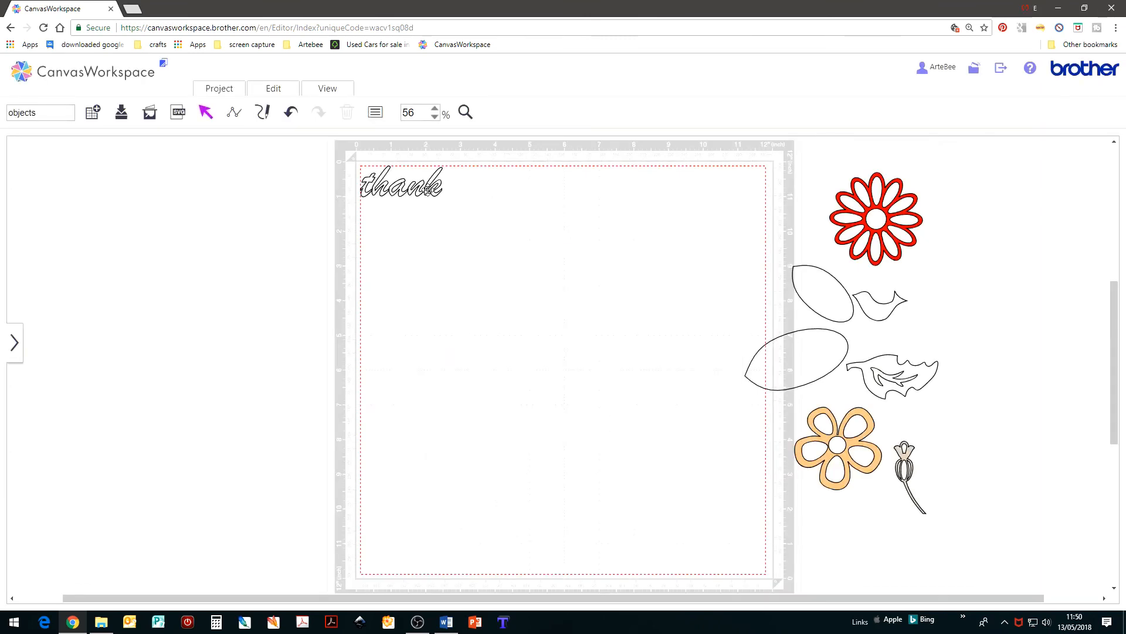
- Group all the letters of "thank" and move the word to the lower right part of the mat
{"action": "left_click_drag", "start_coordinate": [433, 189], "coordinate": [453, 191]}
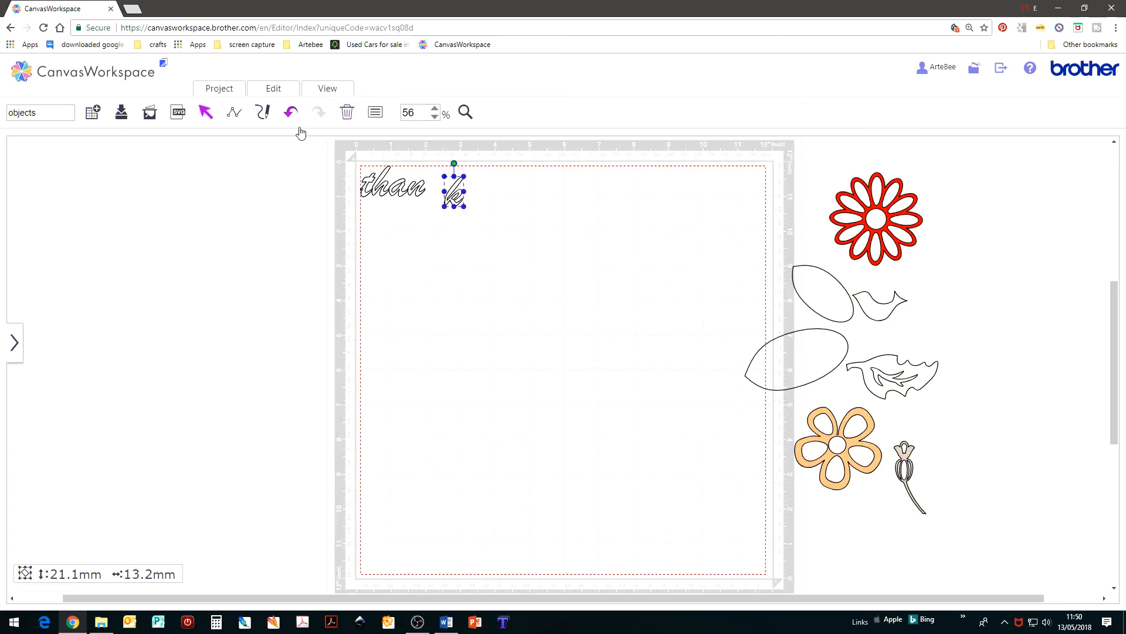
{"action": "left_click", "coordinate": [290, 113]}
{"action": "left_click_drag", "start_coordinate": [333, 152], "coordinate": [506, 241]}
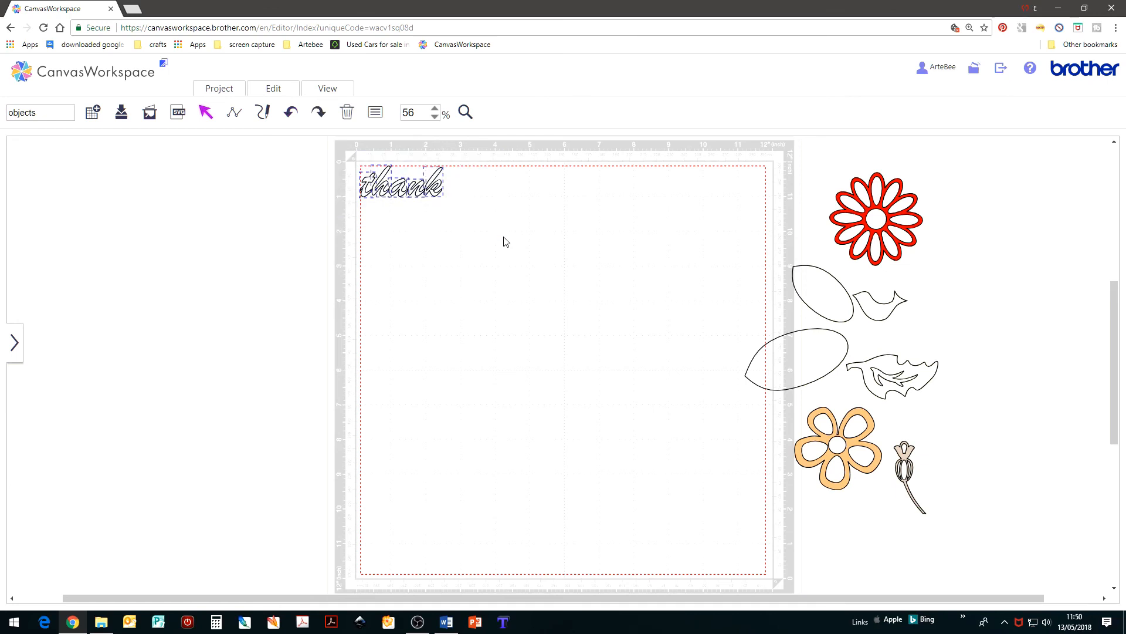
{"action": "right_click", "coordinate": [506, 241]}
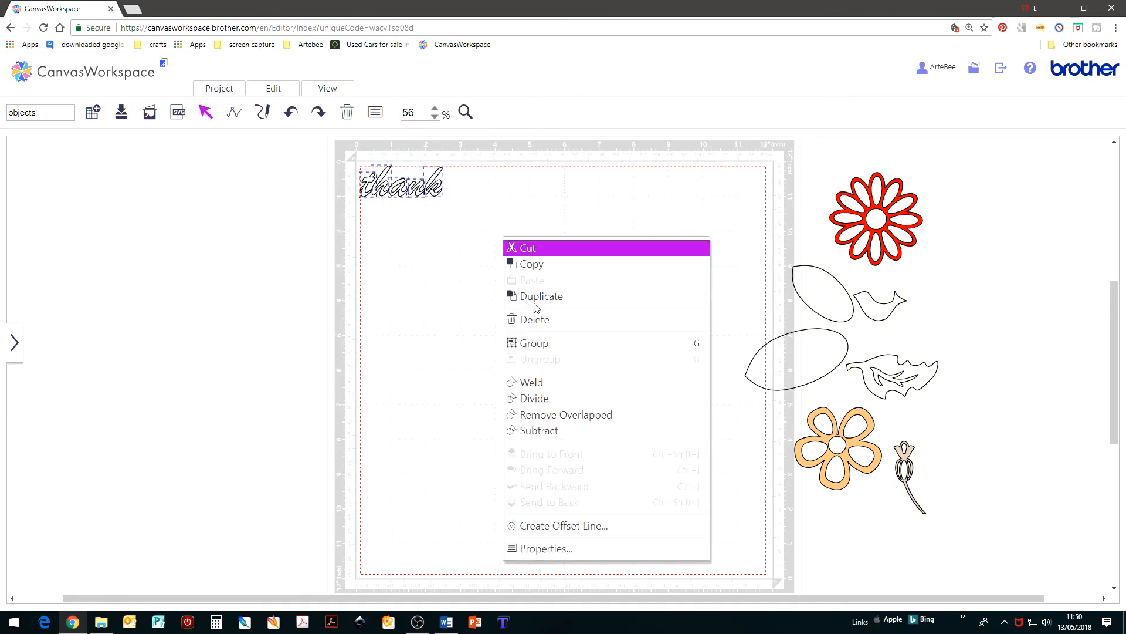
{"action": "left_click", "coordinate": [508, 344]}
{"action": "left_click_drag", "start_coordinate": [412, 187], "coordinate": [707, 437]}
{"action": "left_click", "coordinate": [344, 219]}
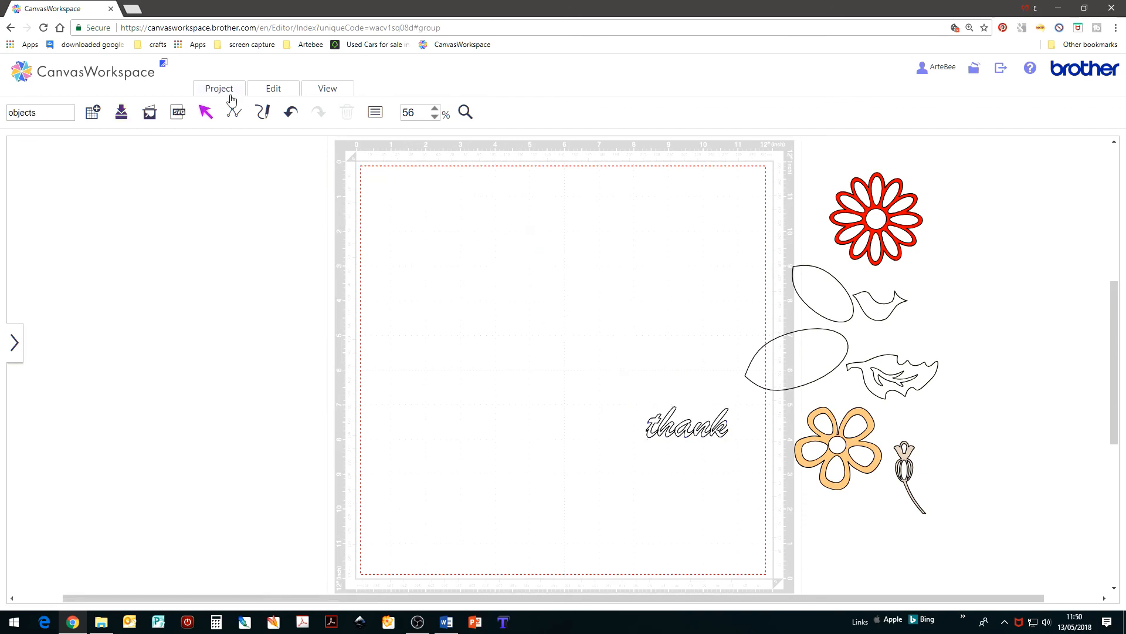
- Import you.fcm from the Desktop into the project
{"action": "left_click", "coordinate": [177, 113]}
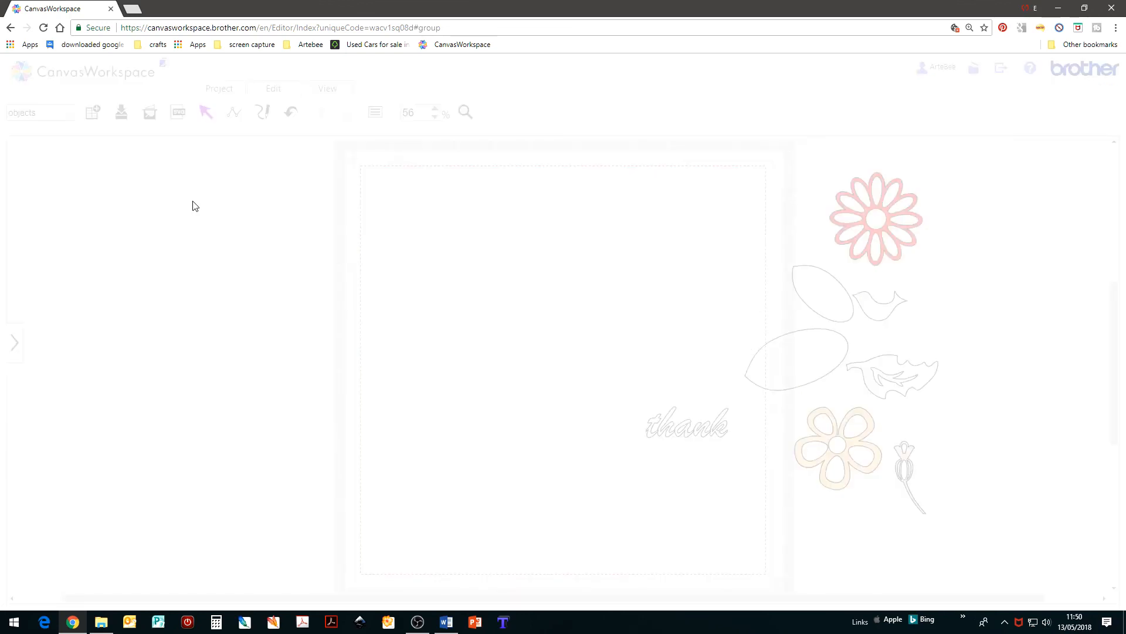
{"action": "left_click", "coordinate": [443, 309]}
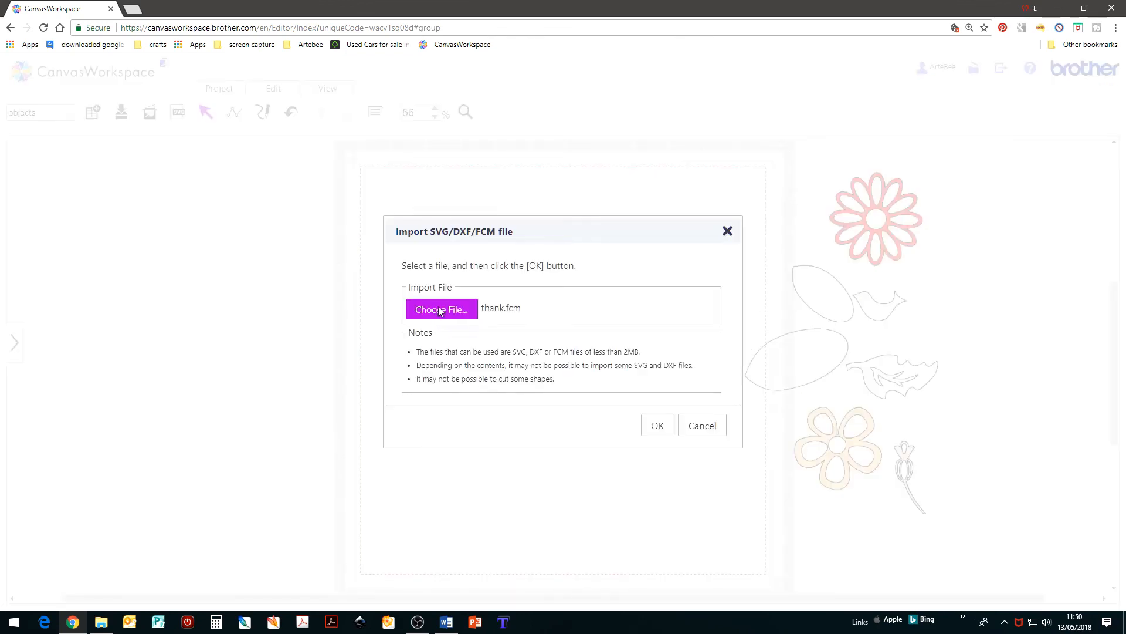
{"action": "double_click", "coordinate": [340, 114]}
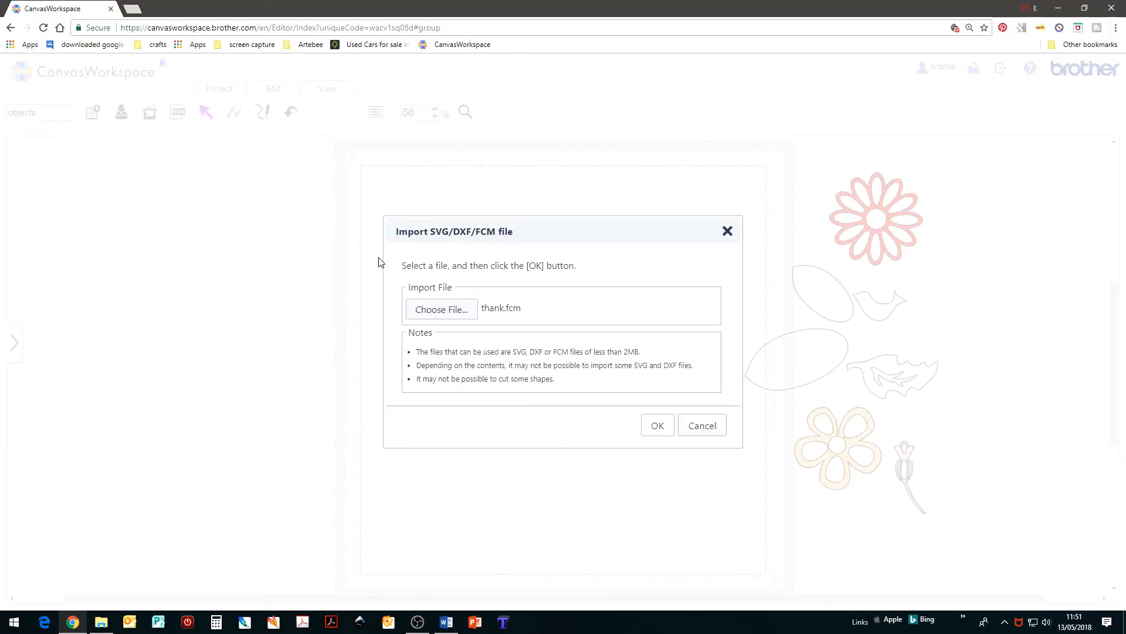
{"action": "left_click", "coordinate": [657, 427]}
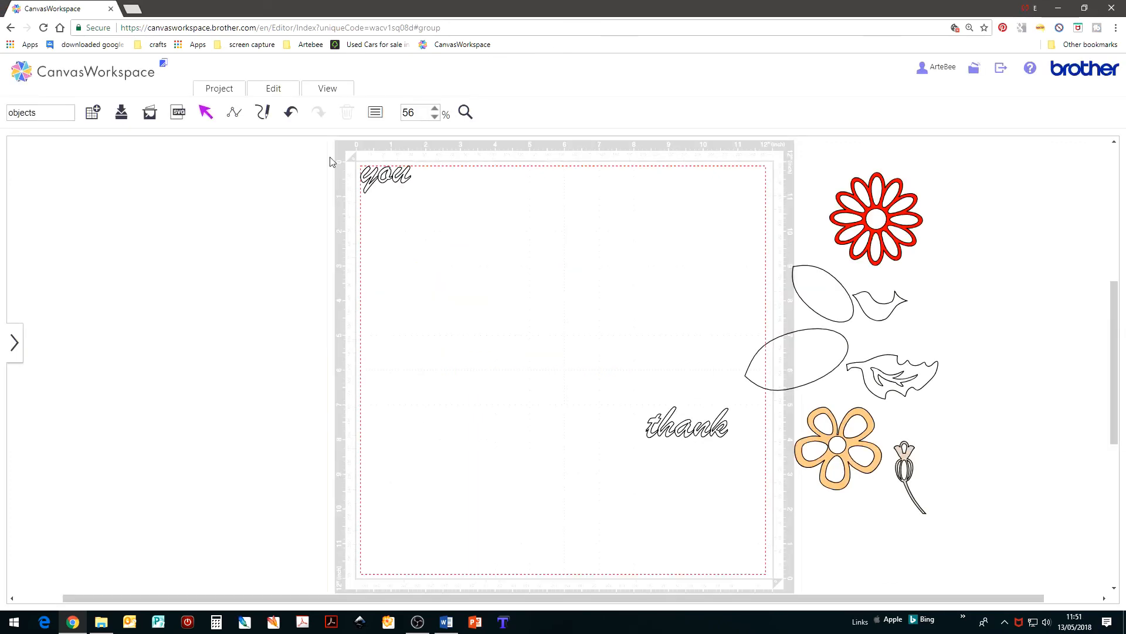
- Group the letters of "you" and move the word down the mat, to the left of "thank"
{"action": "left_click_drag", "start_coordinate": [339, 161], "coordinate": [447, 211]}
{"action": "right_click", "coordinate": [447, 212]}
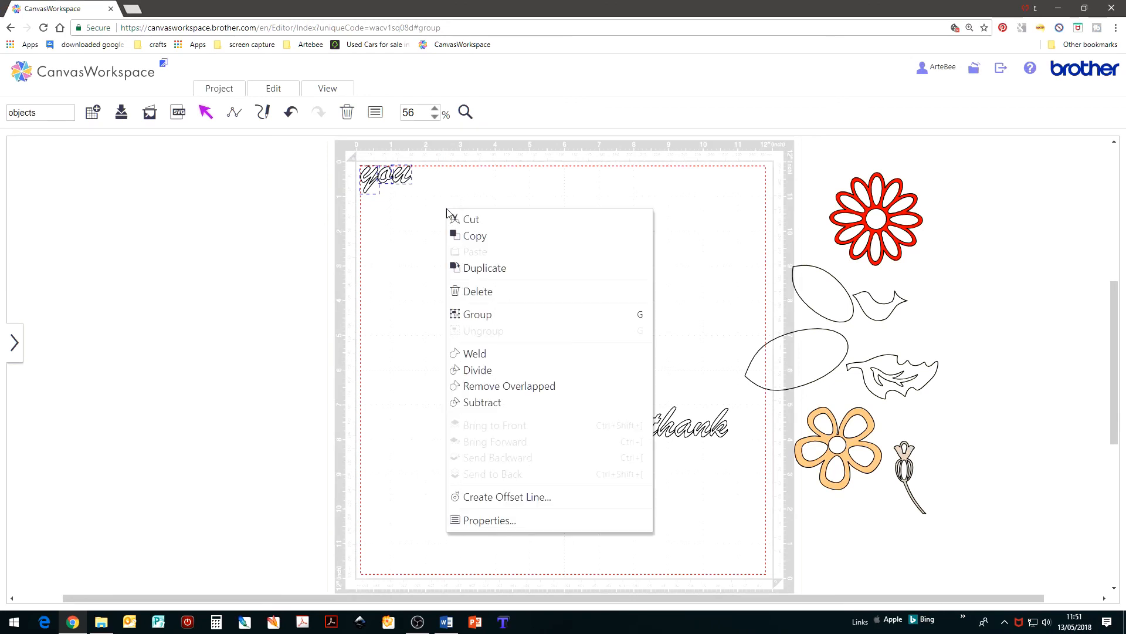
{"action": "left_click", "coordinate": [497, 318]}
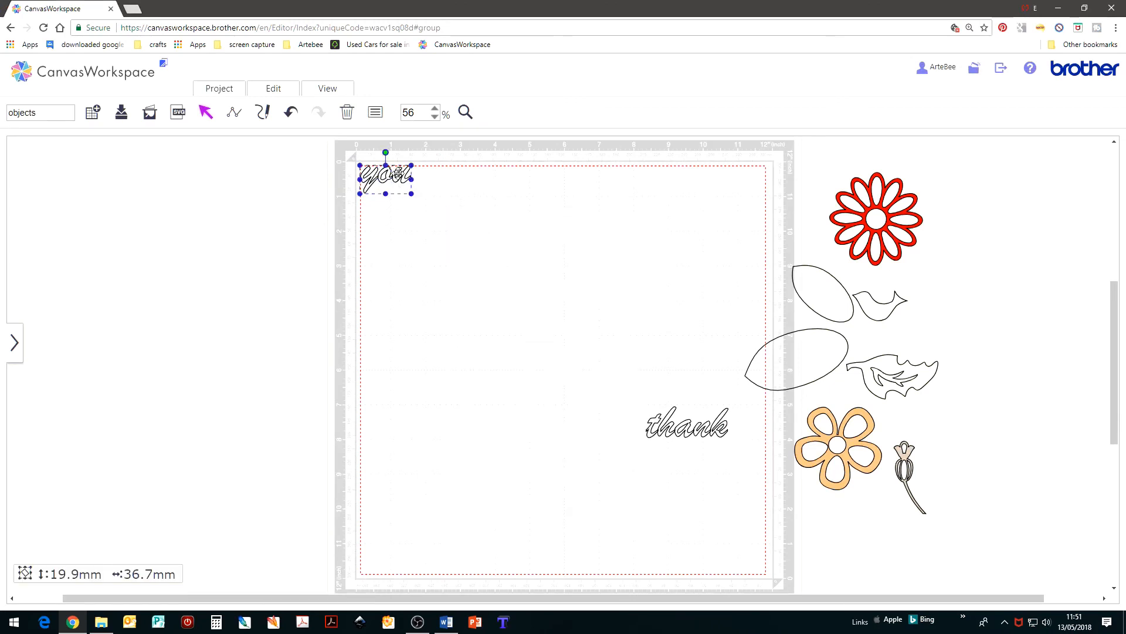
{"action": "left_click_drag", "start_coordinate": [397, 174], "coordinate": [547, 426]}
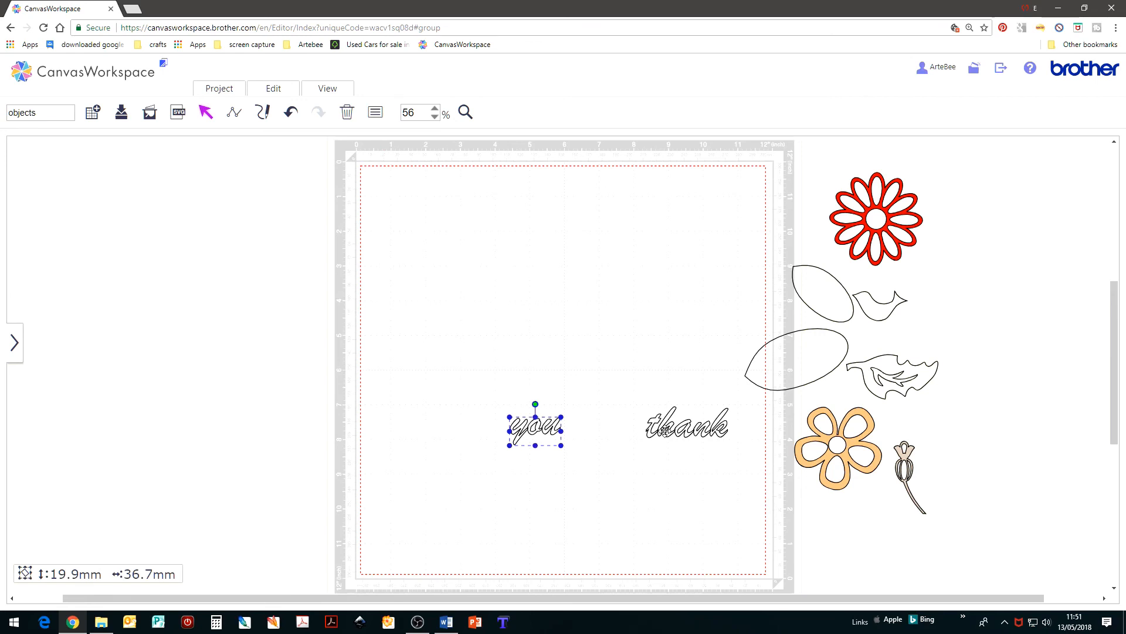
- Move "thank" directly above "you" and zoom in on the two words
{"action": "left_click_drag", "start_coordinate": [664, 432], "coordinate": [507, 393]}
{"action": "left_click", "coordinate": [466, 112]}
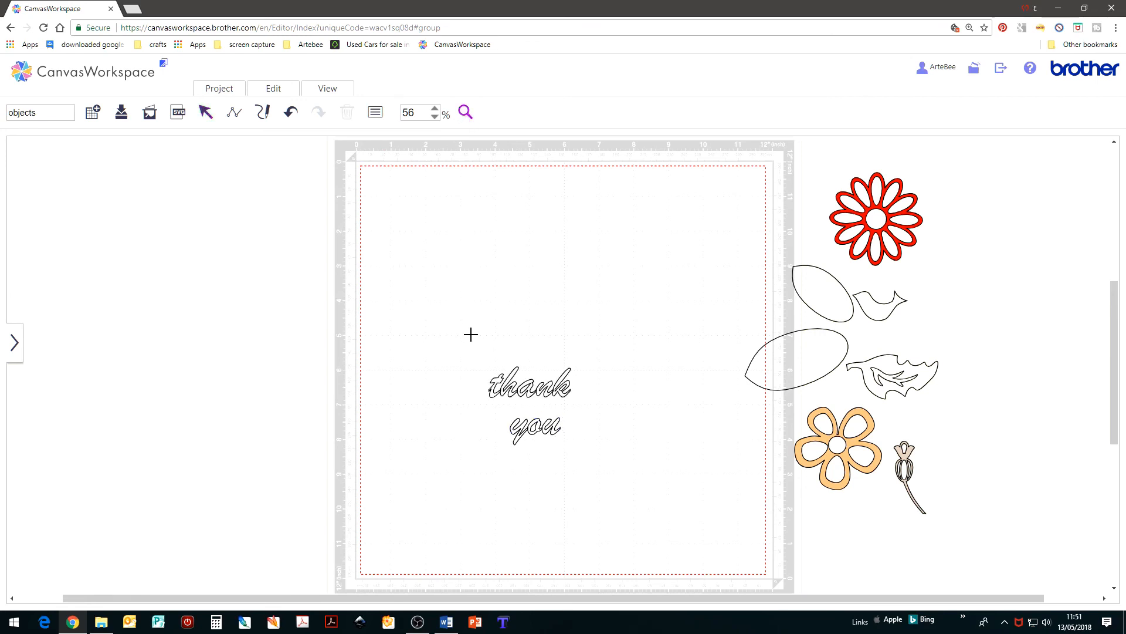
{"action": "left_click_drag", "start_coordinate": [470, 334], "coordinate": [575, 475]}
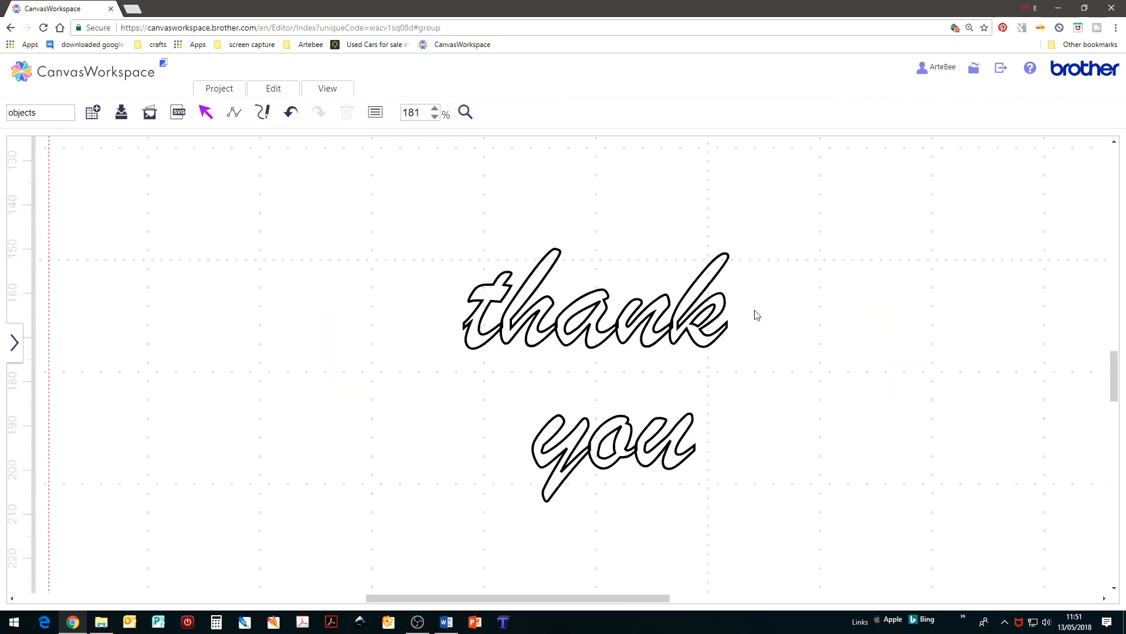